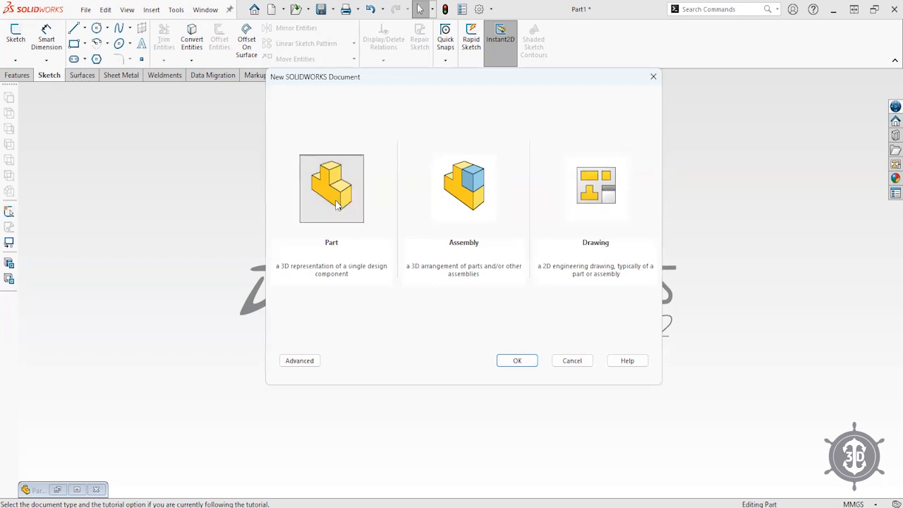
- Create a new blank part document, Part2, and show its Front Plane
left_click(517, 363)
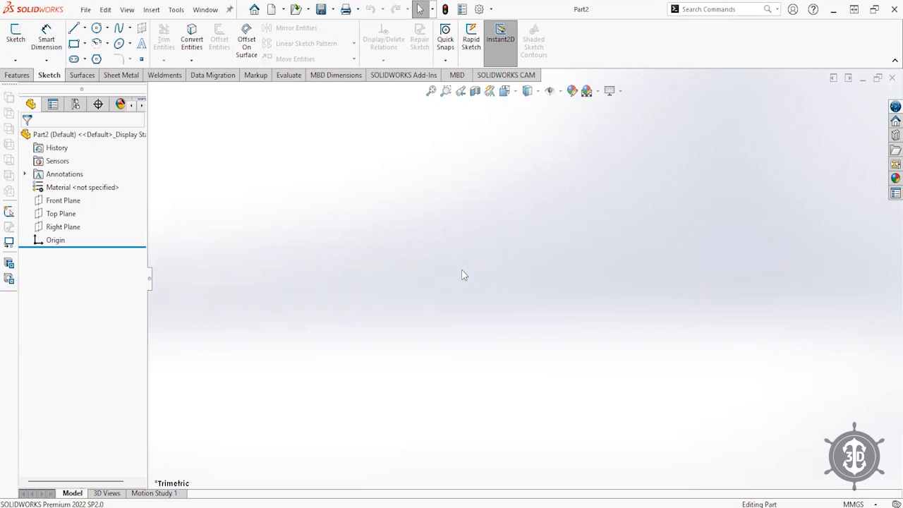
left_click(56, 202)
- Display the Front, Top and Right reference planes and orbit the view to inspect them
left_click(59, 214)
left_click(61, 226)
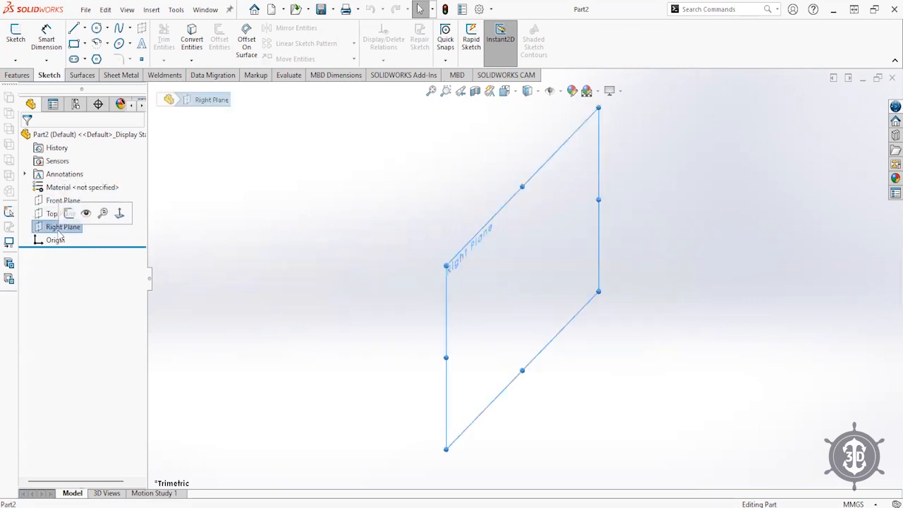
left_click(50, 201, "shift")
middle_click_drag(514, 276, 489, 323)
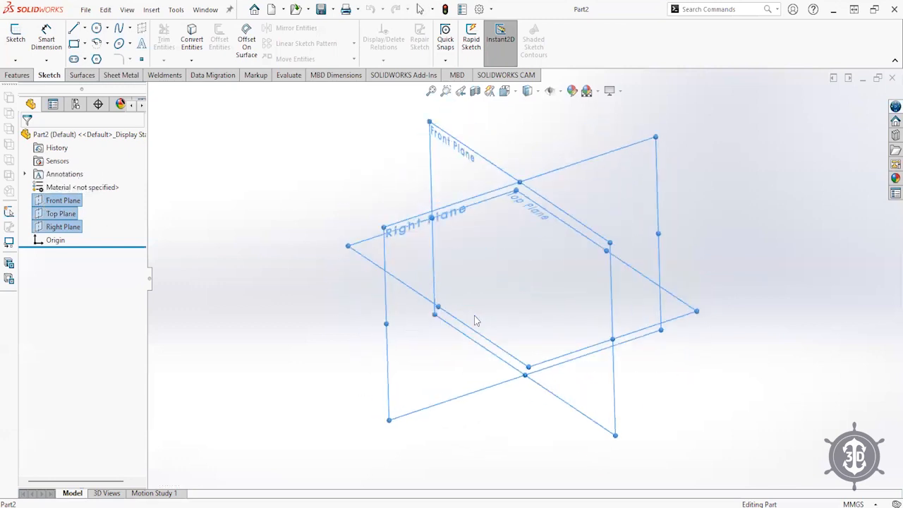
left_click(286, 209)
left_click(57, 214)
left_click(55, 201)
left_click(55, 226)
left_click(46, 213)
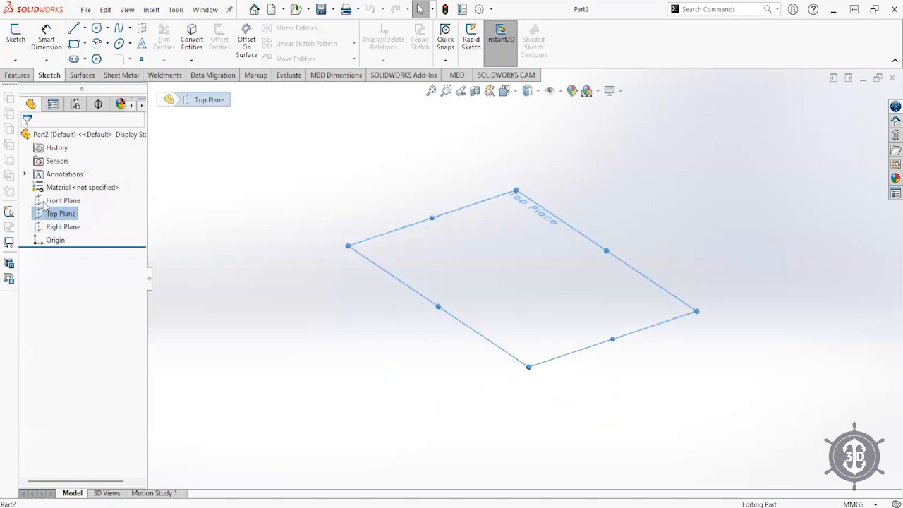
left_click(55, 201)
left_click(56, 213)
left_click(55, 226)
left_click(44, 216)
left_click(55, 201)
left_click(56, 214)
- Start and discard an empty Top Plane sketch, then select the Top Plane
left_click(49, 214)
left_click(53, 197)
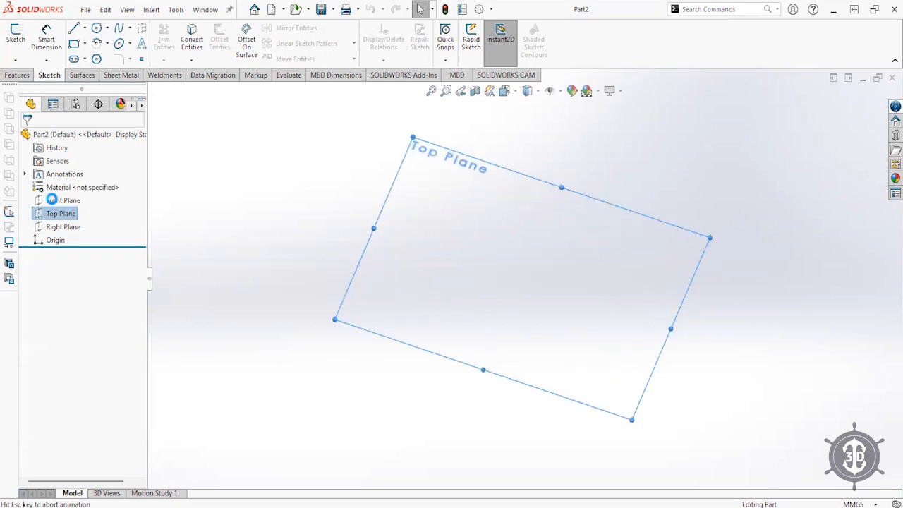
left_click(847, 113)
mouse_move(474, 345)
middle_mouse_down()
mouse_move(499, 343)
mouse_move(445, 212)
mouse_move(427, 274)
middle_mouse_up()
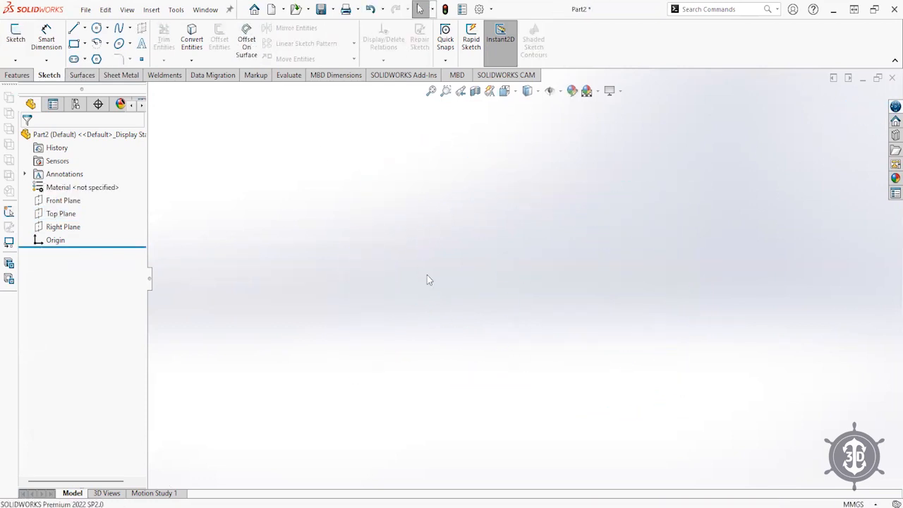
left_click(58, 214)
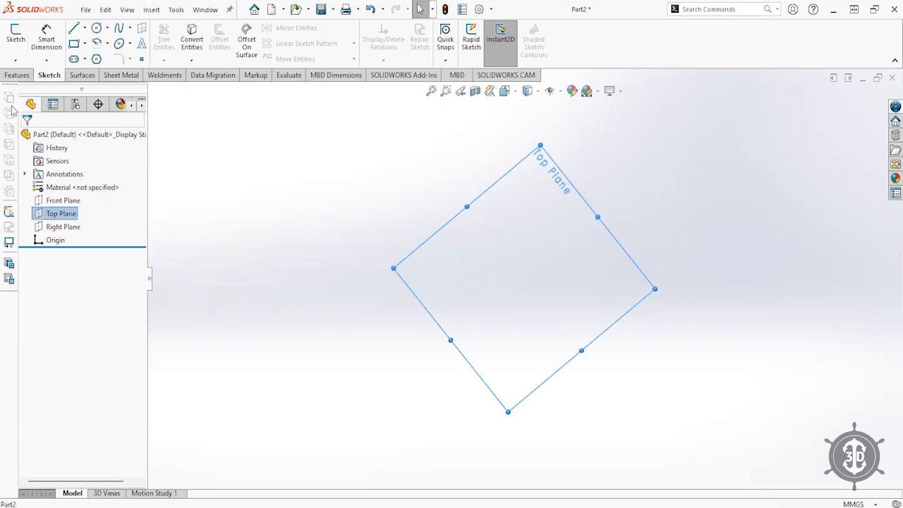
- Start a Top Plane sketch and draw an open chain of four connected lines
left_click(16, 33)
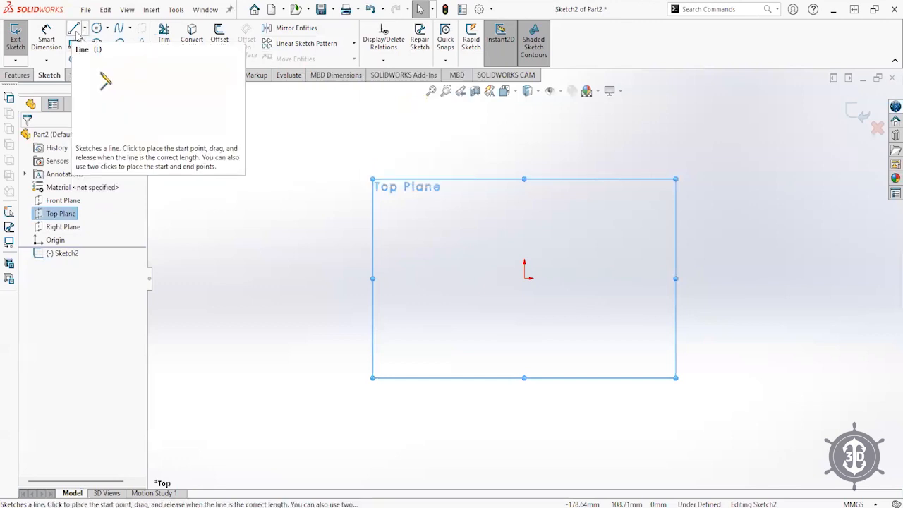
left_click(75, 31)
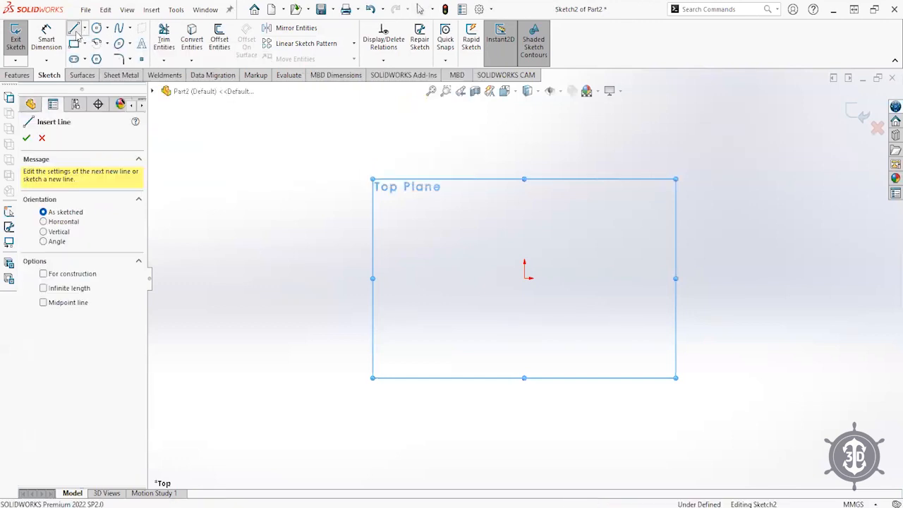
left_click(297, 172)
left_click(385, 148)
left_click(511, 199)
left_click(429, 326)
left_click(299, 276)
key("Escape")
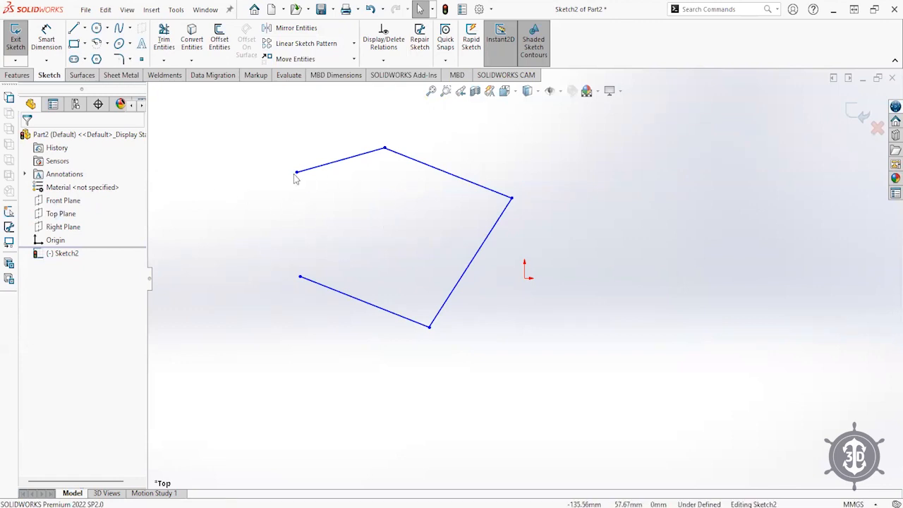
- Drag the upper-left, top and lower-left endpoints to reshape the outline
left_click_drag(297, 172, 291, 217)
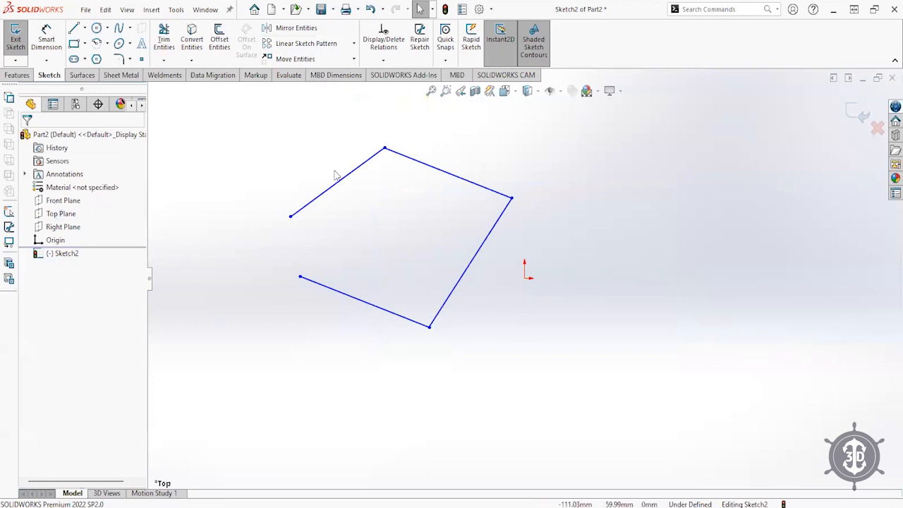
left_click_drag(383, 149, 383, 189)
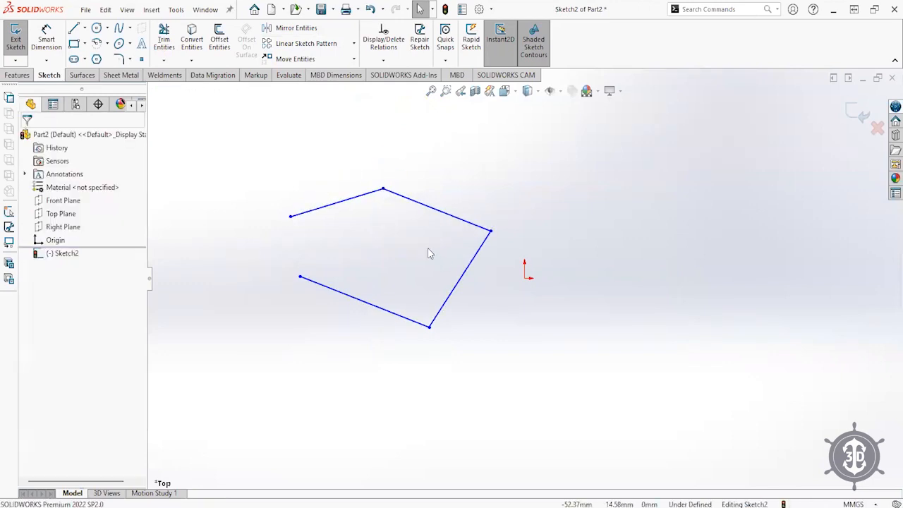
mouse_move(301, 280)
left_mouse_down()
mouse_move(286, 324)
mouse_move(307, 289)
left_mouse_up()
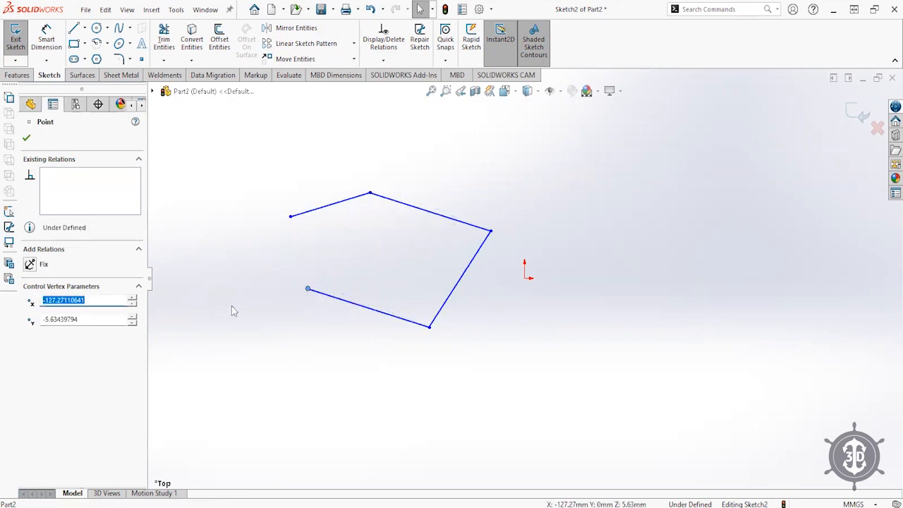
left_click(233, 311)
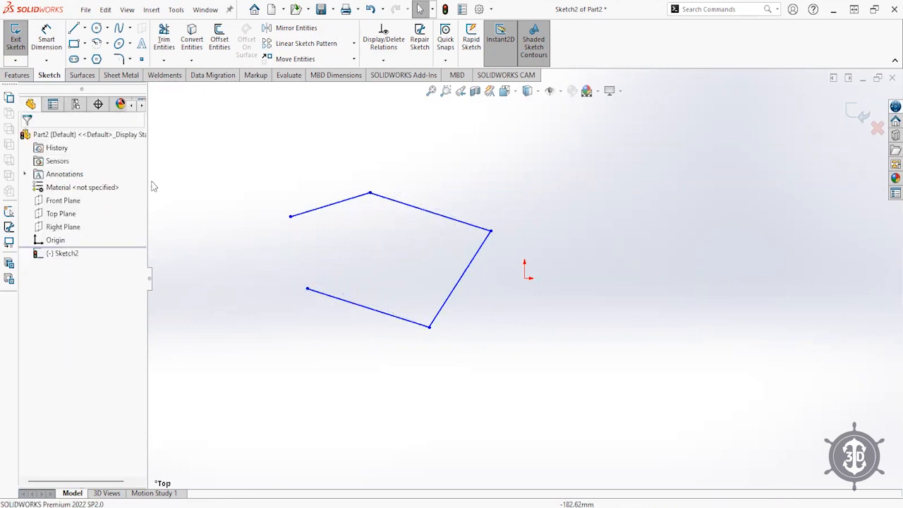
- Draw a closed four-line square to the right of the origin
left_click(73, 30)
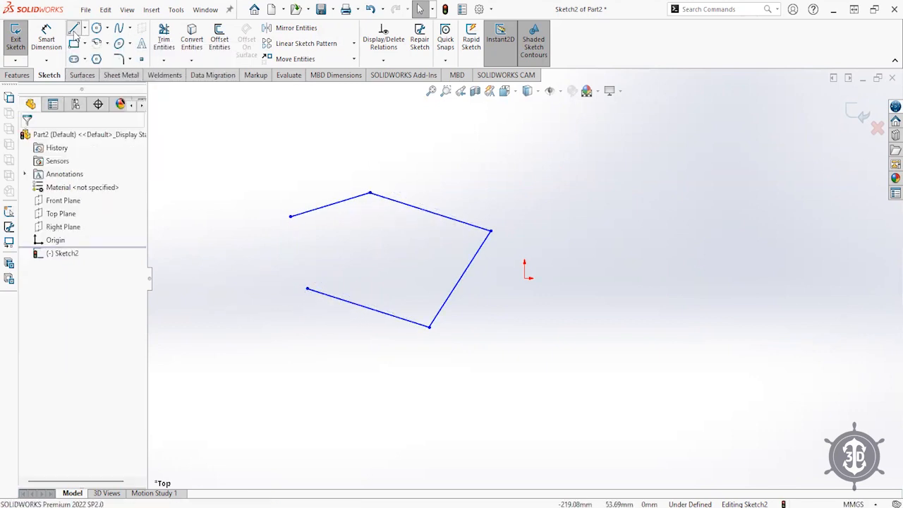
left_click(649, 203)
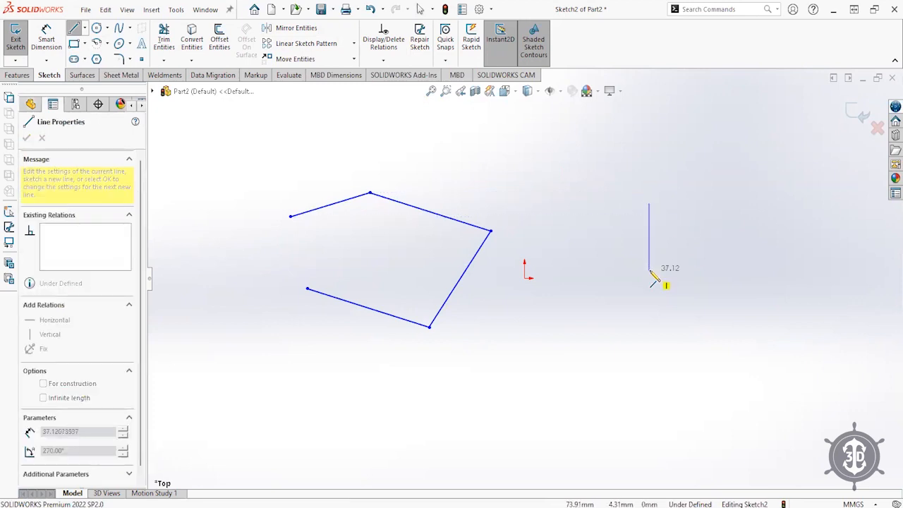
left_click(649, 277)
left_click(719, 277)
left_click(719, 204)
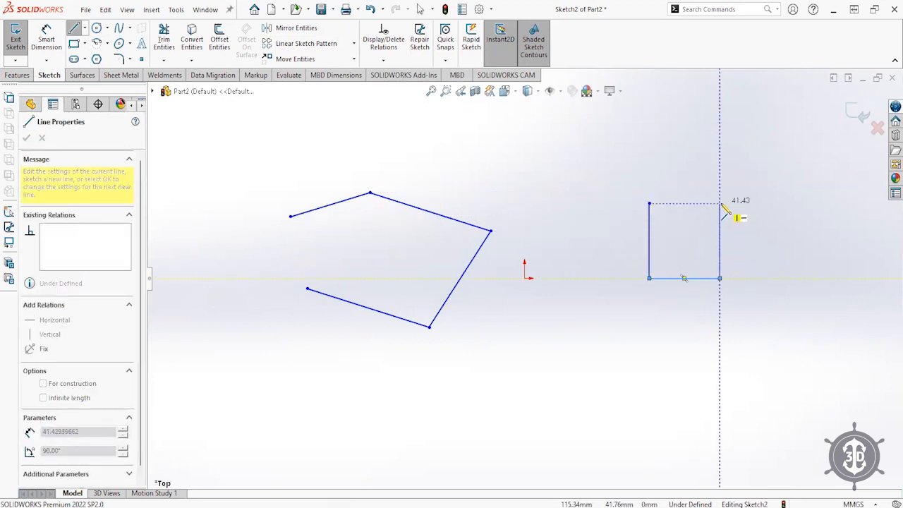
left_click(649, 203)
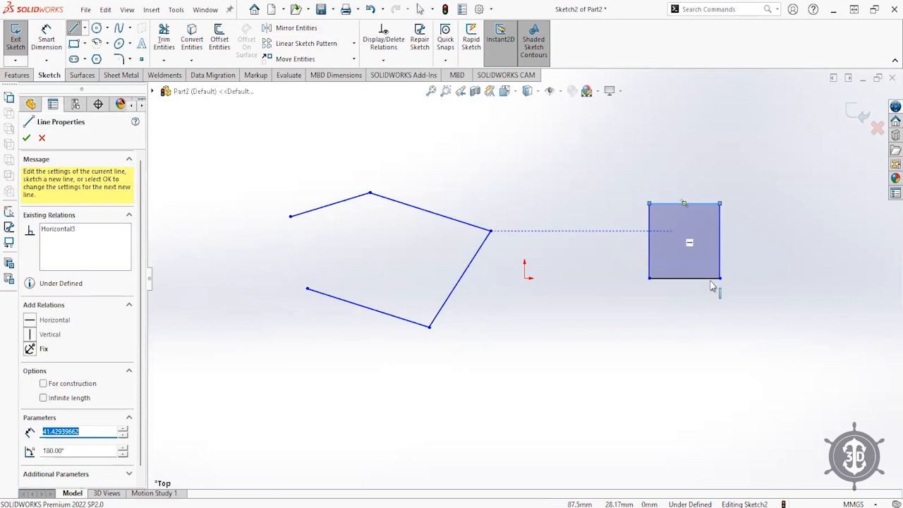
key("Escape")
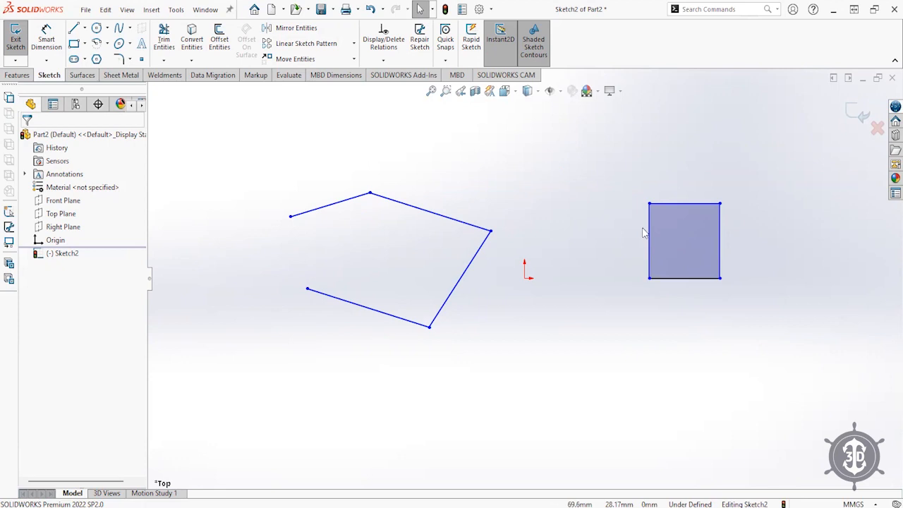
- Try moving the left outline's endpoints, then undo the move
mouse_move(499, 151)
left_mouse_down()
mouse_move(185, 374)
mouse_move(543, 206)
mouse_move(499, 158)
left_mouse_up()
mouse_move(291, 224)
left_mouse_down()
mouse_move(307, 246)
mouse_move(303, 224)
left_mouse_up()
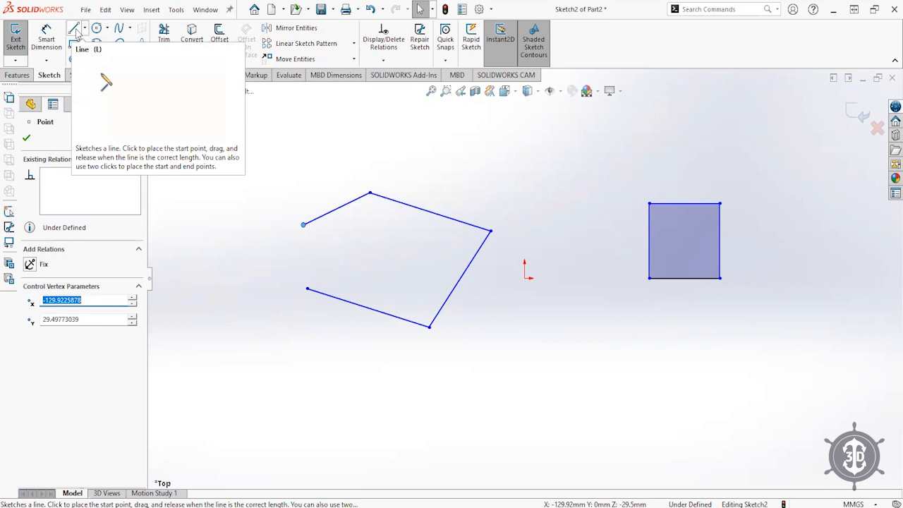
left_click_drag(304, 225, 308, 290)
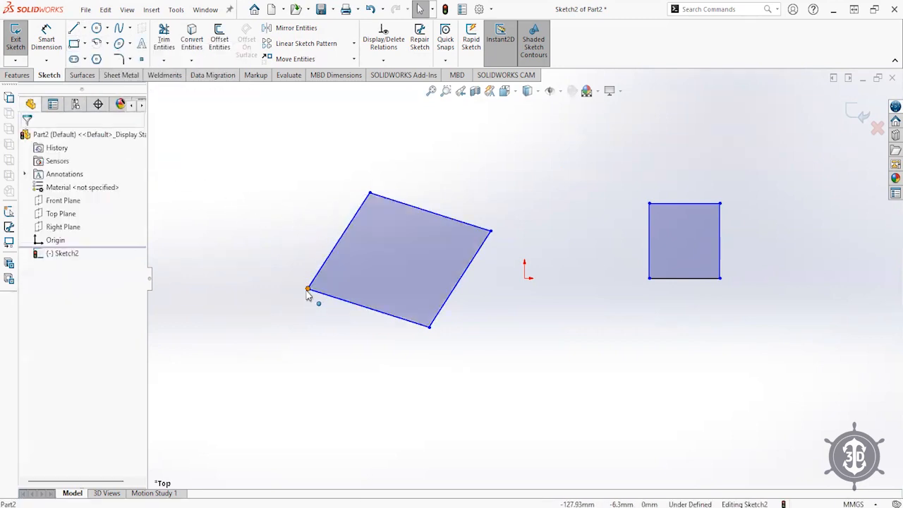
key("ctrl+z")
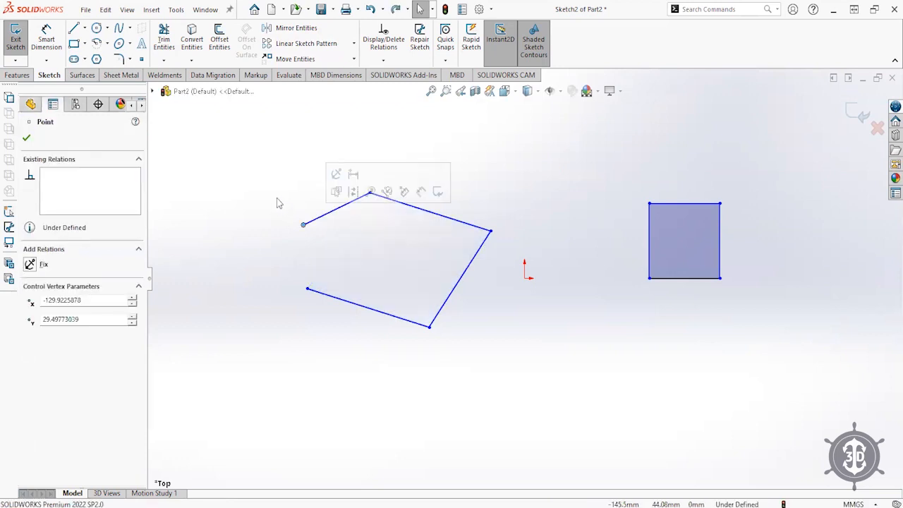
- Close the left outline into a pentagon with one line, then delete all five lines
left_click(73, 30)
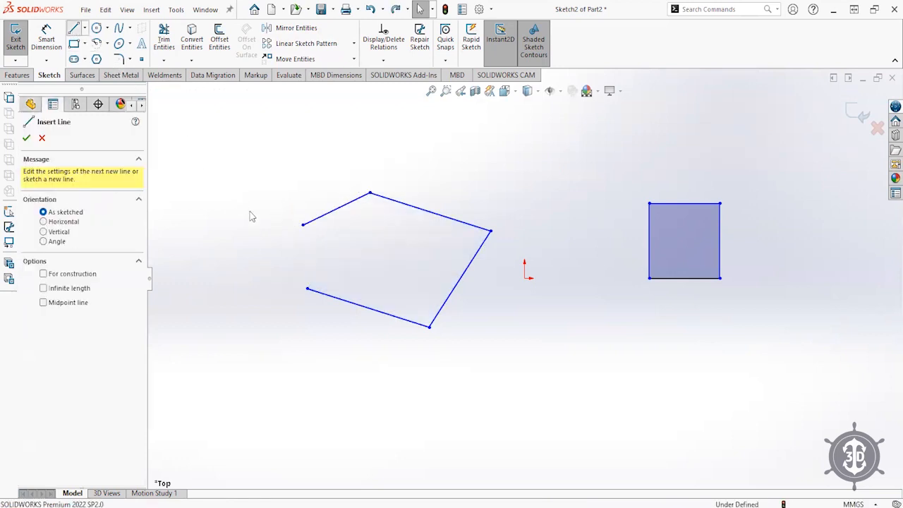
left_click(303, 224)
left_click(307, 290)
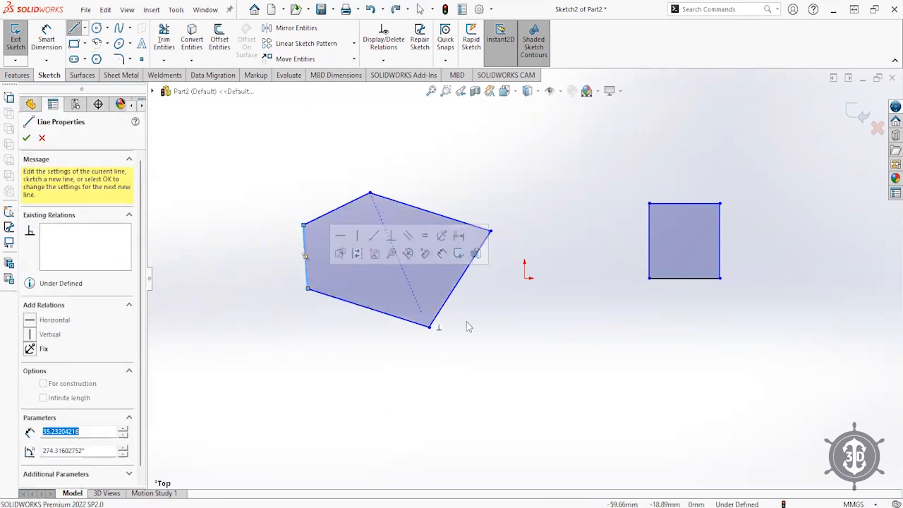
key("Escape")
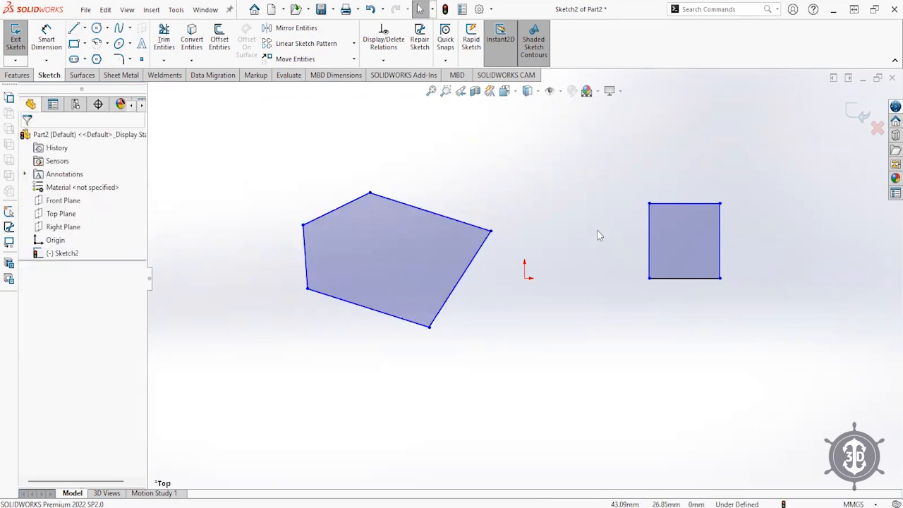
left_click_drag(503, 154, 245, 351)
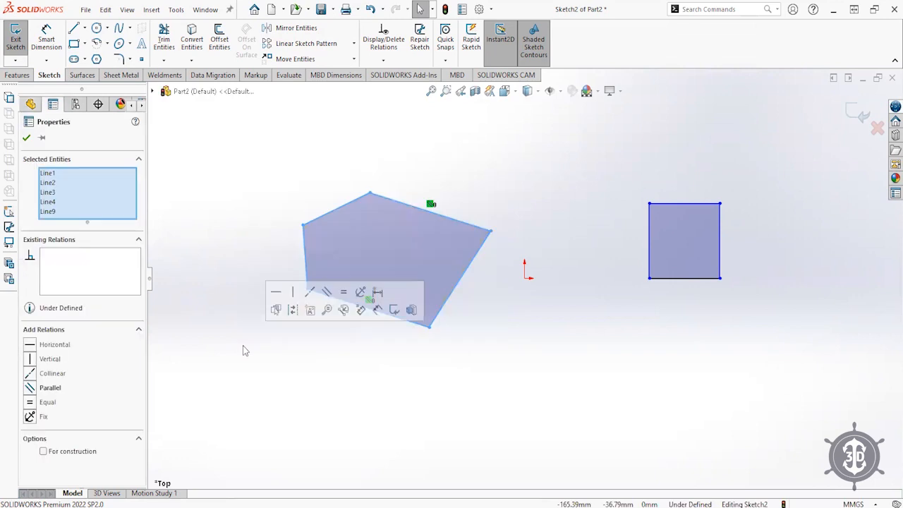
key("Delete")
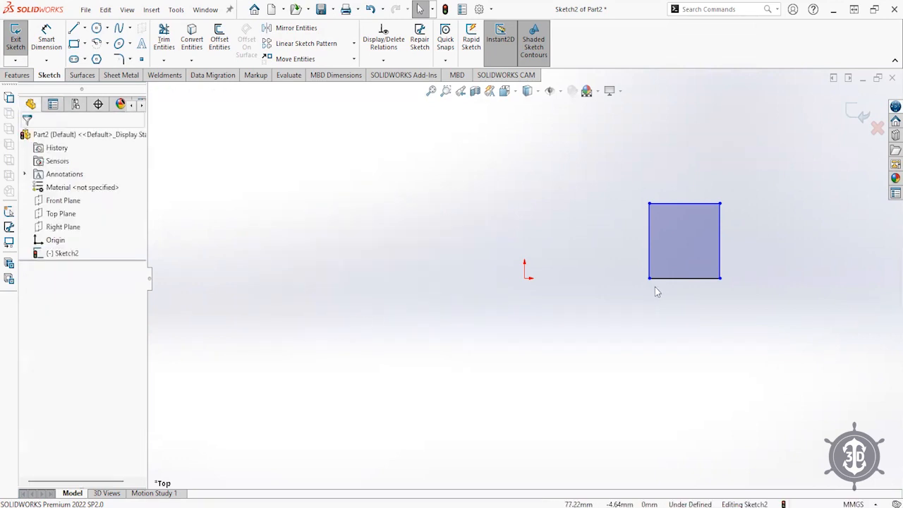
- Anchor the square's corner at the origin and dimension its top and right edges 50 mm
left_click_drag(649, 278, 524, 278)
left_click_drag(720, 246, 615, 256)
left_click(572, 344)
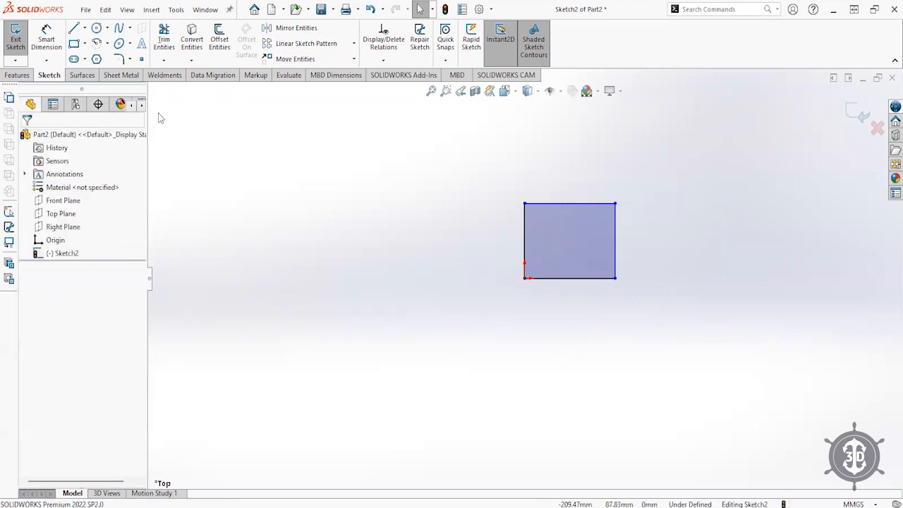
left_click(48, 44)
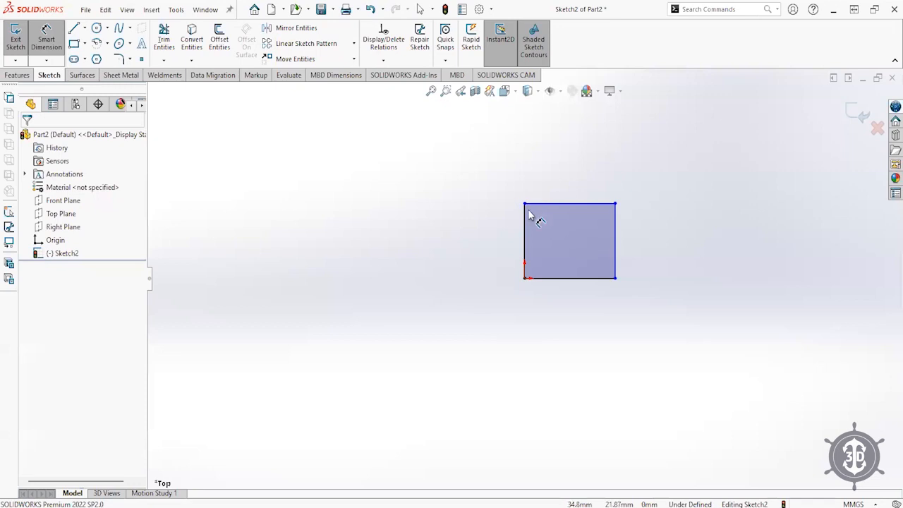
left_click(557, 204)
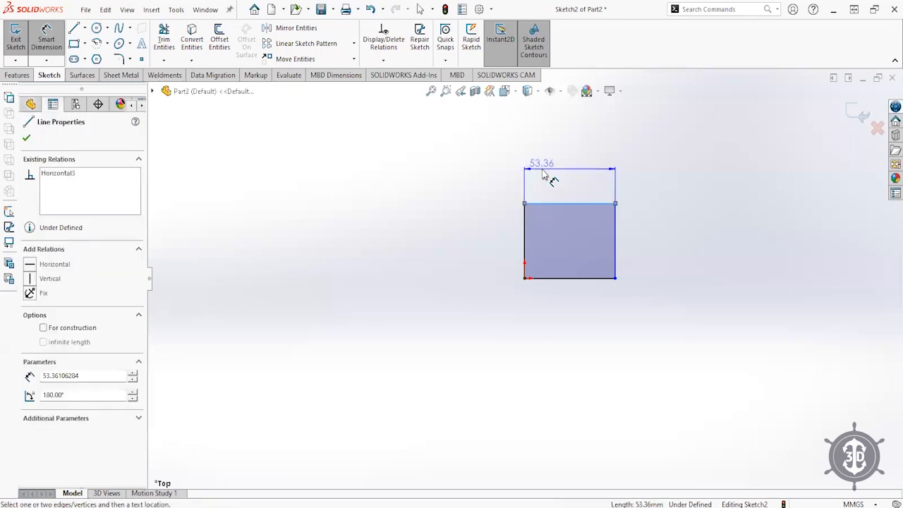
left_click(552, 169)
type("50")
key("Return")
left_click(619, 257)
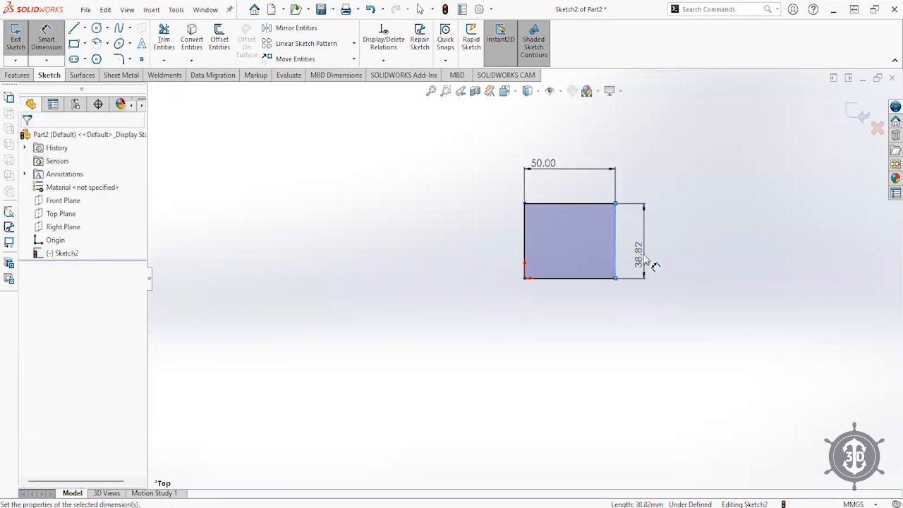
type("50")
key("Return")
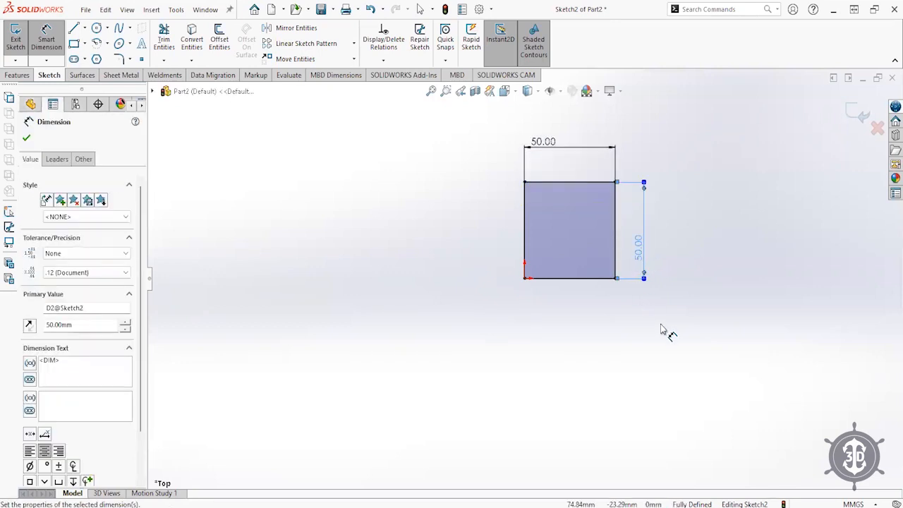
- Change the width dimension to 100 mm and fit the sketch in view
scroll(661, 328, "up", 2)
scroll(661, 326, "down", 1)
scroll(527, 180, "up", 1)
scroll(528, 184, "down", 3)
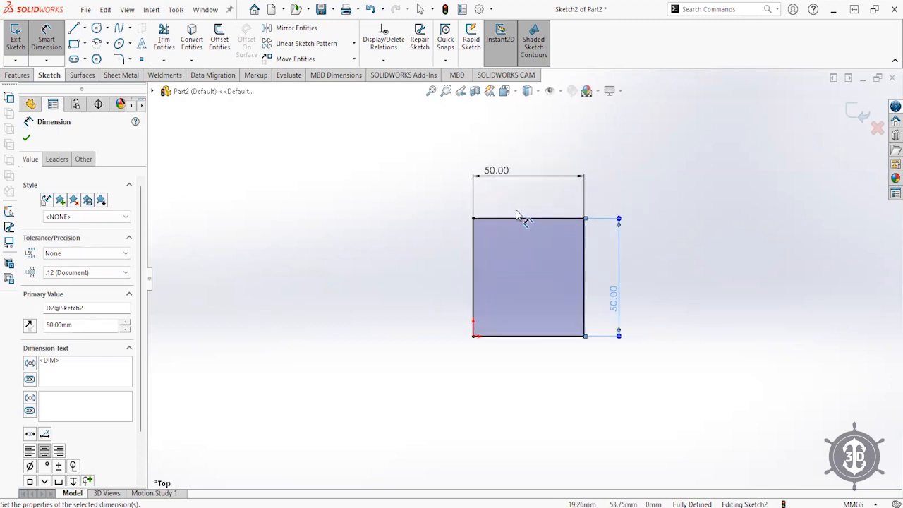
double_click(501, 172)
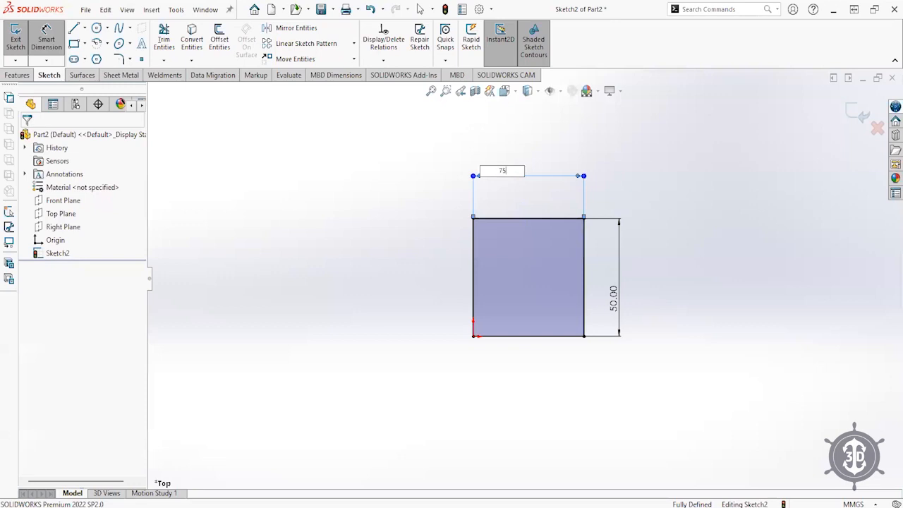
key("Return")
double_click(504, 176)
type("100")
key("Return")
key("f")
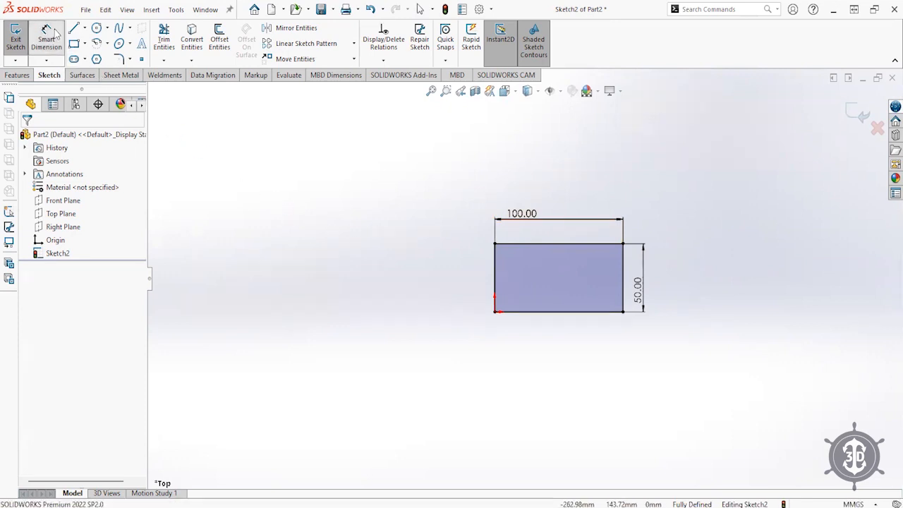
- Draw a circle to the left of the rectangle
right_click(422, 199)
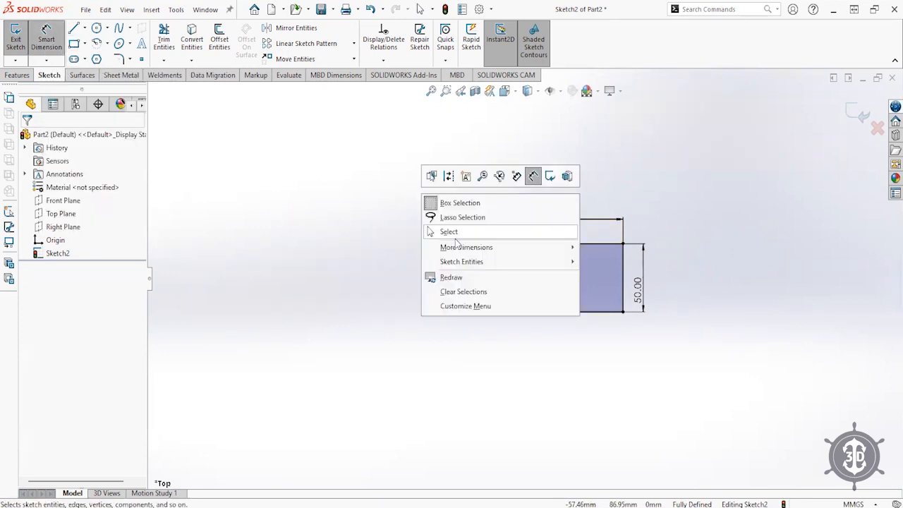
left_click(453, 234)
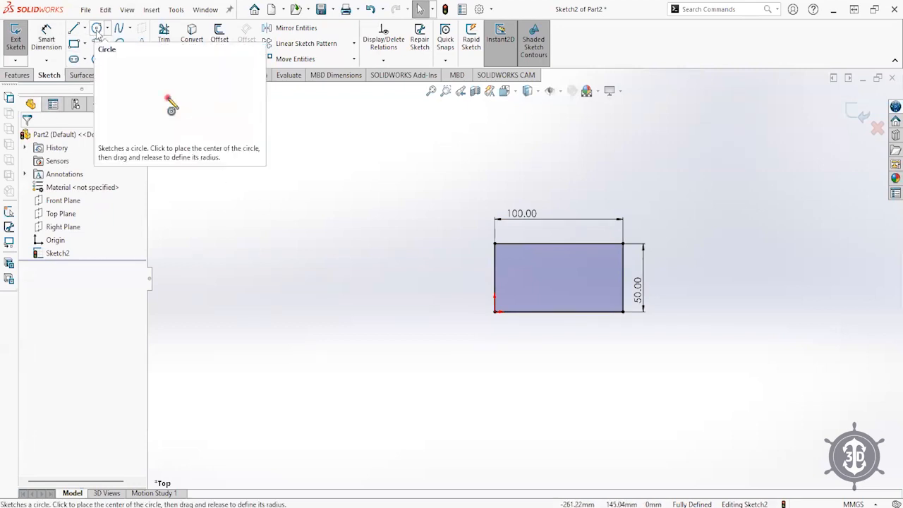
left_click(98, 33)
scroll(446, 211, "up", 3)
left_click(455, 214)
left_click(480, 233)
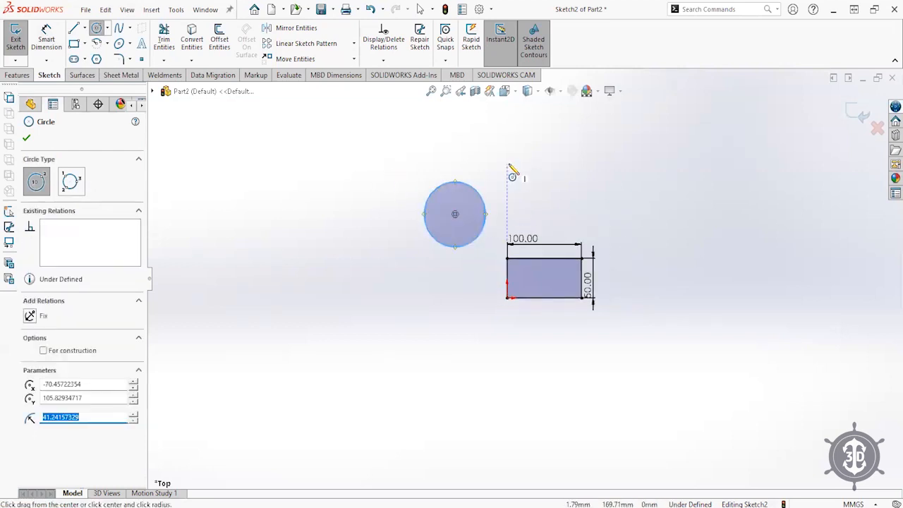
key("Escape")
left_click_drag(455, 214, 391, 223)
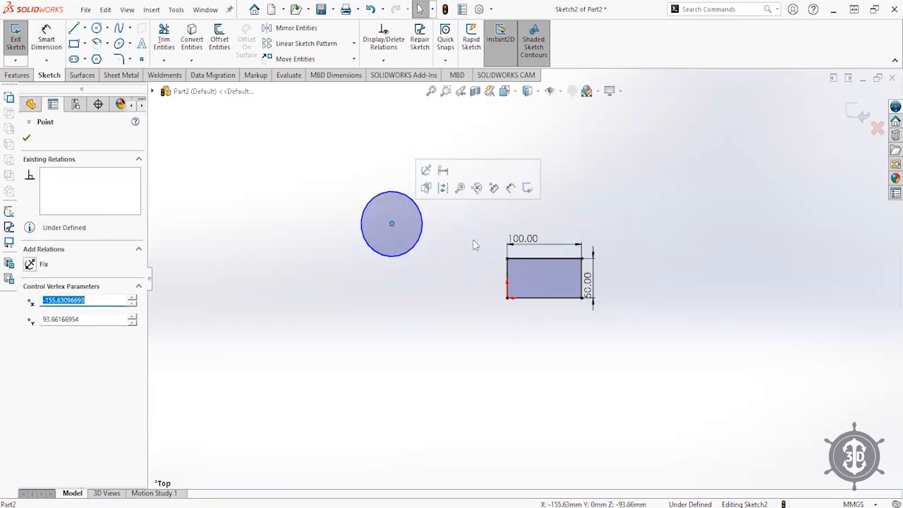
left_click(459, 234)
- Dimension the circle's diameter to 100 mm
left_click(40, 46)
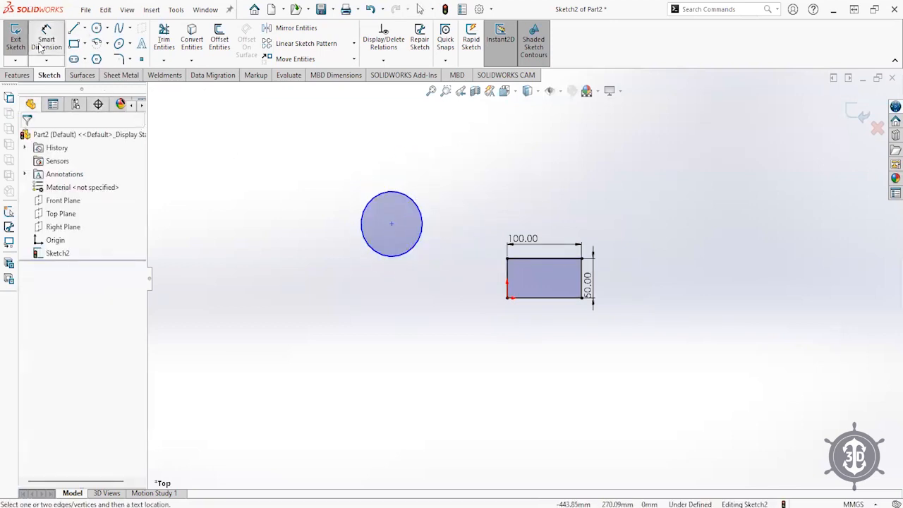
left_click(374, 202)
left_click(364, 175)
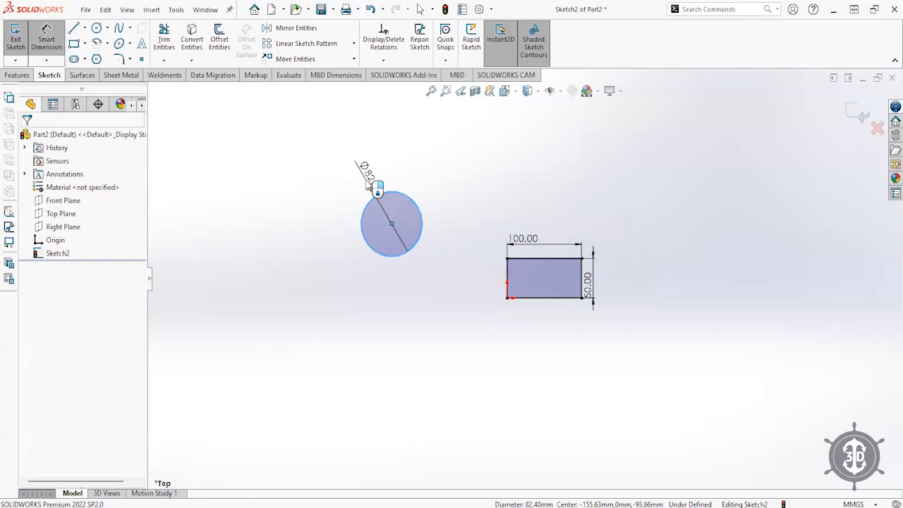
type("100")
key("Return")
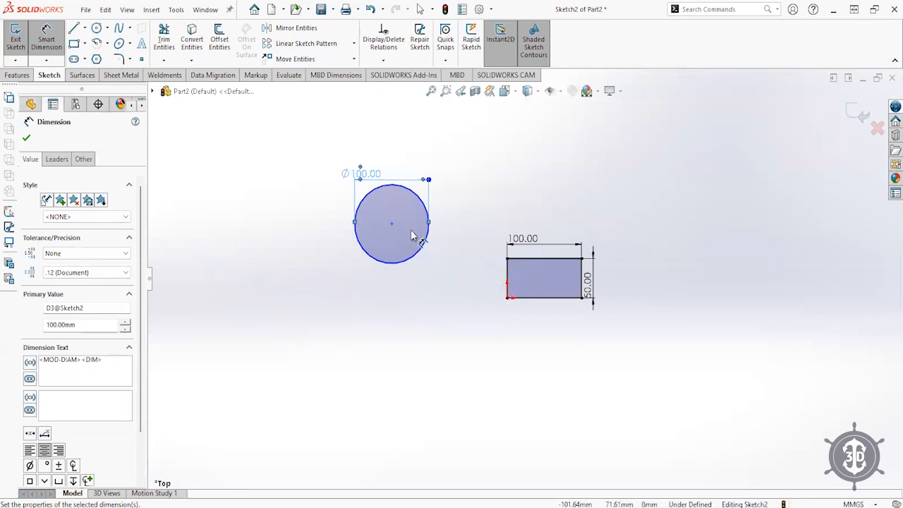
left_click(47, 44)
- Set the circle centre 200 mm horizontally from the rectangle's left edge
left_click(48, 45)
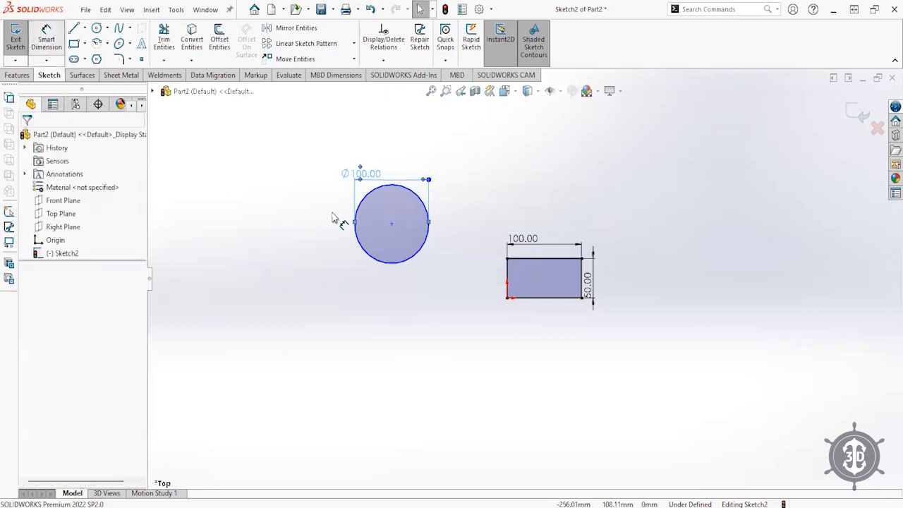
left_click(392, 224)
left_click(507, 278)
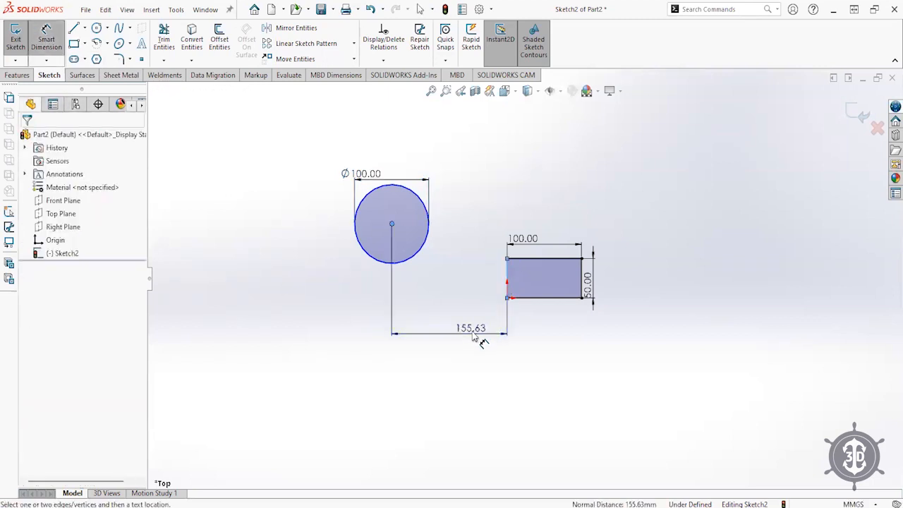
left_click(475, 338)
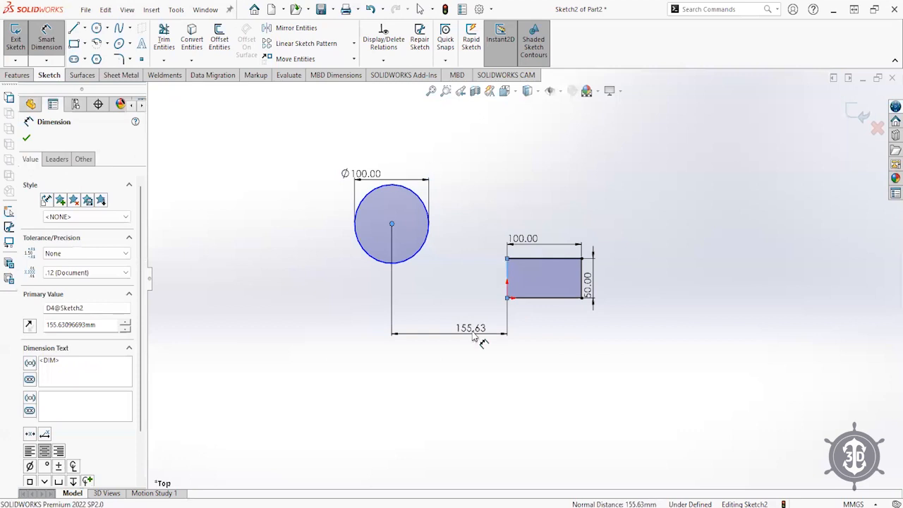
type("200")
key("Return")
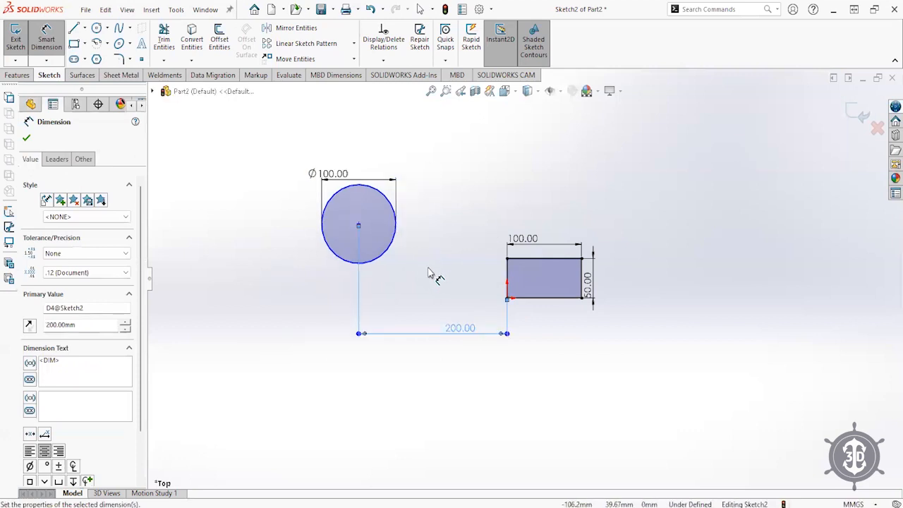
- Set the circle centre 100 mm vertically from the rectangle's top edge
left_click(524, 261)
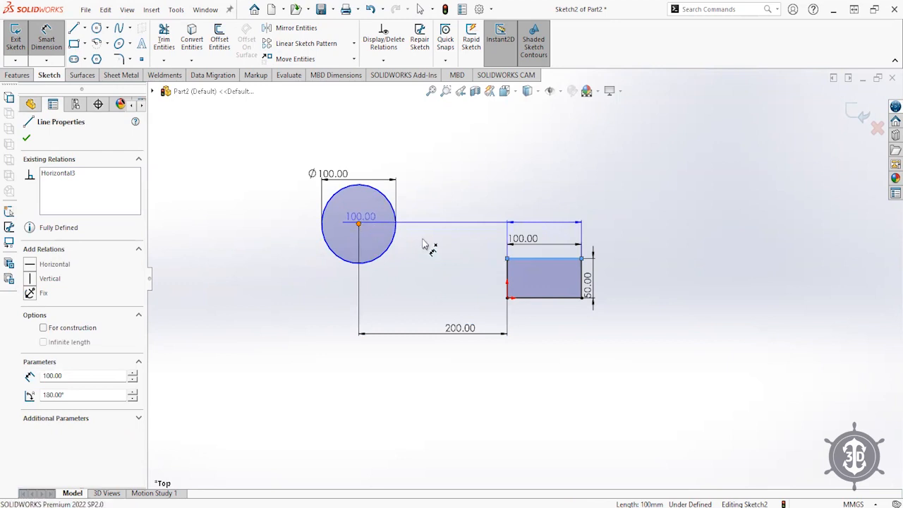
left_click(359, 225)
left_click(467, 253)
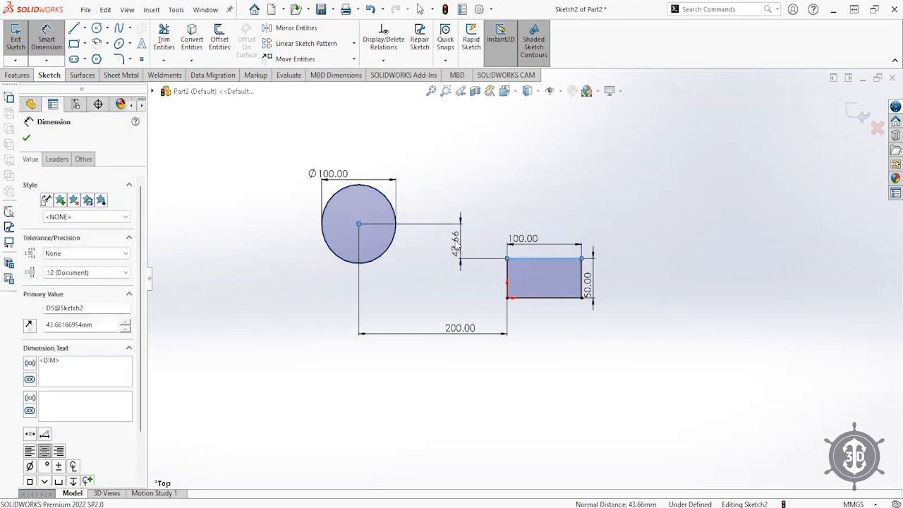
type("100")
key("Return")
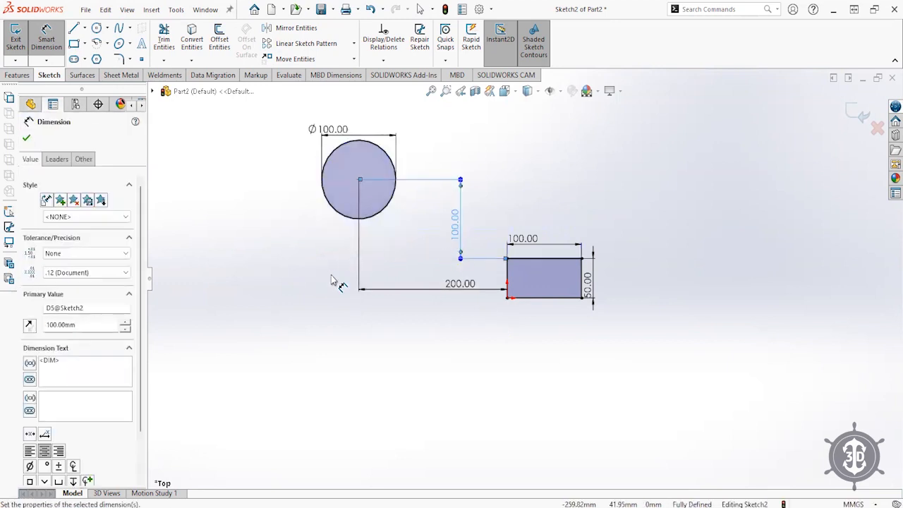
right_click(313, 250)
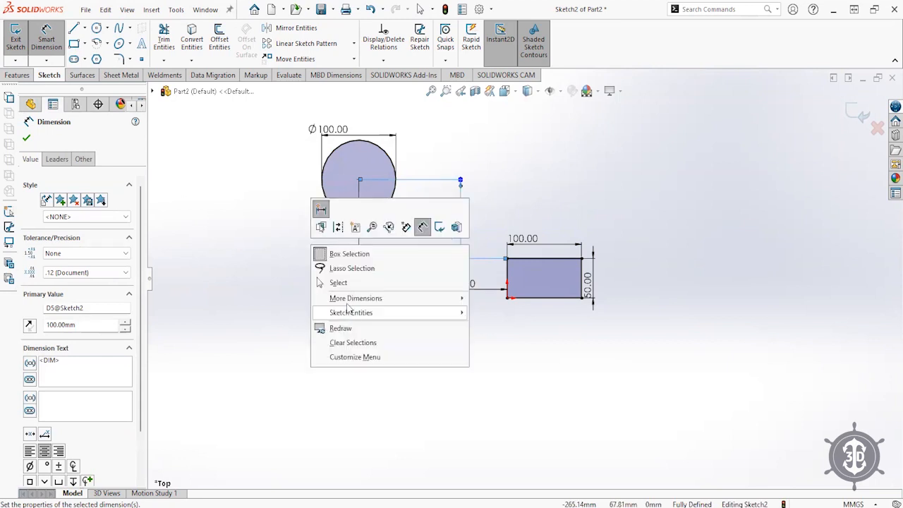
left_click(343, 284)
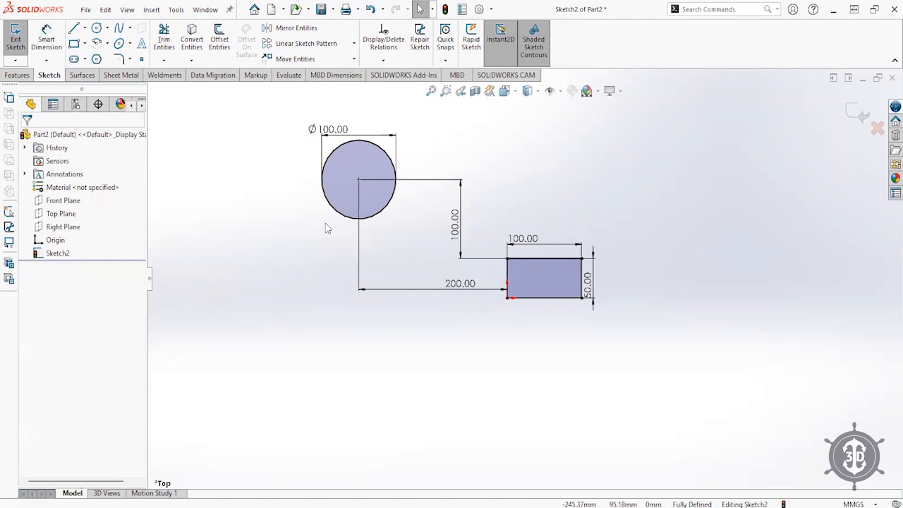
- Draw a small corner rectangle below the big rectangle
left_click(74, 43)
left_click(452, 347)
left_click(496, 381)
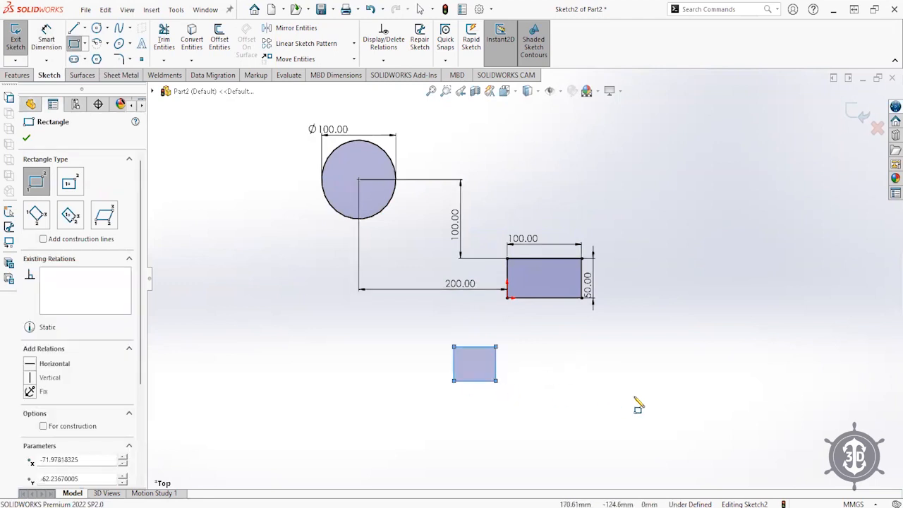
key("Escape")
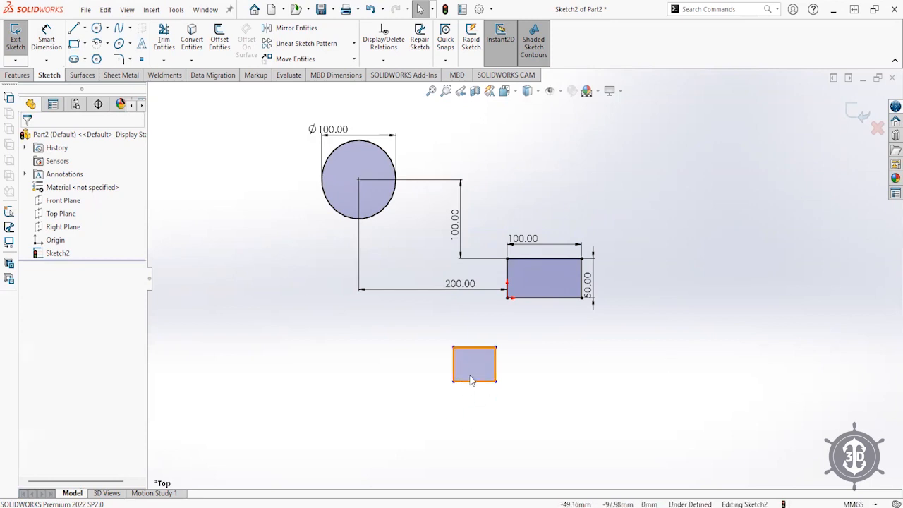
- Dimension the small rectangle to 50 × 50 mm
left_click(43, 44)
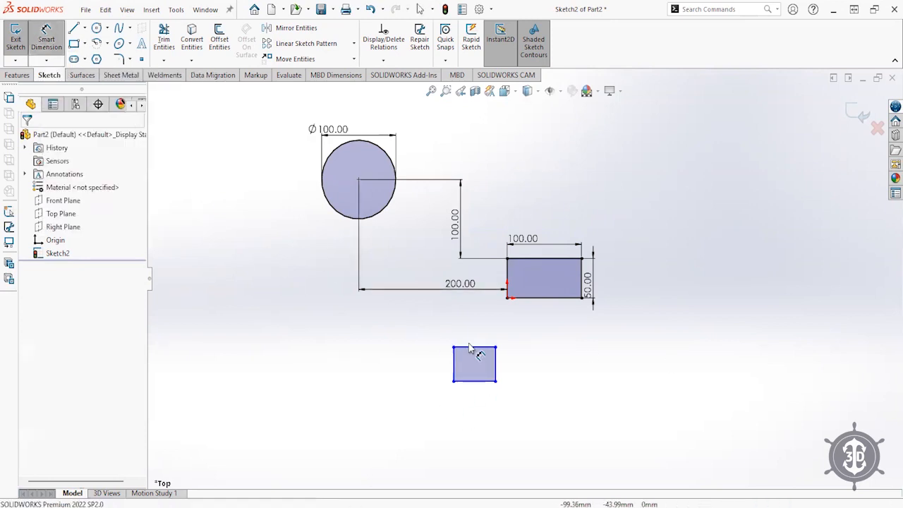
left_click(472, 346)
left_click(477, 330)
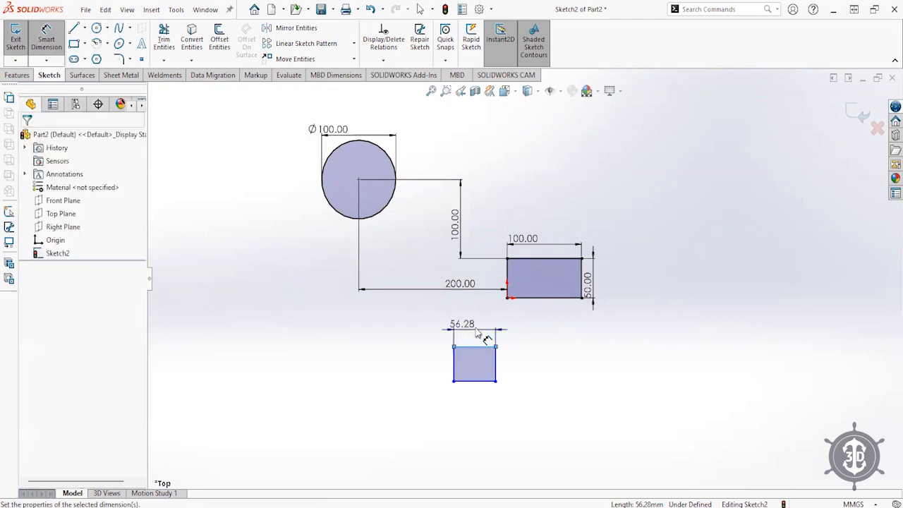
type("50")
key("Return")
left_click(454, 368)
left_click(436, 370)
type("50")
key("Return")
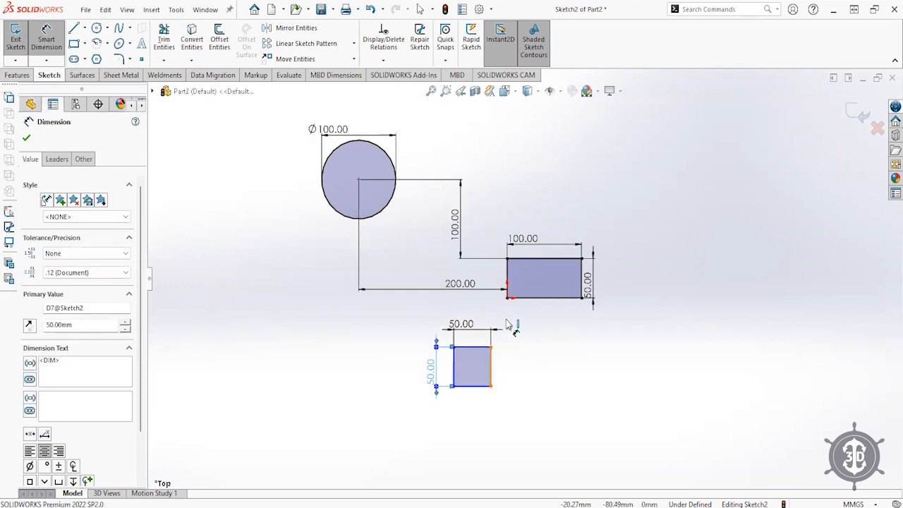
- Offset the square 20 mm horizontally and 20 mm vertically from the rectangle's corner, then exit the sketch
left_click(508, 297)
left_click(508, 355)
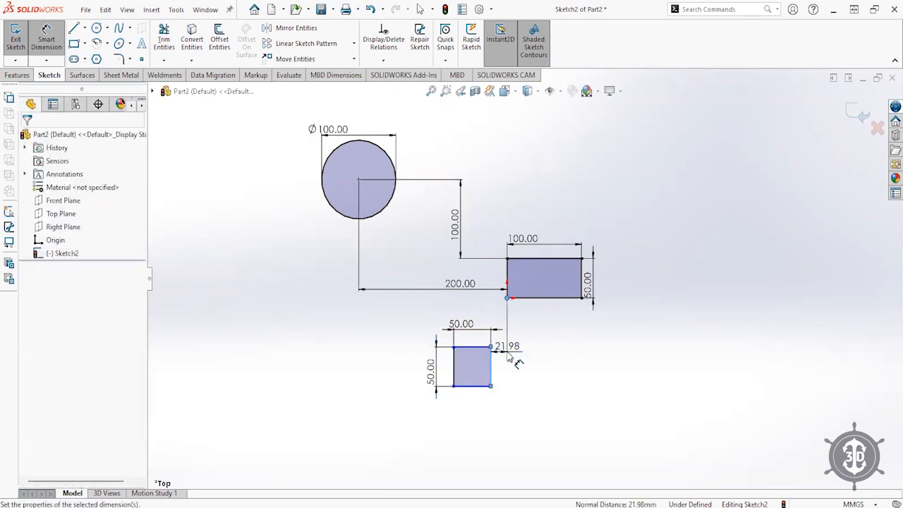
type("20")
key("Return")
left_click(472, 346)
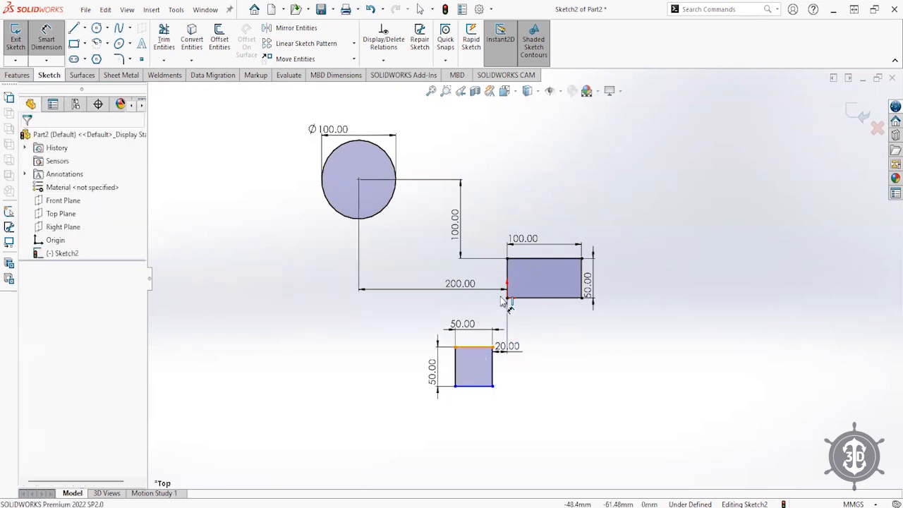
left_click(507, 297)
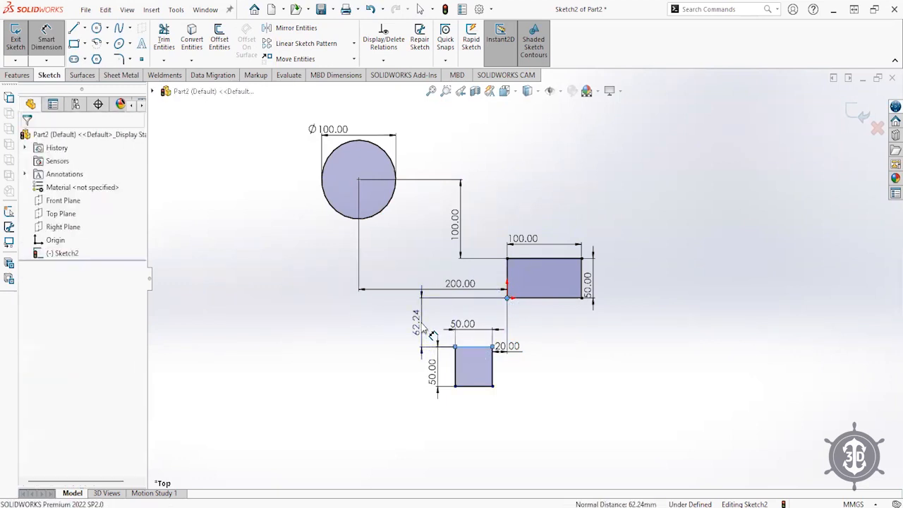
left_click(423, 326)
type("20")
key("Return")
left_click(626, 398)
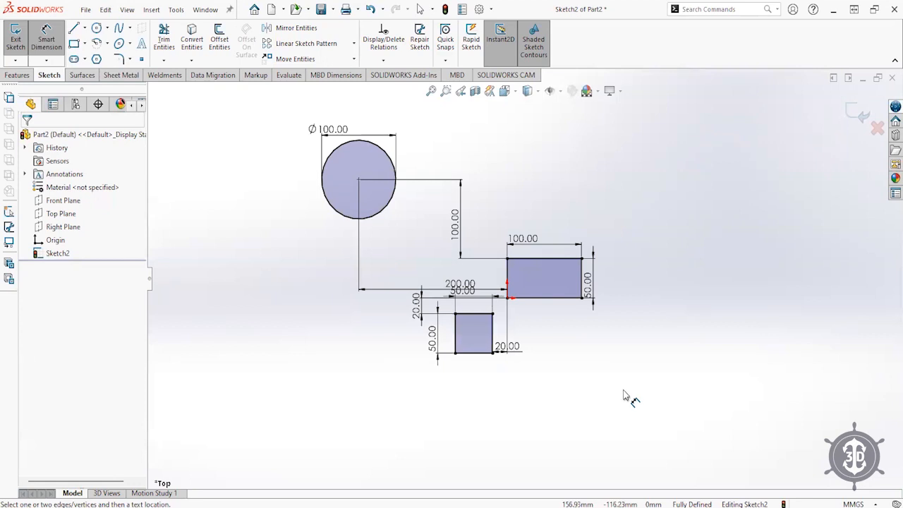
left_click(858, 113)
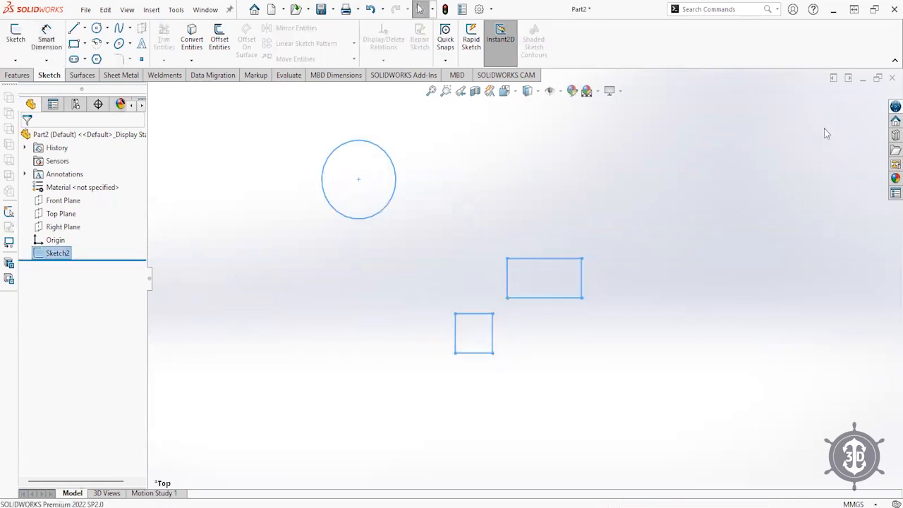
- Rename Sketch2 to Sketch1 in the design tree
left_click(67, 256)
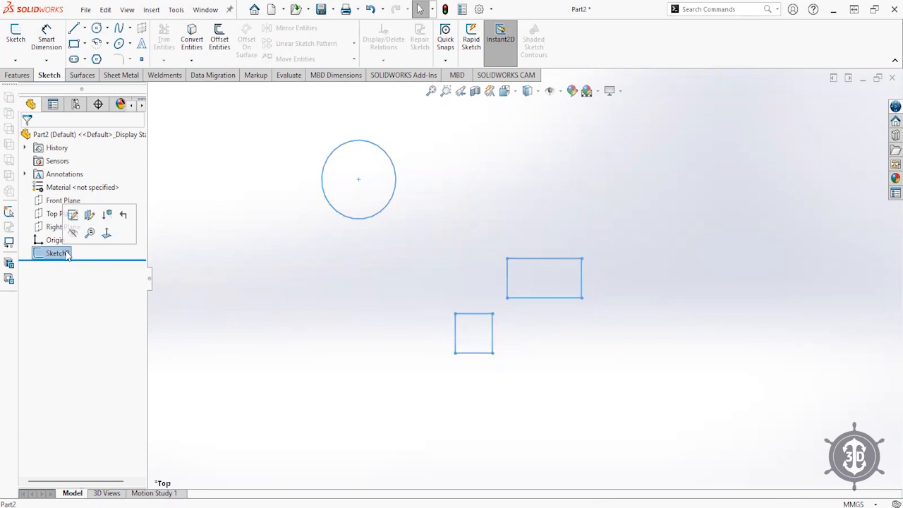
key("F2")
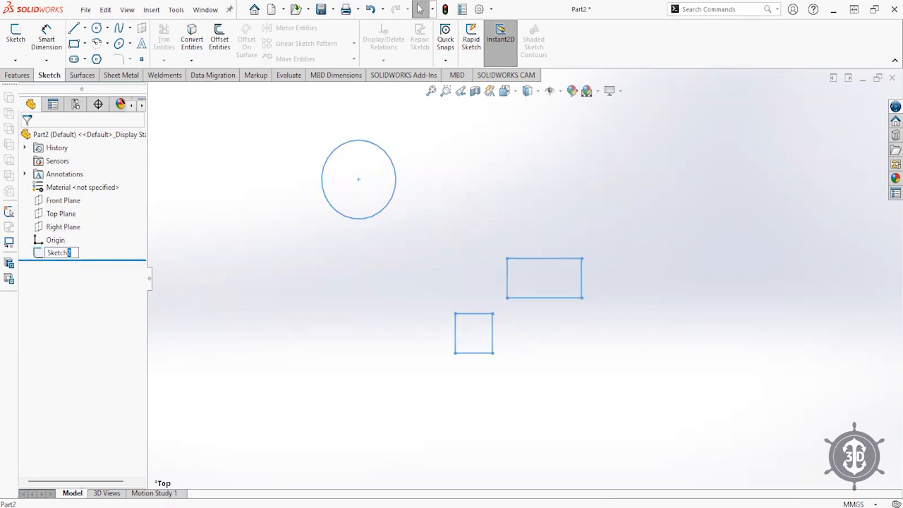
type("1")
key("Return")
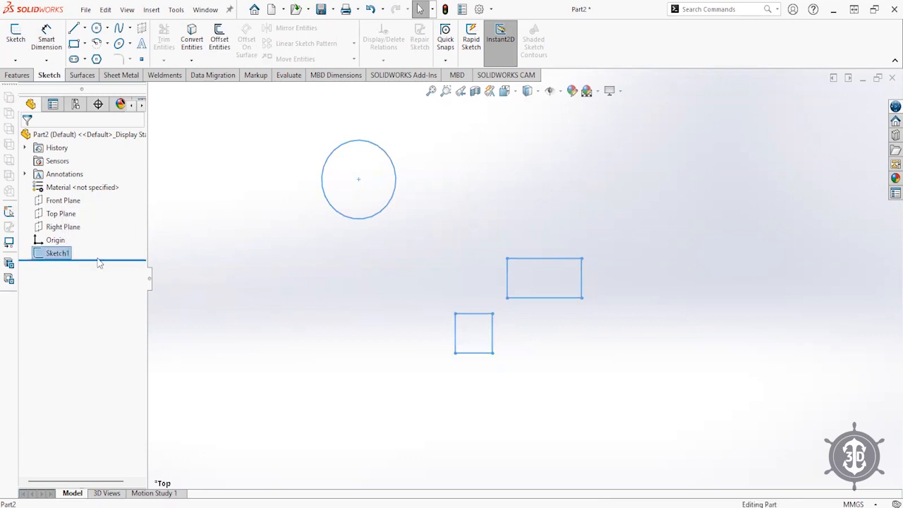
left_click(213, 256)
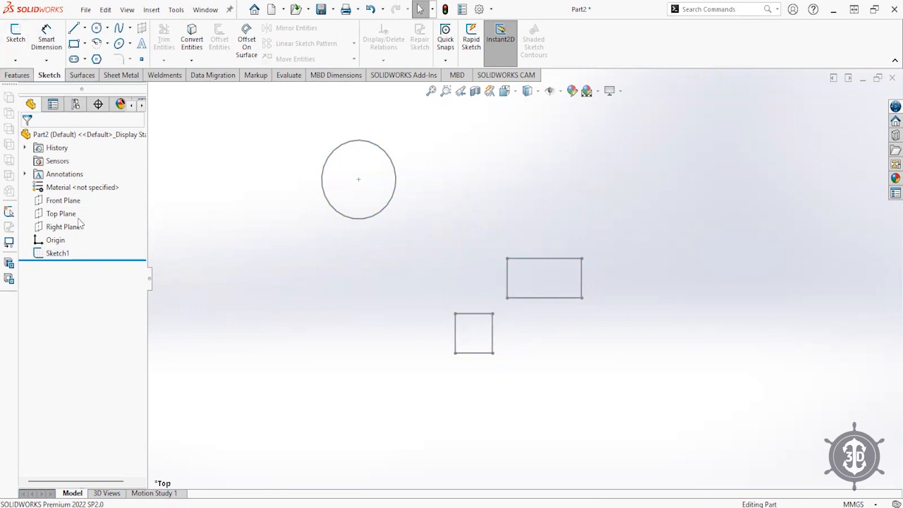
- Start a new sketch on the Top Plane with the Spline tool active
left_click(62, 213)
left_click(14, 35)
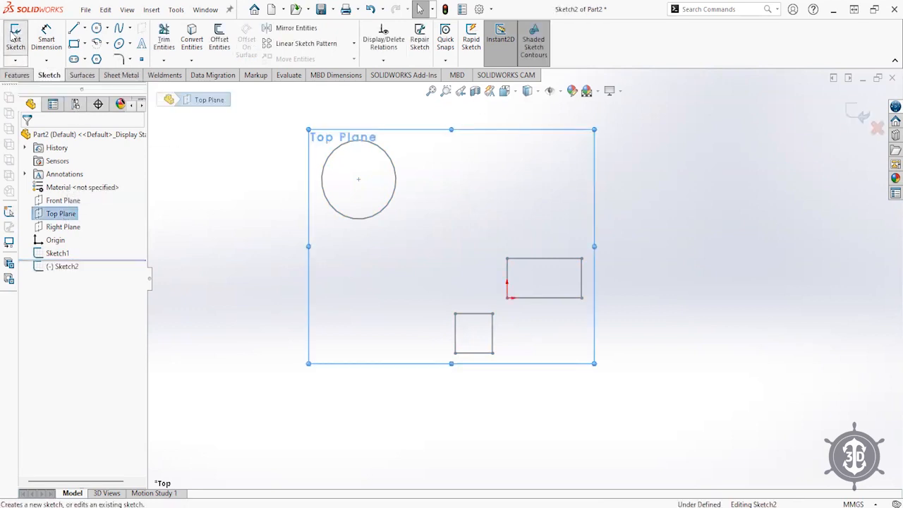
left_click(121, 29)
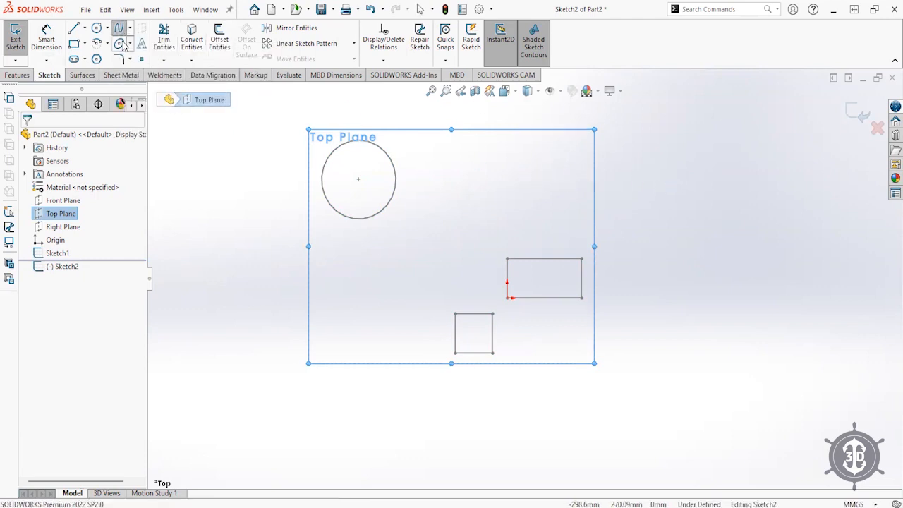
- Draw a five-point spline across the upper right of the sketch
left_click(535, 150)
left_click(669, 129)
left_click(743, 209)
left_click(629, 227)
left_click(469, 200)
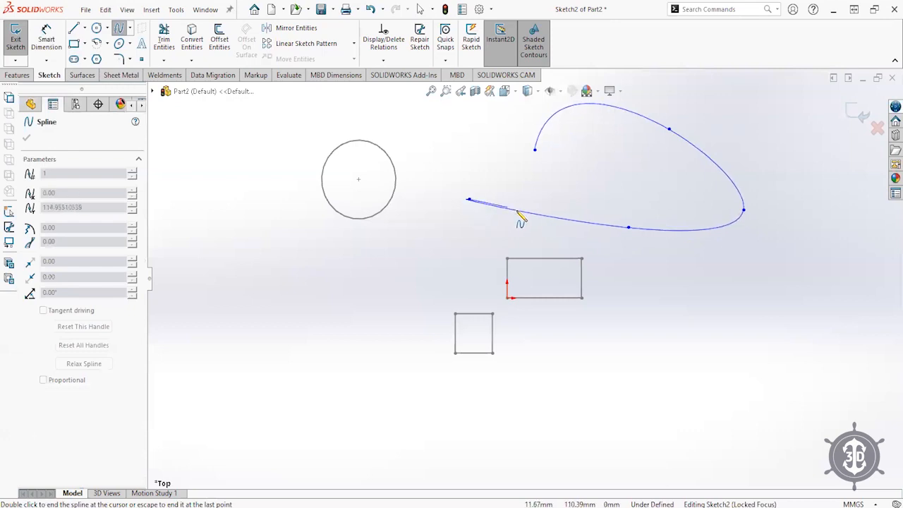
right_click(460, 170)
left_click(486, 171)
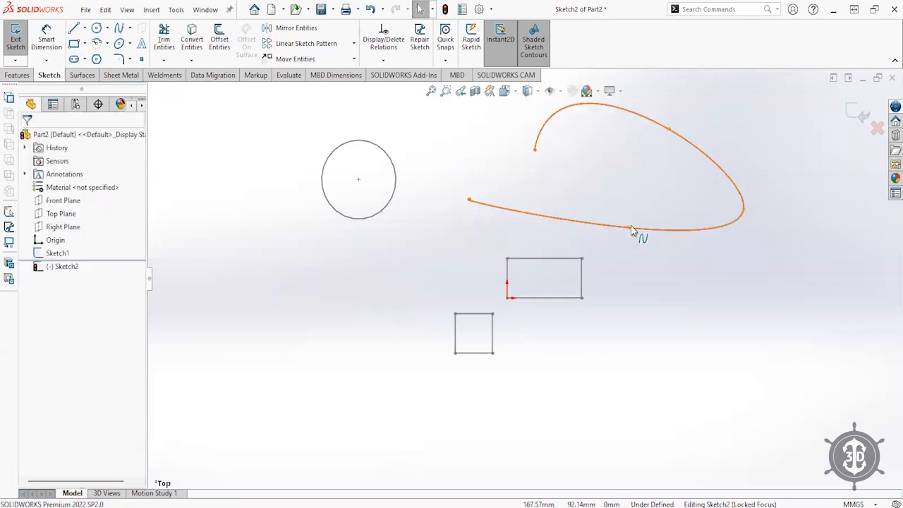
- Drag the spline's points to join its ends into a closed loop and reshape it
left_click_drag(629, 227, 642, 269)
key("Escape")
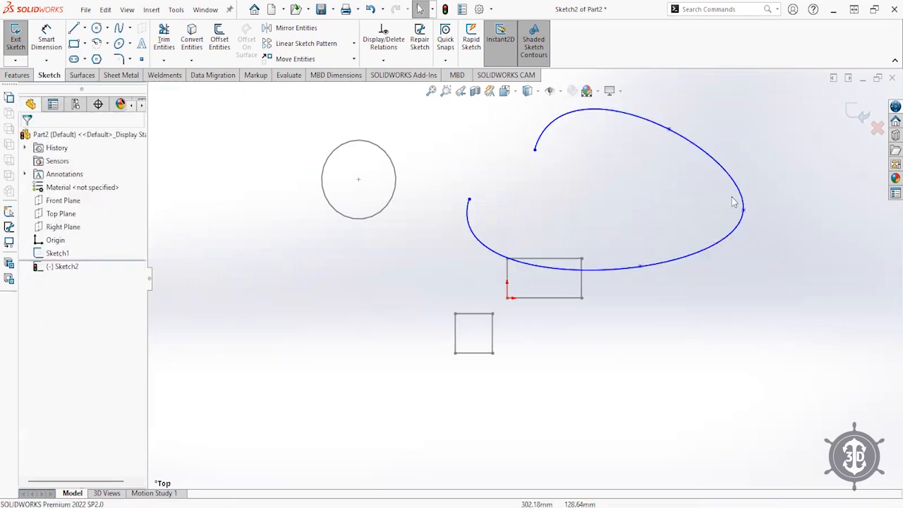
left_click_drag(744, 211, 763, 209)
left_click_drag(469, 200, 535, 195)
left_click_drag(642, 269, 642, 240)
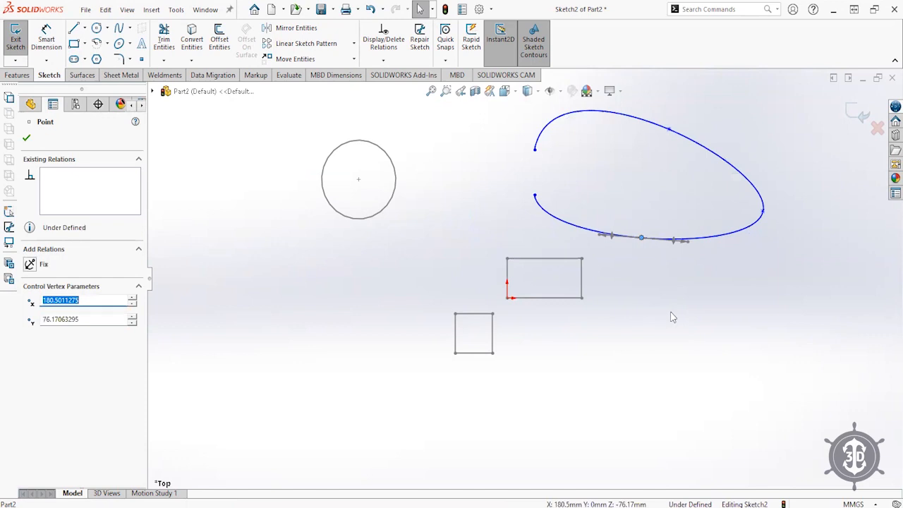
left_click(657, 293)
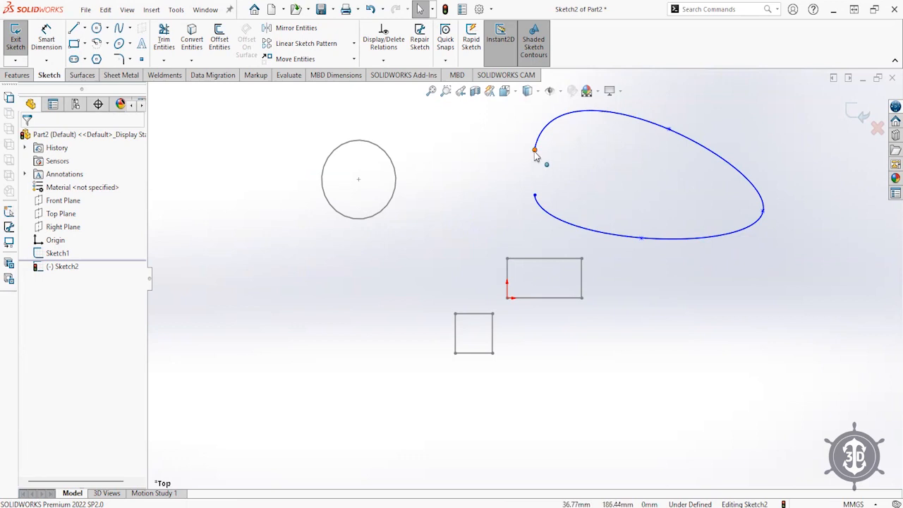
left_click_drag(535, 150, 537, 199)
left_click_drag(668, 130, 562, 141)
left_click_drag(641, 238, 682, 233)
left_click_drag(764, 206, 739, 195)
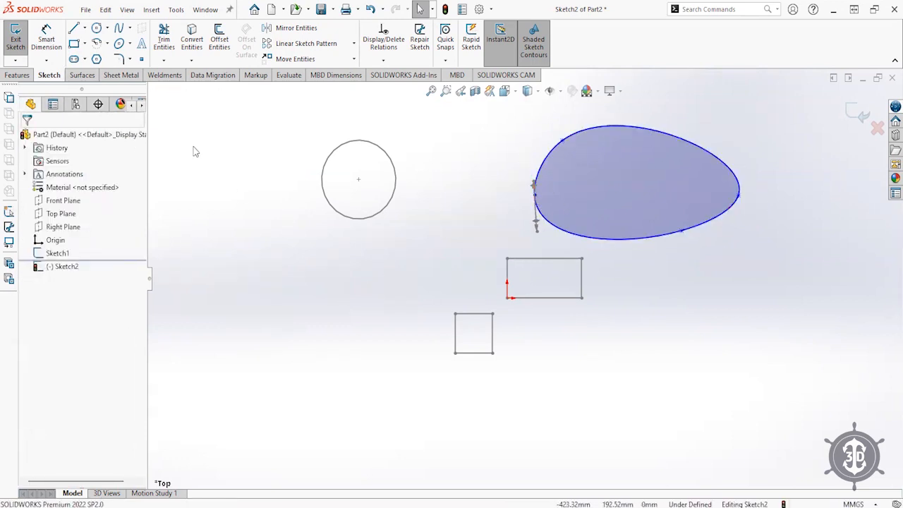
- Draw a smaller closed spline loop at lower left and move it up and right
left_click(118, 28)
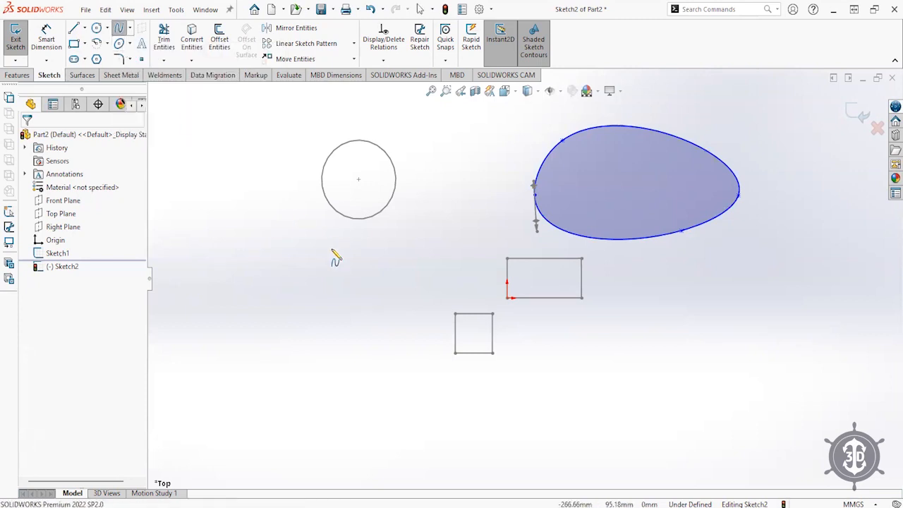
left_click(311, 290)
left_click(266, 357)
left_click(343, 337)
left_click(311, 291)
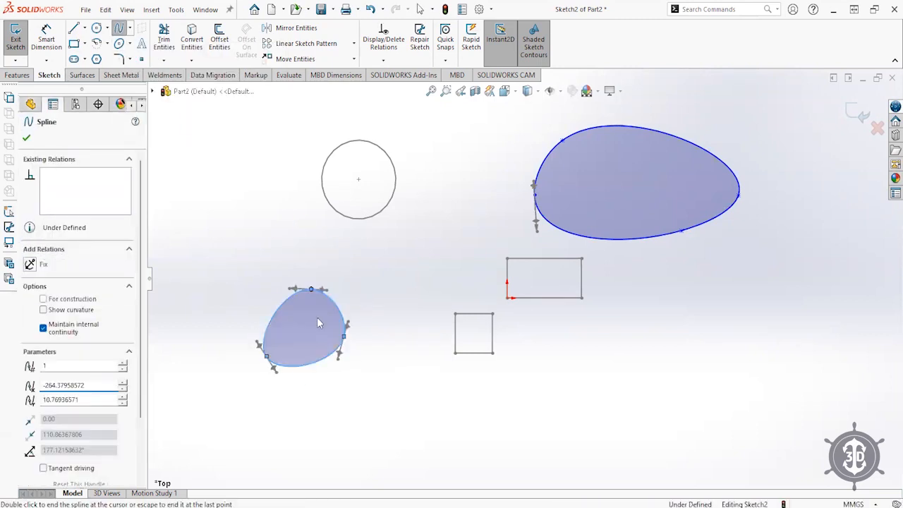
key("Escape")
mouse_move(282, 323)
left_mouse_down()
mouse_move(398, 375)
mouse_move(379, 252)
mouse_move(381, 269)
mouse_move(346, 297)
left_mouse_up()
key("Escape")
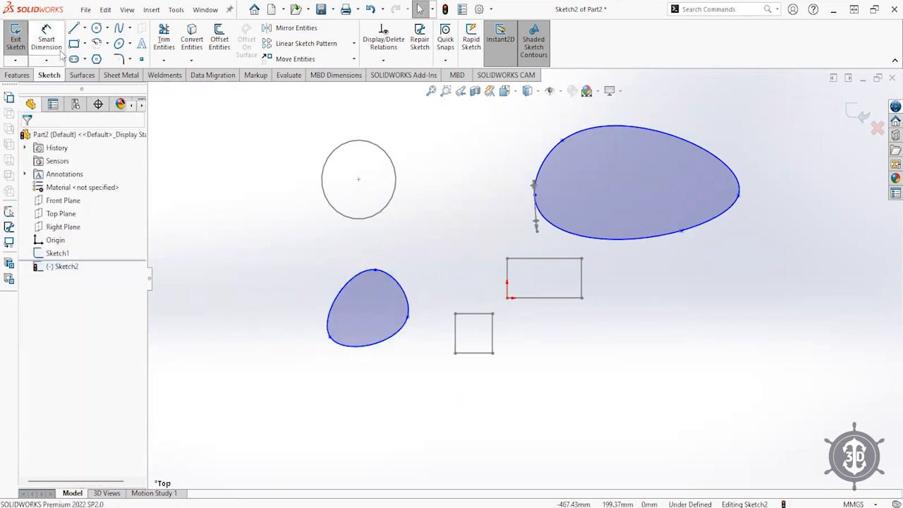
left_click(73, 44)
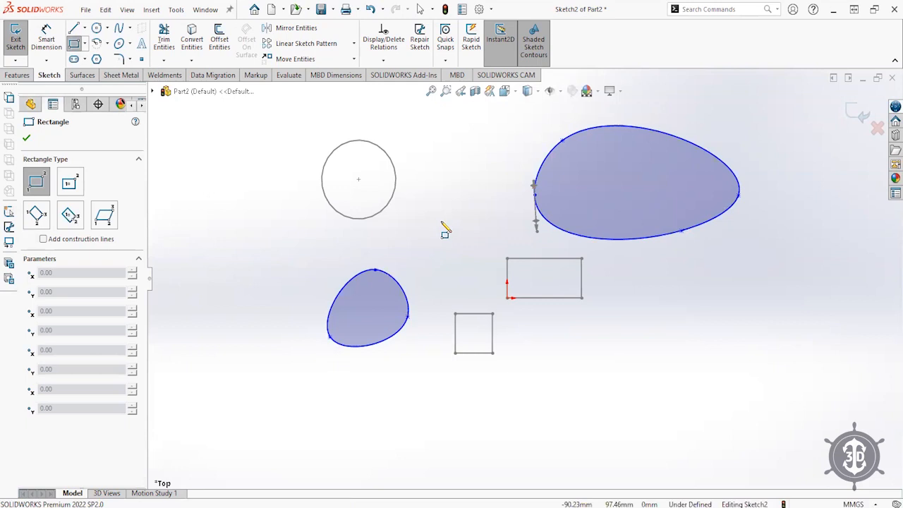
- Add a corner rectangle at lower right, a centre rectangle, and a three-point rectangle below the square
left_click(621, 322)
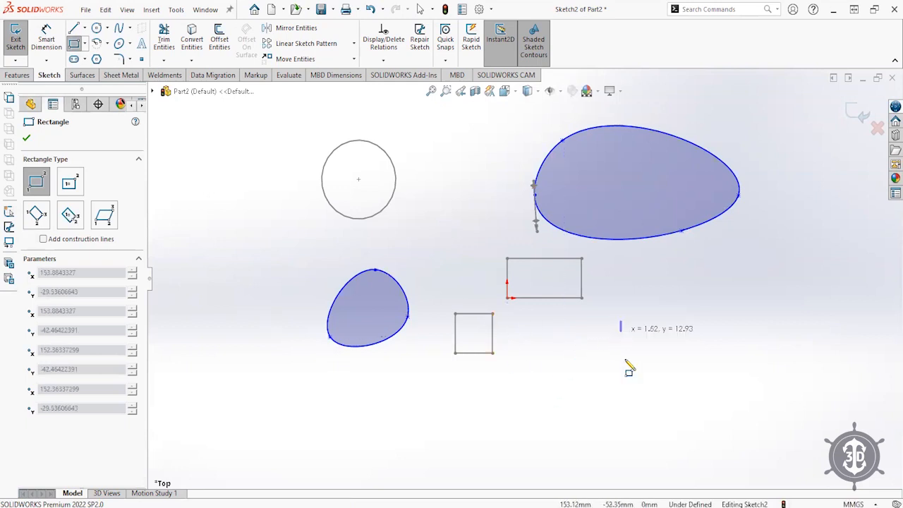
left_click(695, 362)
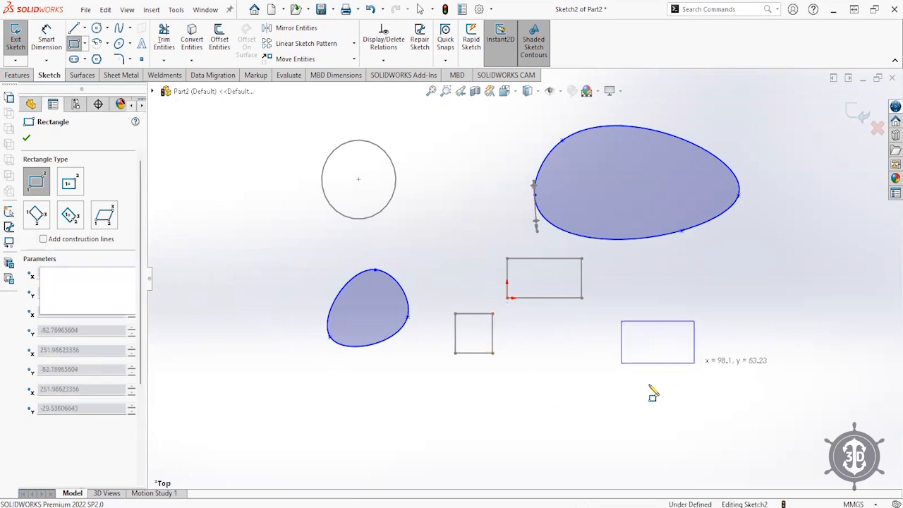
left_click(69, 185)
left_click(435, 225)
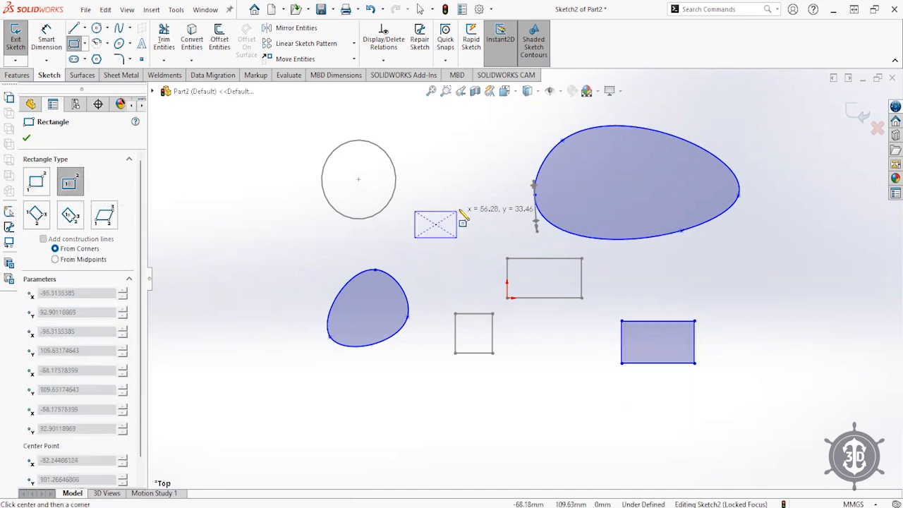
left_click(469, 209)
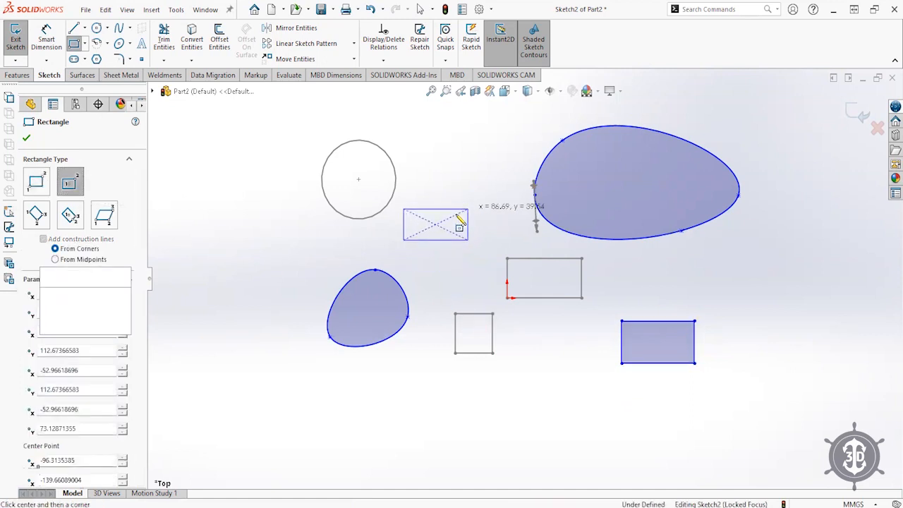
left_click(34, 223)
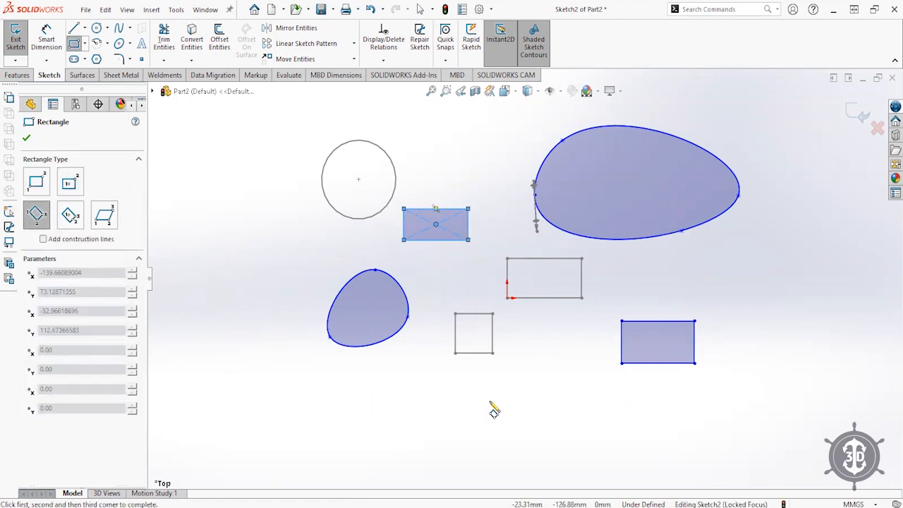
left_click(535, 421)
left_click(535, 380)
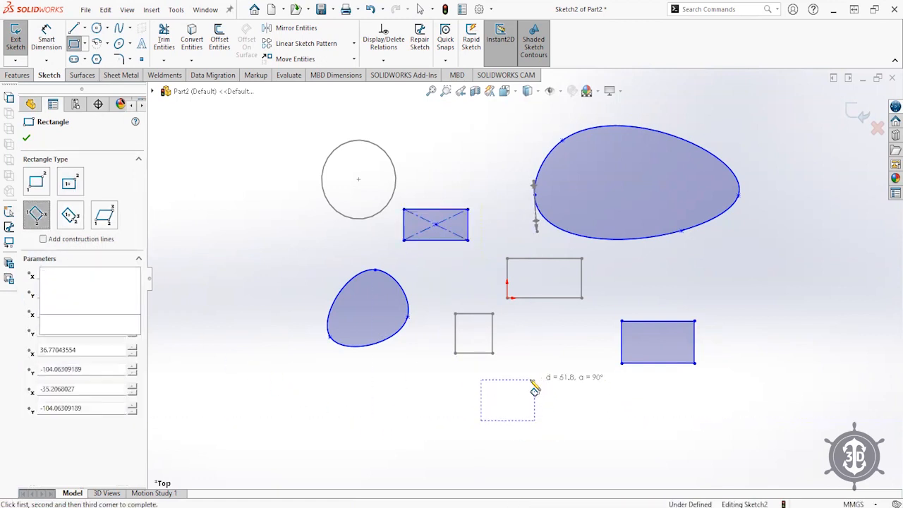
- Draw a parallelogram to the left of the circle
left_click(102, 217)
left_click(234, 246)
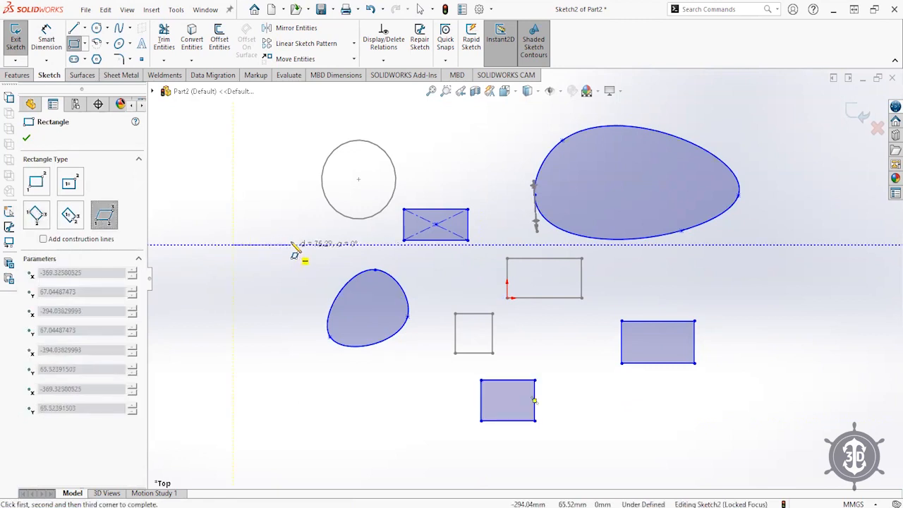
left_click(333, 221)
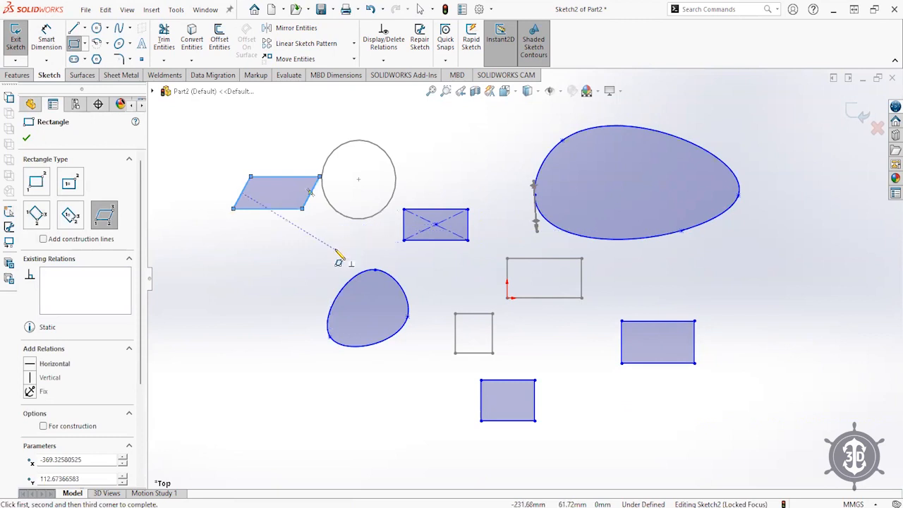
right_click(338, 254)
left_click(353, 258)
- Reposition the parallelogram and centre rectangle, raise the parallelogram's corner, then exit Sketch2
left_click_drag(279, 195, 283, 266)
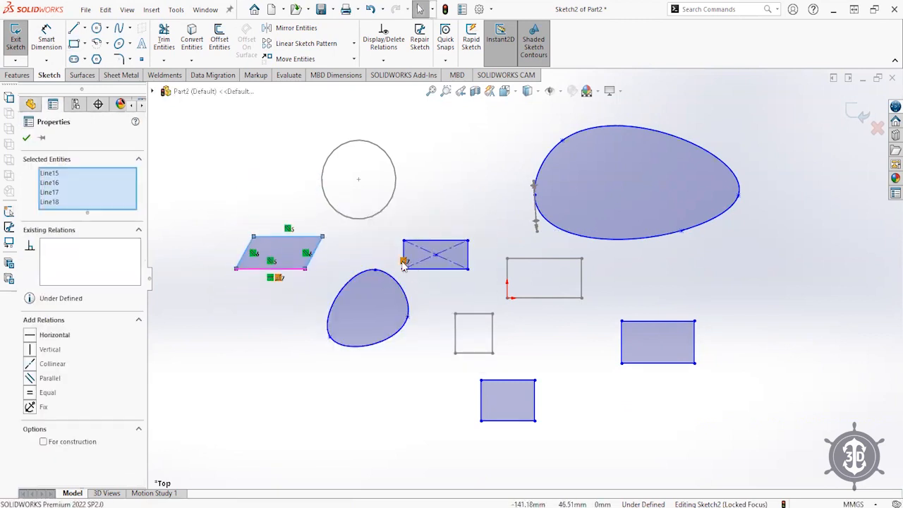
key("Escape")
left_click_drag(435, 255, 457, 237)
left_click_drag(286, 252, 295, 258)
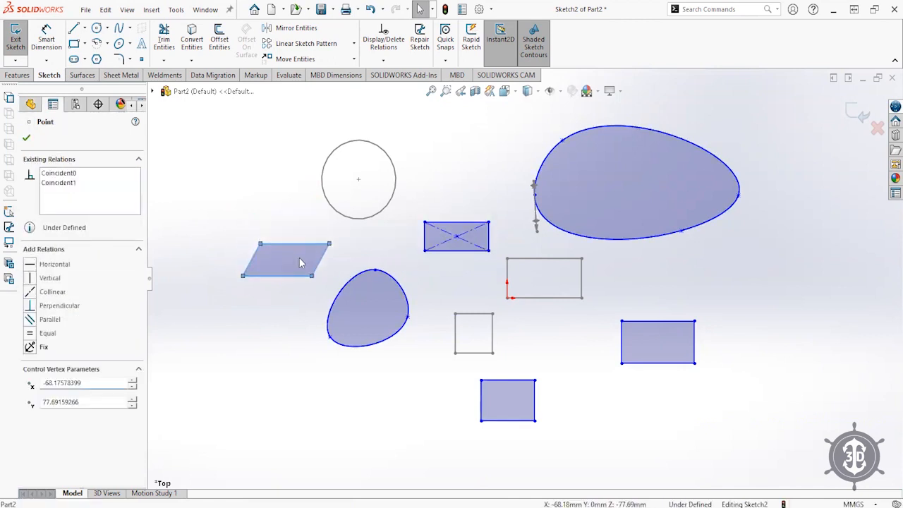
left_click(258, 409)
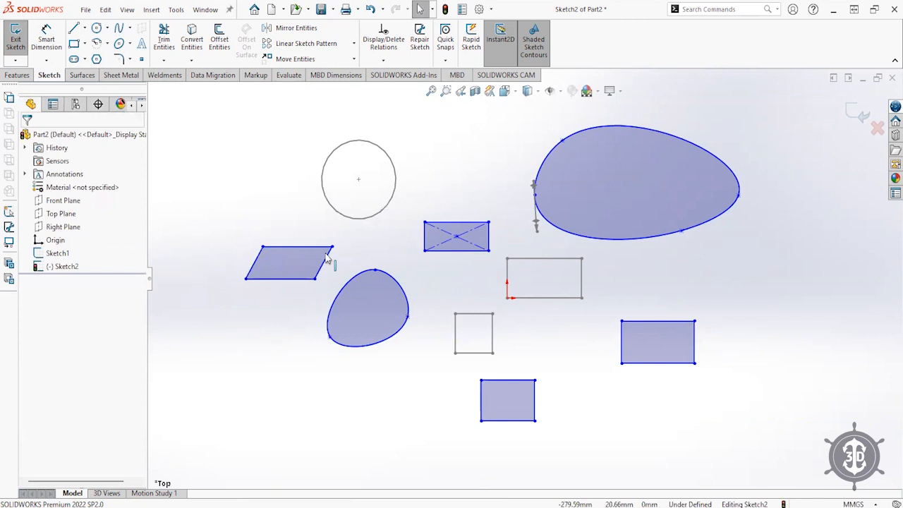
mouse_move(332, 246)
left_mouse_down()
mouse_move(340, 245)
mouse_move(334, 238)
left_mouse_up()
left_click(314, 353)
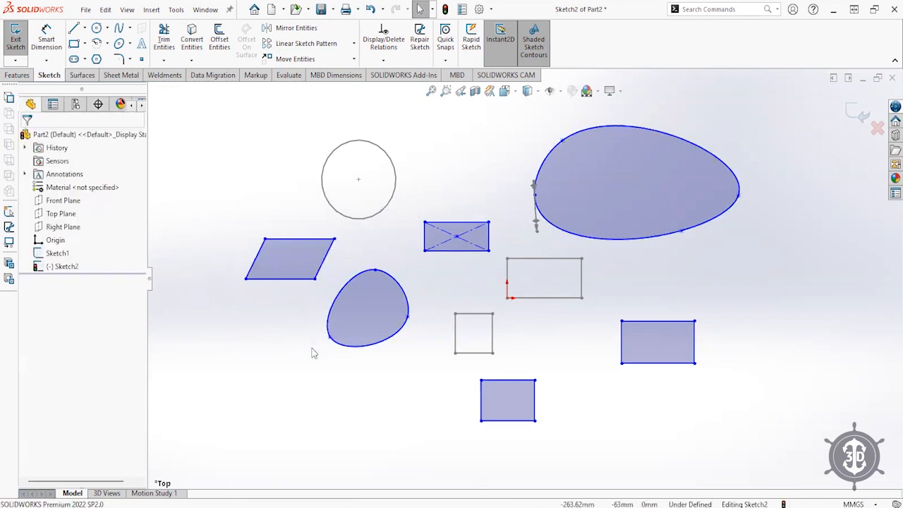
left_click(863, 113)
left_click(153, 287)
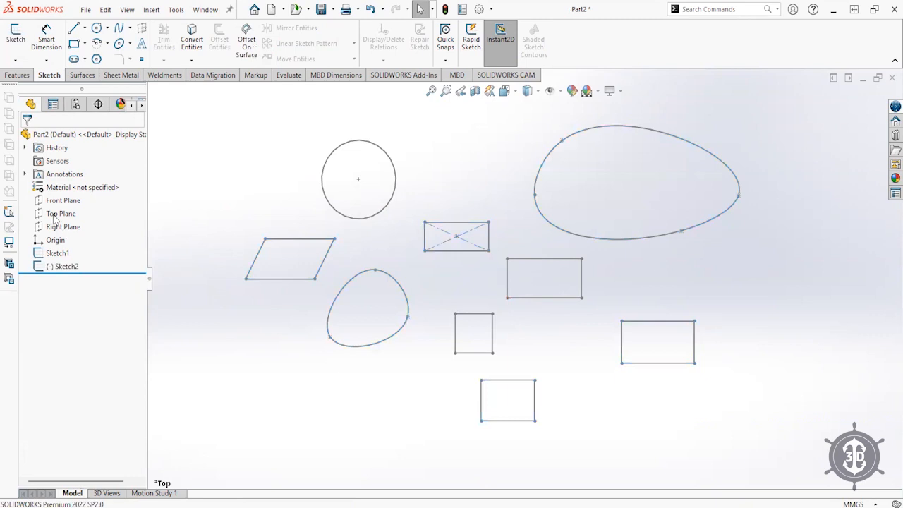
- Open a new sketch on the Top Plane and draw a centre-point arc at lower left
left_click(46, 213)
left_click(53, 196)
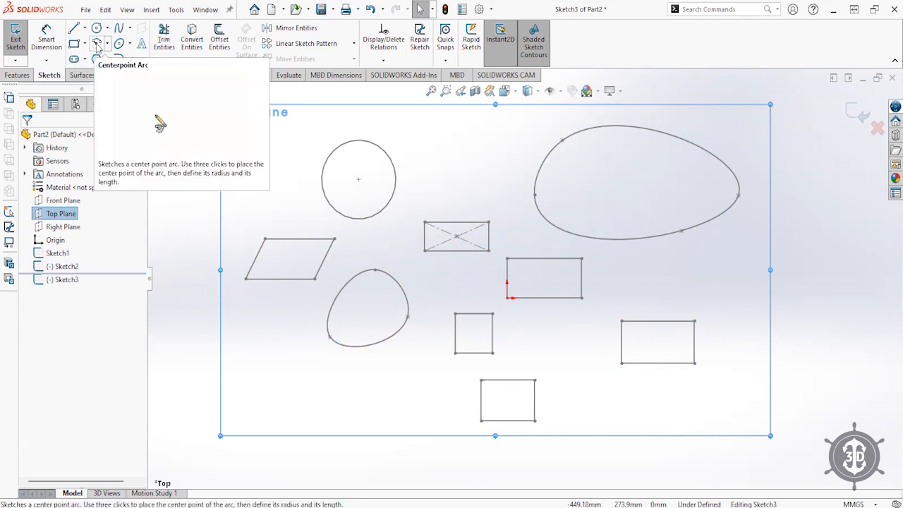
left_click(98, 44)
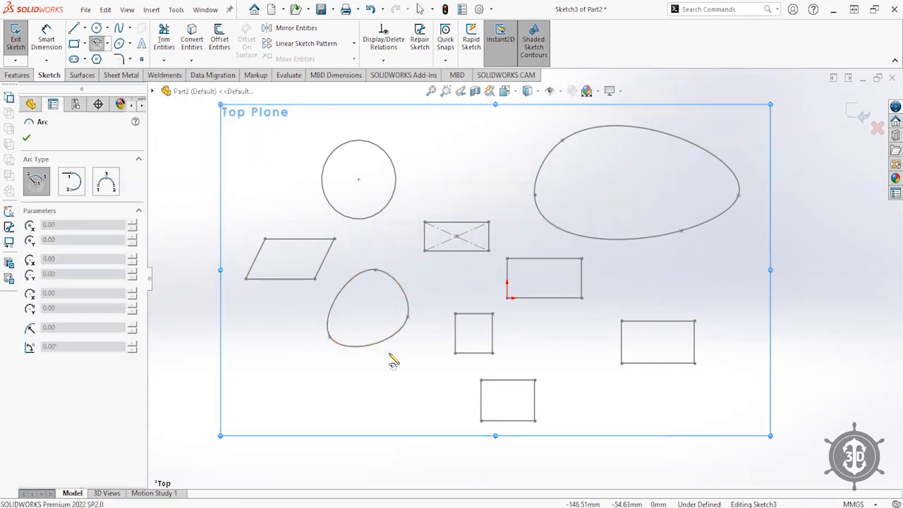
left_click(295, 411)
left_click(268, 376)
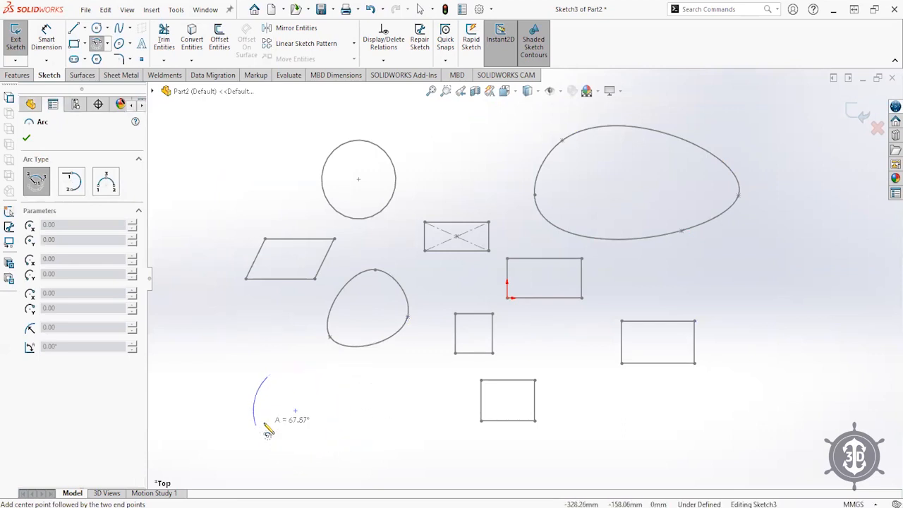
left_click(325, 442)
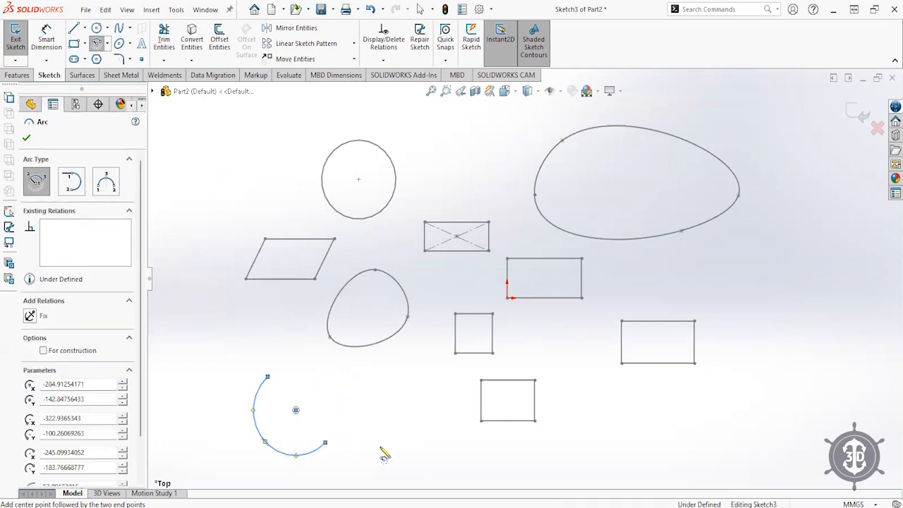
right_click(381, 452)
left_click(407, 426)
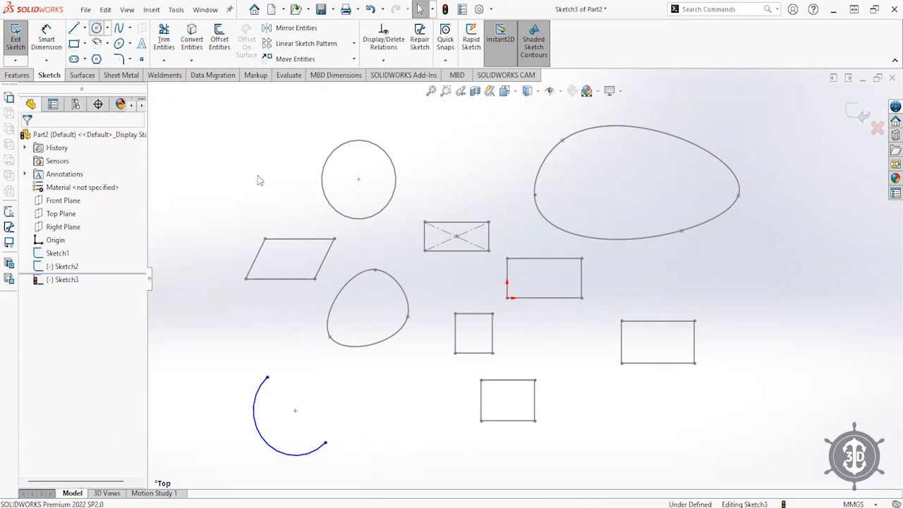
- Undo a stray circle and draw a second centre-point arc at lower right instead, adjusting its lower endpoint
left_click(96, 28)
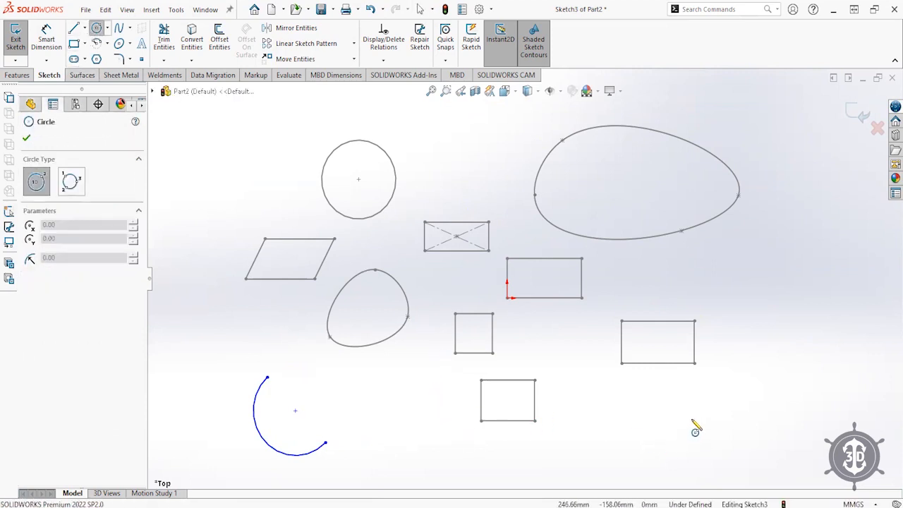
left_click(702, 406)
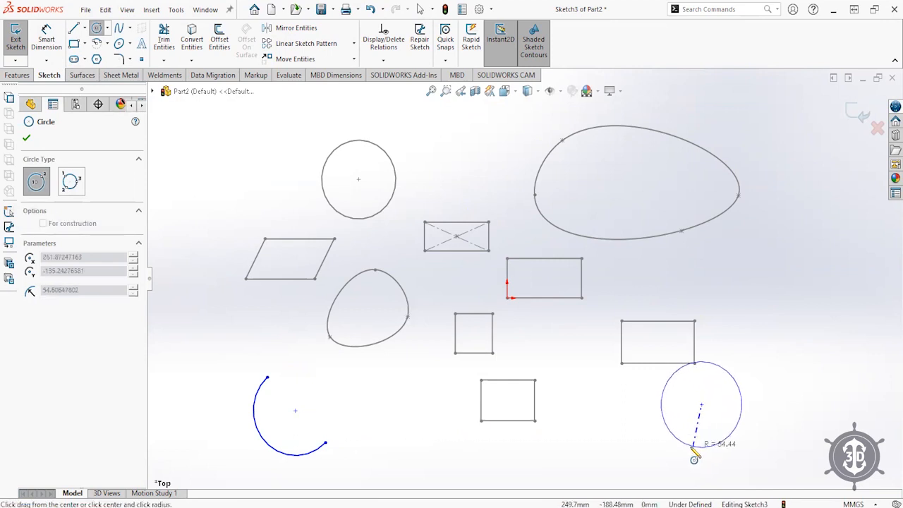
left_click(691, 444)
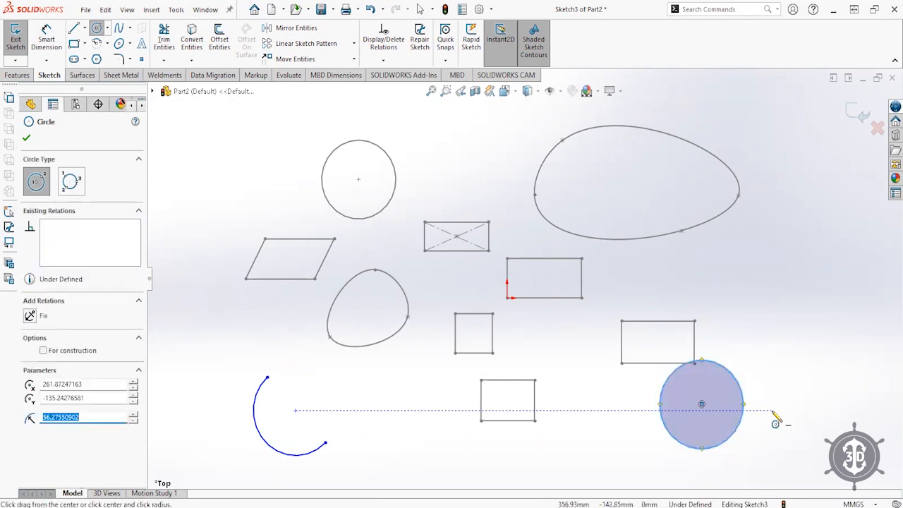
key("ctrl+z")
left_click(97, 43)
left_click(714, 404)
left_click(707, 449)
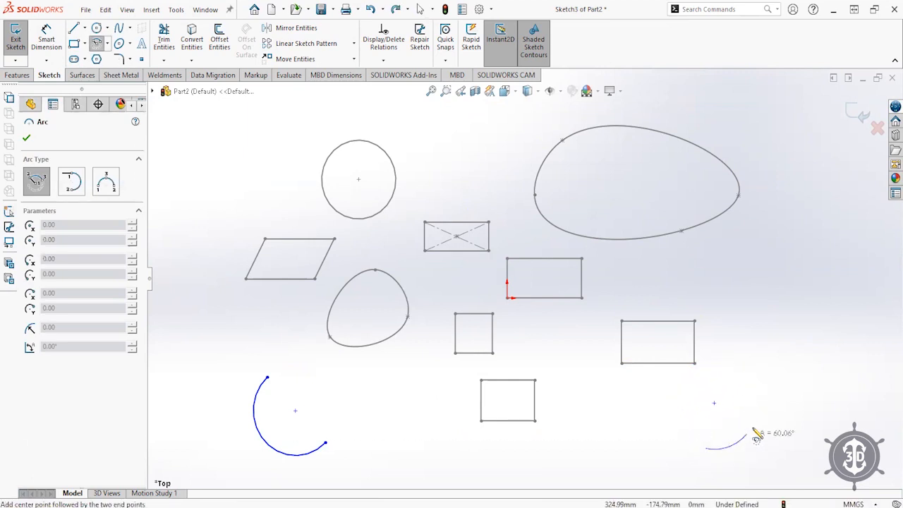
left_click(743, 385)
right_click(784, 412)
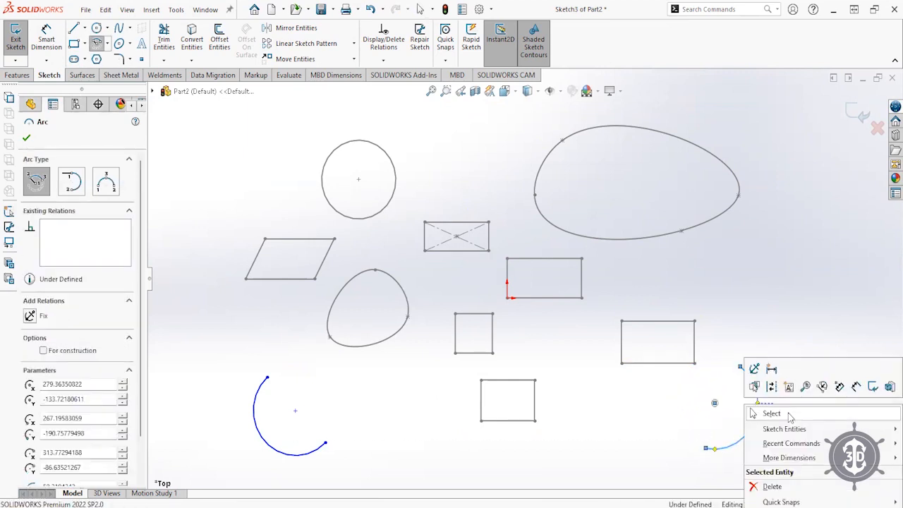
left_click_drag(707, 450, 689, 443)
left_click(717, 460)
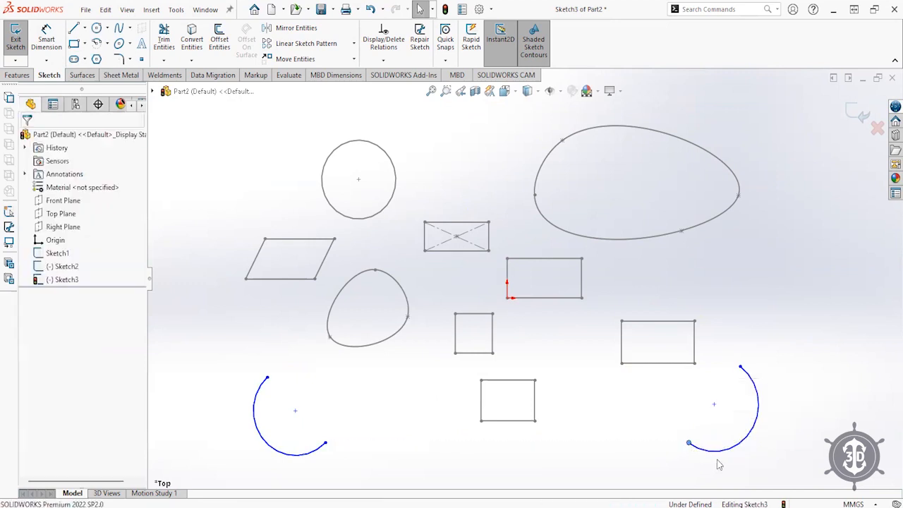
left_click(74, 28)
- Close both arcs with straight lines and drag endpoints to notch the left shape into a pie
left_click(267, 377)
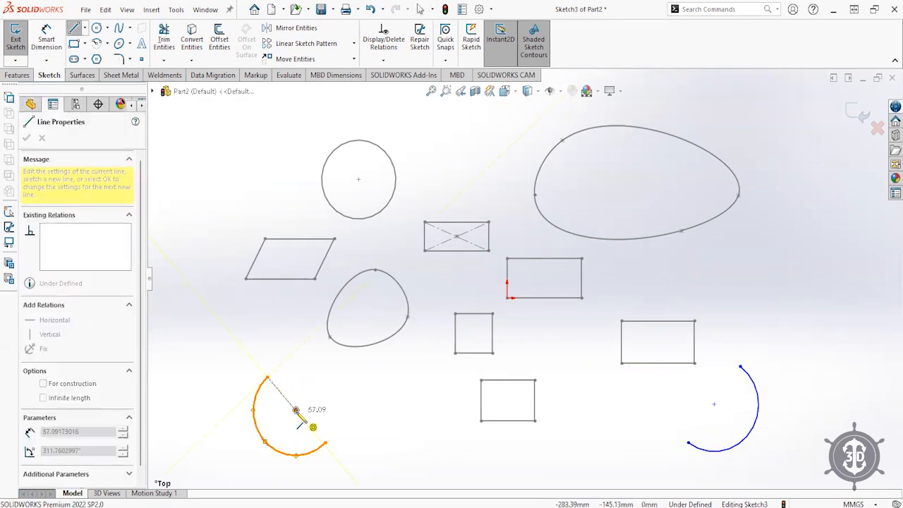
left_click(325, 443)
left_click(689, 443)
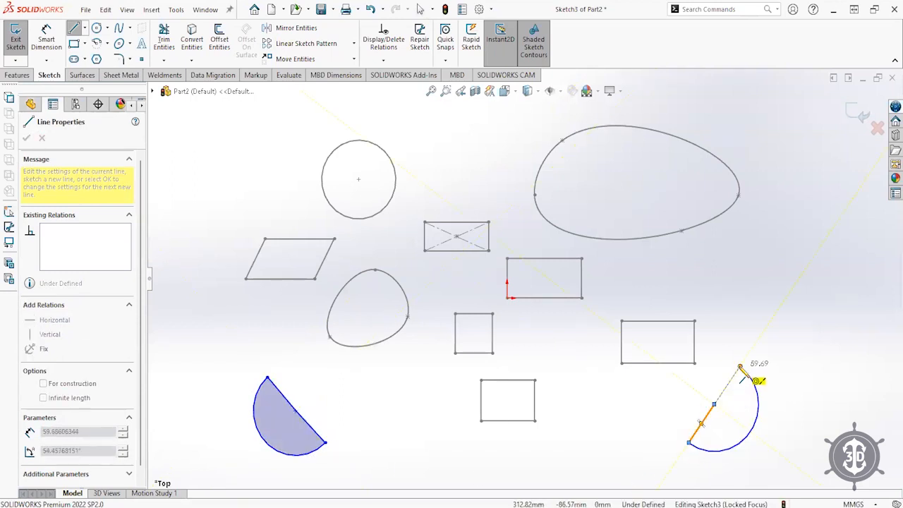
left_click(739, 368)
key("Escape")
mouse_move(740, 367)
left_mouse_down()
mouse_move(753, 394)
mouse_move(741, 377)
left_mouse_up()
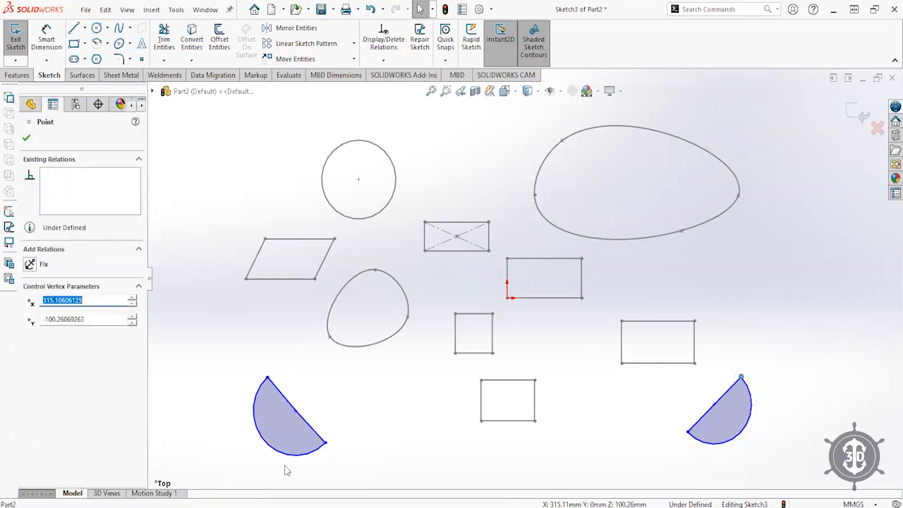
left_click_drag(326, 446, 327, 418)
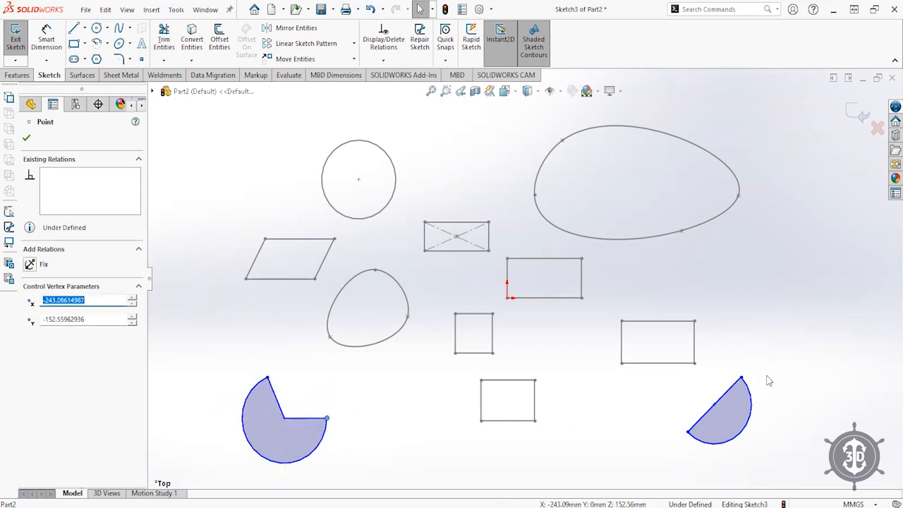
- Redraw the right shape's edges as two lines through the centre, forming a notched pie, then exit Sketch3
left_click(718, 402)
key("Delete")
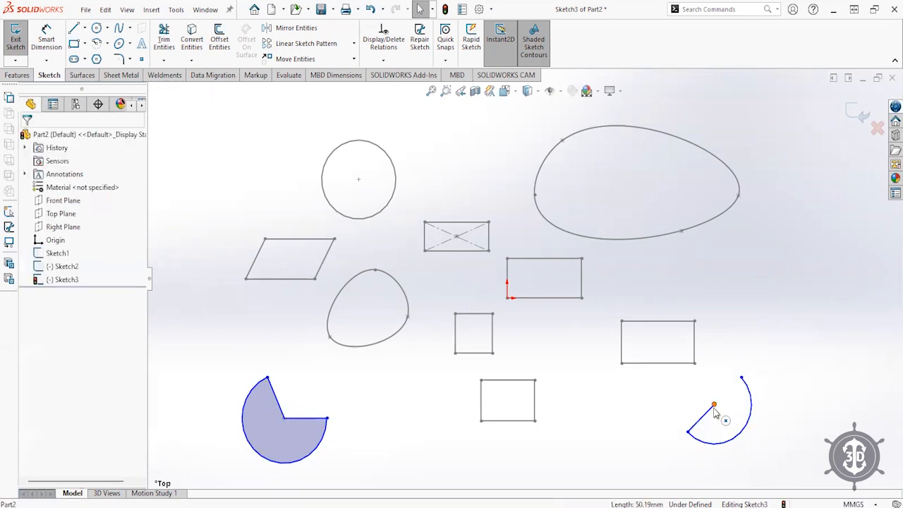
left_click_drag(689, 433, 687, 411)
left_click(73, 29)
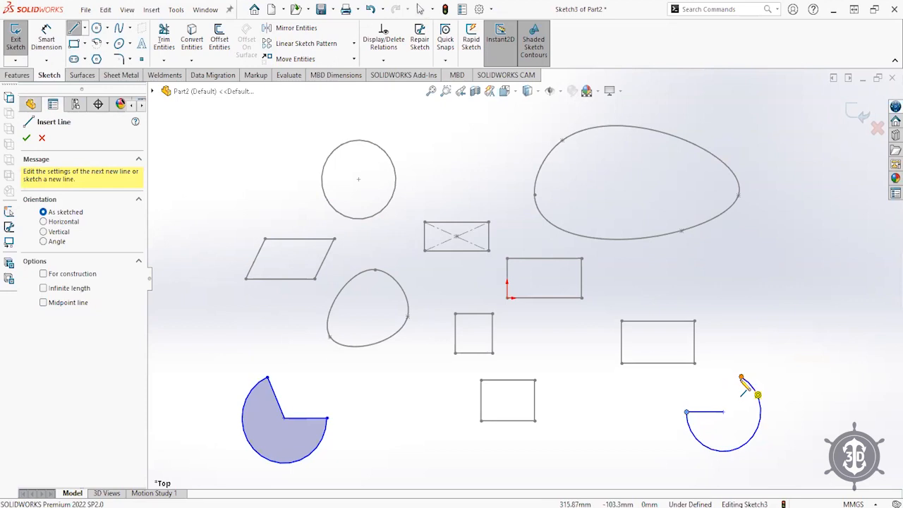
left_click(742, 378)
left_click(723, 412)
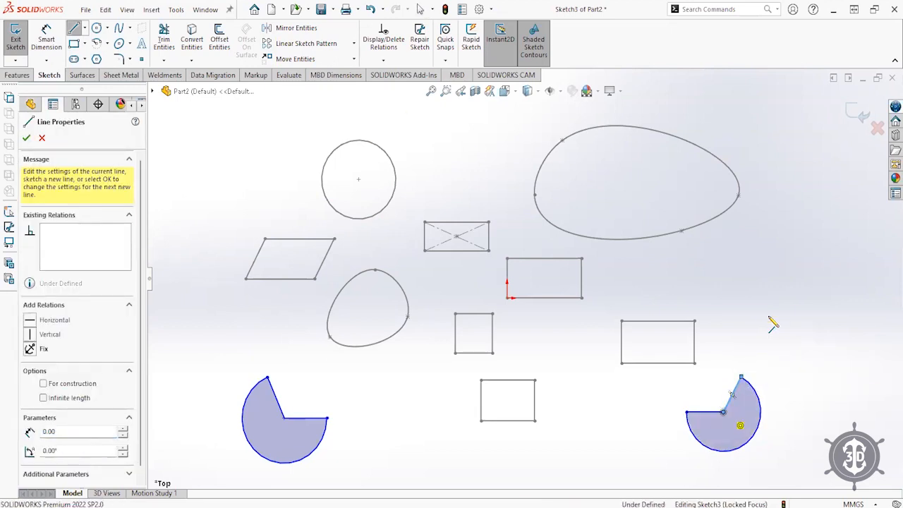
left_click(769, 319)
key("Escape")
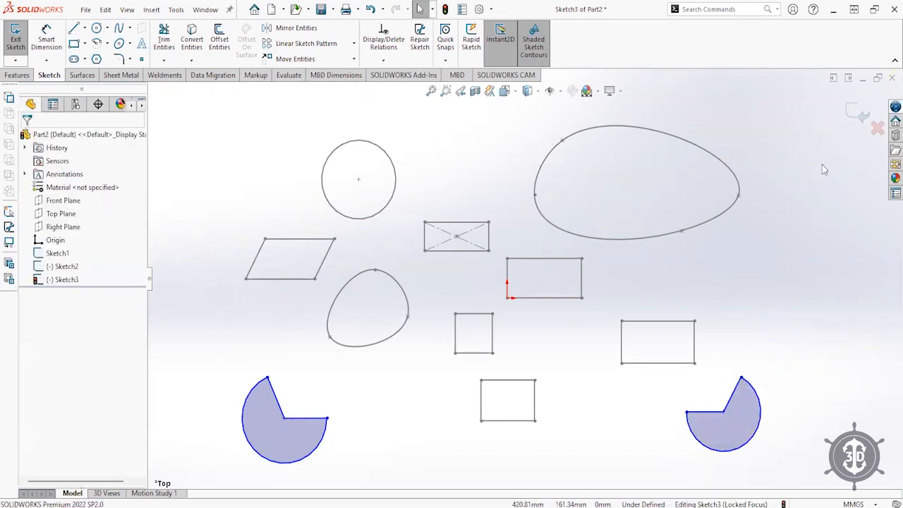
left_click(858, 113)
- Open a new sketch on the Top Plane
left_click(180, 192)
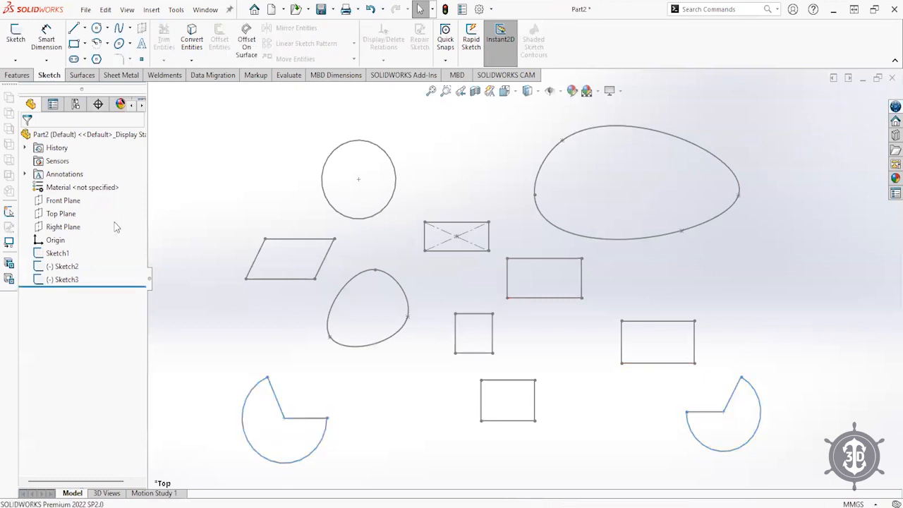
left_click(44, 215)
left_click(55, 200)
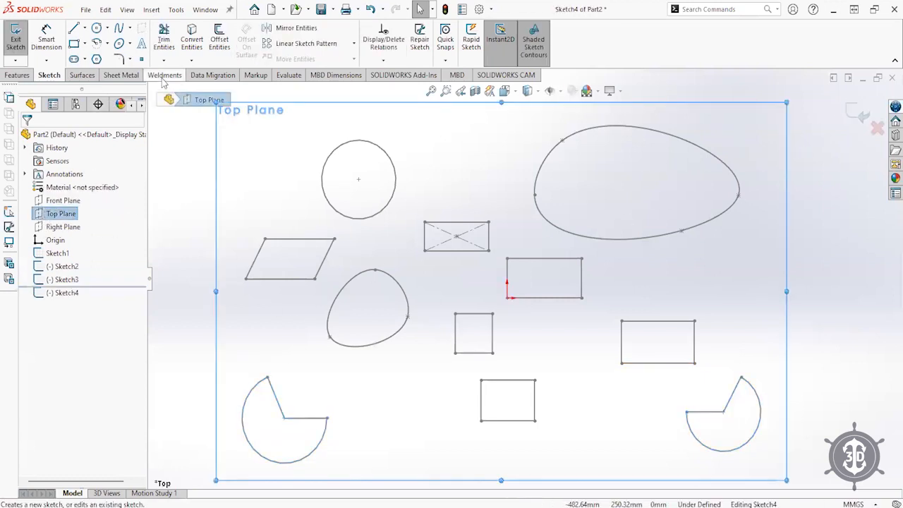
- Draw two equal ellipses along the bottom row, either side of the lower rectangle
left_click(119, 43)
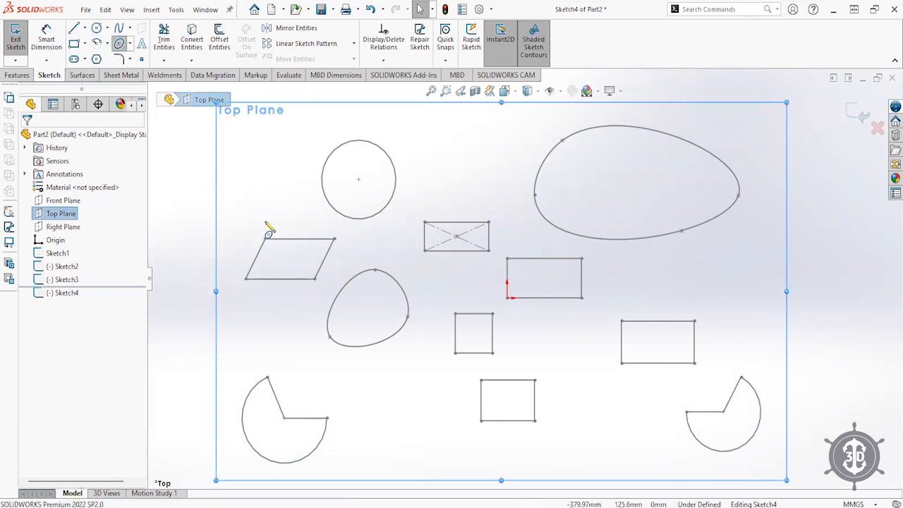
left_click(389, 421)
left_click(437, 420)
left_click(395, 389)
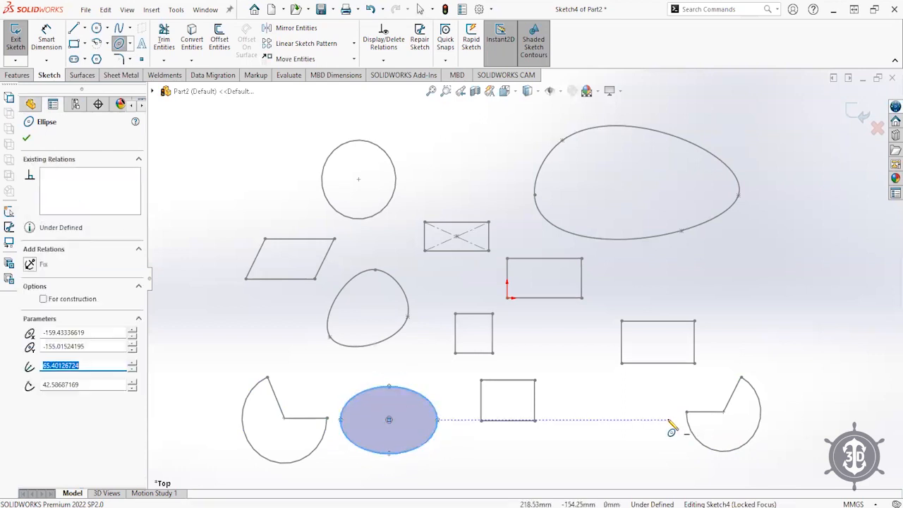
left_click(601, 420)
left_click(645, 420)
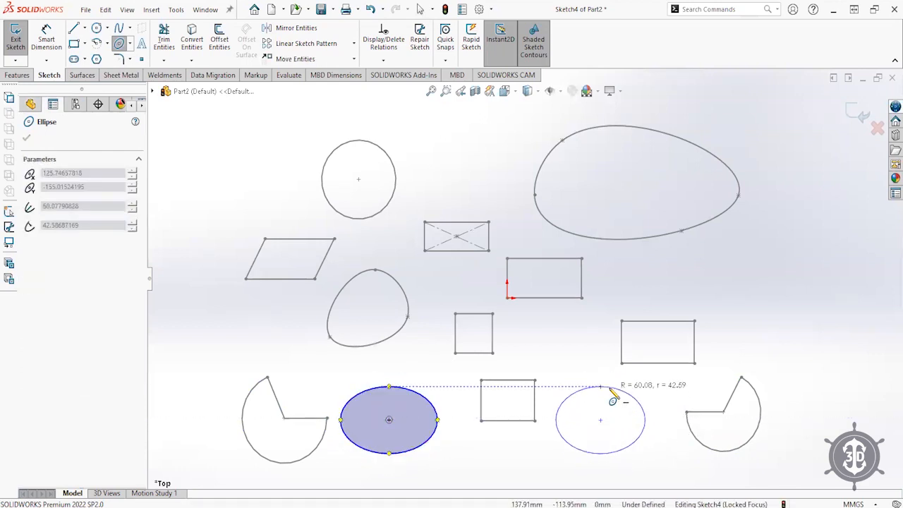
left_click(612, 390)
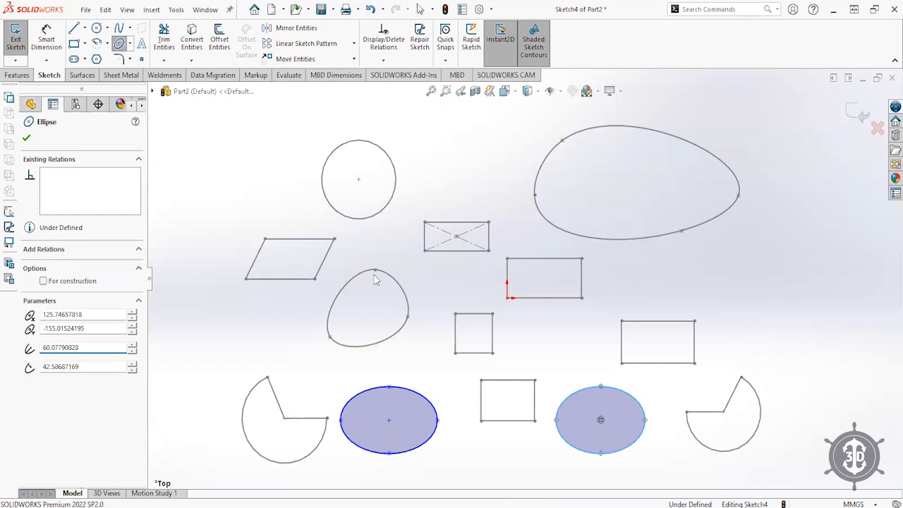
key("Escape")
left_click(74, 59)
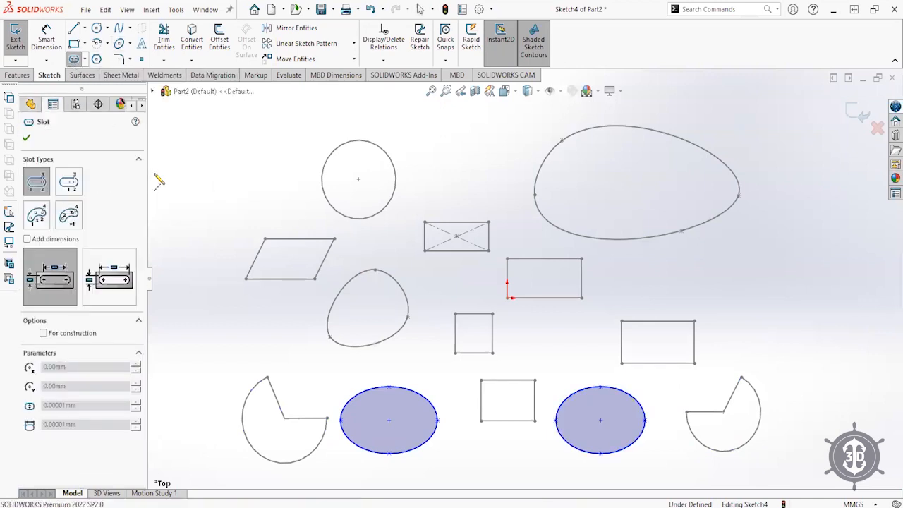
- Draw a straight slot at upper left and dimension its length and 50 mm width
left_click(275, 187)
left_click(247, 167)
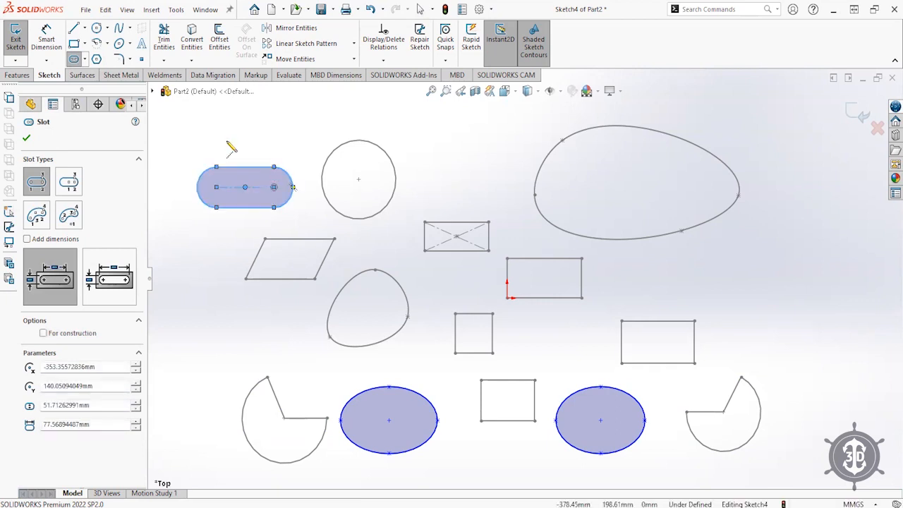
key("Escape")
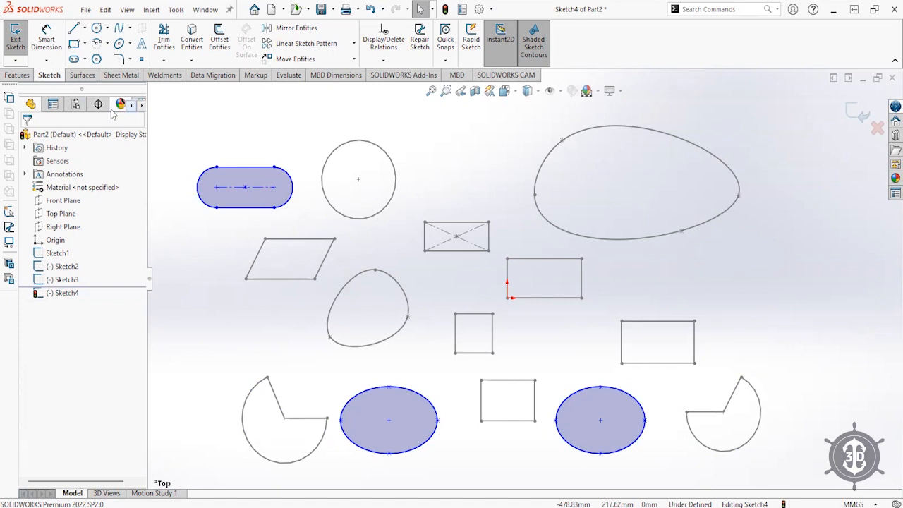
left_click(47, 39)
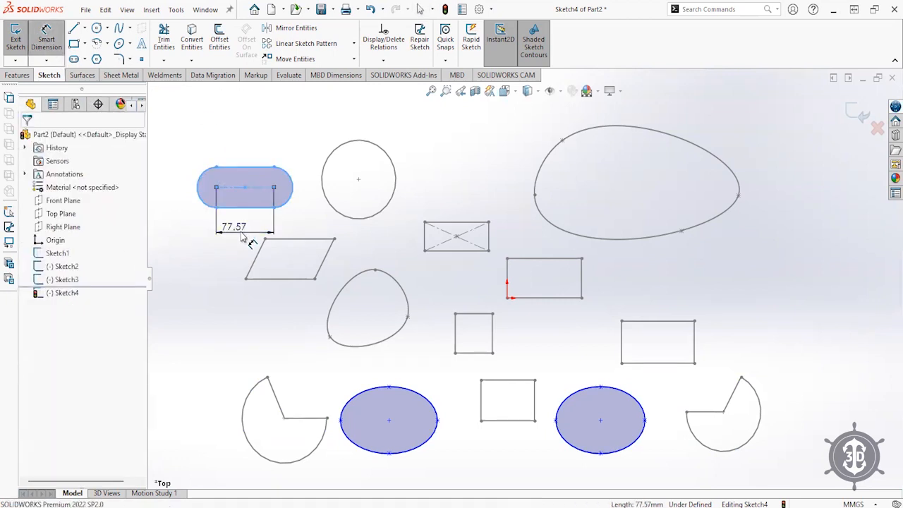
left_click(240, 236)
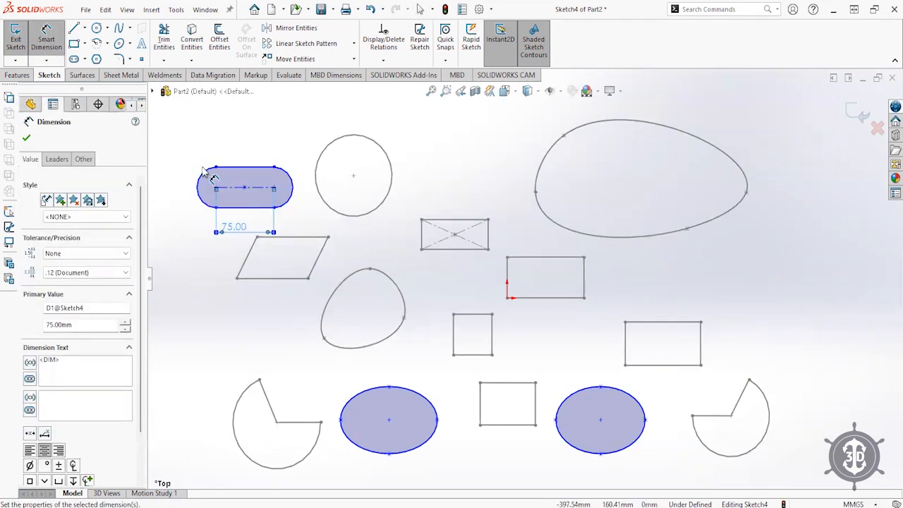
left_click(236, 208)
left_click(234, 207)
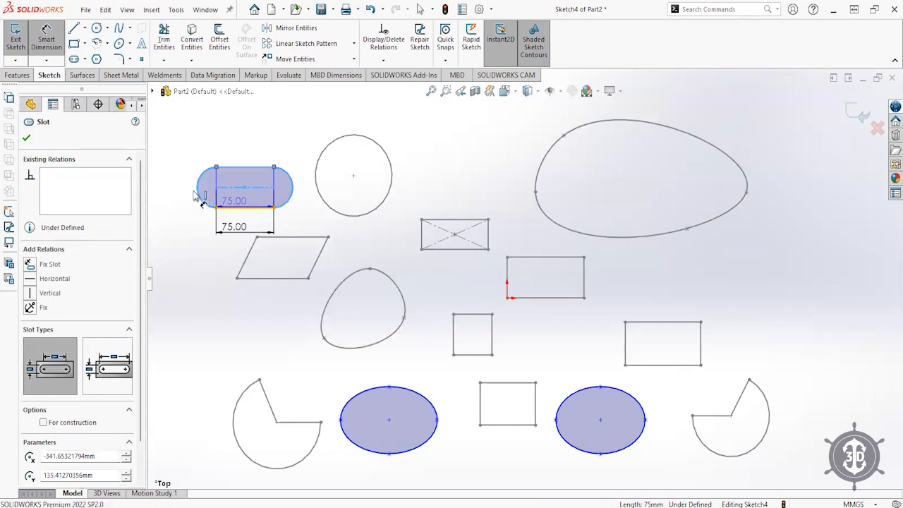
left_click(184, 187)
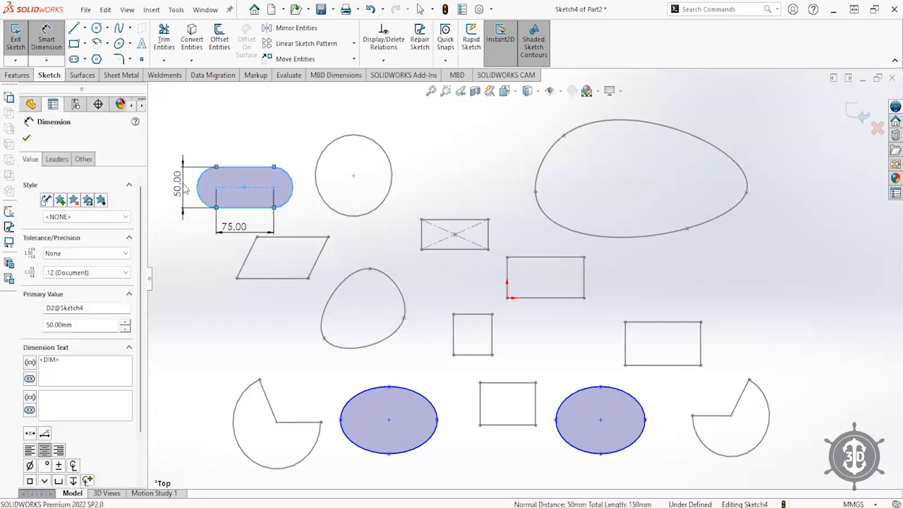
- Place the slot's centre 340 mm horizontally from the origin
left_click(245, 187)
left_click(506, 297)
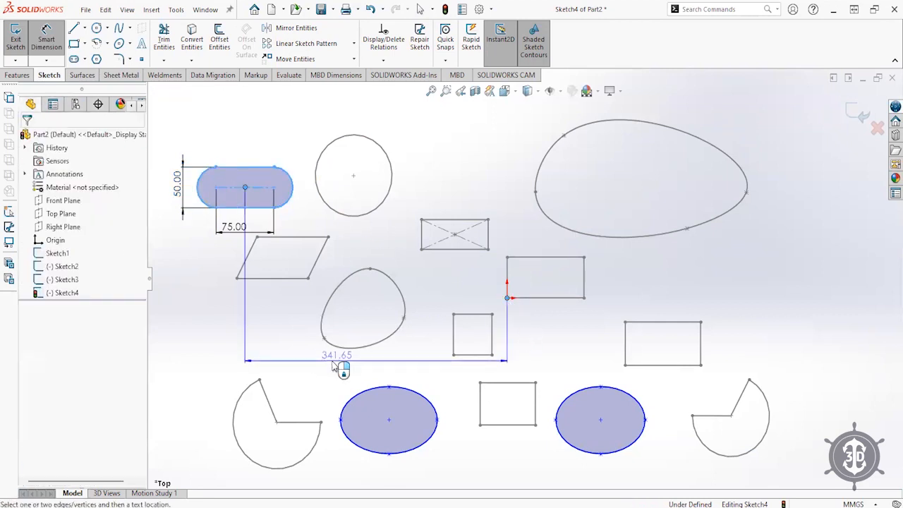
left_click(311, 360)
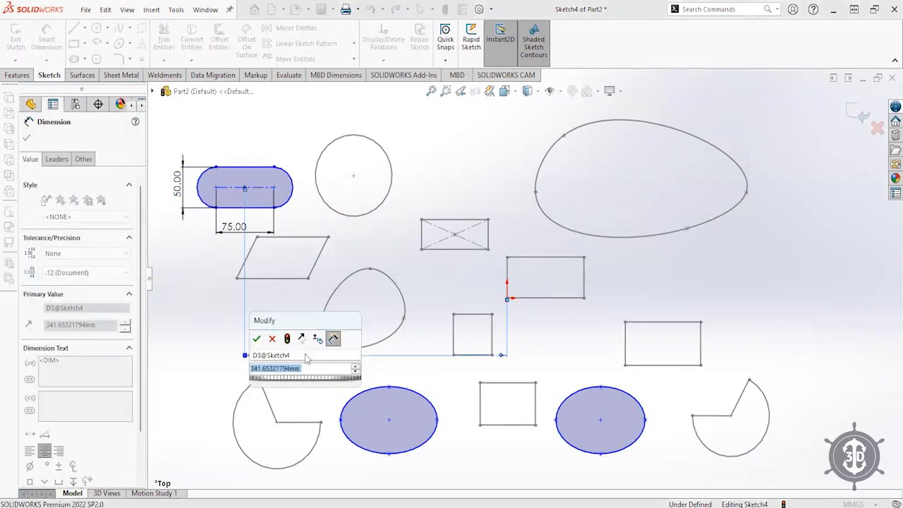
type("340")
key("Return")
key("Escape")
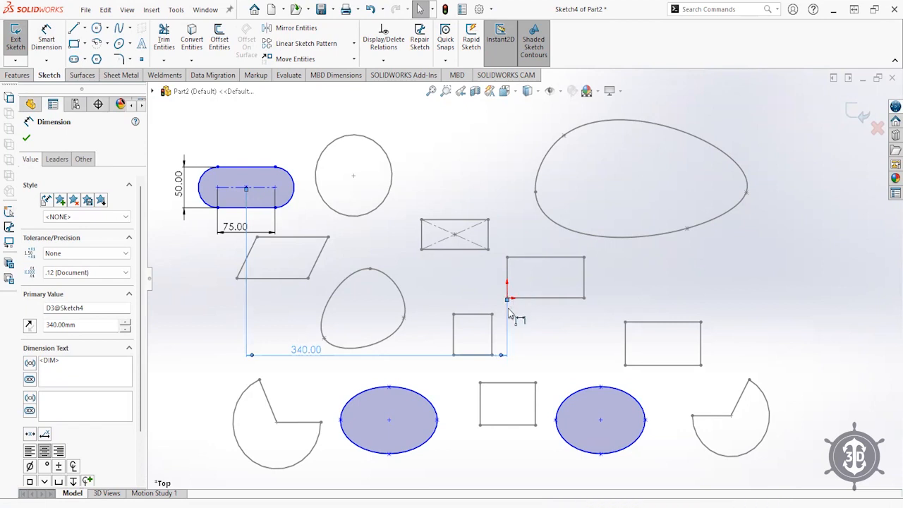
- Dimension the slot centreline 135 mm vertically from the origin
left_click(349, 257)
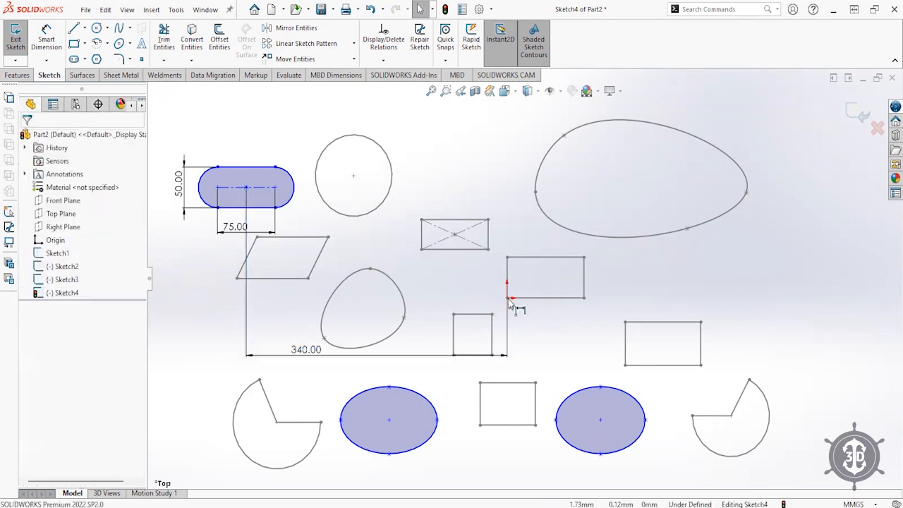
left_click(266, 194)
left_click(49, 42)
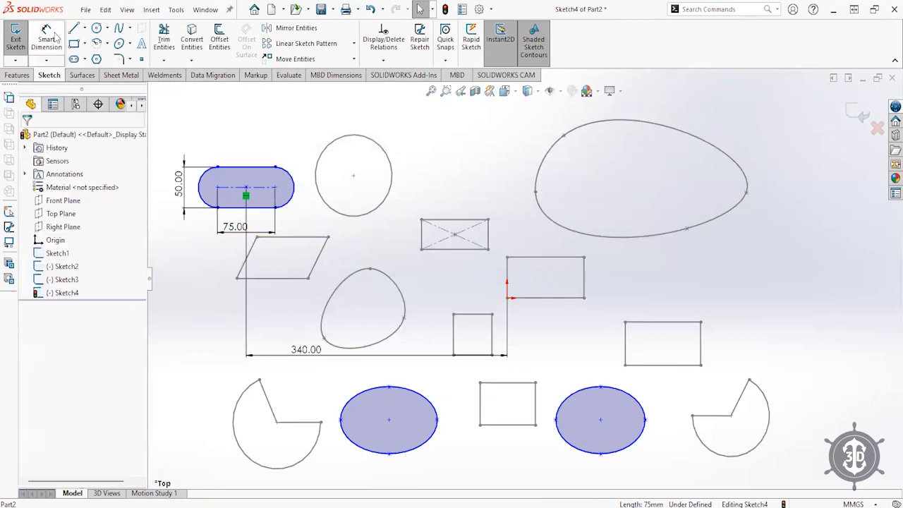
left_click(267, 194)
left_click(507, 297)
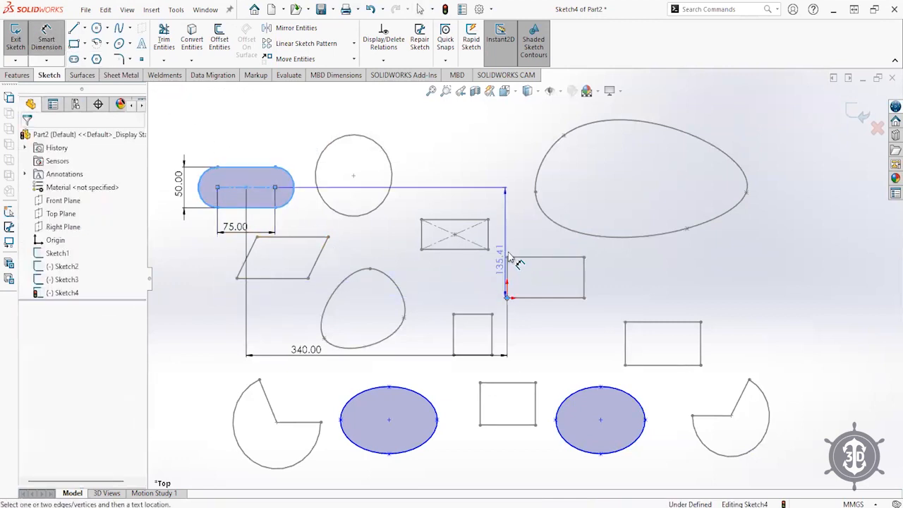
left_click(527, 240)
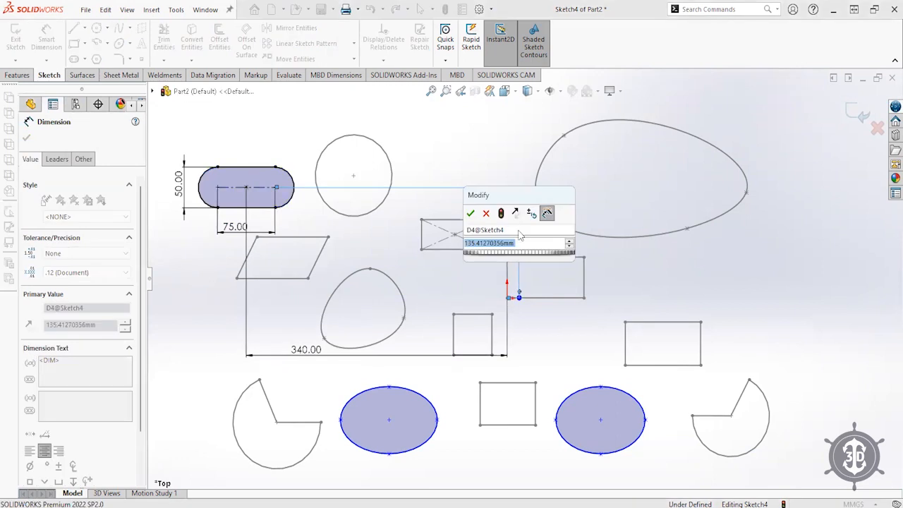
type("135")
key("Return")
key("Escape")
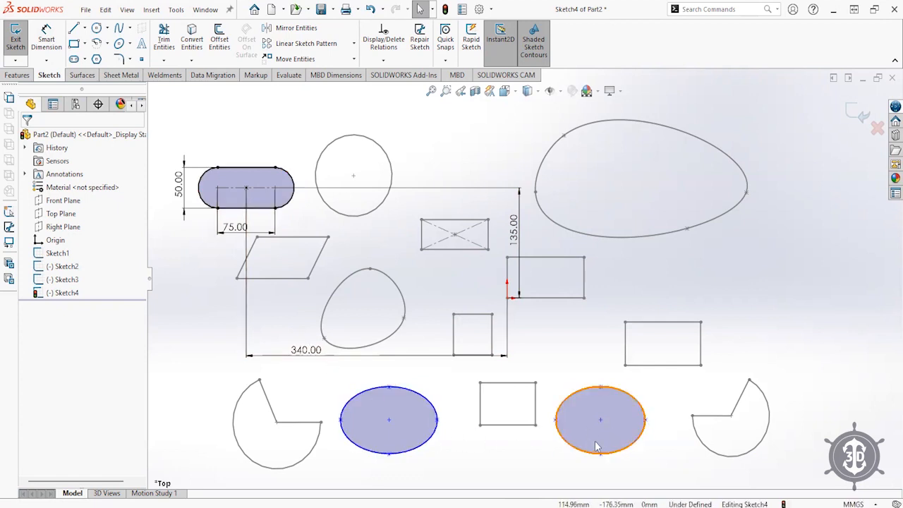
- Exit Sketch4 and select the Top Plane for the next sketch
left_click(862, 113)
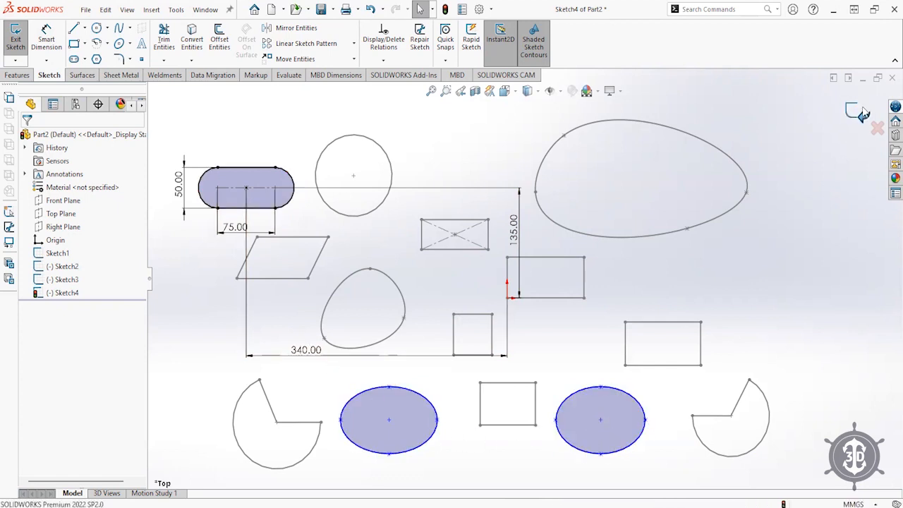
left_click(210, 103)
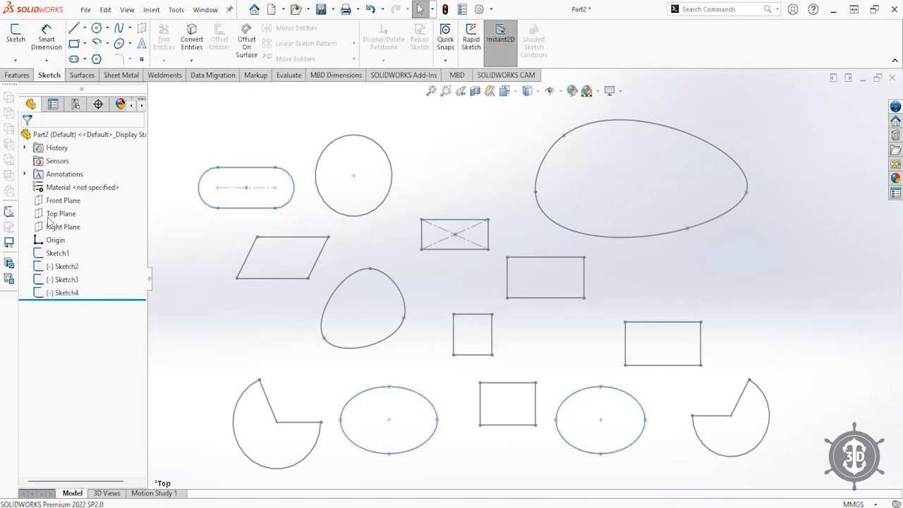
left_click(49, 214)
- Start a Top Plane sketch; draw a pentagon on the right and a six-sided polygon above the crossed rectangle
left_click(53, 198)
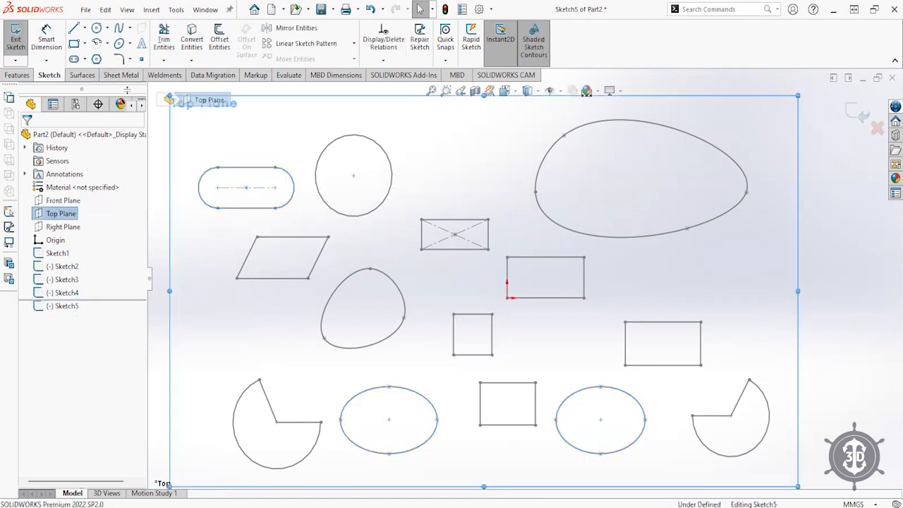
left_click(96, 60)
left_click(758, 290)
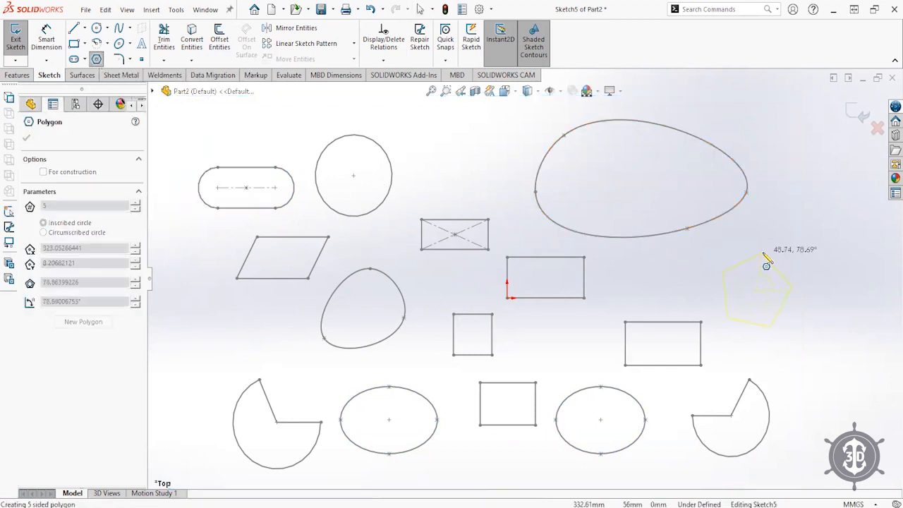
left_click(753, 251)
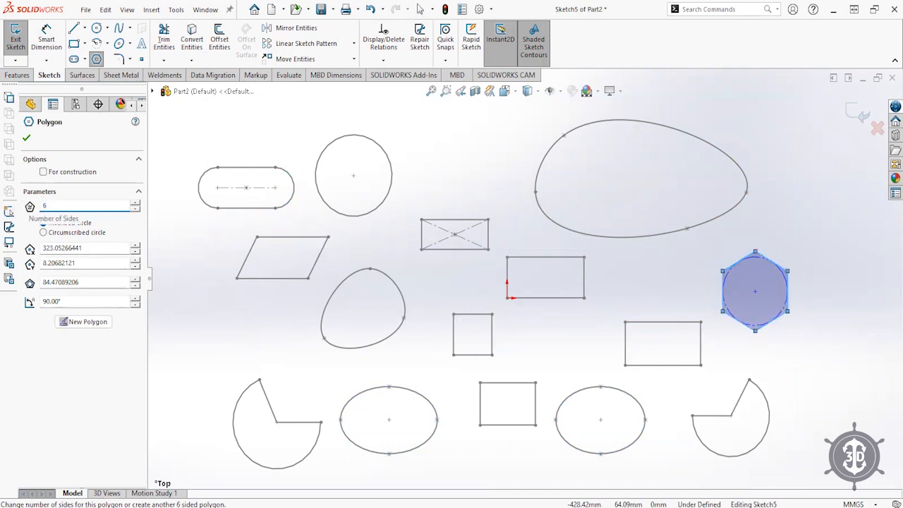
left_click_drag(70, 202, 6, 207)
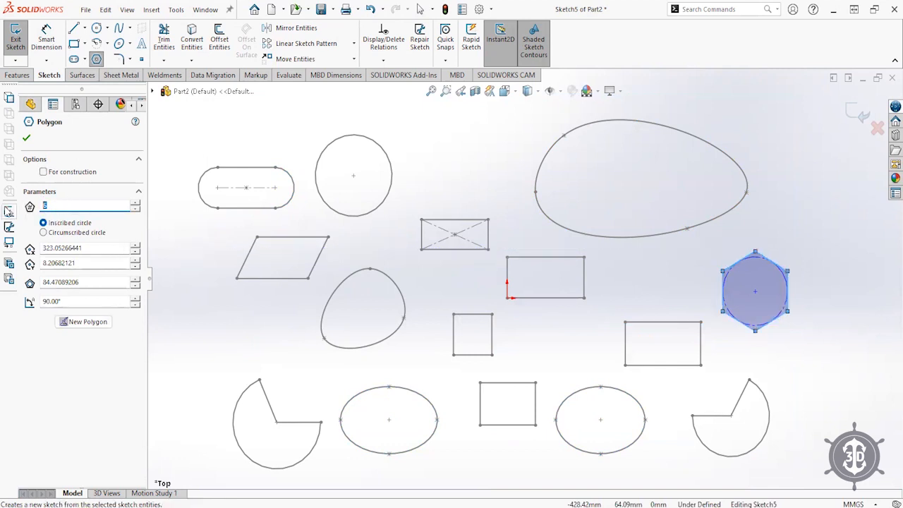
type("8")
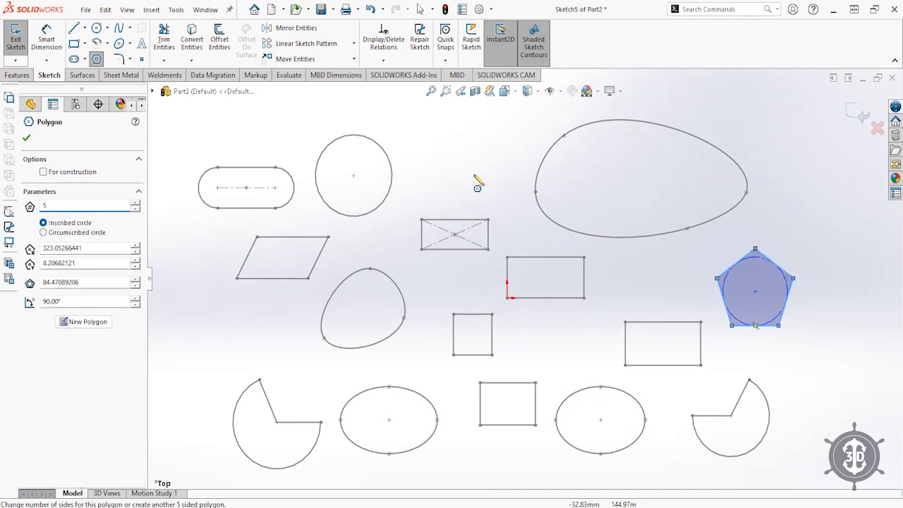
left_click(462, 162)
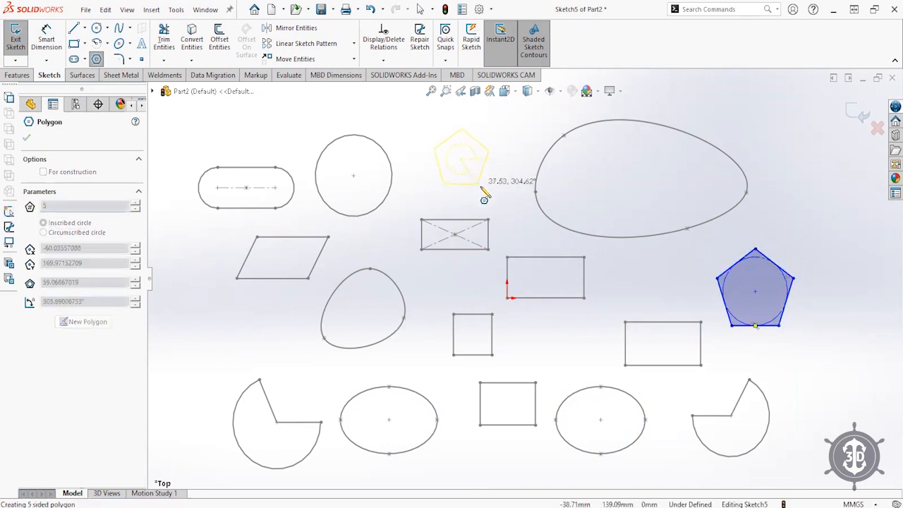
left_click(461, 126)
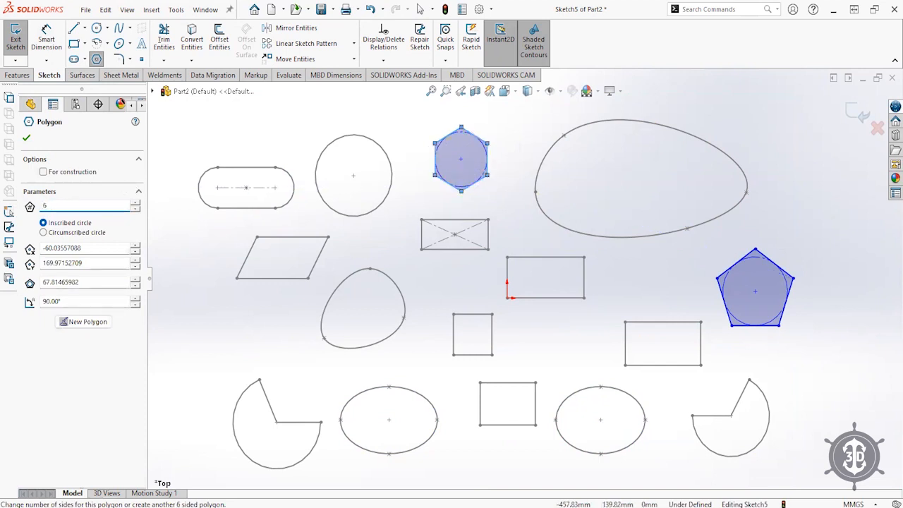
key("Return")
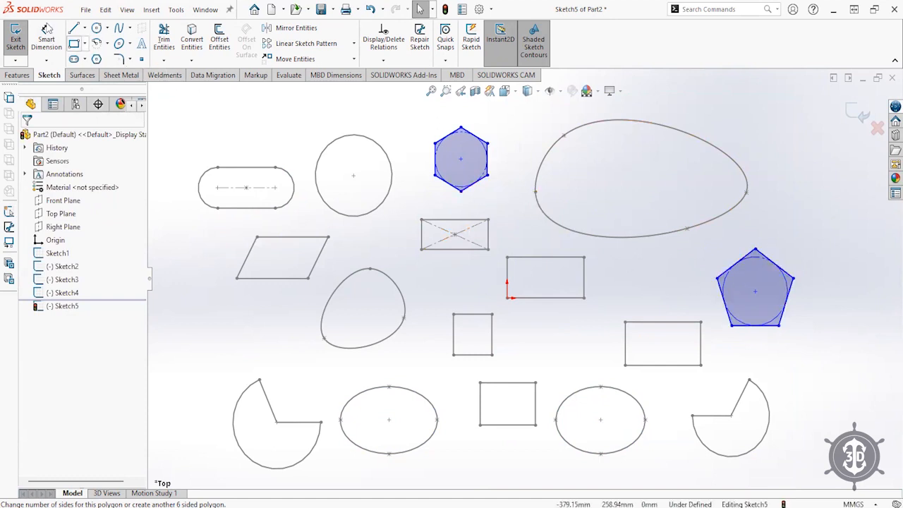
- Dimension the hexagon at Ø70 and the pentagon at Ø100
left_click(38, 41)
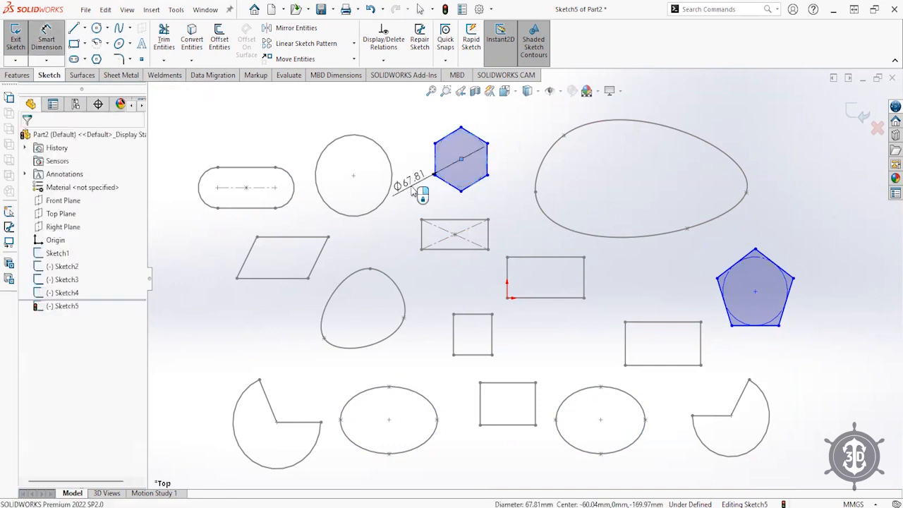
left_click(413, 188)
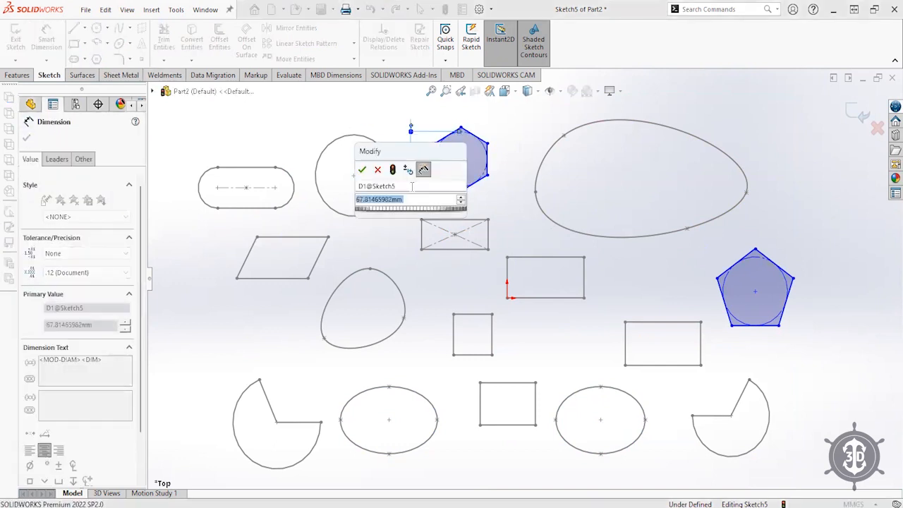
type("70")
key("Return")
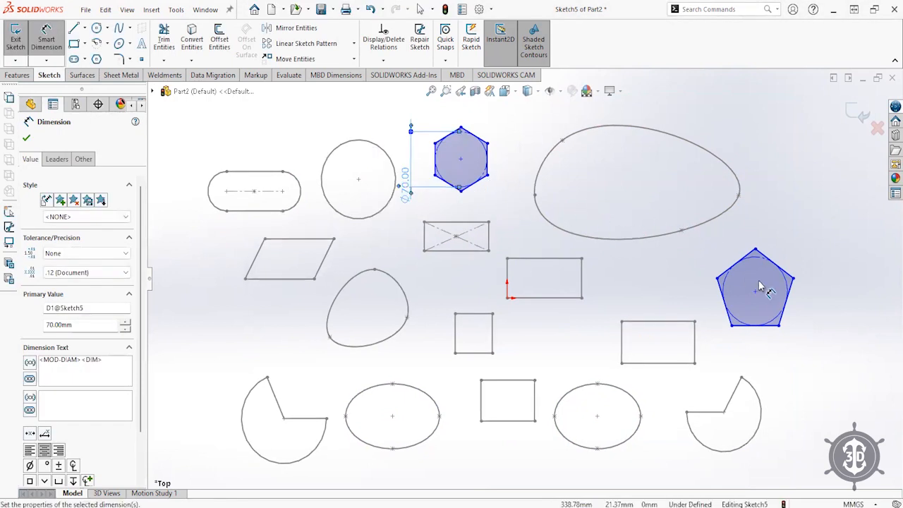
left_click(731, 275)
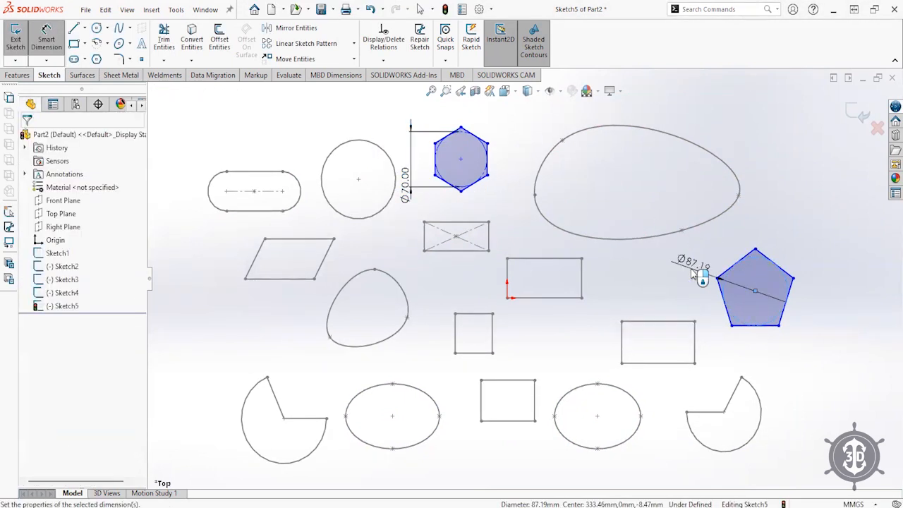
left_click(694, 273)
type("100")
key("Return")
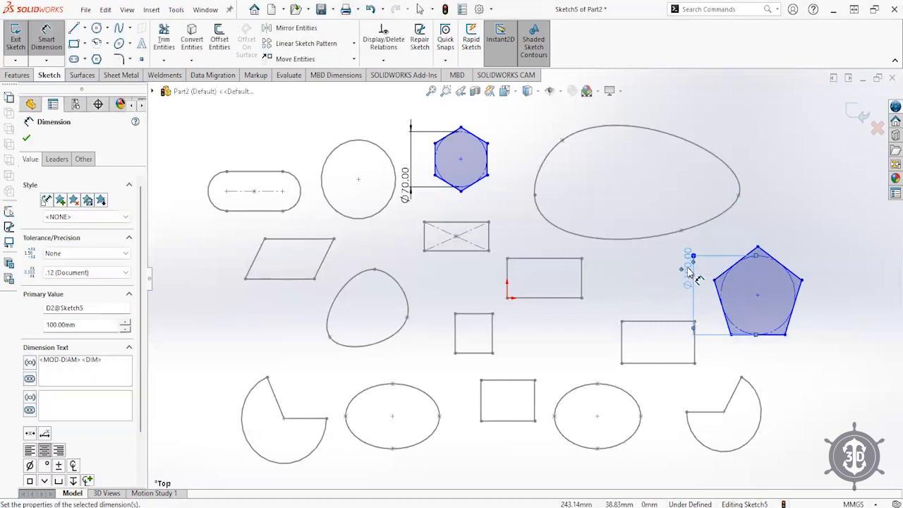
key("Escape")
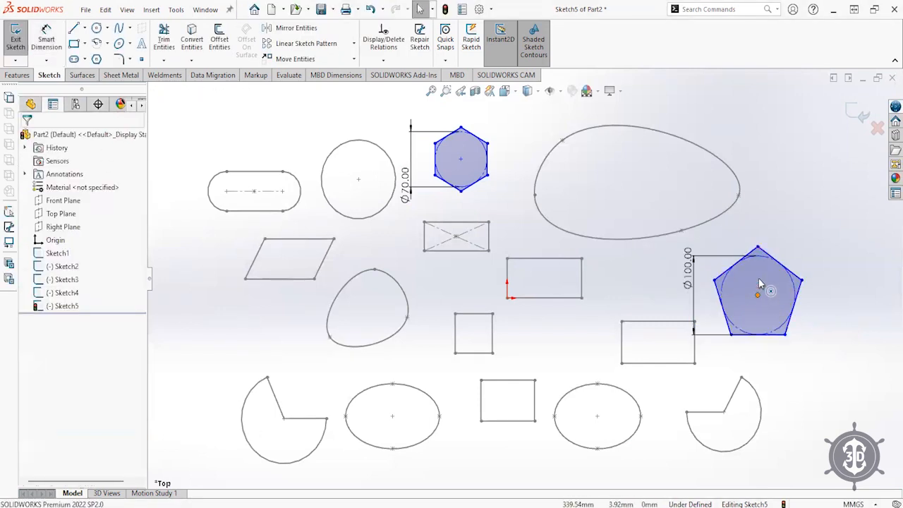
- Nudge the pentagon slightly up and right, then close the polygon sketch
left_click_drag(760, 283, 766, 267)
left_click(807, 198)
left_click(861, 115)
- Start a new sketch on the Top Plane
left_click(60, 213)
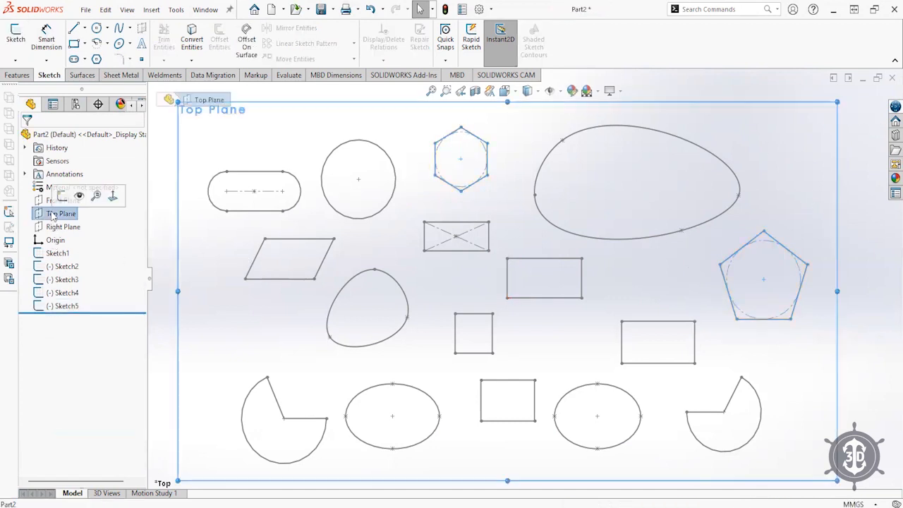
left_click(93, 197)
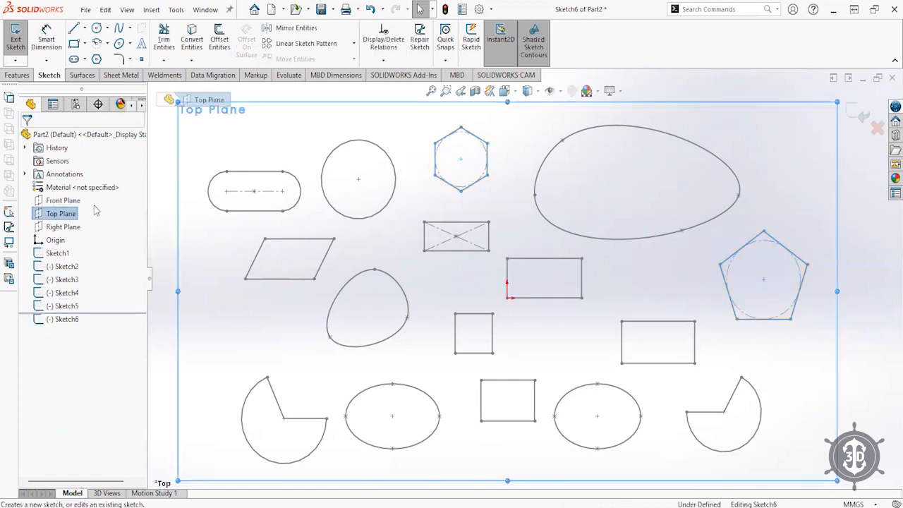
left_click(132, 60)
left_click(129, 60)
- Draw one rectangle at left-middle and a tall one toward the upper right
left_click(74, 43)
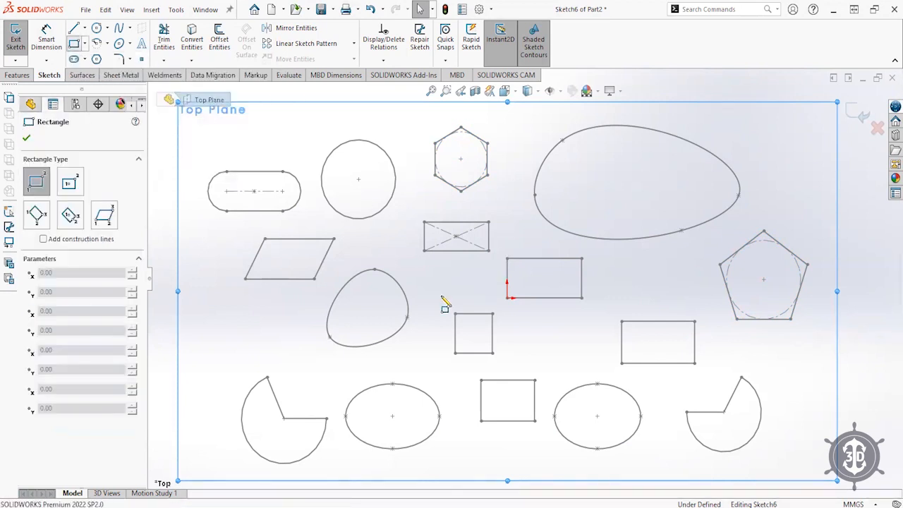
mouse_move(211, 315)
left_mouse_down()
mouse_move(268, 358)
mouse_move(288, 356)
left_mouse_up()
left_click_drag(771, 140, 818, 211)
right_click(837, 239)
left_click(833, 241)
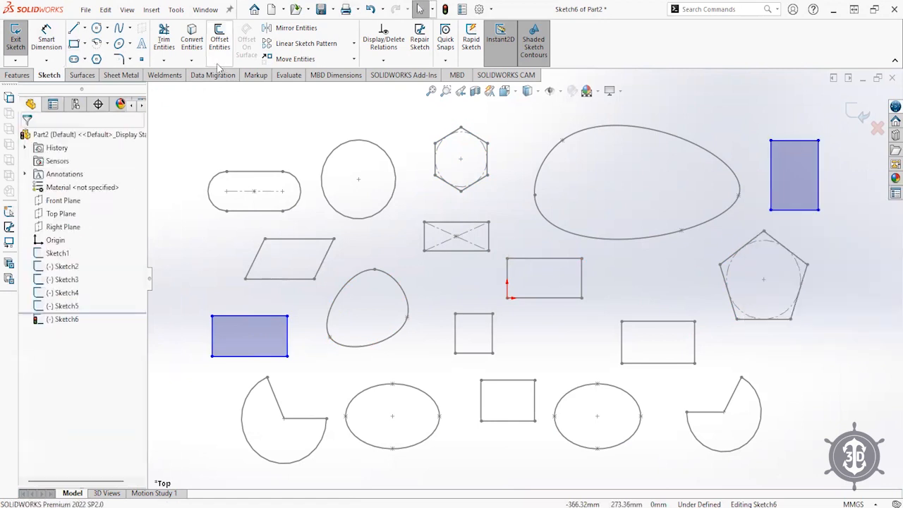
left_click(119, 59)
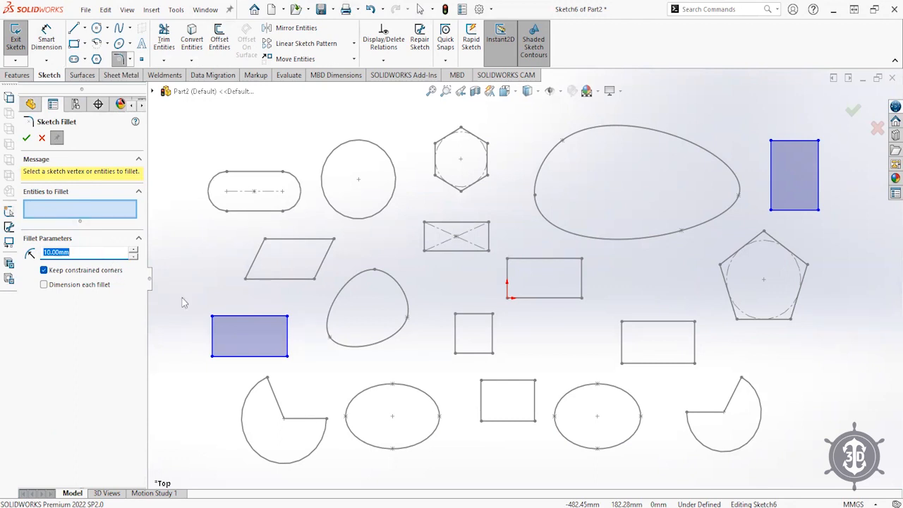
- Round all four corners of the lower-left rectangle with 10 mm fillets
left_click(212, 316)
left_click(211, 355)
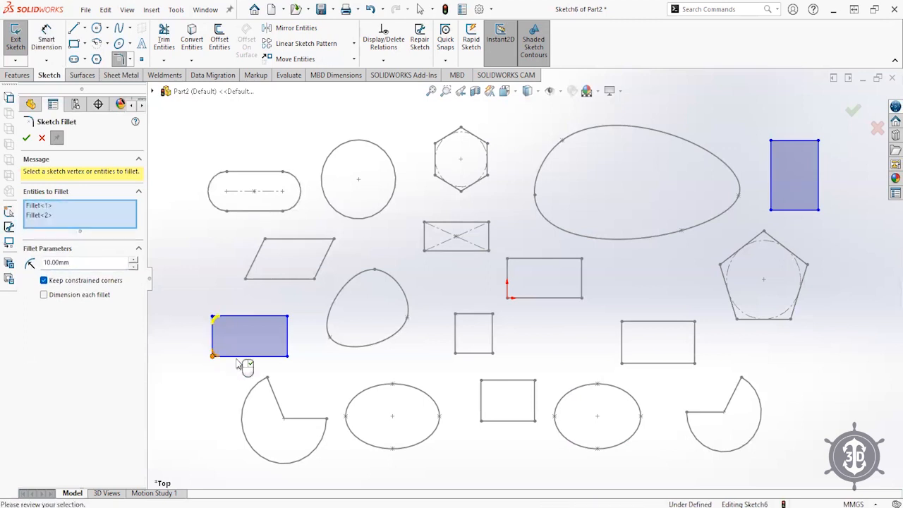
left_click(287, 355)
left_click(287, 317)
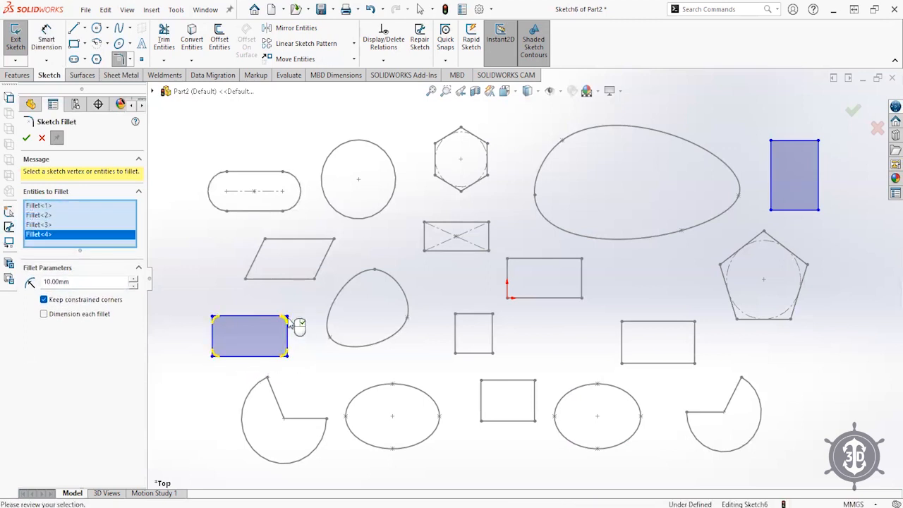
left_click(27, 139)
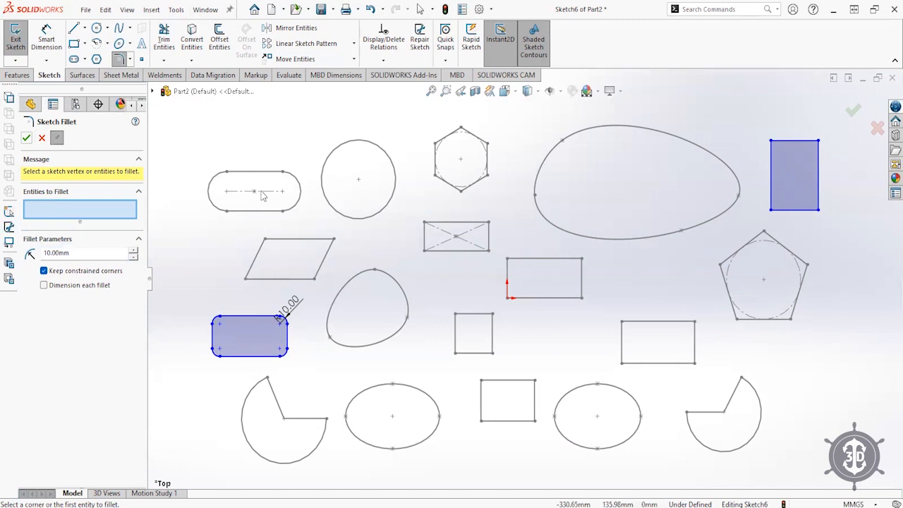
- Chamfer the tall rectangle's bottom-left and bottom-right corners
left_click(130, 60)
left_click(152, 89)
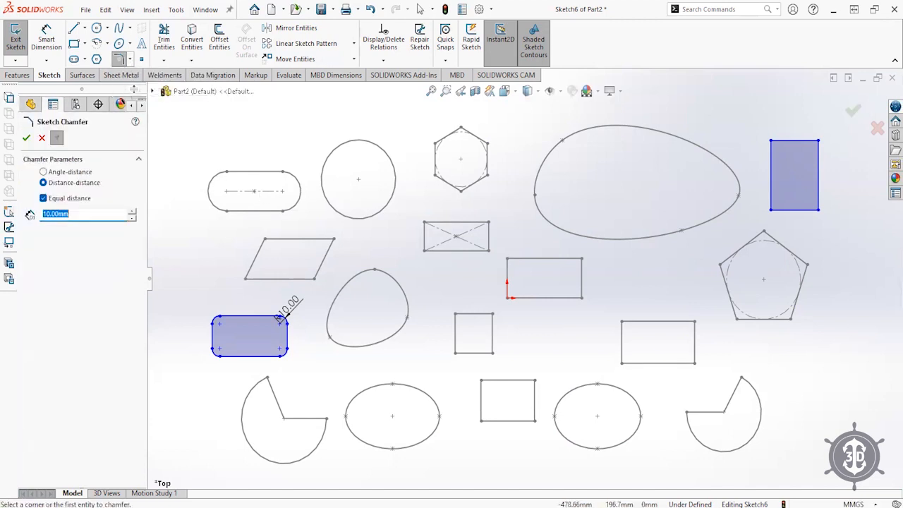
left_click(771, 210)
left_click(818, 210)
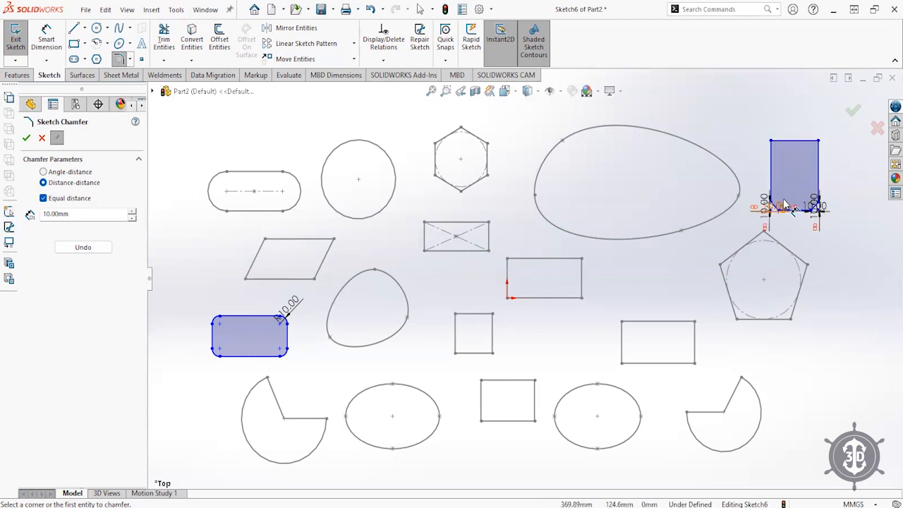
scroll(813, 204, "down", 3)
scroll(705, 189, "down", 2)
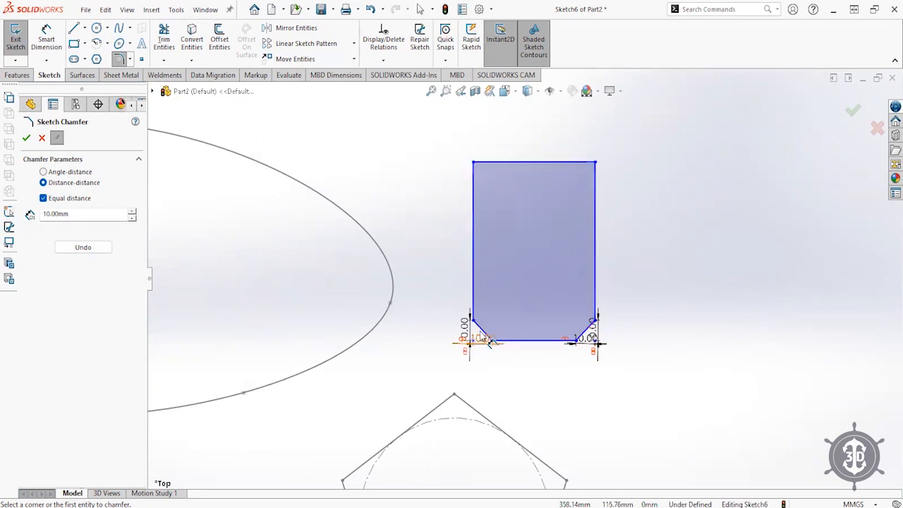
scroll(484, 333, "up", 4)
scroll(484, 337, "up", 3)
scroll(323, 332, "down", 3)
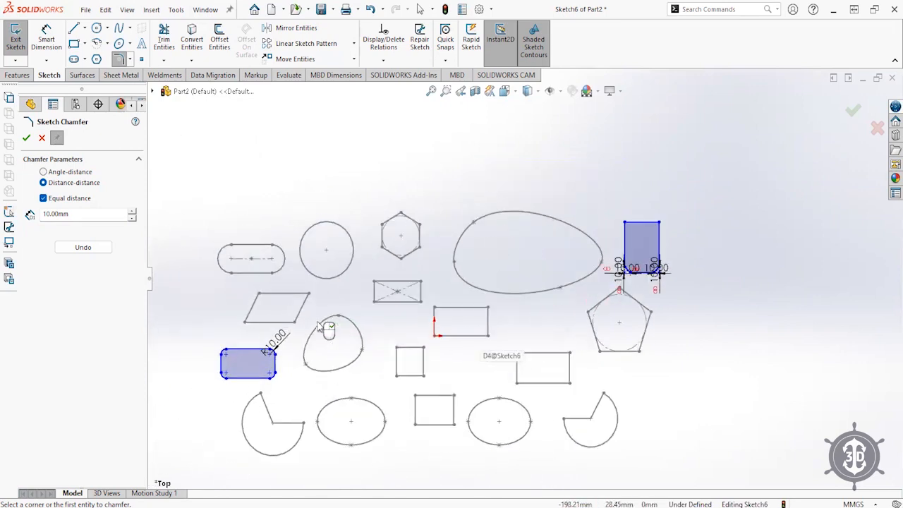
left_click(854, 111)
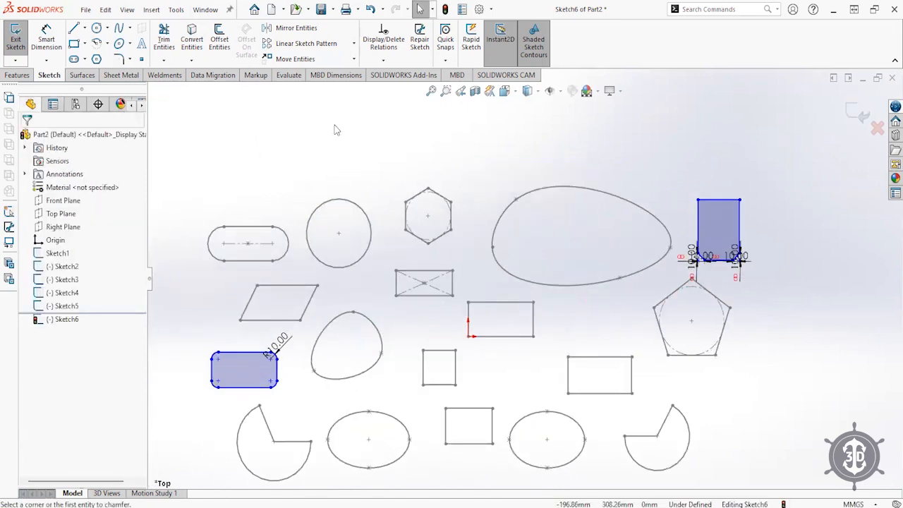
- Draw a rectangle above the circle, chamfer all four of its corners, and exit the sketch
left_click(74, 43)
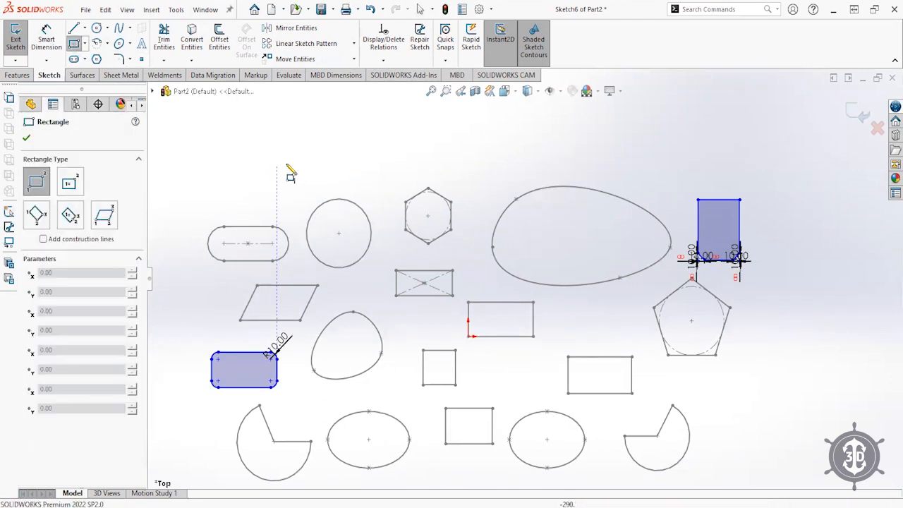
mouse_move(337, 151)
left_mouse_down()
mouse_move(373, 169)
mouse_move(393, 195)
mouse_move(392, 183)
left_mouse_up()
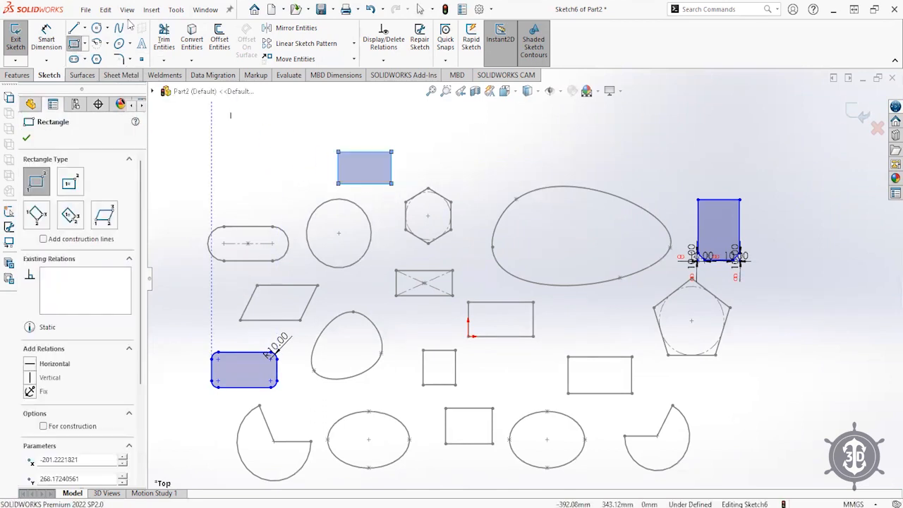
left_click(131, 61)
left_click(152, 89)
left_click(338, 185)
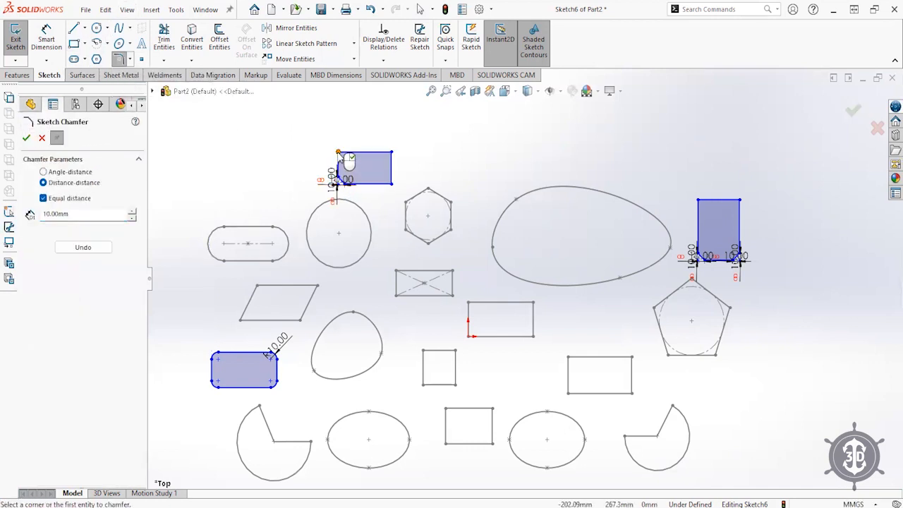
left_click(339, 152)
left_click(392, 152)
left_click(393, 184)
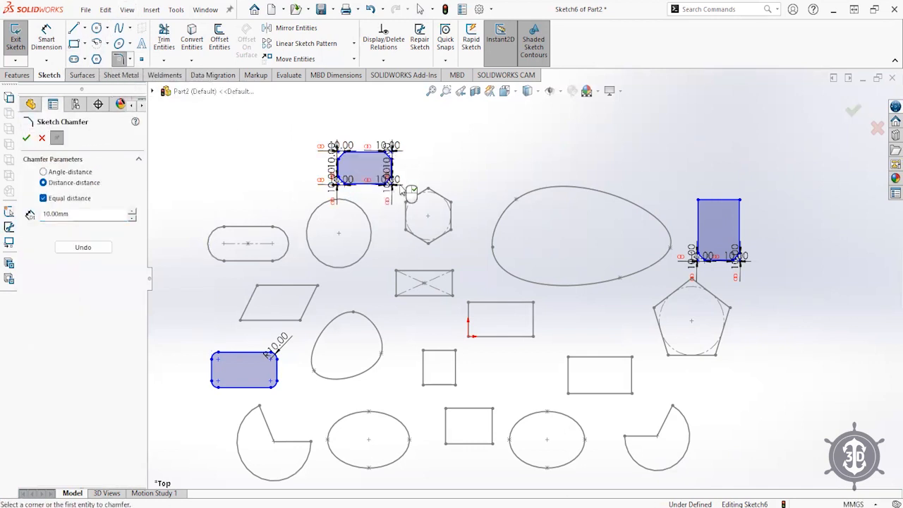
left_click(853, 110)
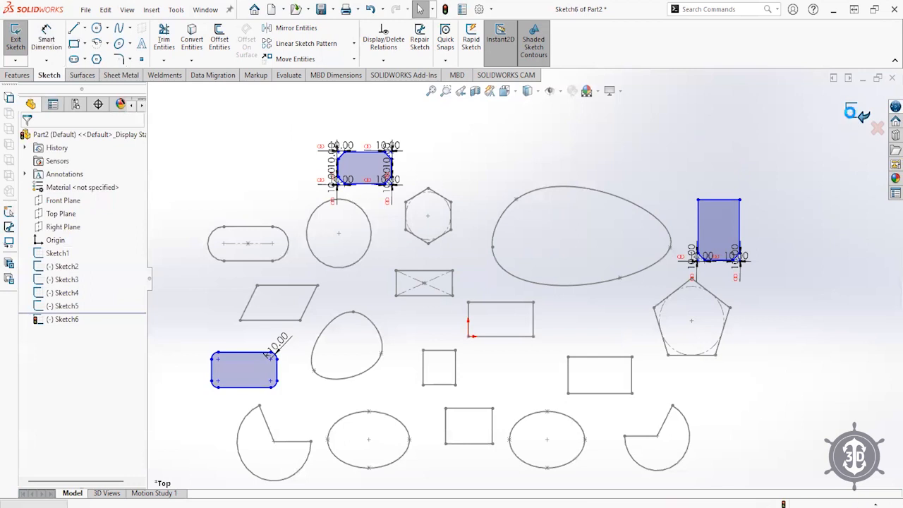
left_click(854, 112)
left_click(239, 132)
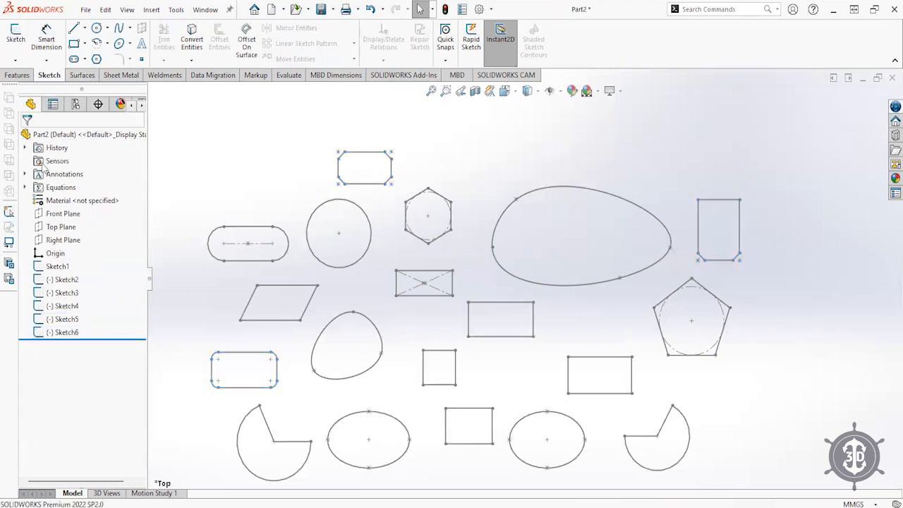
- Start a Top Plane sketch and draw three crossing lines above the large oval
left_click(53, 231)
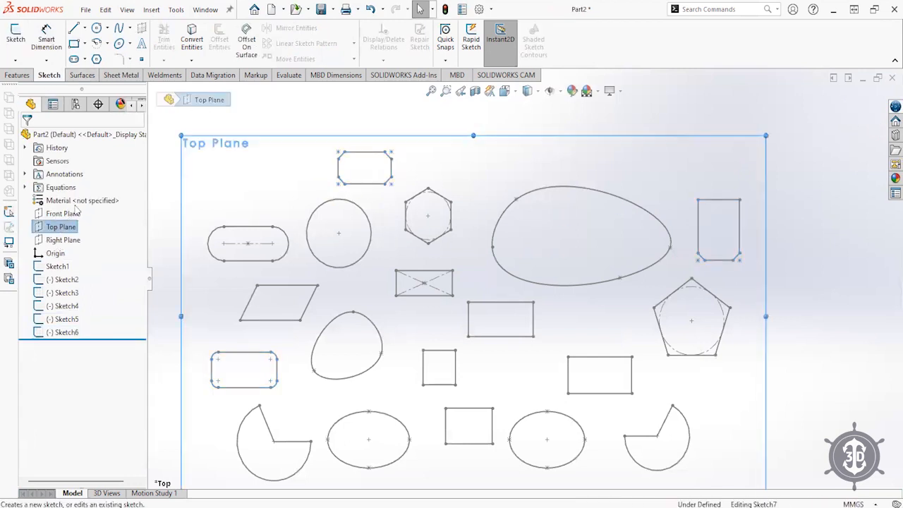
left_click(62, 206)
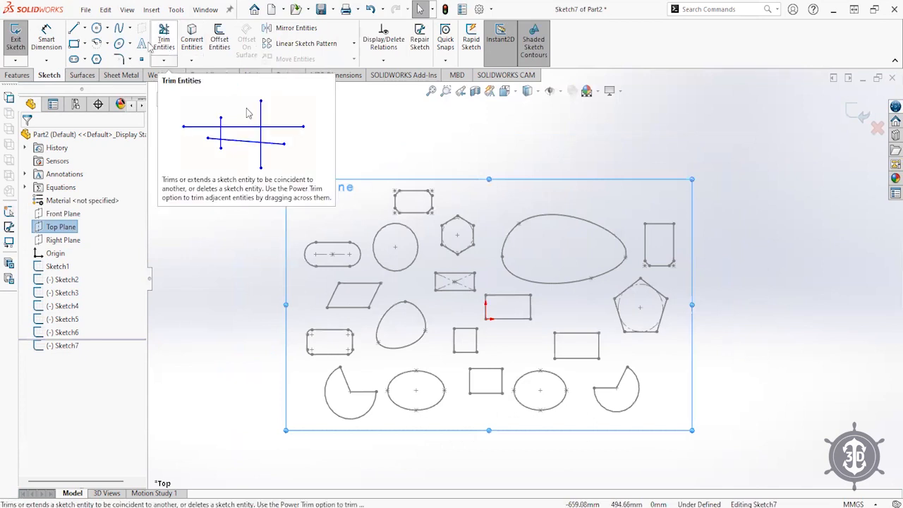
key("l")
mouse_move(620, 147)
left_mouse_down()
mouse_move(671, 165)
mouse_move(697, 163)
mouse_move(716, 184)
left_mouse_up()
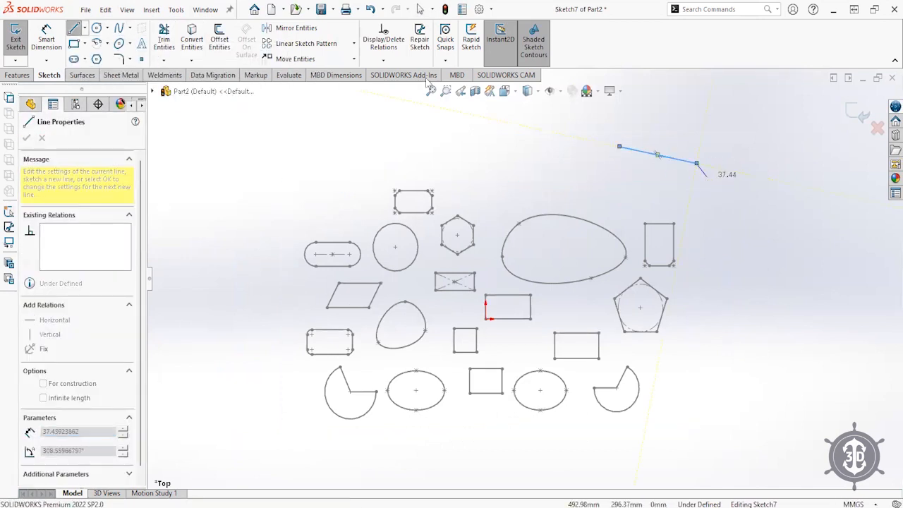
key("Escape")
left_click(74, 29)
left_click(638, 152)
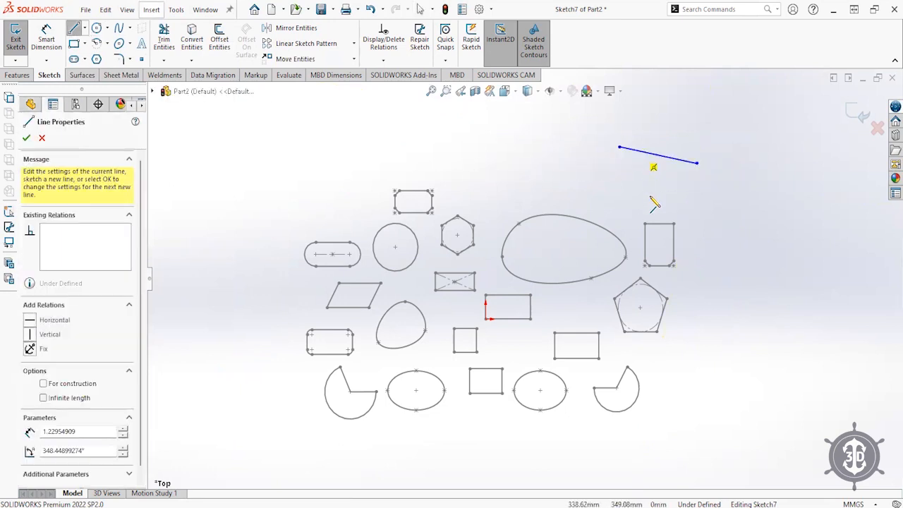
key("Escape")
left_click(74, 29)
left_click(642, 192)
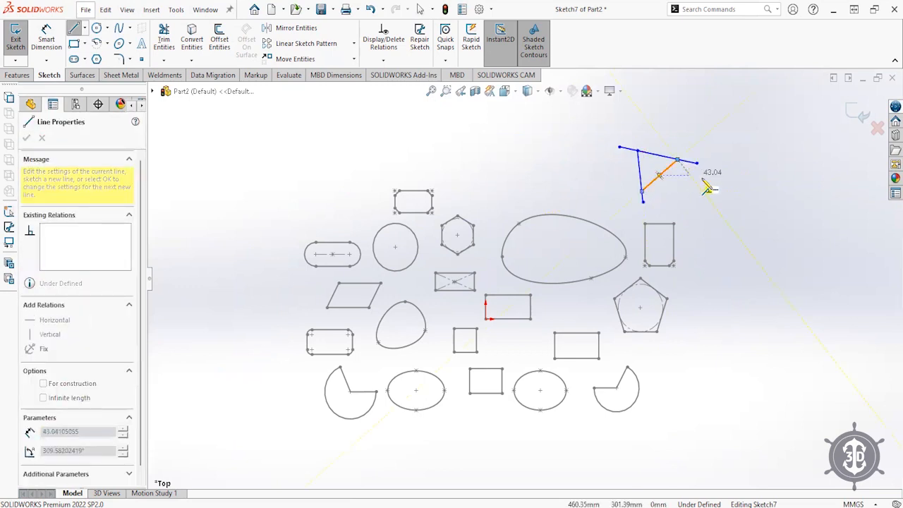
left_click(677, 160)
key("Escape")
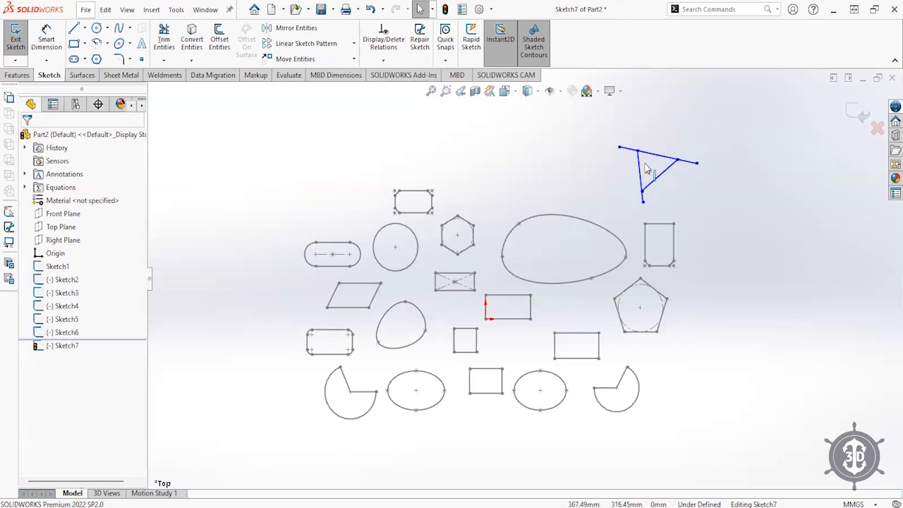
- Drag the line endpoints to shape the lines into a triangle
mouse_move(638, 154)
left_mouse_down()
mouse_move(591, 195)
mouse_move(609, 177)
mouse_move(577, 169)
mouse_move(510, 200)
mouse_move(506, 183)
mouse_move(497, 188)
left_mouse_up()
left_click_drag(607, 189, 589, 209)
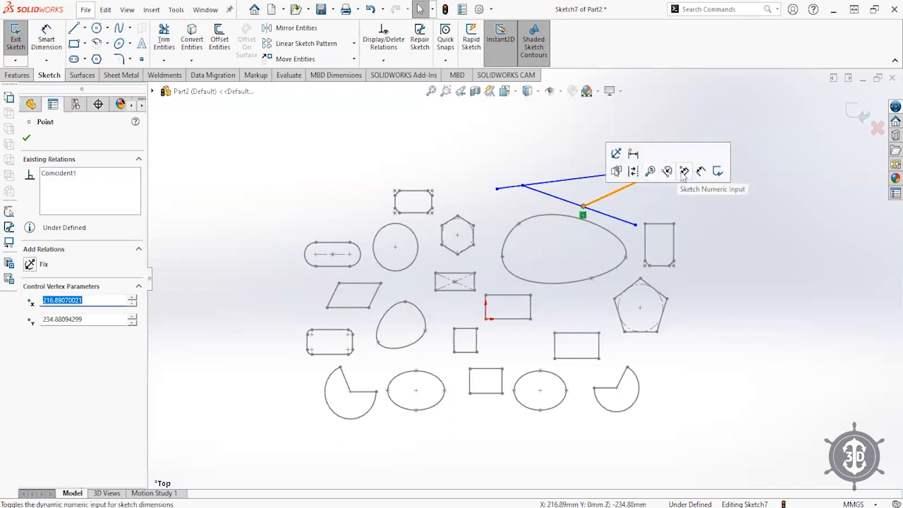
left_click_drag(698, 164, 608, 171)
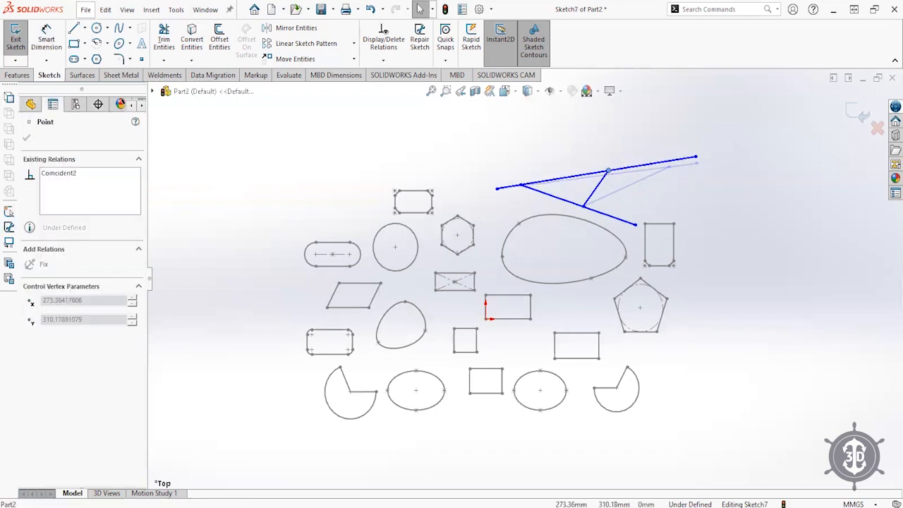
left_click_drag(635, 225, 609, 213)
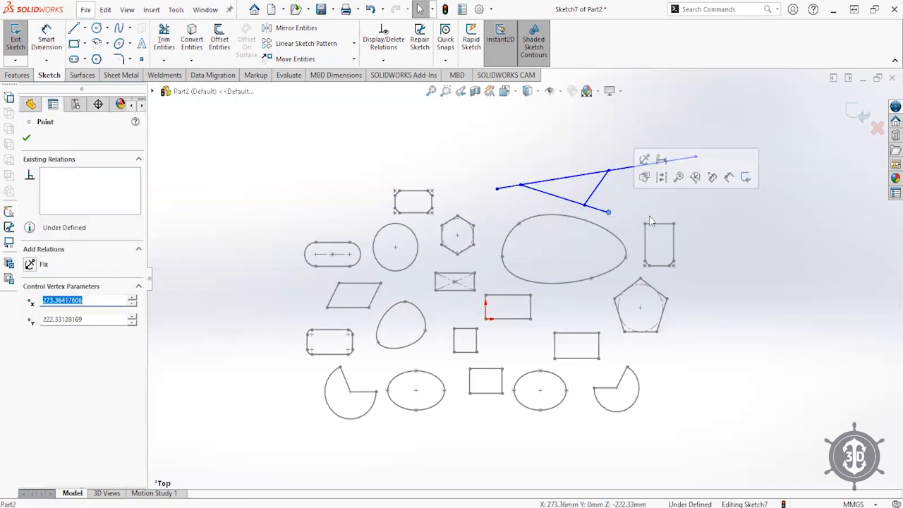
left_click(664, 218)
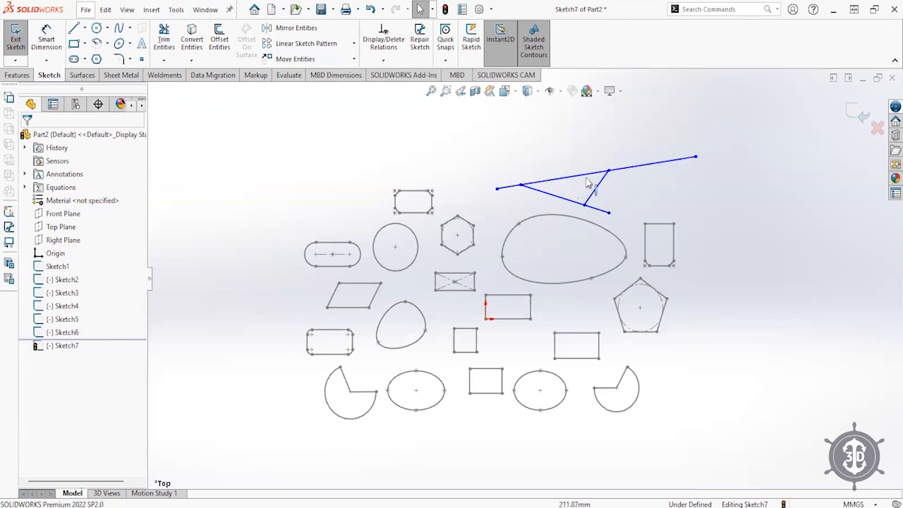
- Trim away the stray segment and overhanging line end to leave a closed triangle
left_click(163, 40)
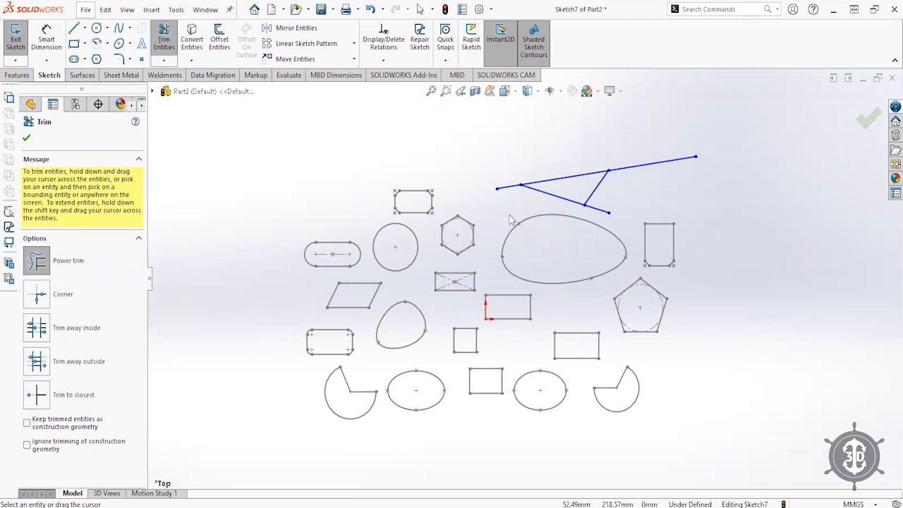
left_click_drag(508, 197, 504, 148)
mouse_move(664, 139)
left_mouse_down()
mouse_move(666, 171)
mouse_move(604, 218)
left_mouse_up()
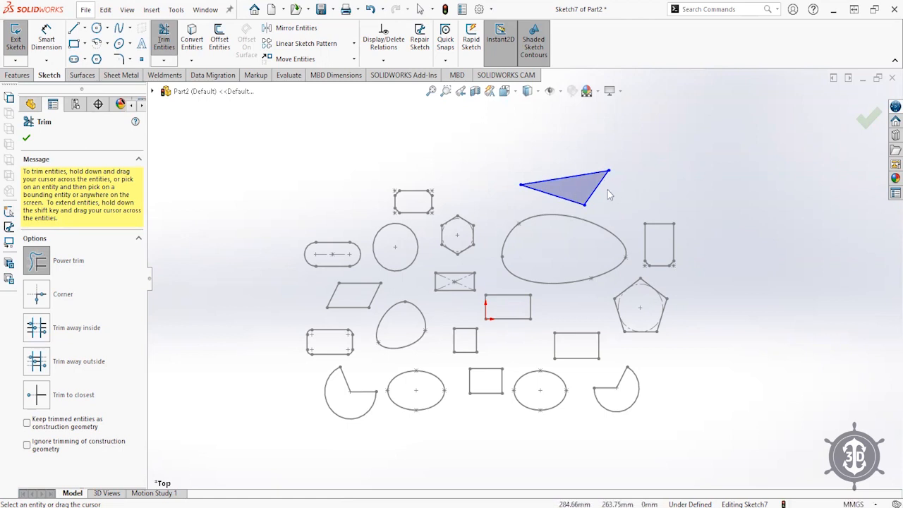
left_click(27, 138)
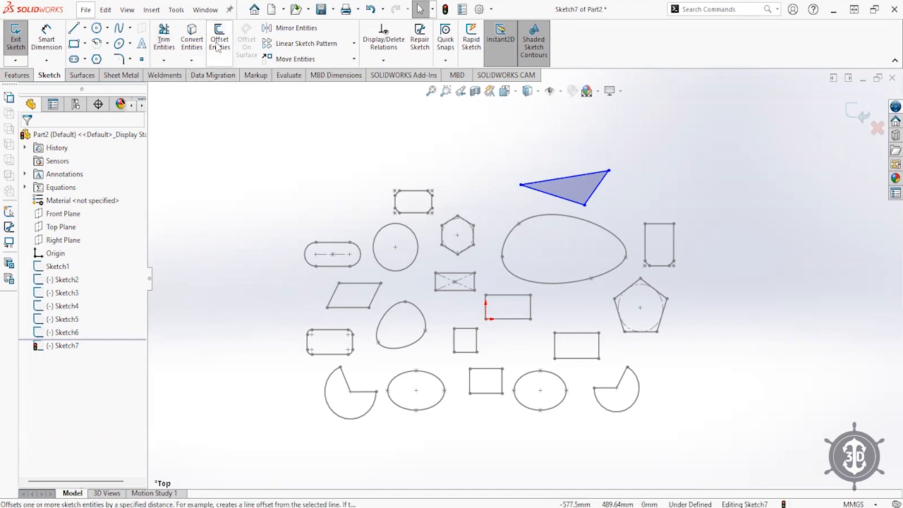
- Draw a circle above the rounded slot
left_click(96, 28)
left_click(325, 189)
left_click(344, 215)
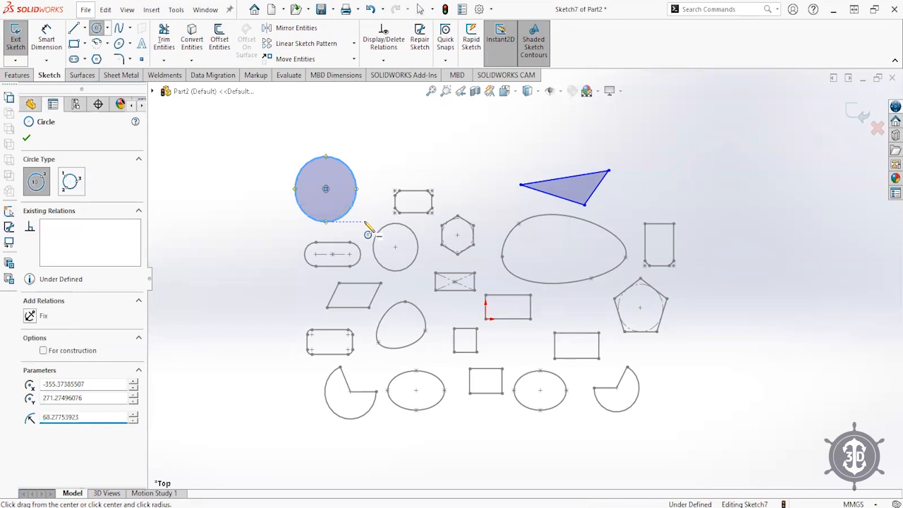
key("Escape")
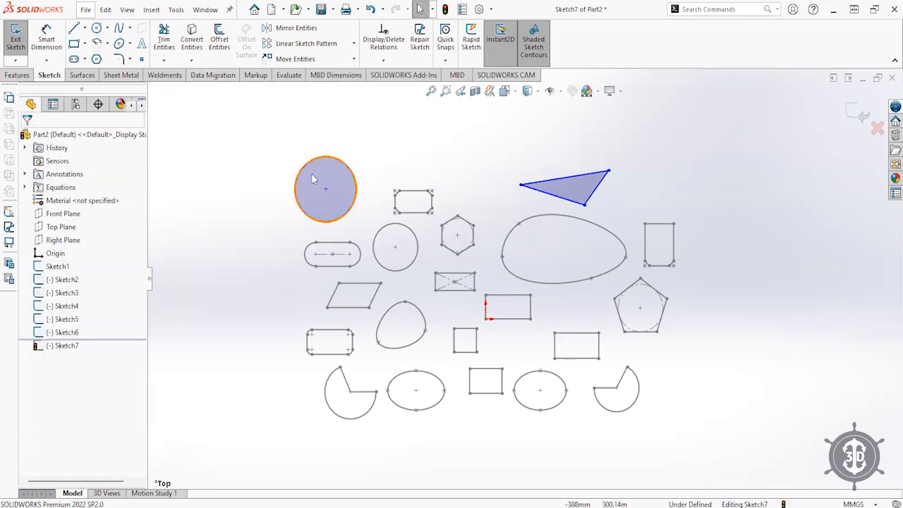
- Offset the circle 10 mm inward using Reverse
left_click(219, 39)
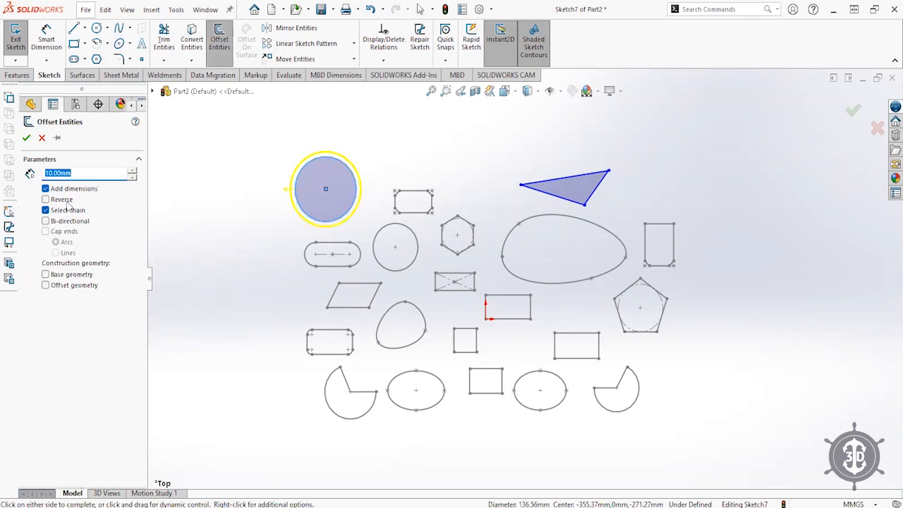
left_click(63, 201)
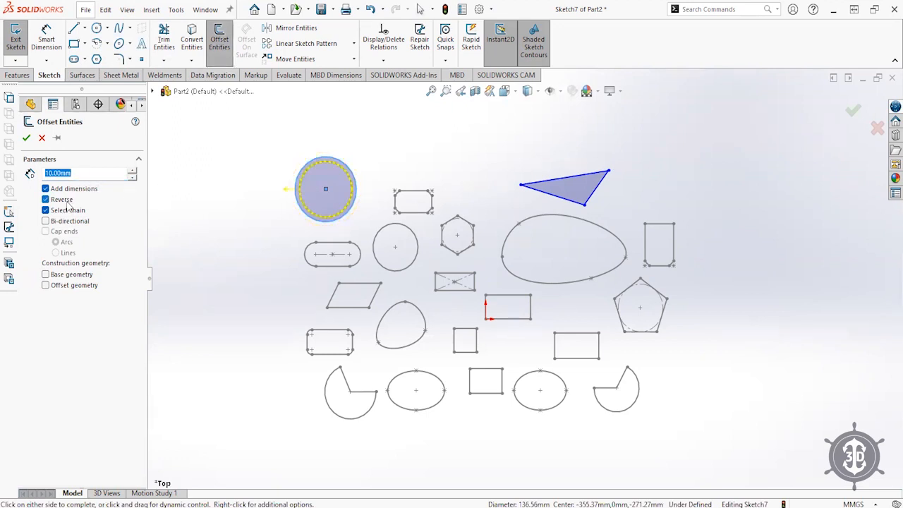
left_click(26, 138)
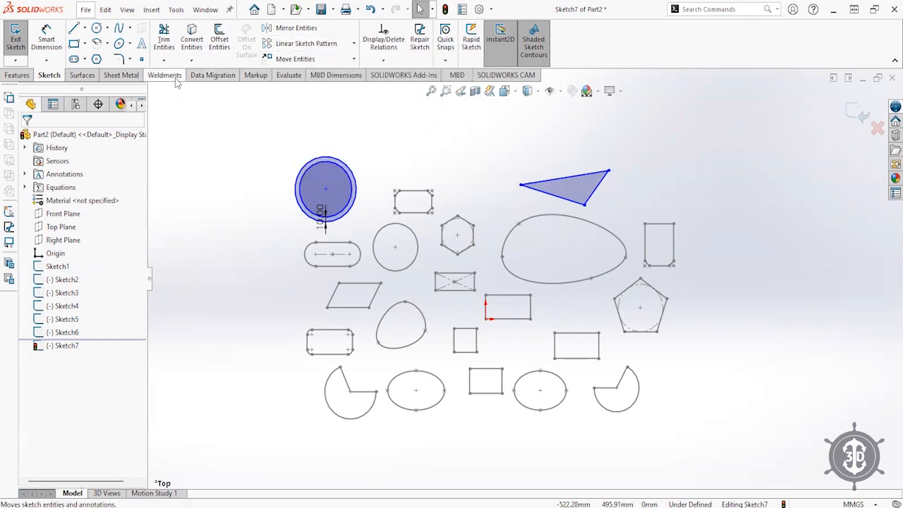
- Drag the triangle's three corners to make it upright
left_click_drag(608, 171, 540, 144)
left_click_drag(521, 185, 477, 194)
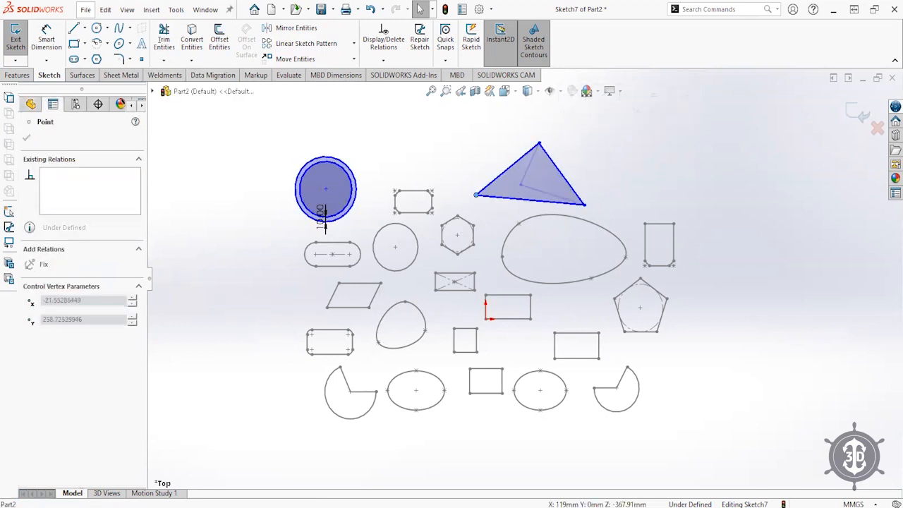
left_click_drag(541, 144, 502, 151)
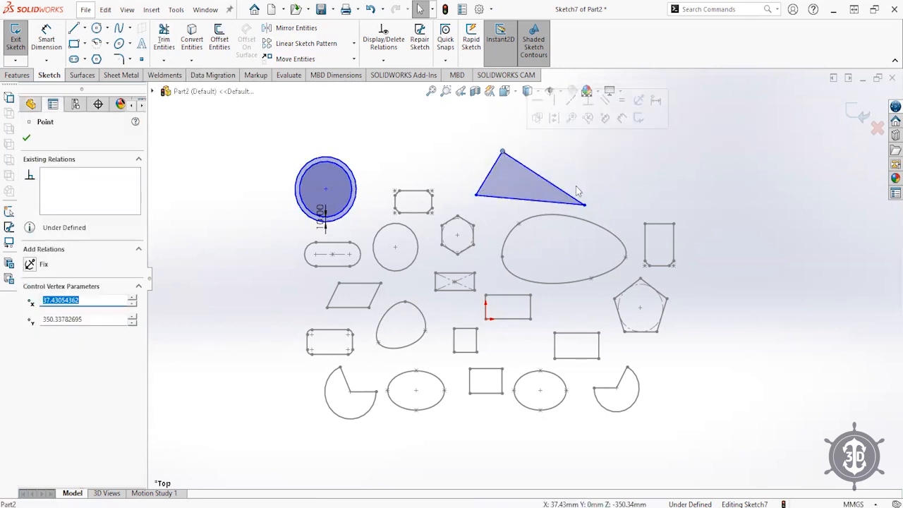
left_click_drag(585, 204, 546, 195)
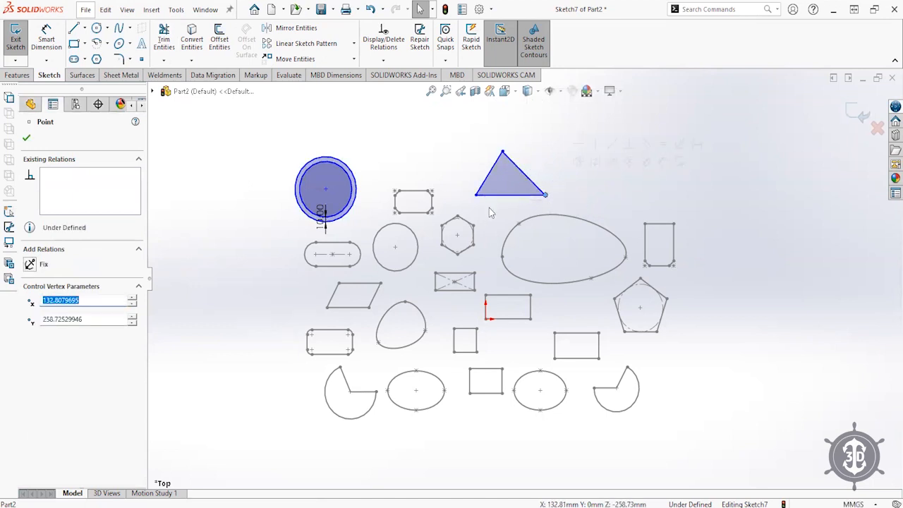
left_click(496, 210)
- Draw a vertical line down from the central rectangle's corner and make it construction geometry
left_click(73, 28)
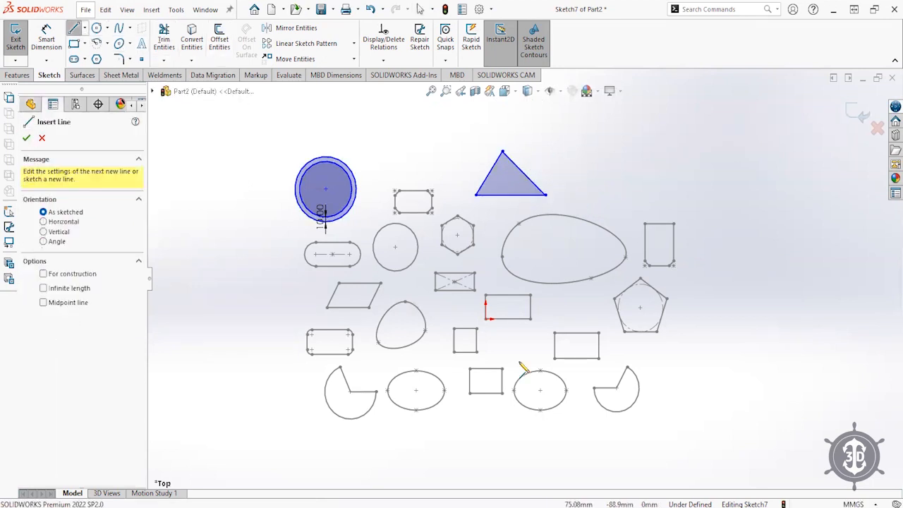
left_click(486, 319)
left_click(486, 439)
right_click(520, 361)
left_click(532, 368)
left_click_drag(503, 412, 465, 438)
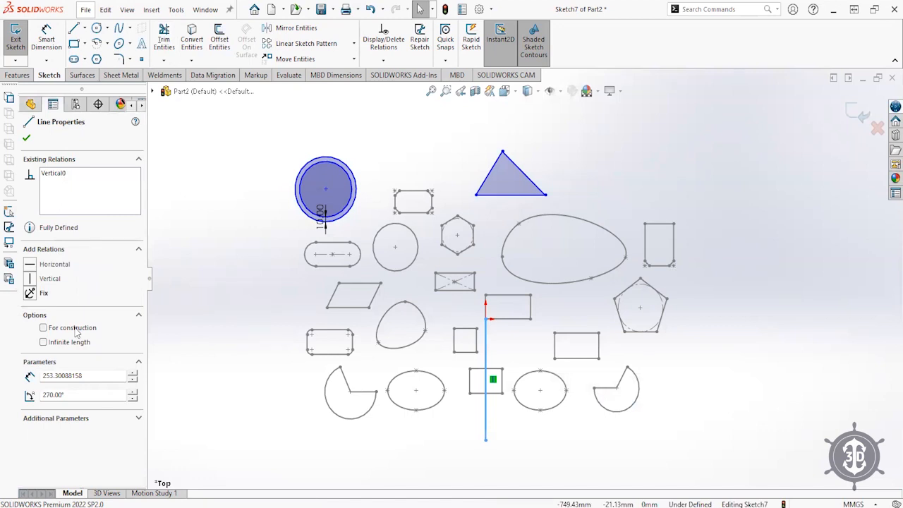
left_click(43, 328)
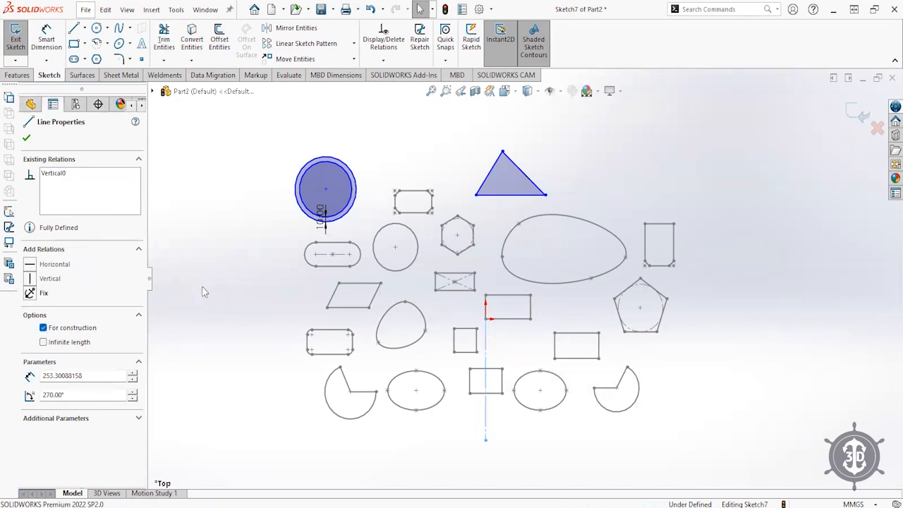
right_click(203, 287)
left_click(173, 253)
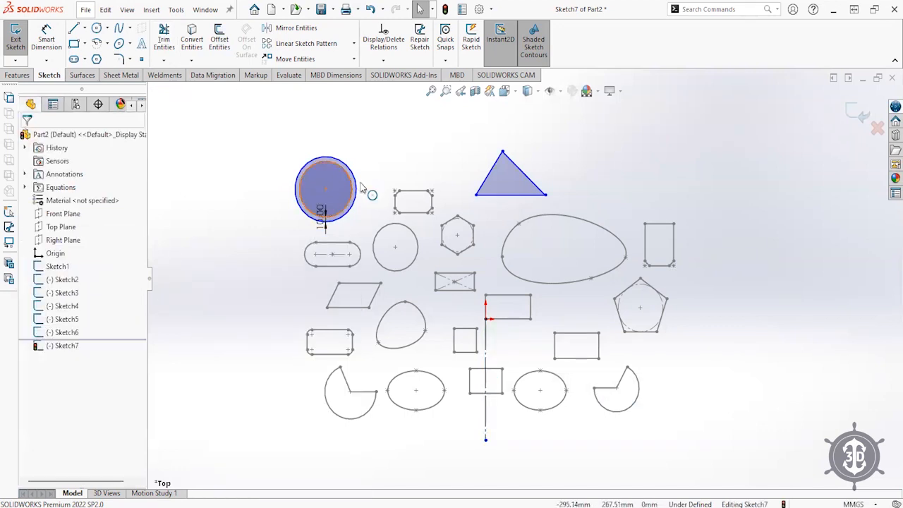
- Mirror the outer and inner circles about the vertical construction line
left_click(302, 28)
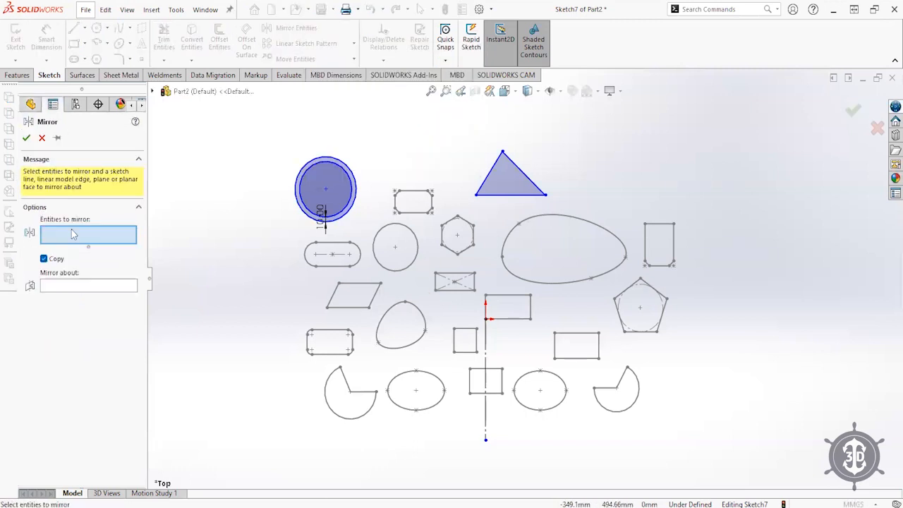
left_click(347, 181)
left_click(348, 181)
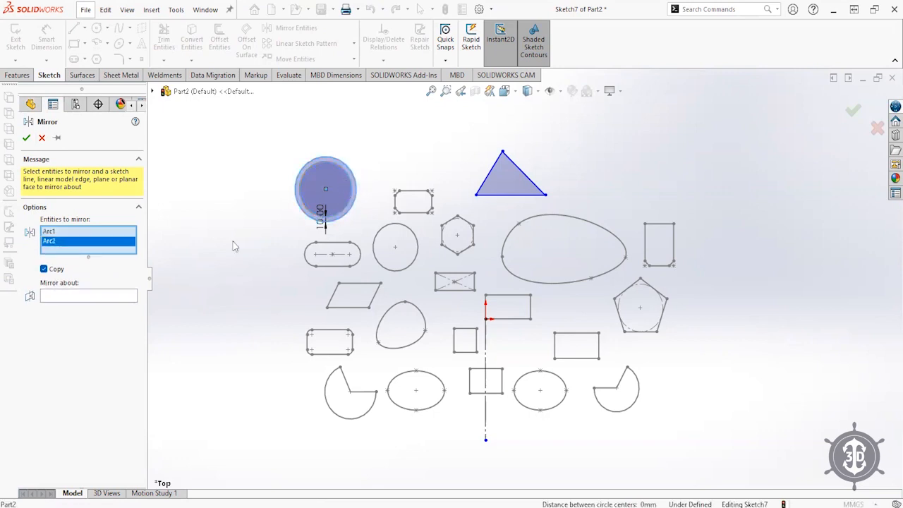
left_click(96, 297)
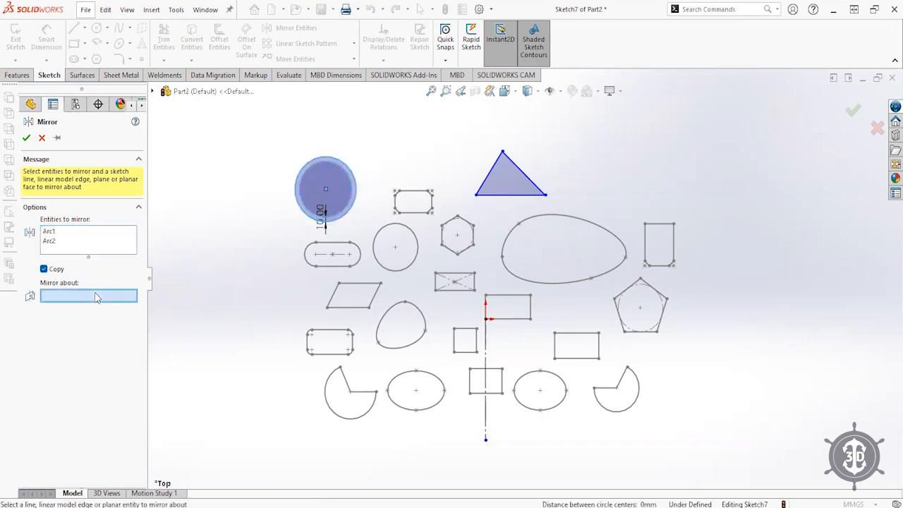
left_click(486, 360)
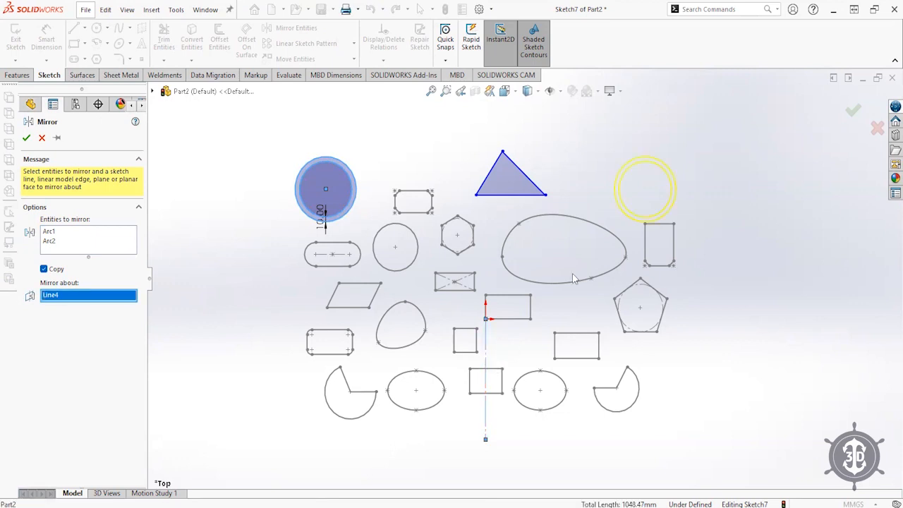
left_click(853, 112)
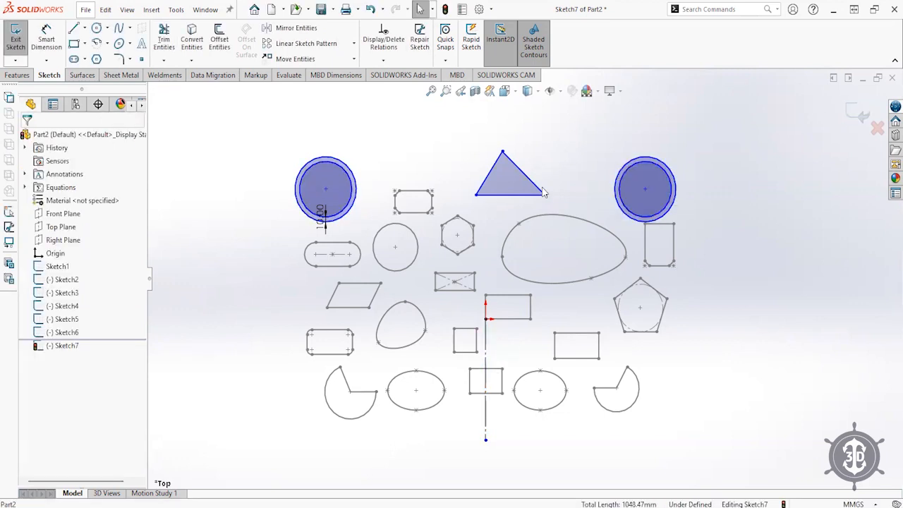
- Drag the symmetric circles upward and pull the triangle's lower-left corner down-right
left_click_drag(317, 164, 333, 175)
left_click(267, 176)
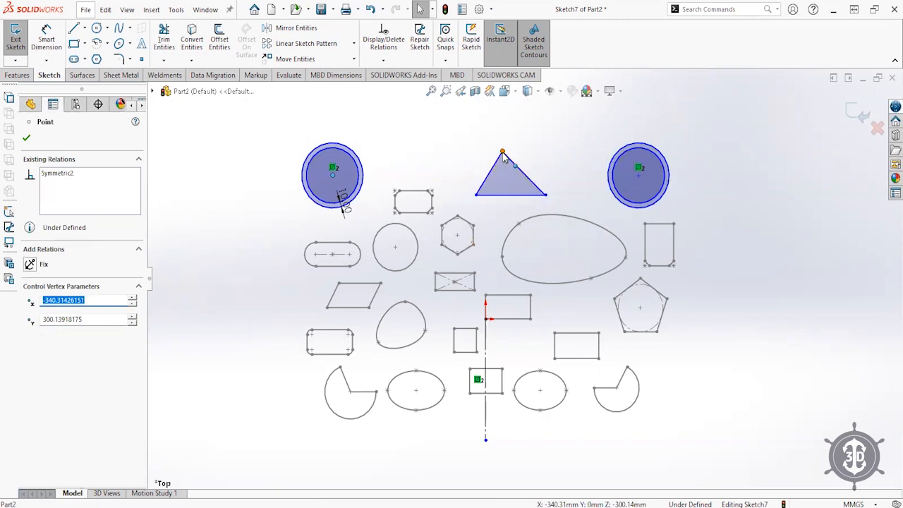
left_click_drag(477, 200, 493, 209)
left_click(440, 161)
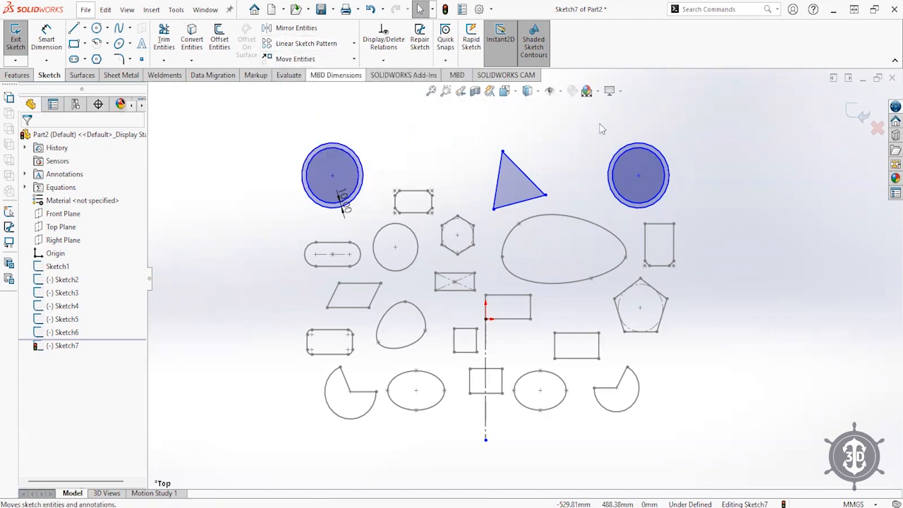
- Close Sketch7, start a new Top Plane sketch, and draw a small circle above the rounded rectangle
left_click(61, 227)
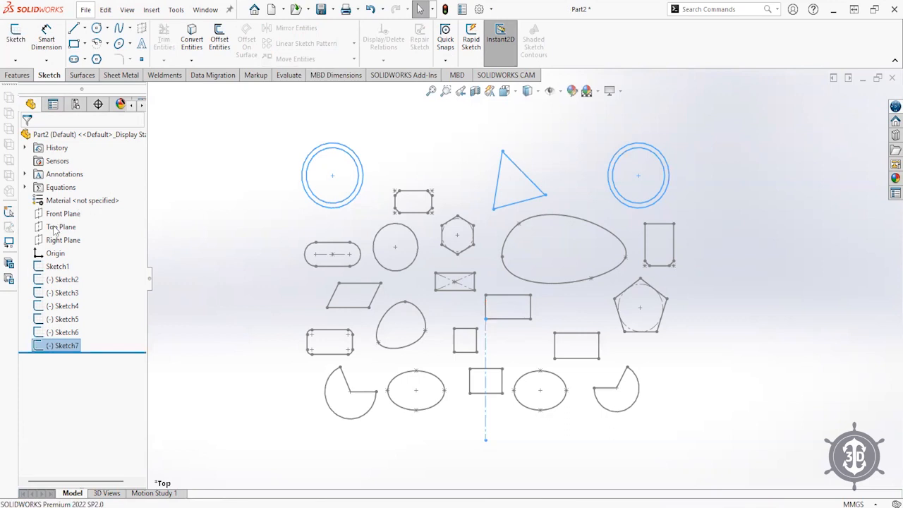
left_click(67, 205)
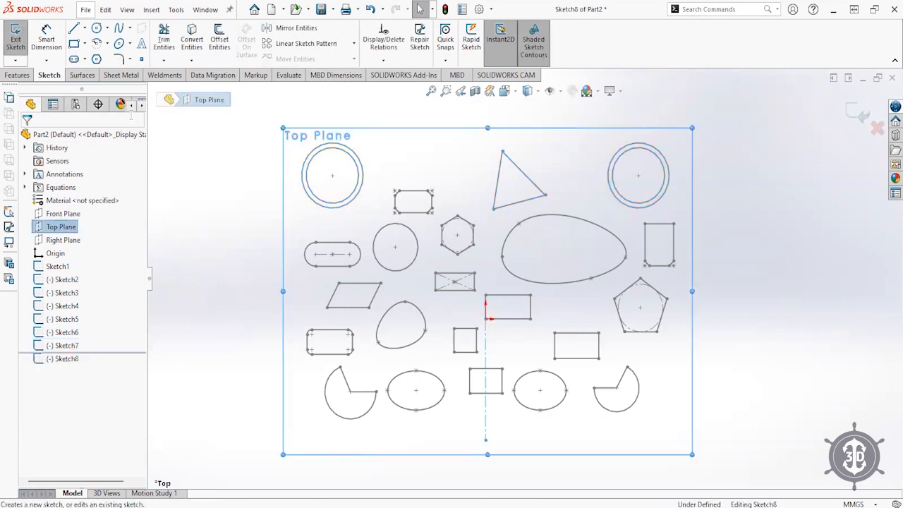
left_click(95, 27)
left_click_drag(389, 160, 395, 164)
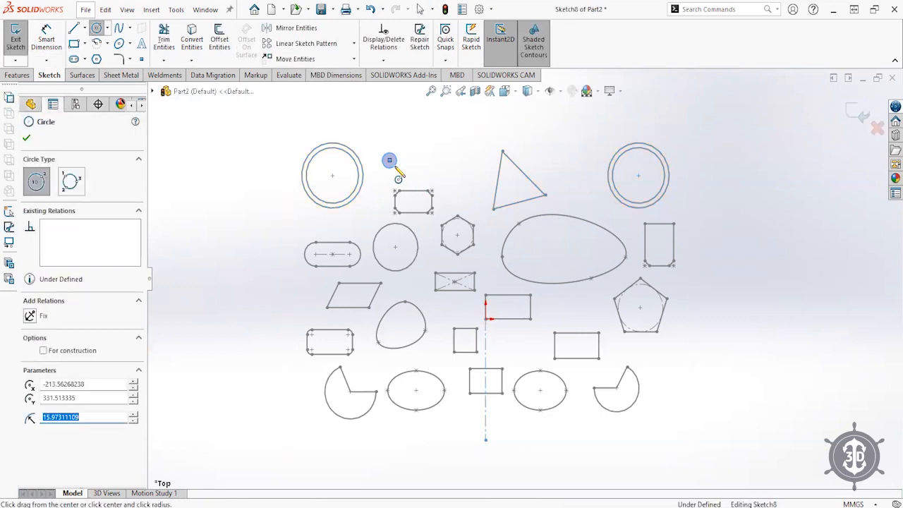
- Linear-pattern the circle 5 by 3 at 50 mm spacing, then shift the grid up-left
left_click(296, 43)
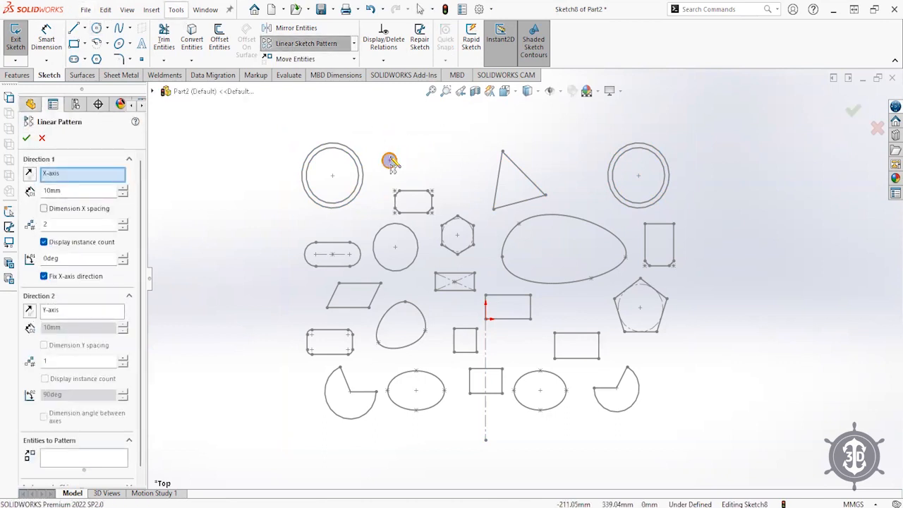
left_click(88, 460)
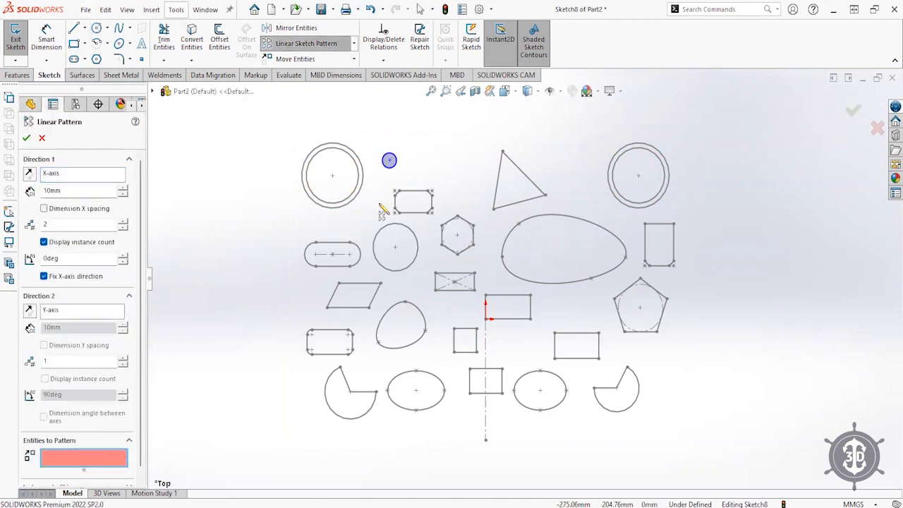
left_click(398, 163)
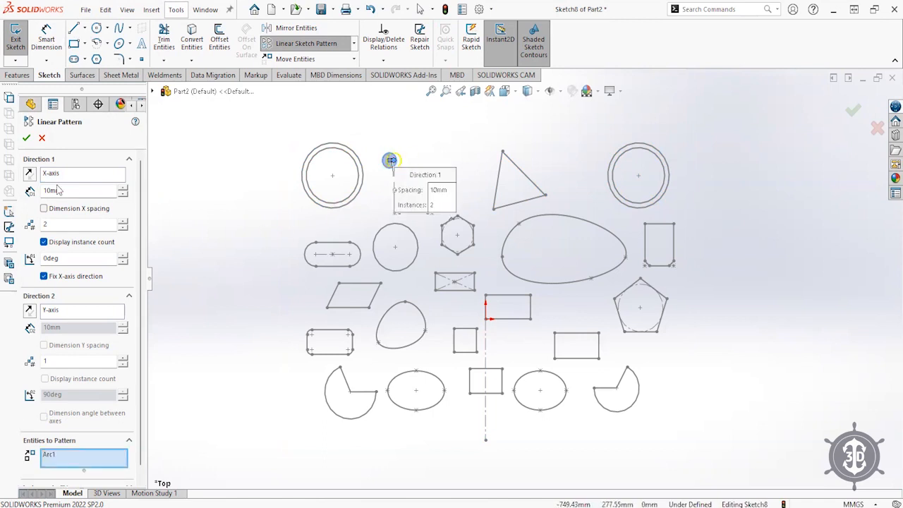
left_click_drag(59, 189, 3, 189)
type("50mm")
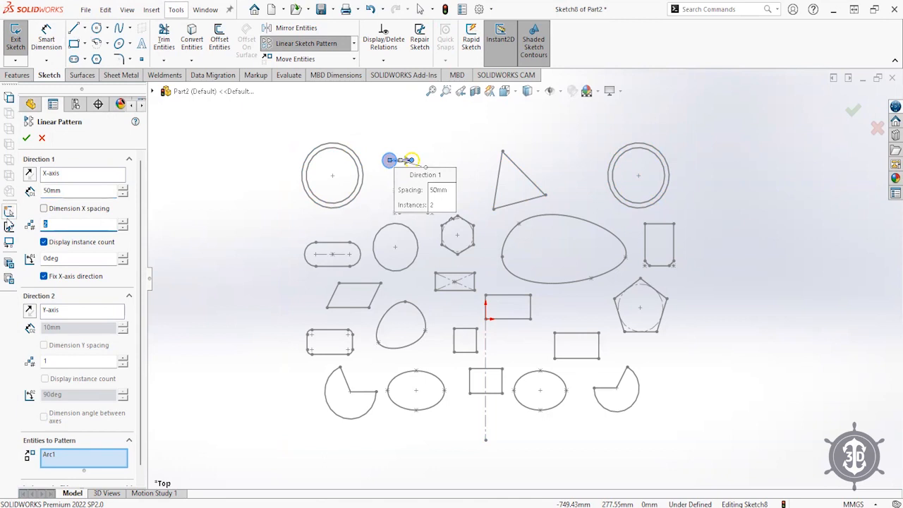
type("5")
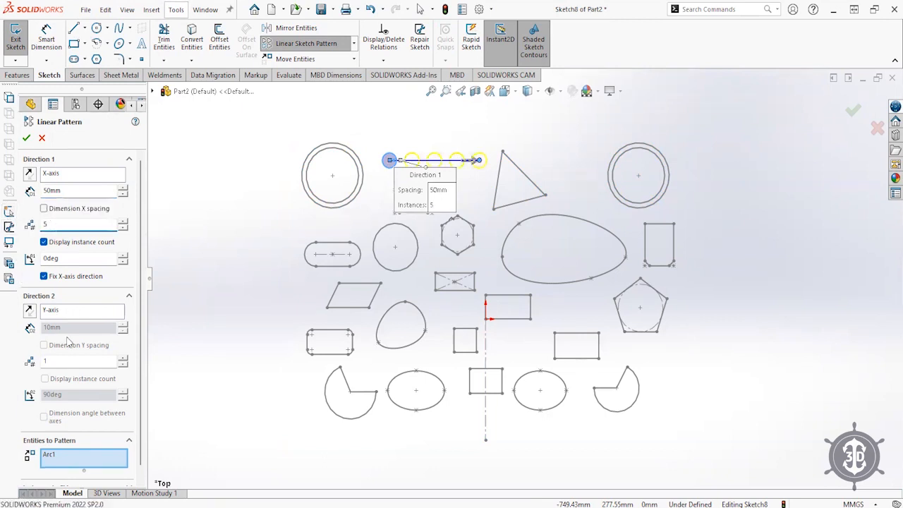
left_click(44, 361)
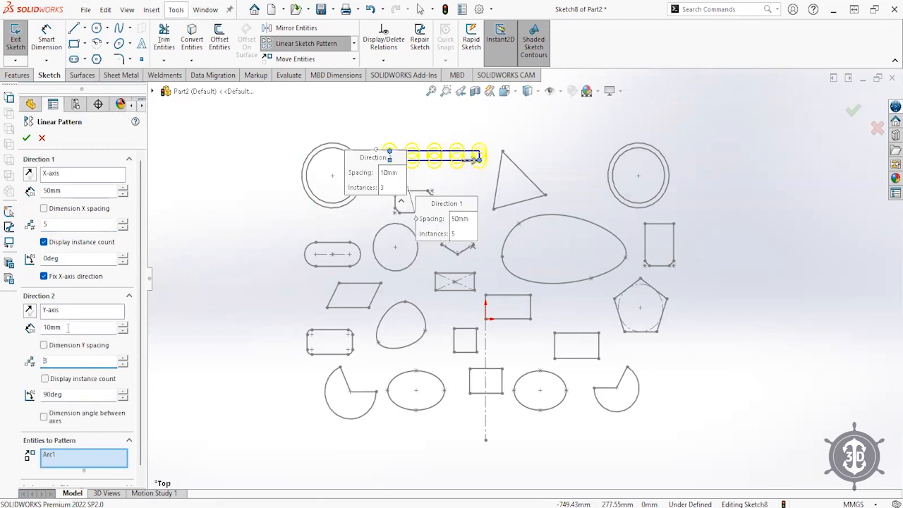
left_click(66, 329)
type("50")
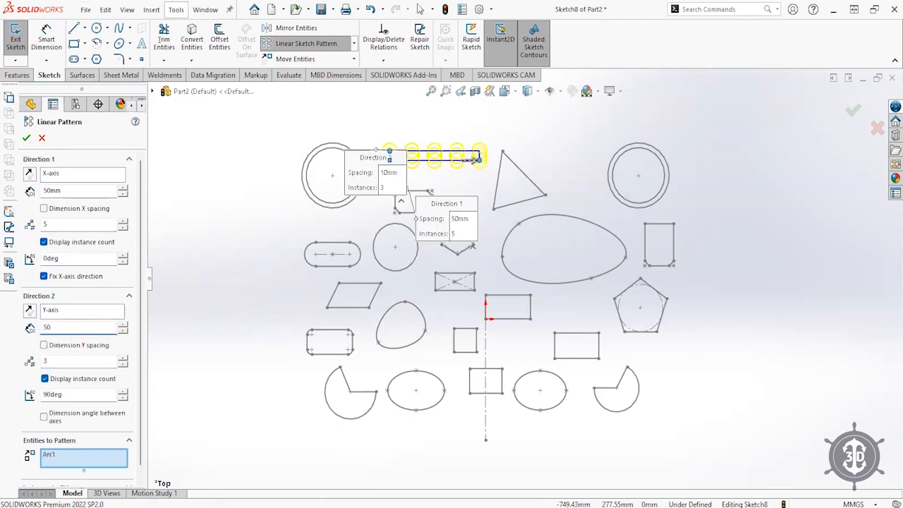
key("Return")
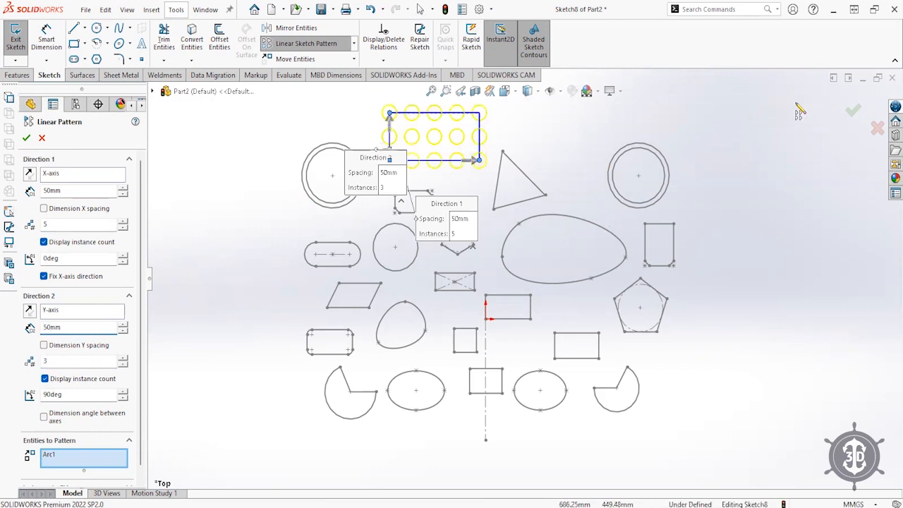
left_click(853, 111)
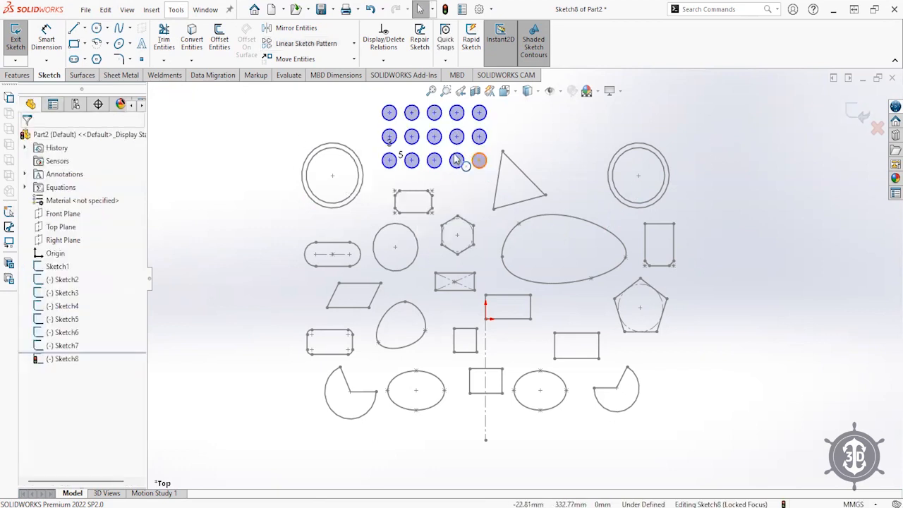
left_click_drag(390, 160, 383, 175)
- Draw a single small circle left of the parallelogram, ready for Move Entities
left_click(756, 252)
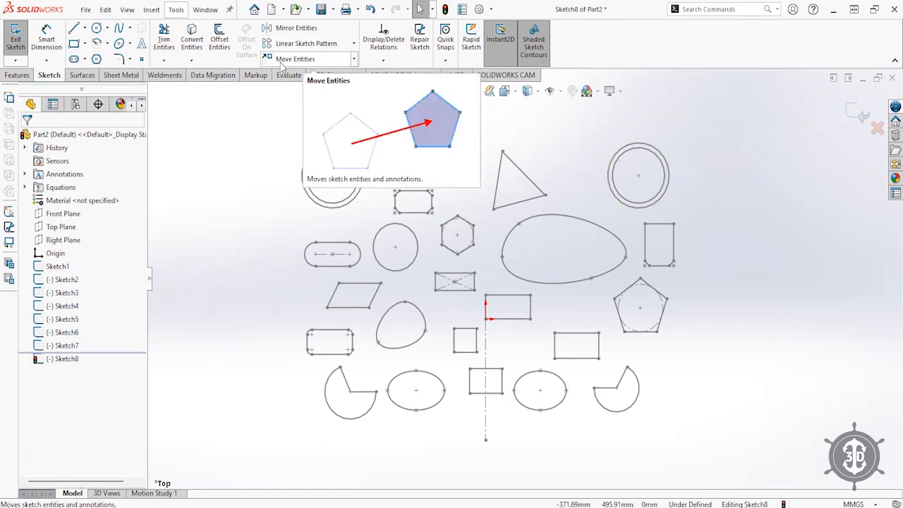
left_click(353, 59)
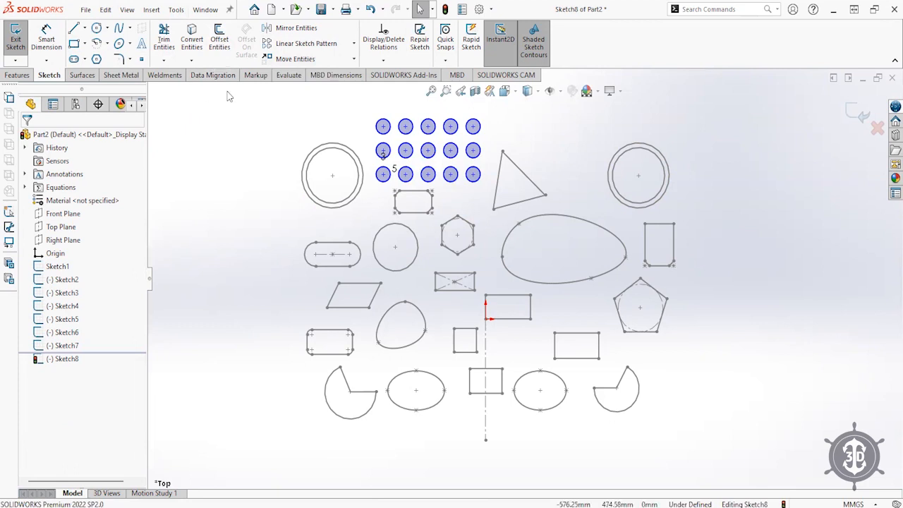
left_click(97, 28)
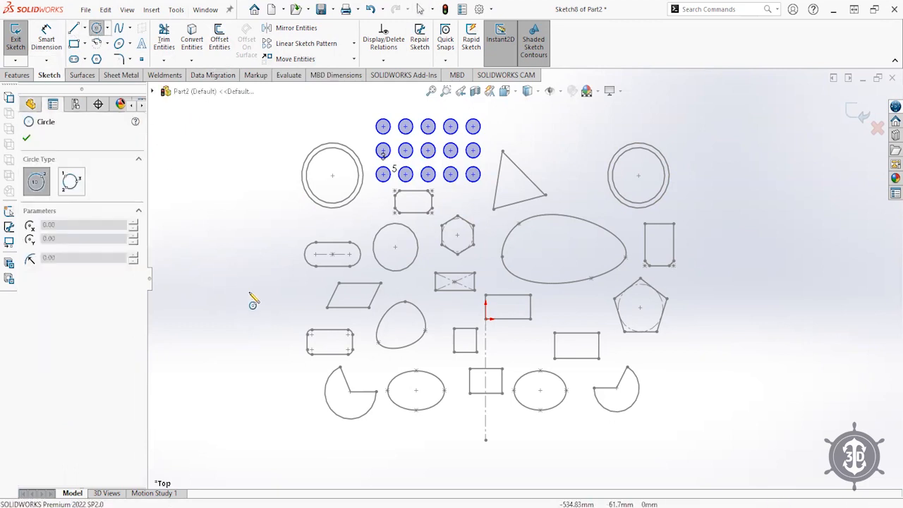
left_click(265, 308)
left_click(271, 315)
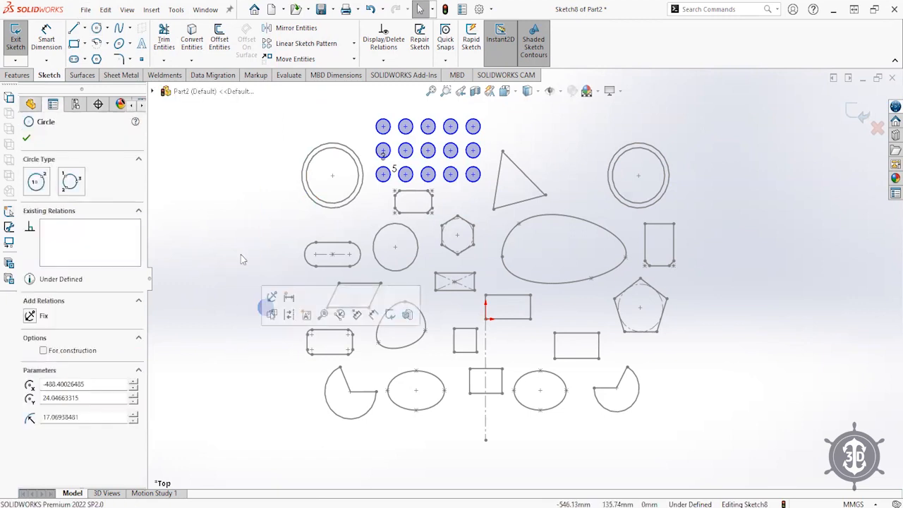
key("Escape")
left_click(293, 59)
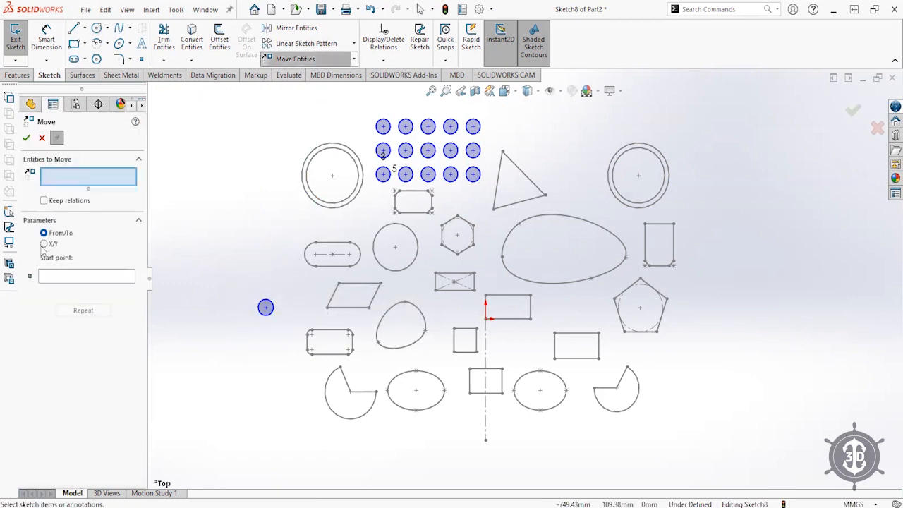
- Select the small circle for moving, removing its centre point from the move list
left_click(268, 308)
left_click(267, 308)
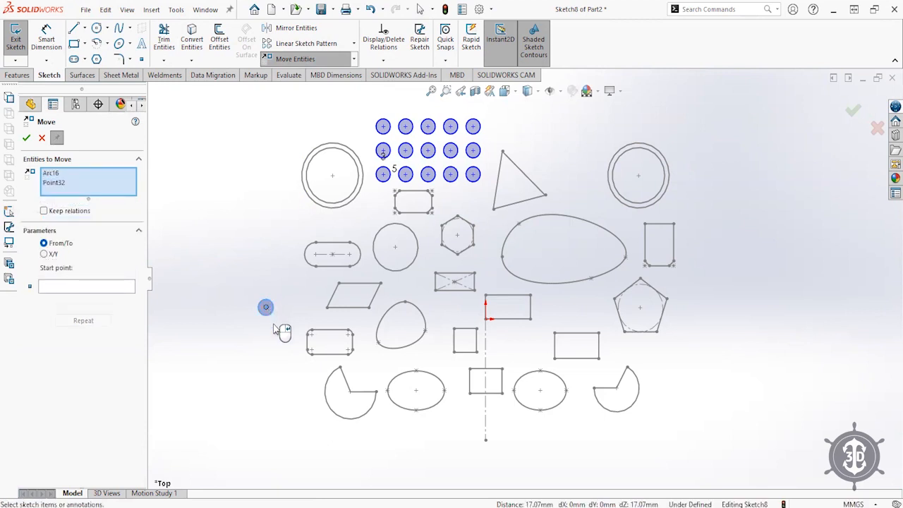
left_click(69, 182)
right_click(69, 183)
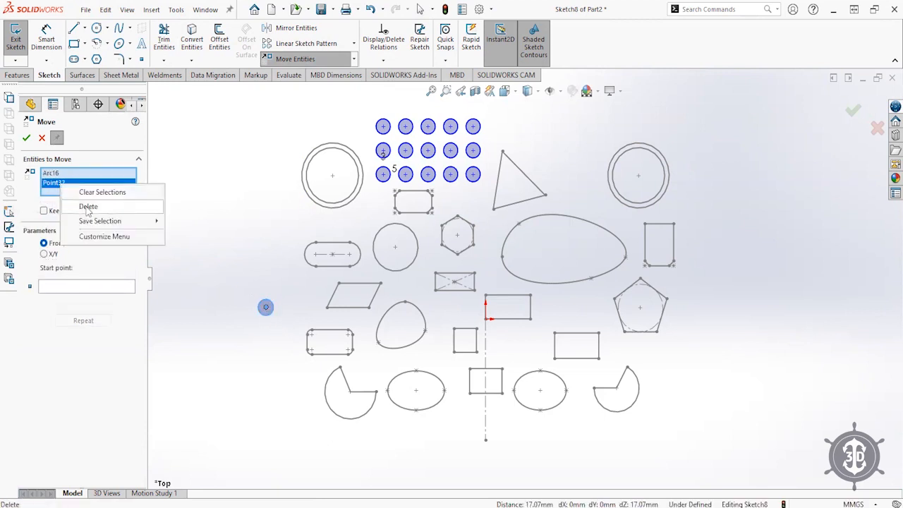
left_click(79, 204)
- Move the circle from its centre into the gap between the central rectangle and the pentagon
left_click(65, 280)
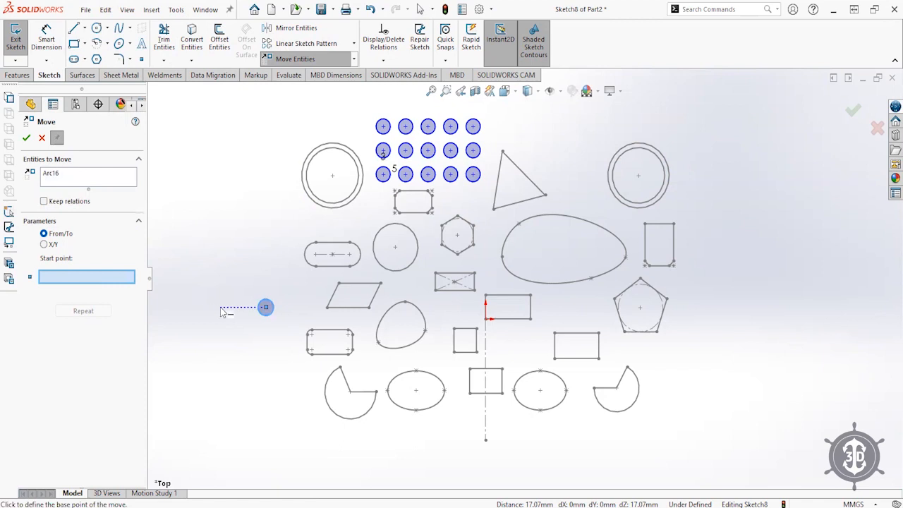
left_click(265, 307)
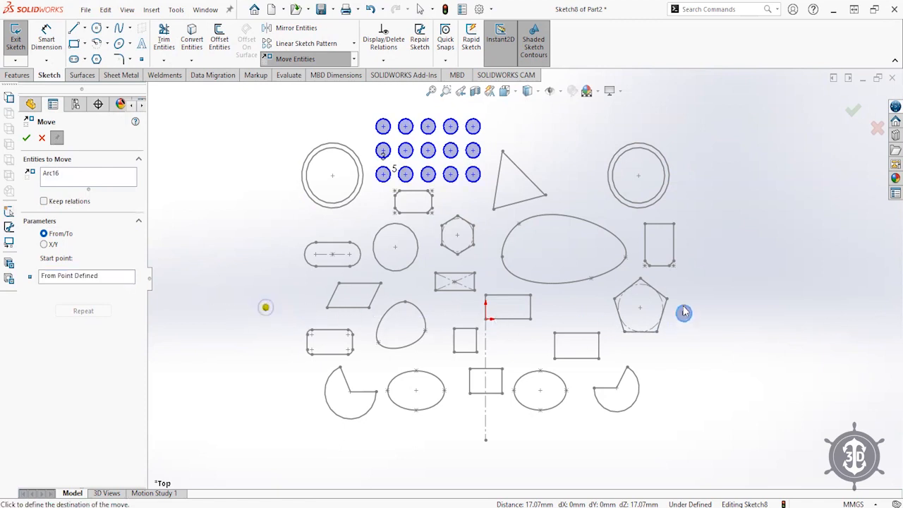
left_click(612, 322)
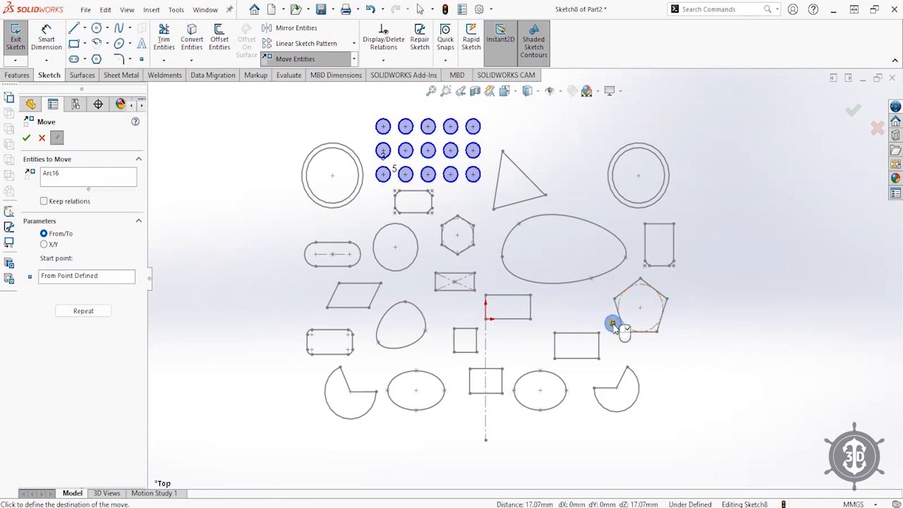
left_click(569, 309)
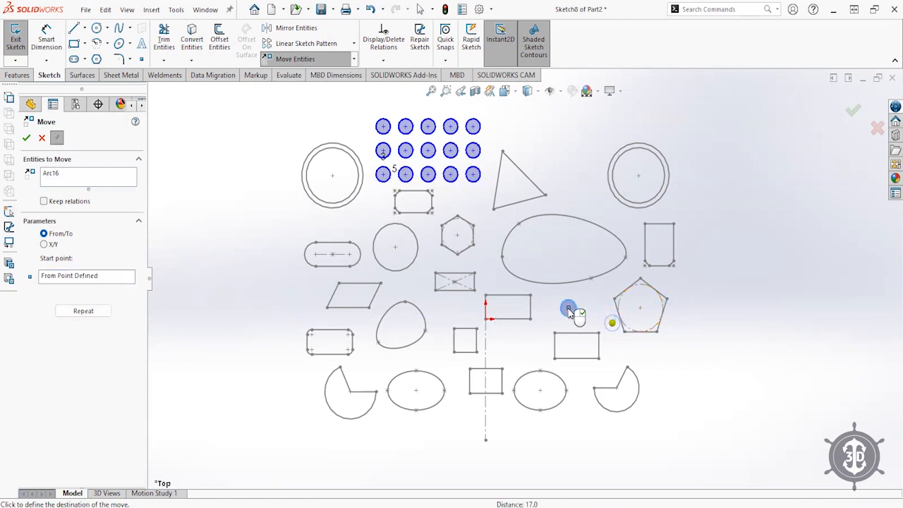
left_click(854, 111)
left_click_drag(605, 292, 484, 344)
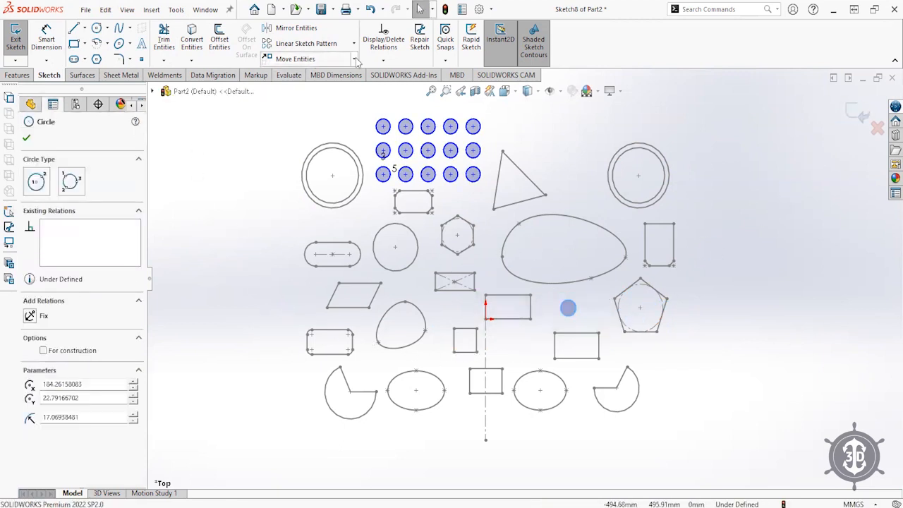
left_click(330, 91)
- Copy the circle right of the centreline, beside the rounded blob and above the left pie
left_click(116, 276)
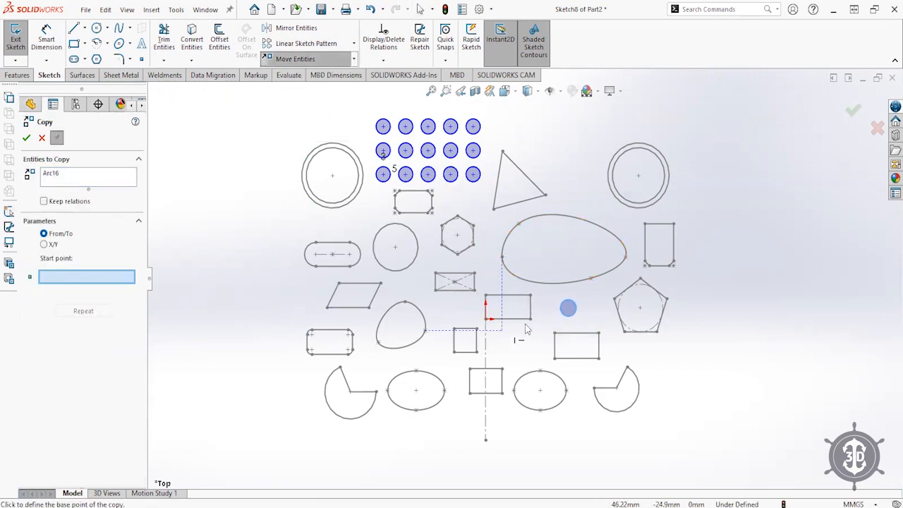
left_click(568, 307)
left_click(514, 344)
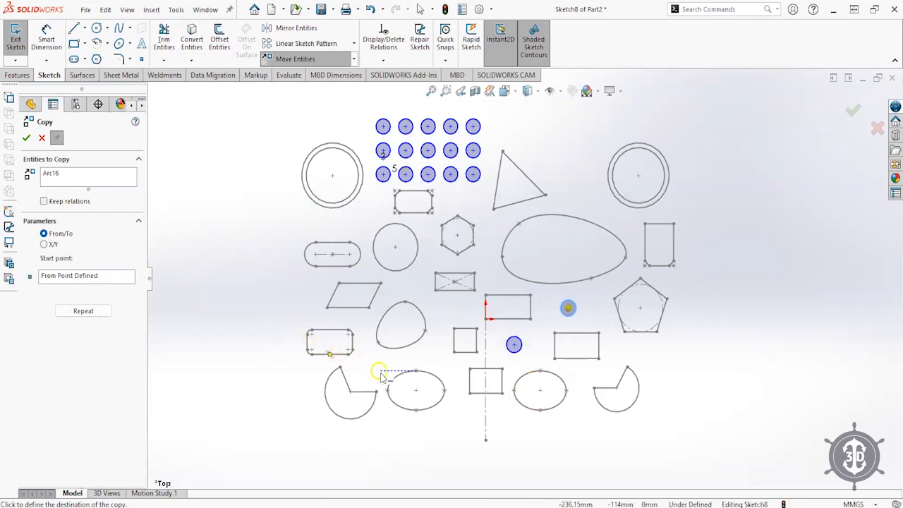
left_click(428, 352)
left_click(372, 369)
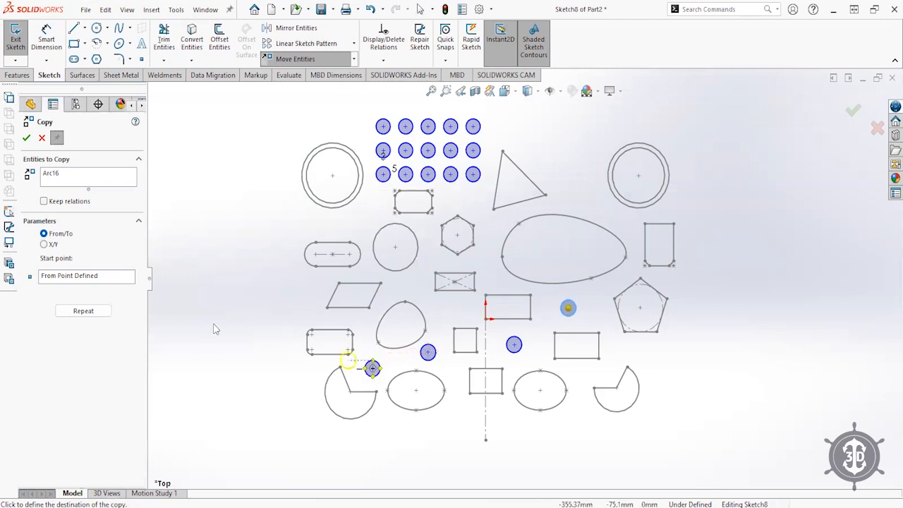
left_click(27, 140)
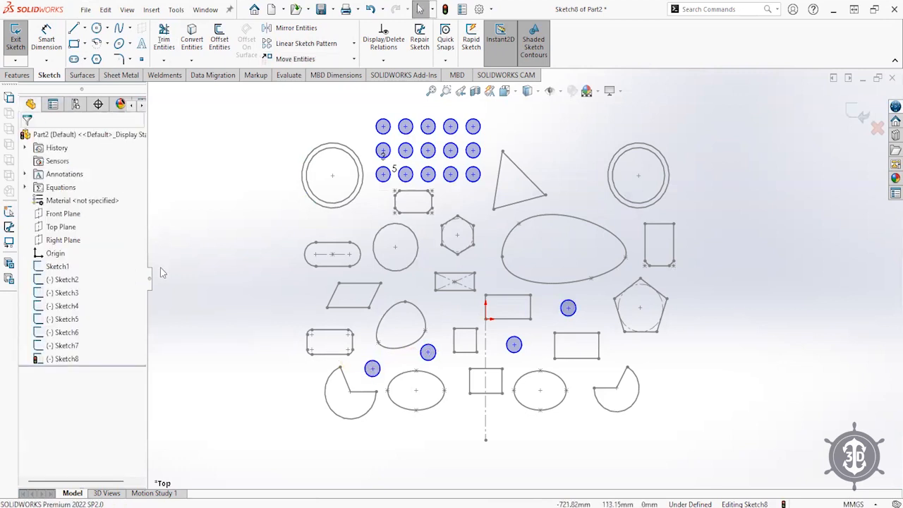
left_click(353, 60)
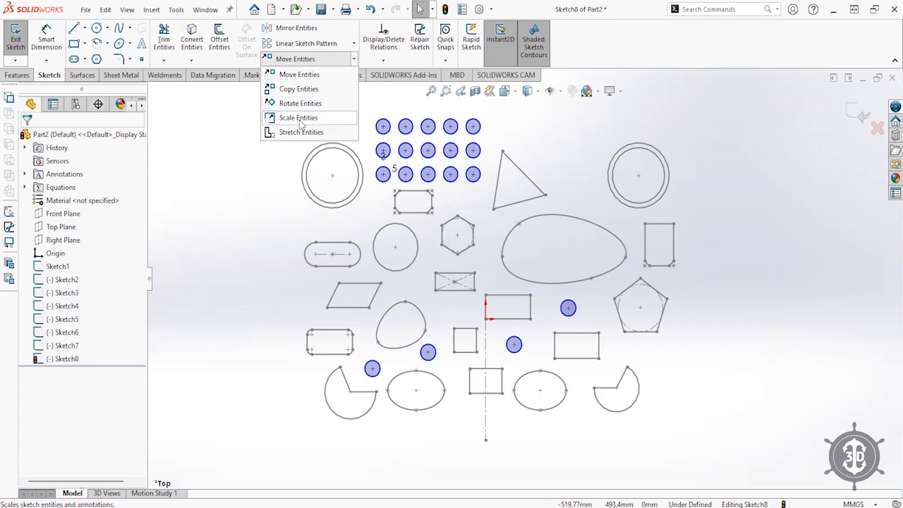
- Scale the lower-left copied circle with Copy unchecked, then reselect it
left_click(302, 118)
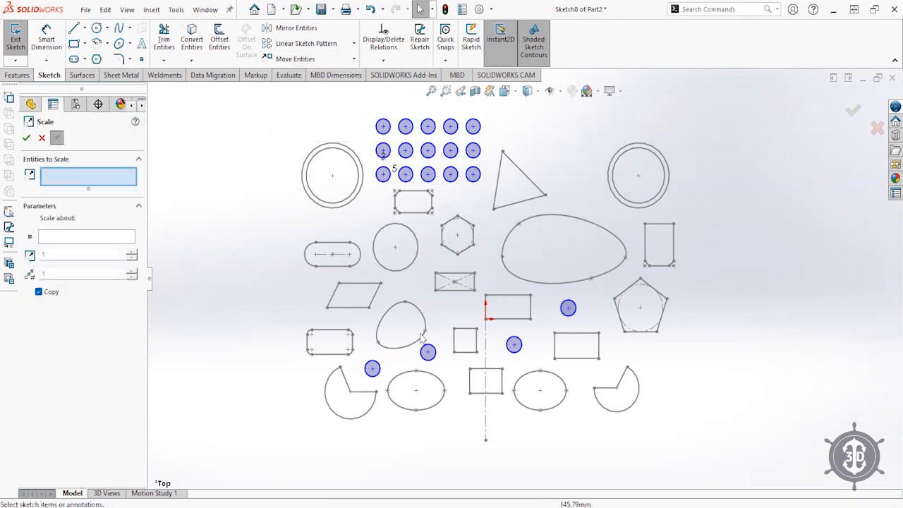
left_click(372, 368)
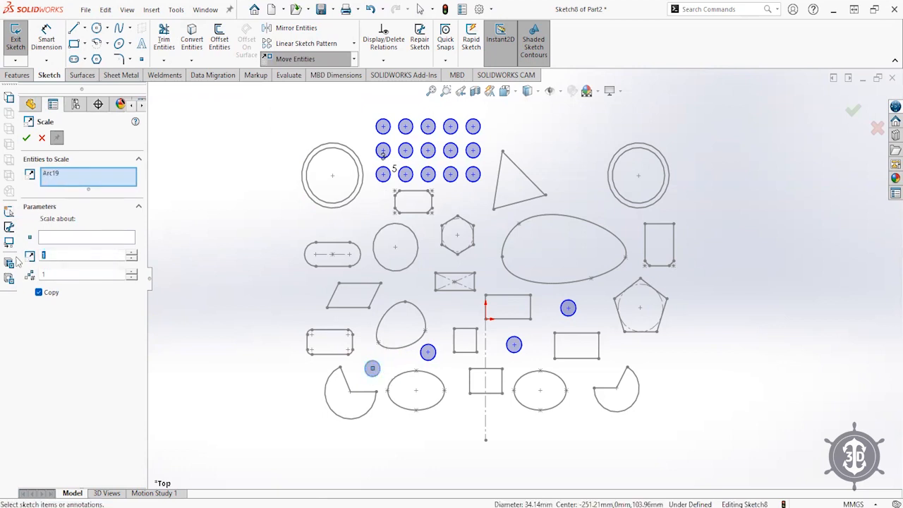
left_click(38, 292)
left_click(27, 138)
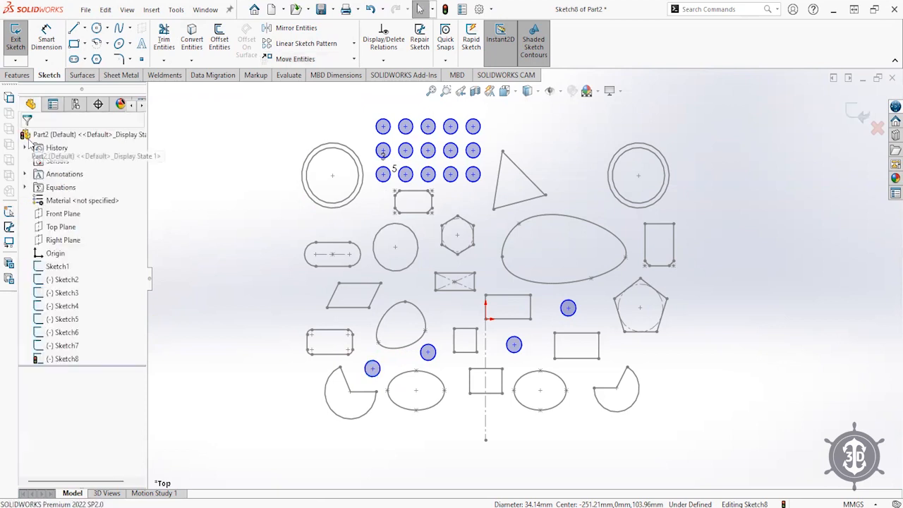
left_click(372, 368)
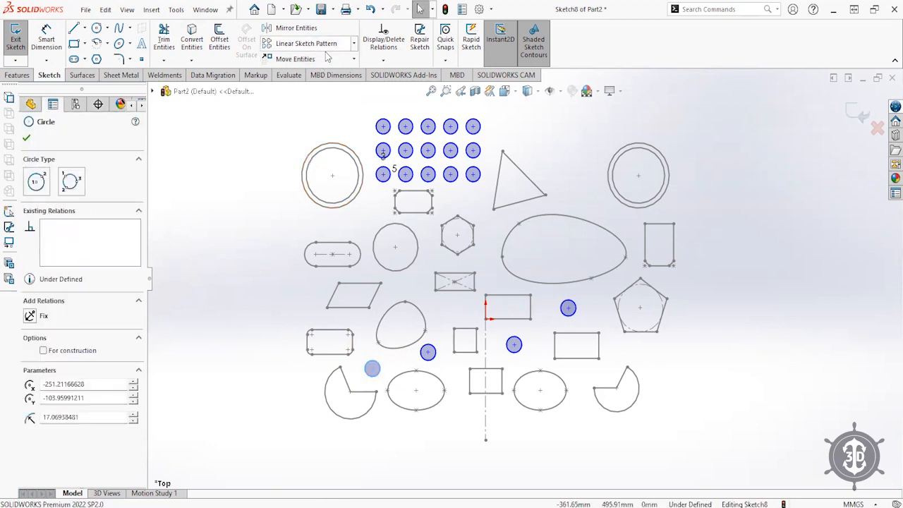
- Scale the circle by a factor of 1.5 about its centre and exit Sketch8
left_click(355, 62)
left_click(313, 118)
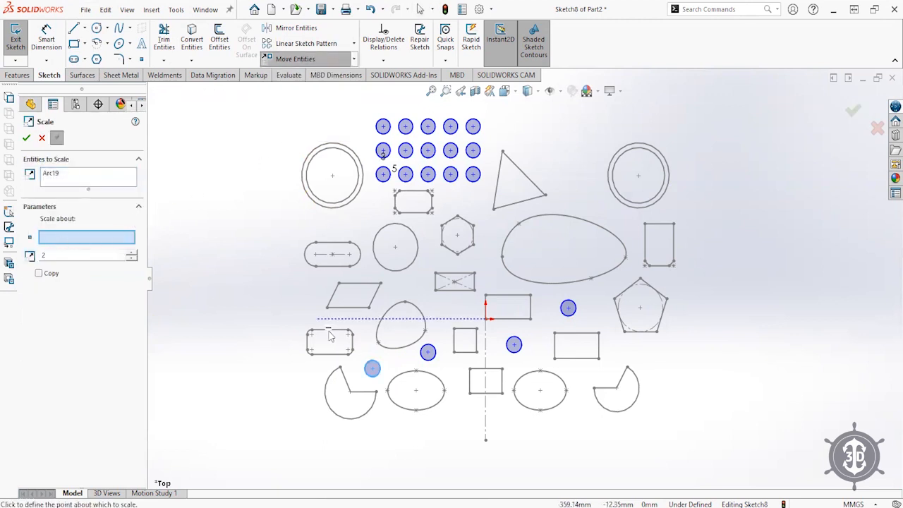
left_click(372, 369)
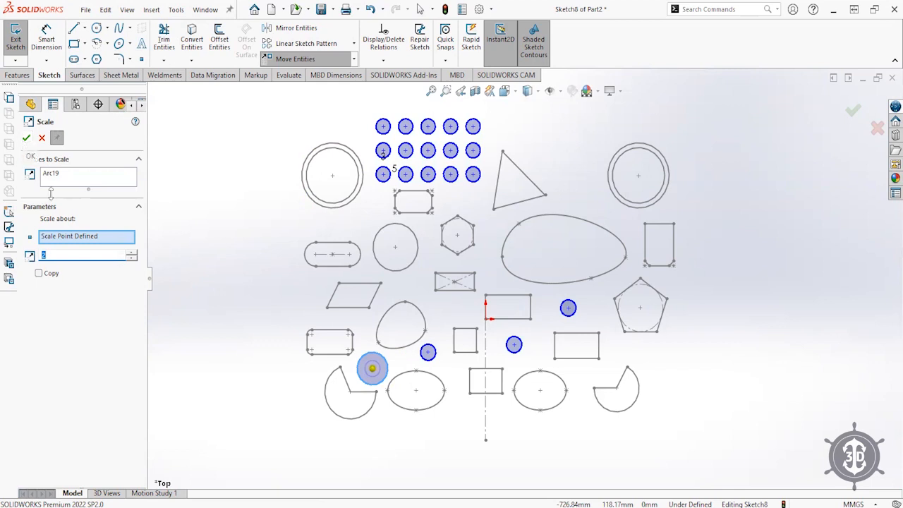
left_click(58, 237)
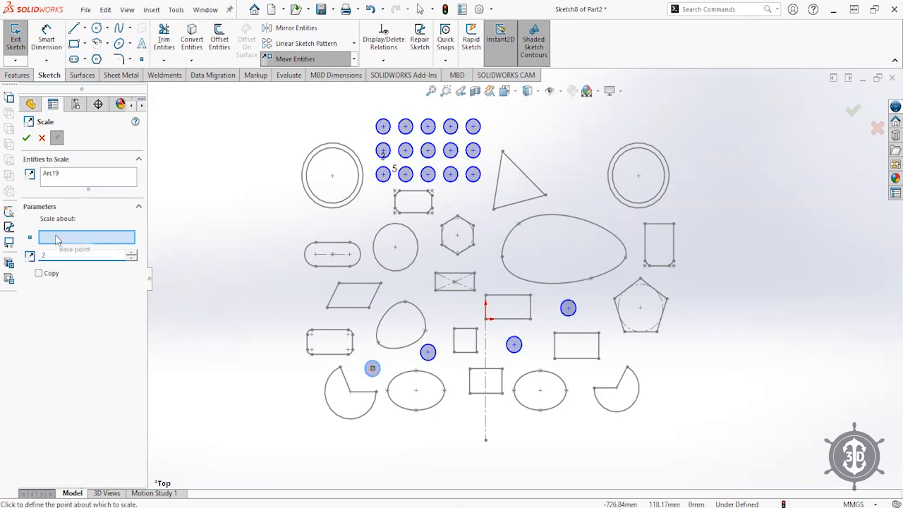
left_click(373, 368)
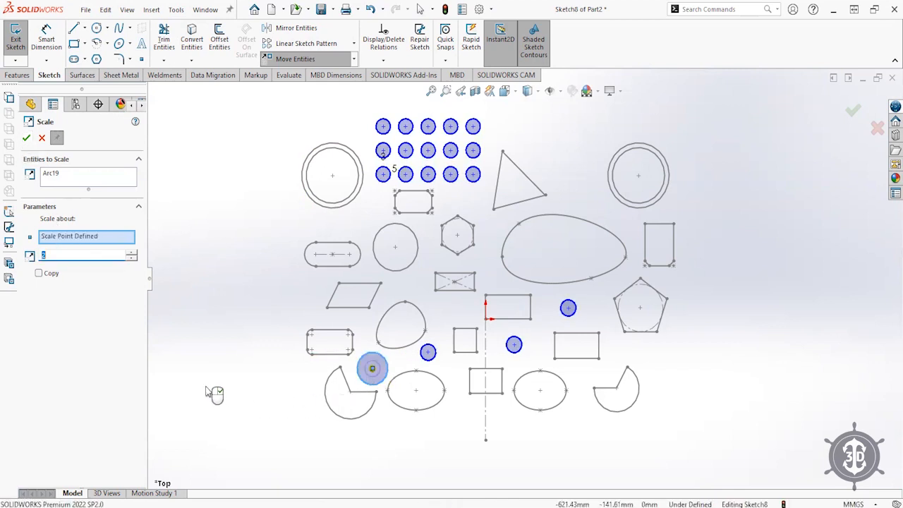
type("1.5")
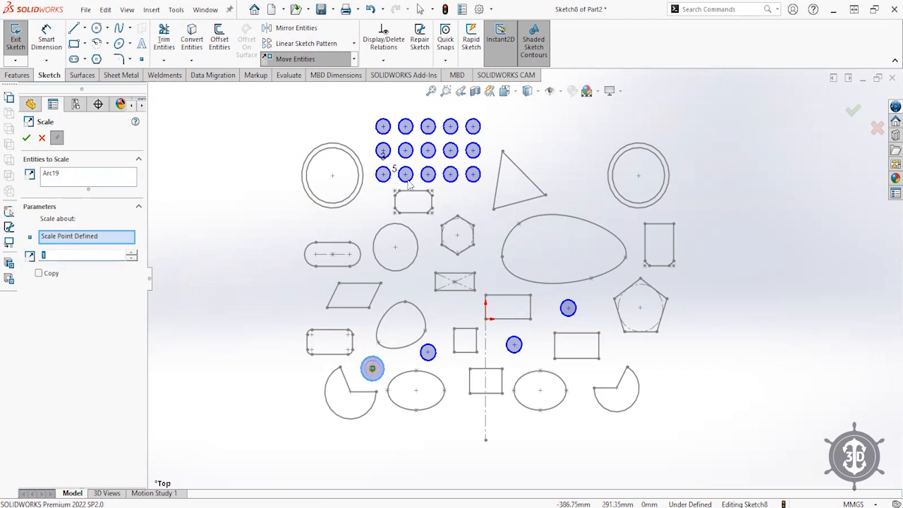
left_click(854, 112)
left_click(855, 112)
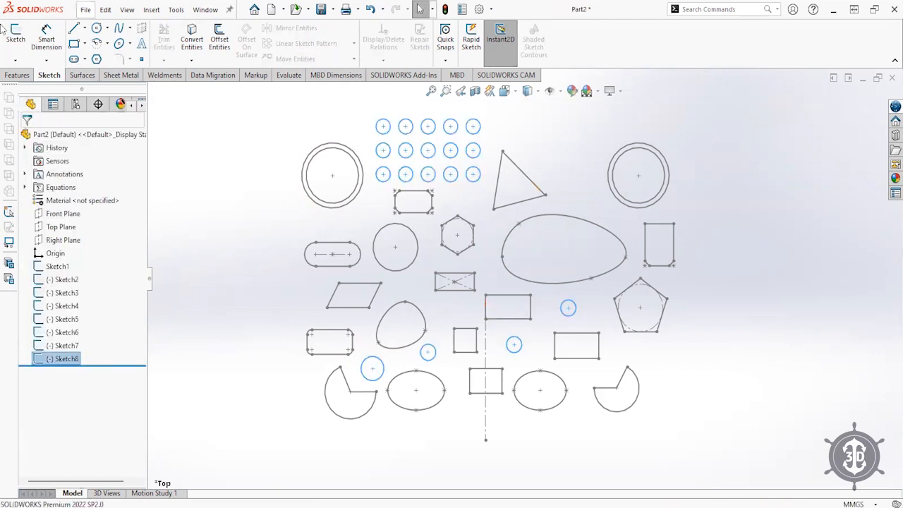
left_click(250, 185)
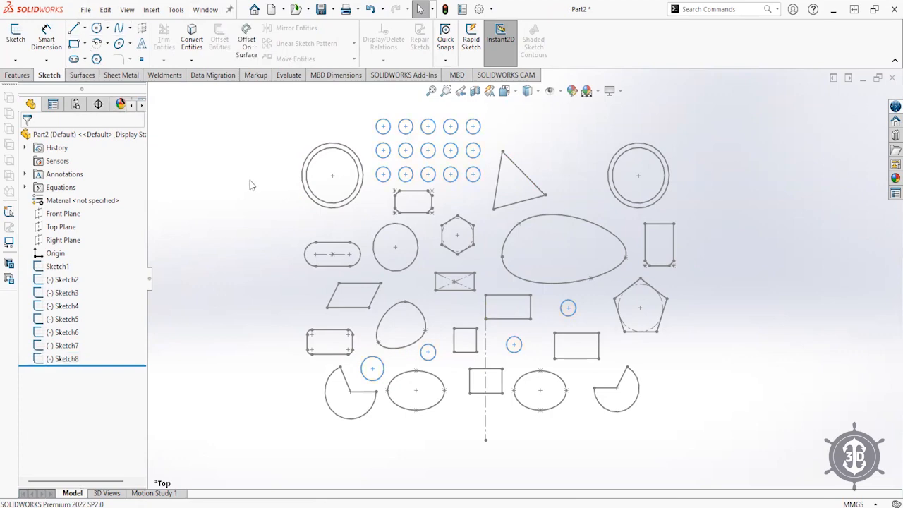
mouse_move(365, 228)
middle_mouse_down()
mouse_move(510, 268)
mouse_move(423, 268)
mouse_move(366, 282)
mouse_move(448, 278)
middle_mouse_up()
key("ctrl+1")
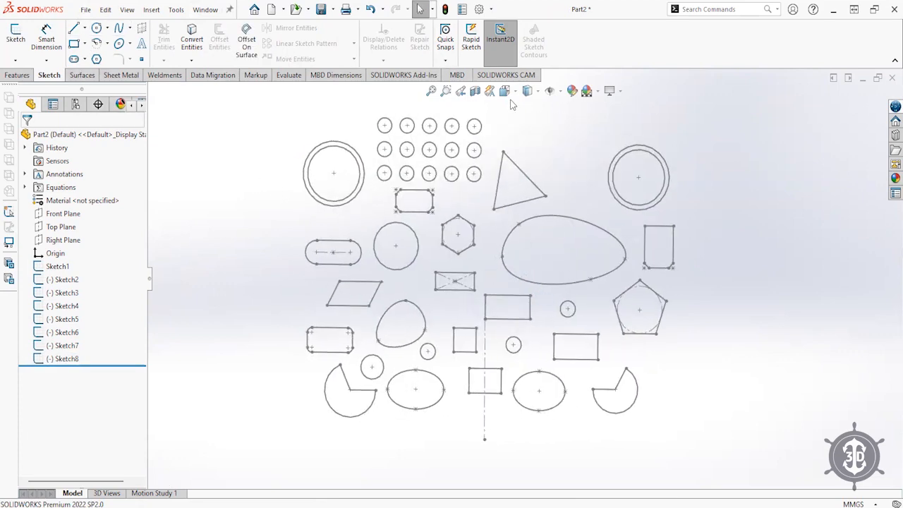
left_click(504, 91)
left_click(390, 302)
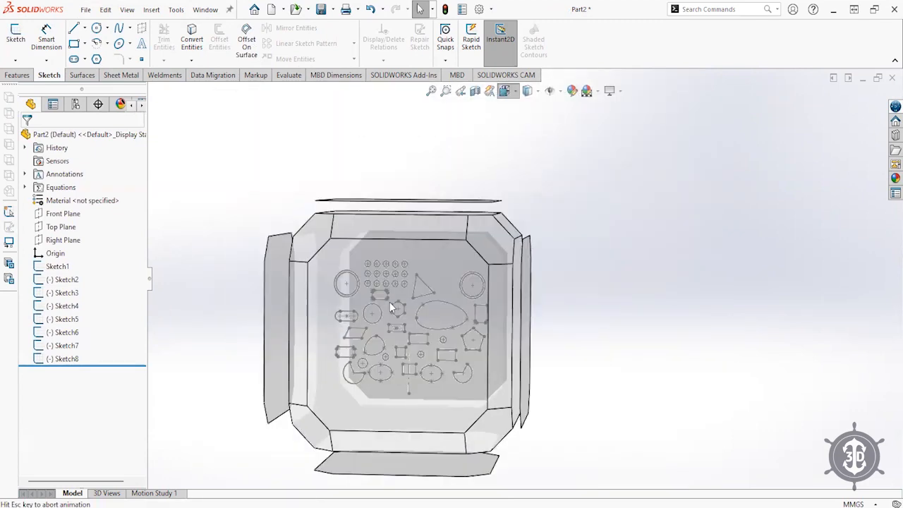
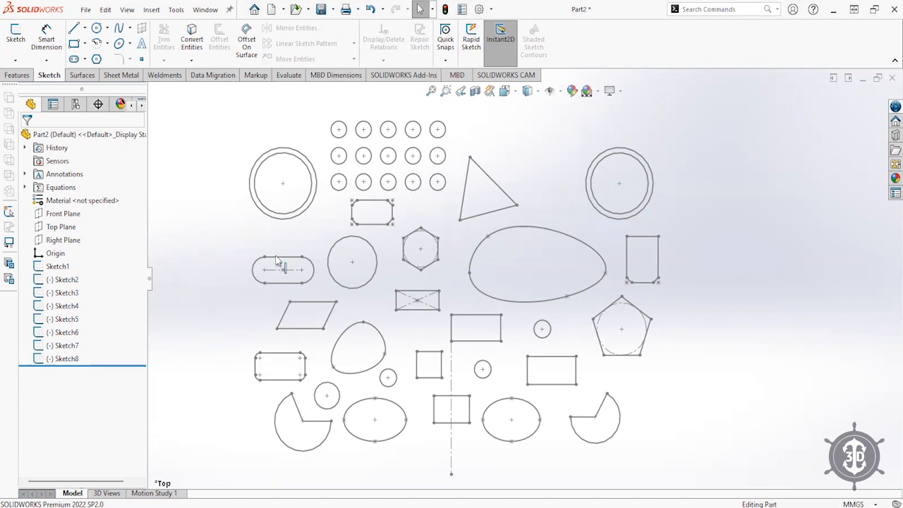
- Edit Sketch4 and change the slot's height from 50 to 75 mm
left_click(55, 307)
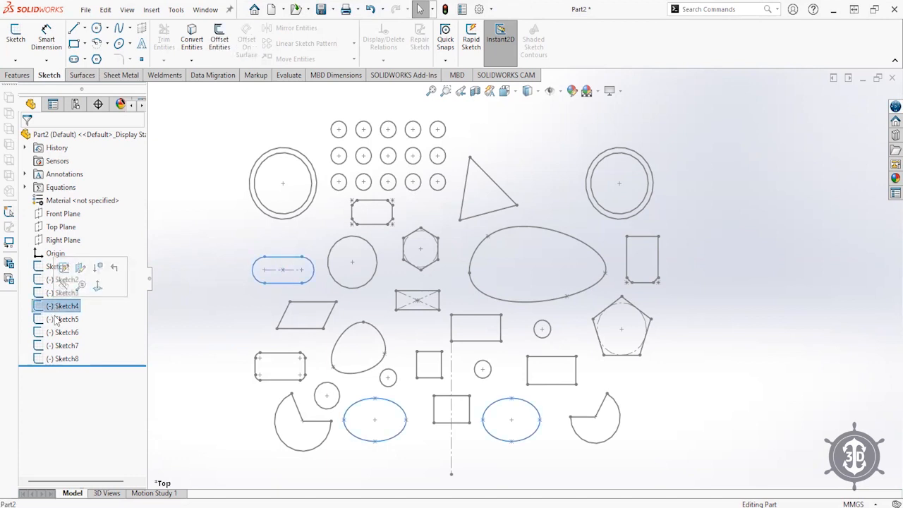
left_click(168, 409)
left_click(41, 308)
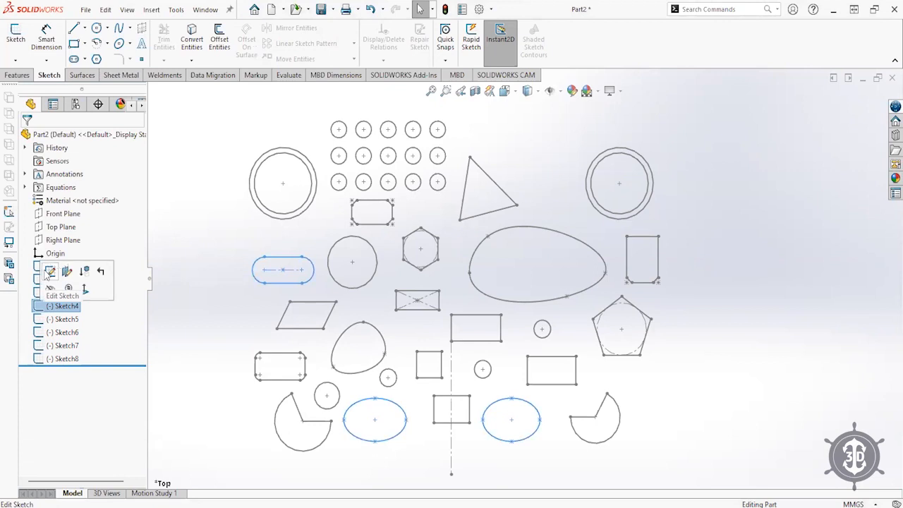
left_click(50, 272)
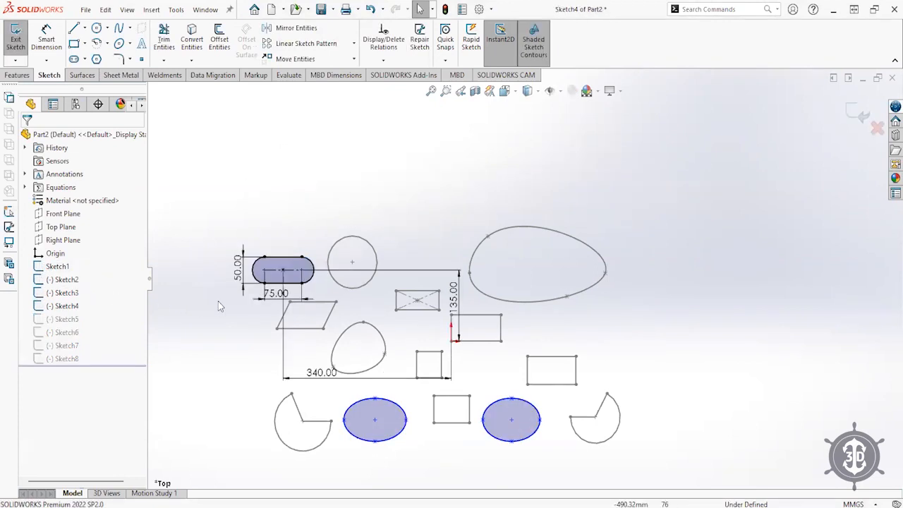
double_click(238, 268)
type("75")
key("Return")
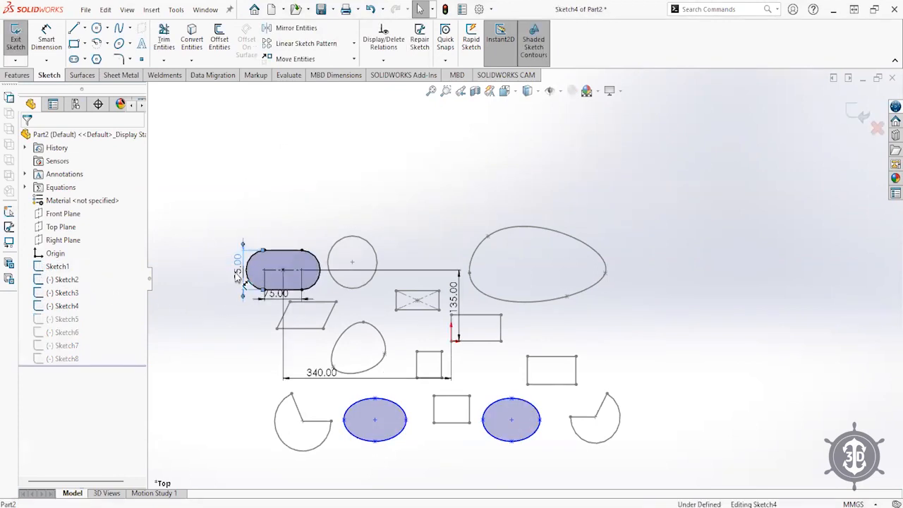
- Set the slot width to 100 mm and the offset to 350 mm, then exit Sketch4
double_click(282, 295)
type("100")
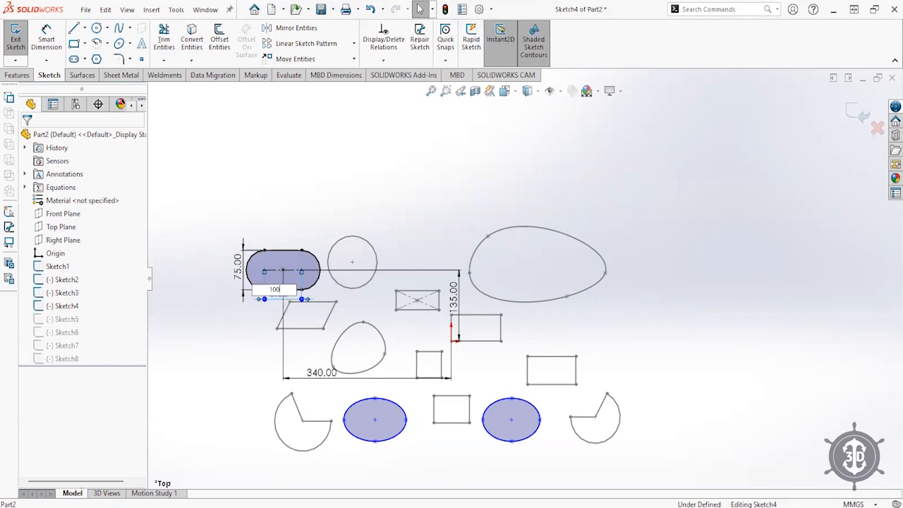
key("Return")
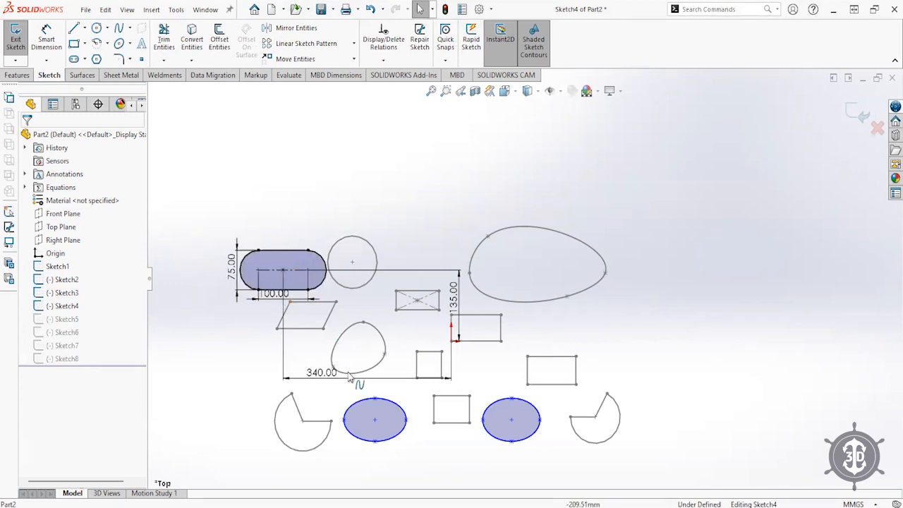
double_click(327, 377)
type("3")
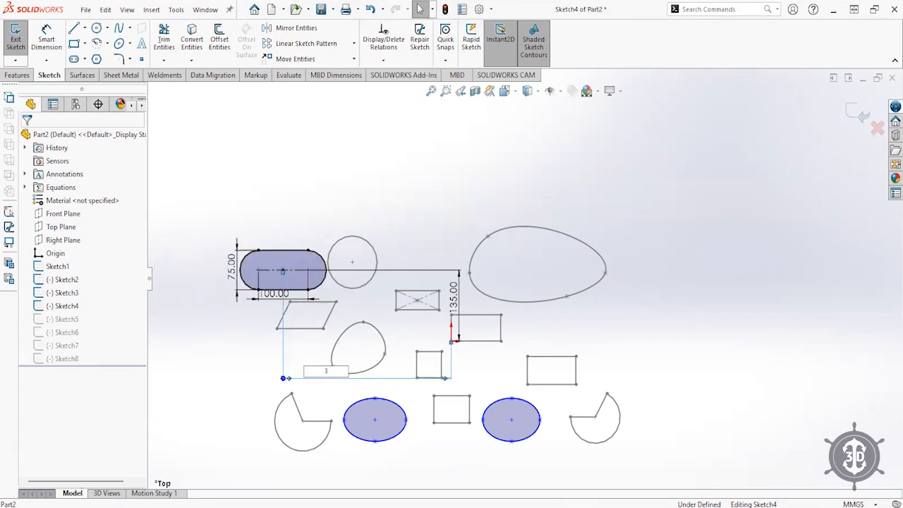
type("50")
key("Return")
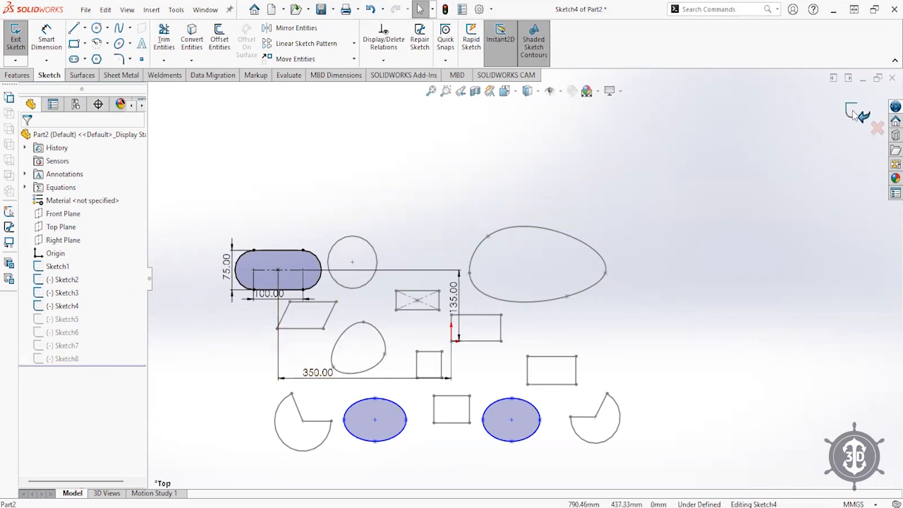
left_click(853, 113)
left_click(282, 254)
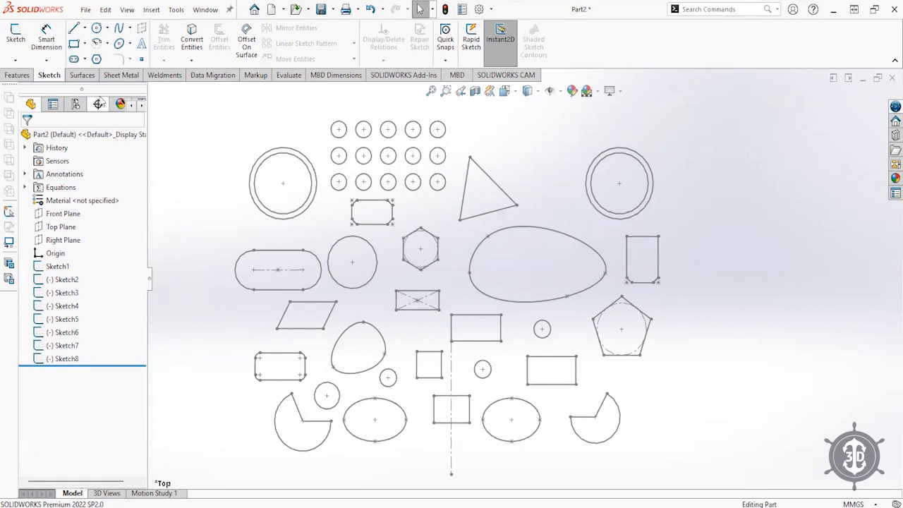
- Switch the CommandManager to the Features tab after a brief look at the Sketch tab
left_click(18, 75)
left_click(51, 75)
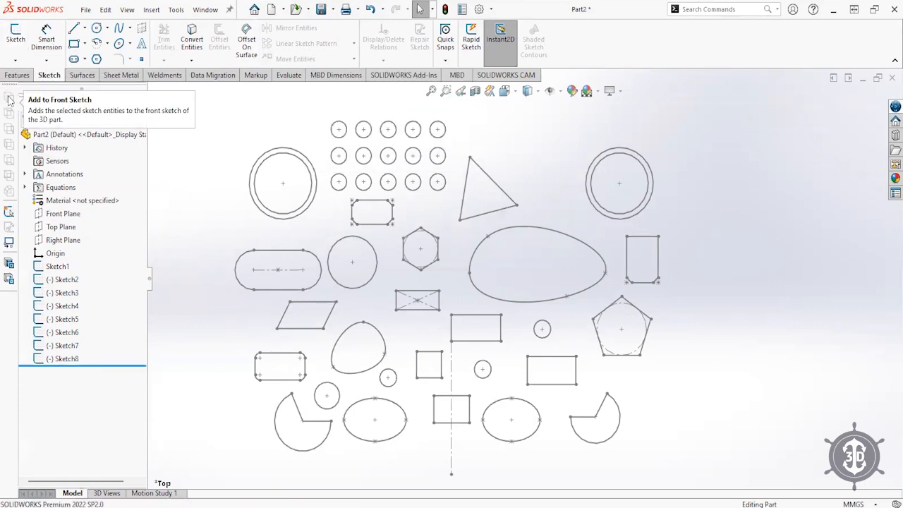
left_click(16, 74)
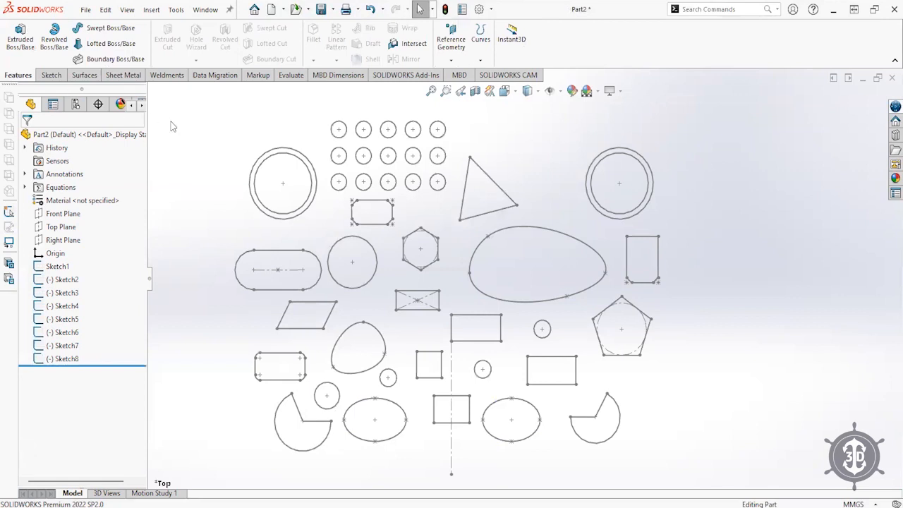
- Extrude Sketch1's circle and two rectangles about 245 mm as Boss-Extrude1
left_click(56, 268)
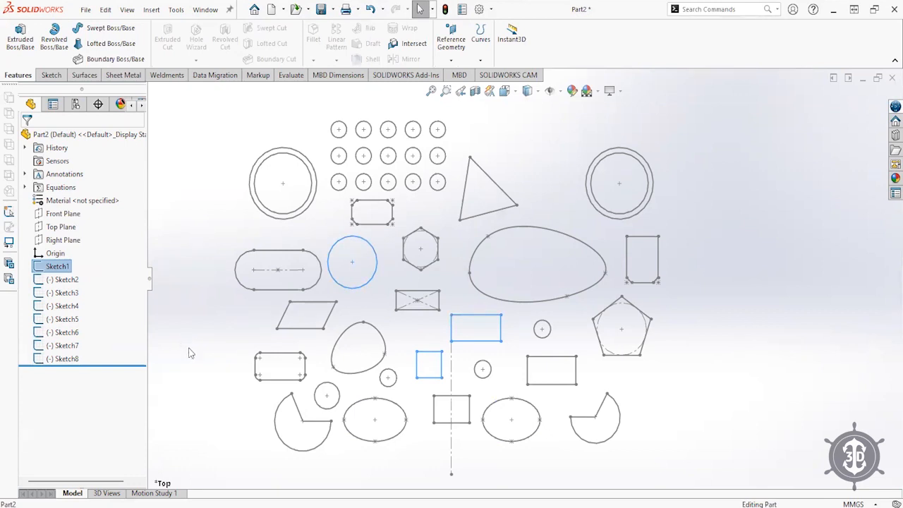
left_click(22, 53)
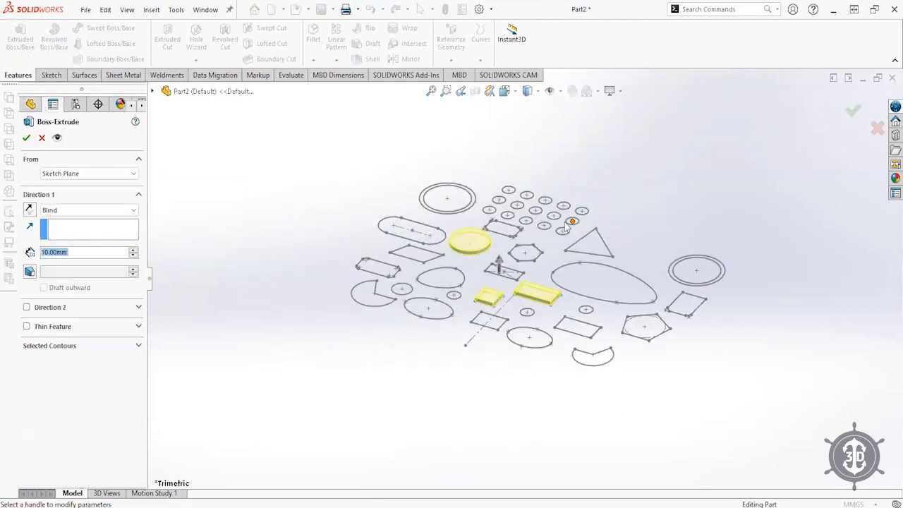
mouse_move(499, 266)
left_mouse_down()
mouse_move(502, 220)
mouse_move(501, 240)
left_mouse_up()
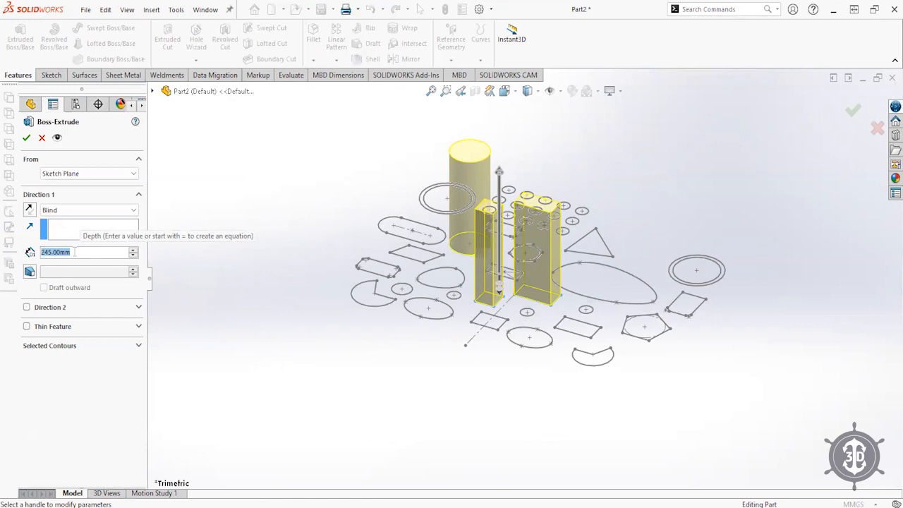
key("Return")
mouse_move(435, 262)
middle_mouse_down()
mouse_move(448, 239)
mouse_move(481, 283)
mouse_move(467, 280)
middle_mouse_up()
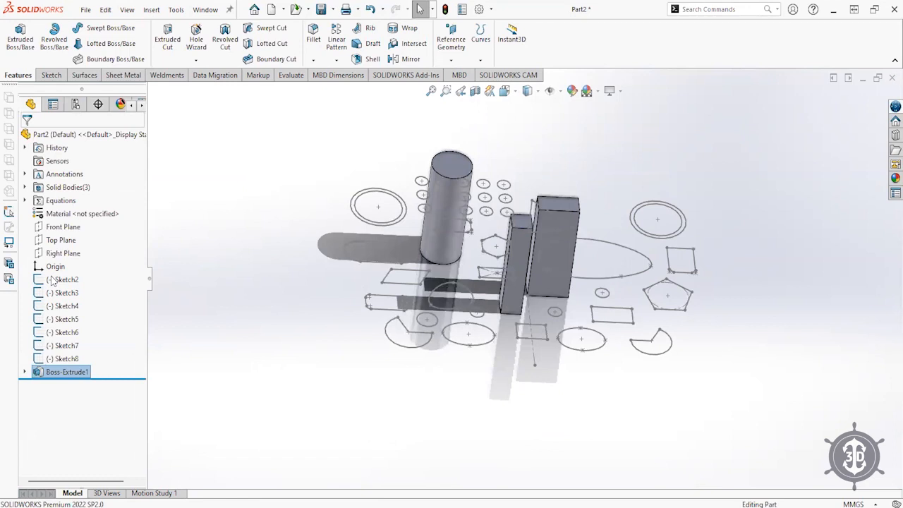
left_click(52, 281)
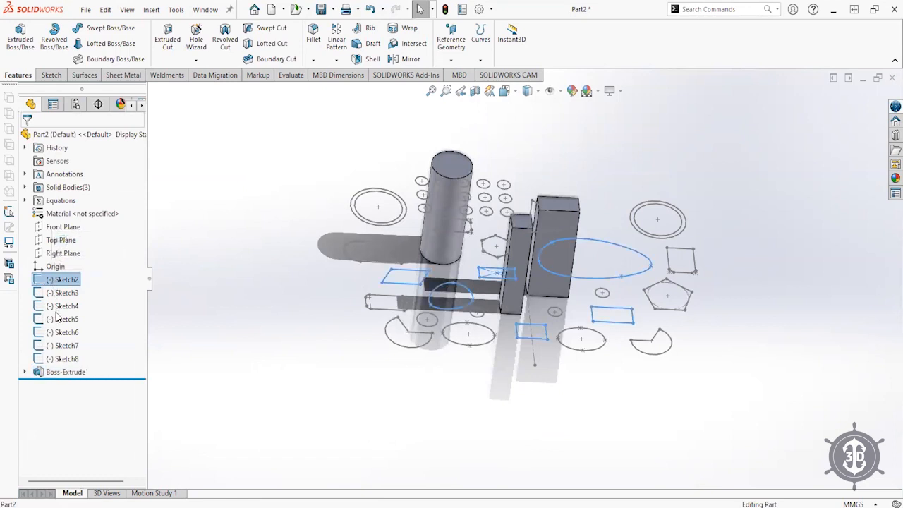
- Extrude Sketch2's shapes, then extrude Sketch3's shapes 300 mm
left_click(20, 35)
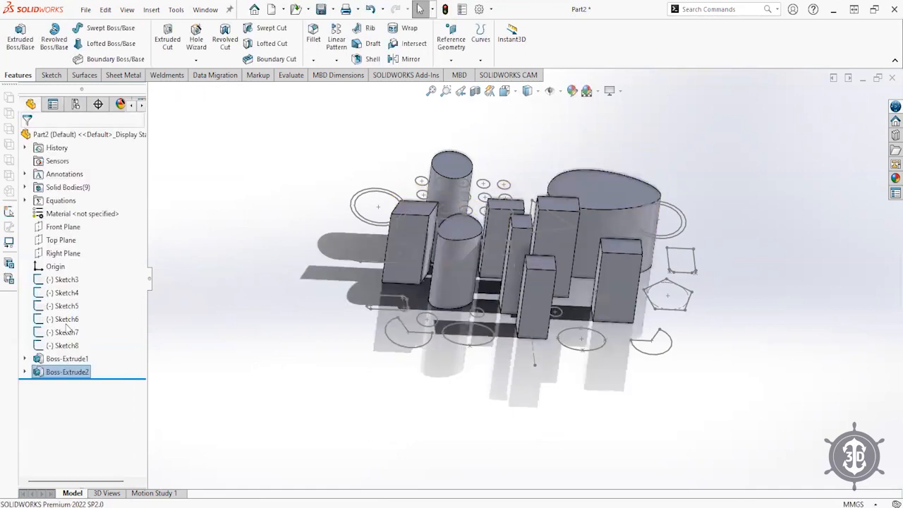
left_click(62, 280)
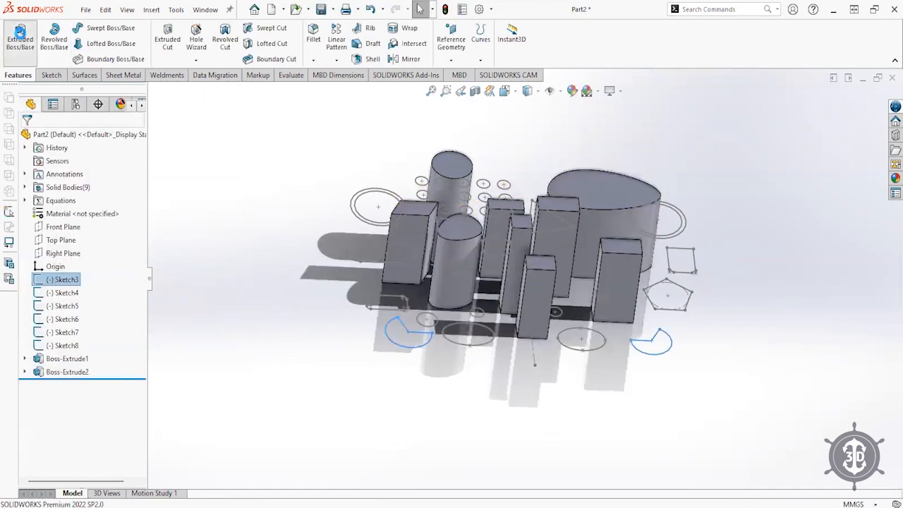
left_click(20, 33)
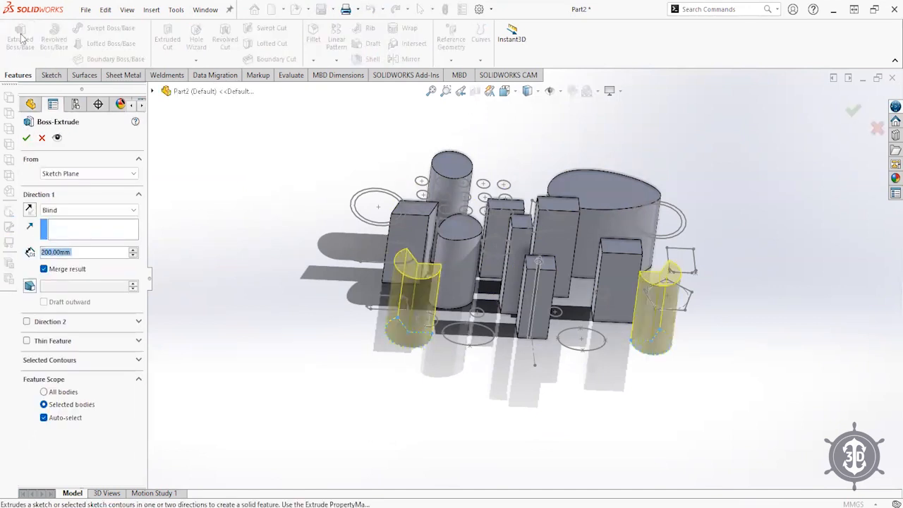
type("300")
key("Return")
- Extrude Sketch5's hexagon and pentagon 300 mm as Boss-Extrude4
left_click(56, 282)
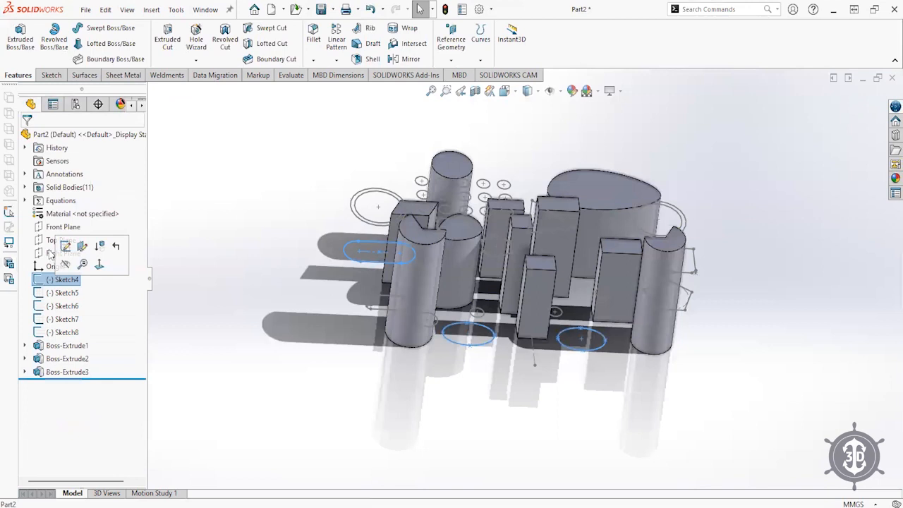
left_click(56, 293)
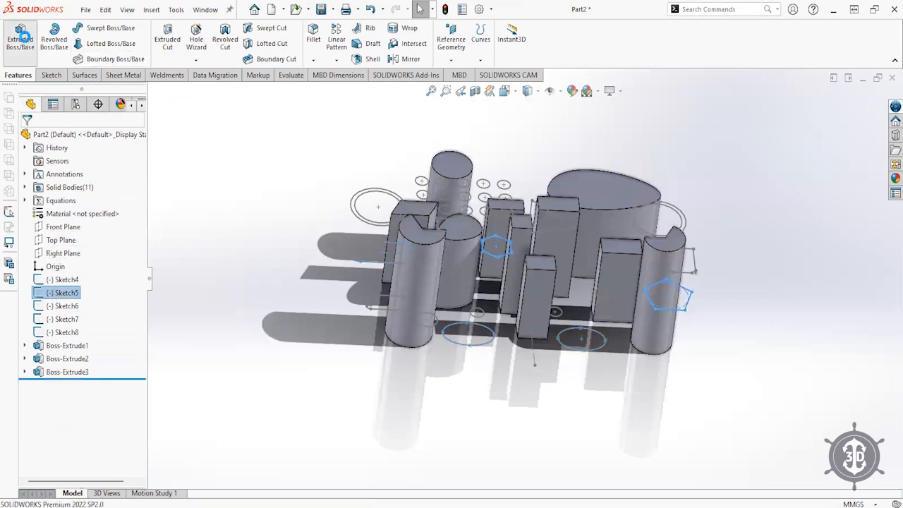
left_click(20, 35)
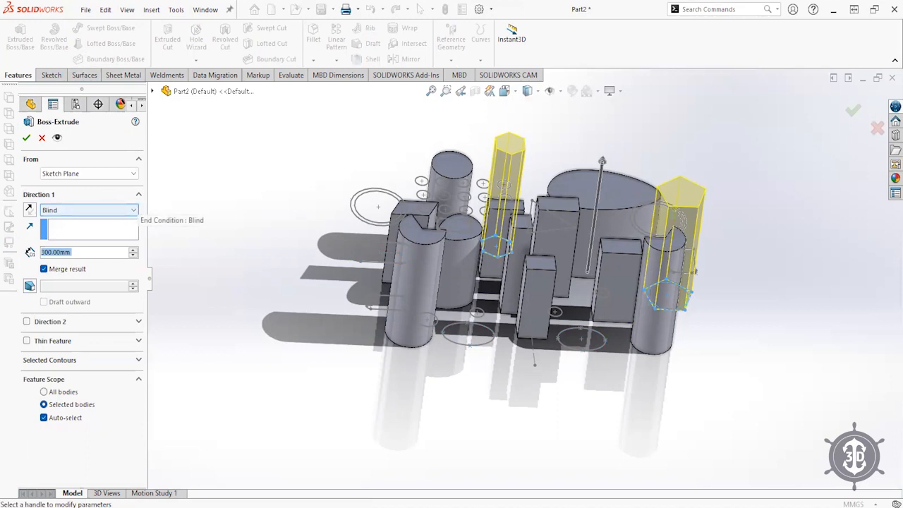
key("Return")
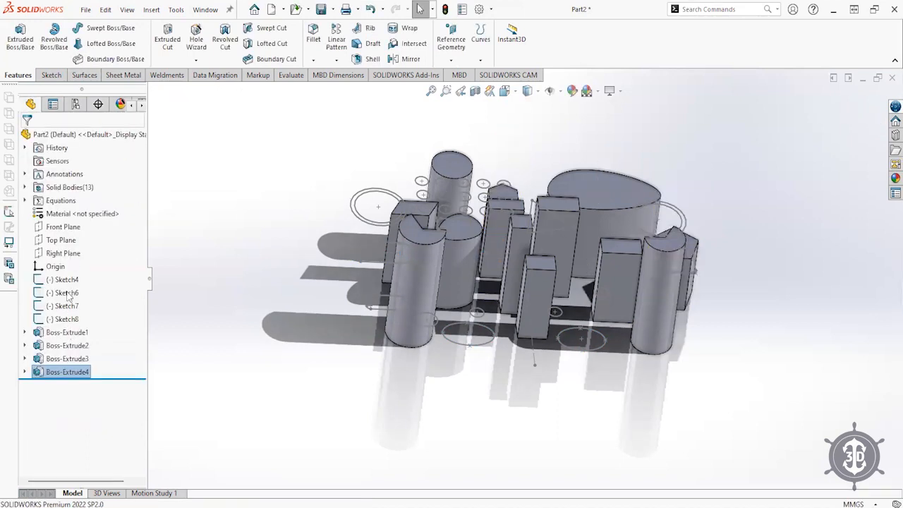
left_click(67, 292)
left_click(67, 292)
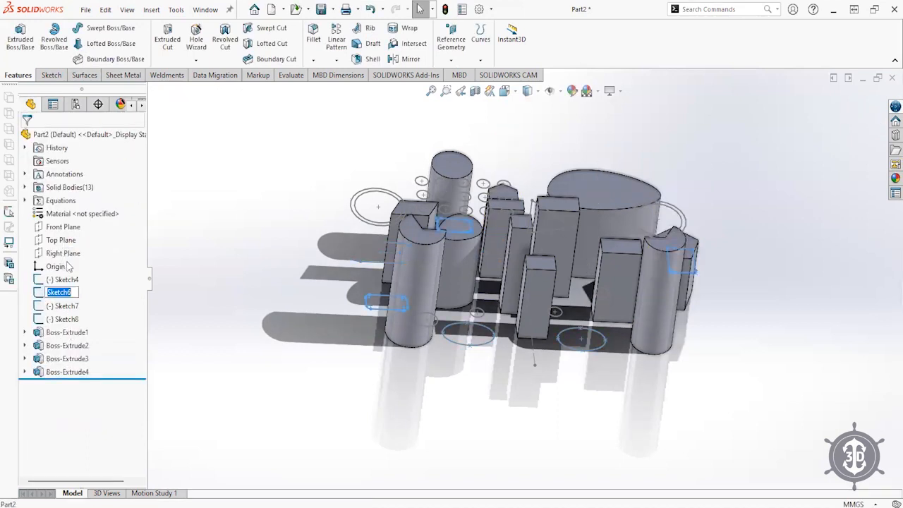
- Extrude Sketch6's three rectangles at the default depth as Boss-Extrude5
left_click(42, 291)
left_click(52, 255)
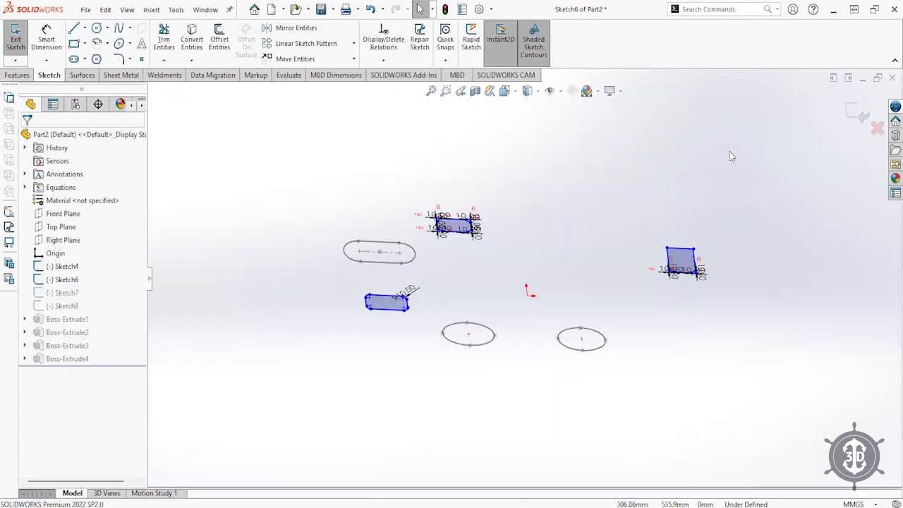
left_click(857, 114)
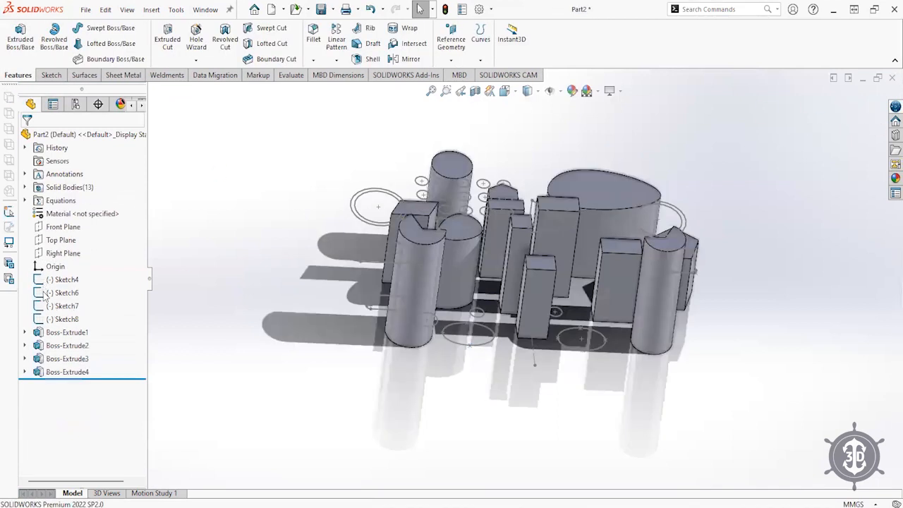
left_click(46, 292)
left_click(19, 37)
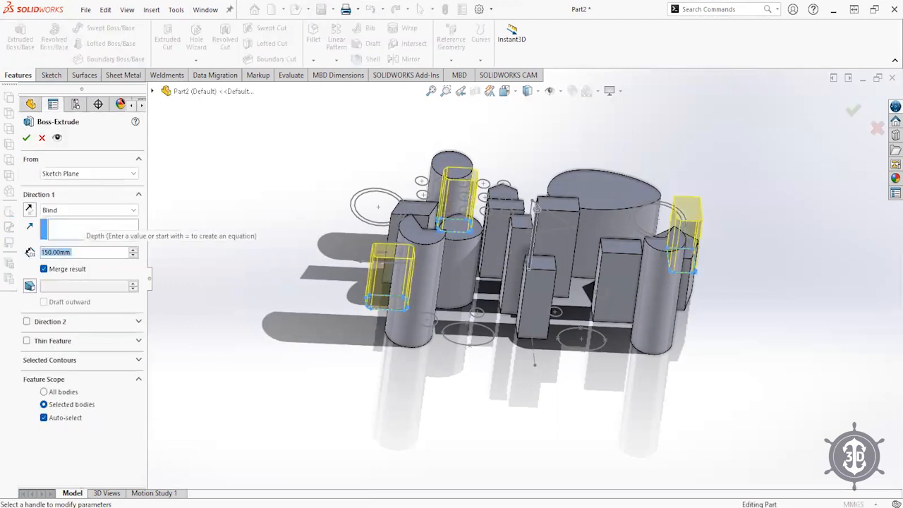
key("Return")
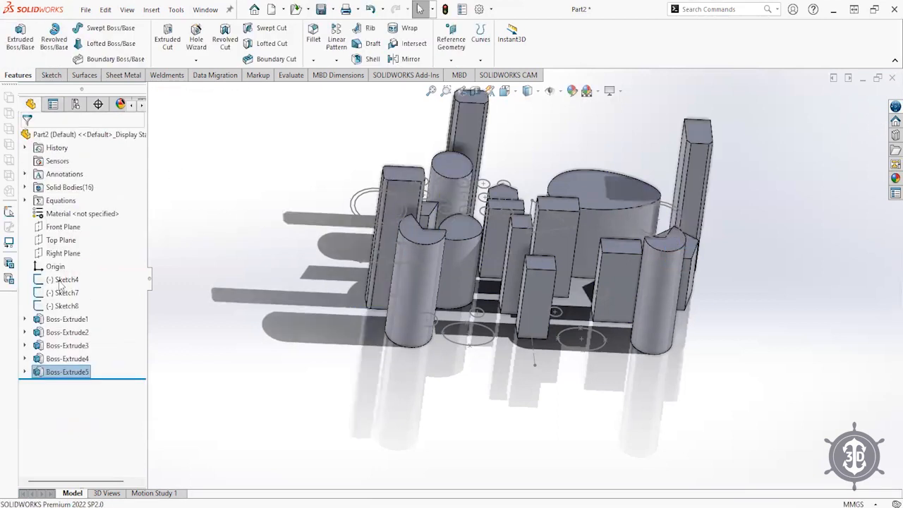
left_click(50, 293)
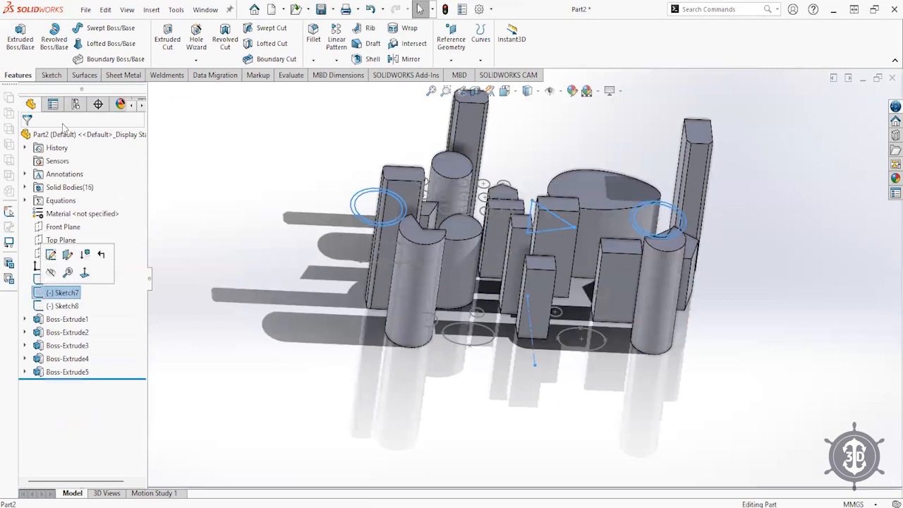
- Extrude Sketch7's tube and triangle outlines 300 mm as Boss-Extrude6
left_click(20, 44)
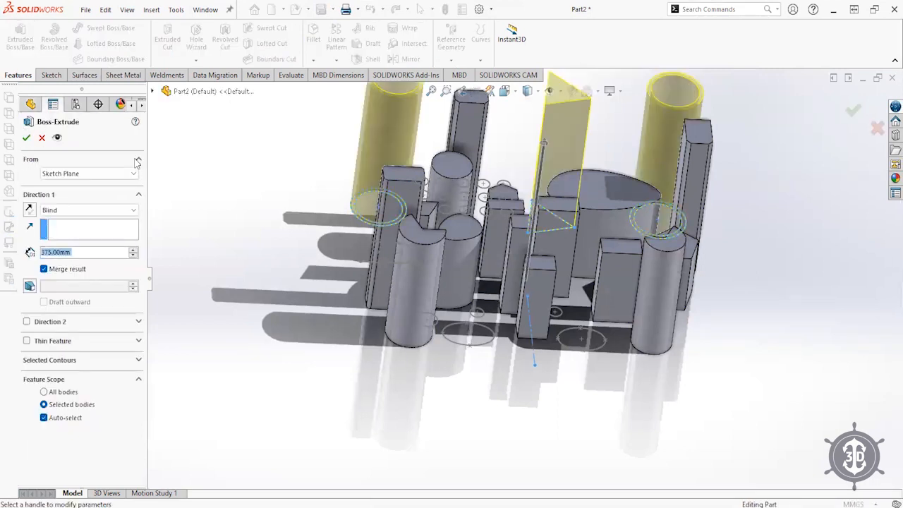
type("30")
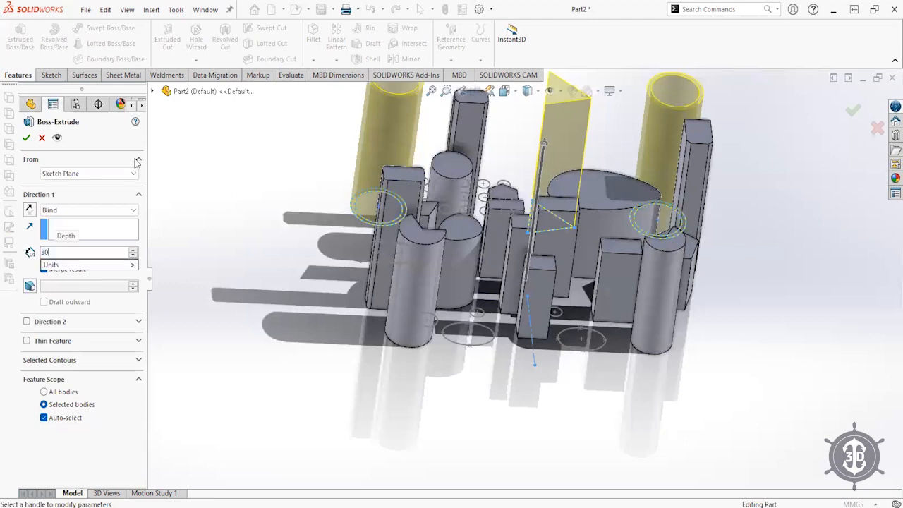
type("0")
key("Return")
key("Return")
scroll(464, 192, "up", 5)
scroll(466, 197, "down", 5)
- Orbit around the new solids, then snap the model to the Isometric view
middle_click_drag(527, 222, 527, 303)
left_click(469, 200)
middle_click_drag(482, 235, 461, 270)
middle_click_drag(547, 267, 564, 217)
left_click(506, 92)
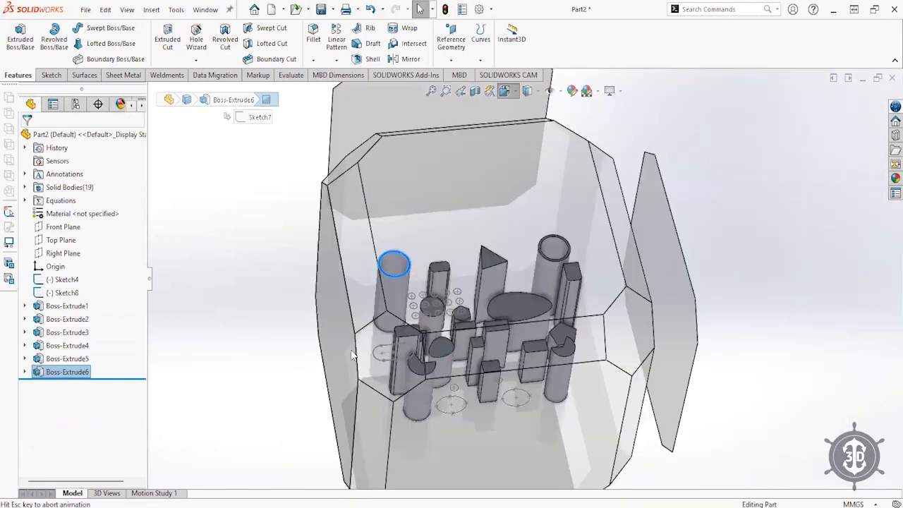
left_click(352, 355)
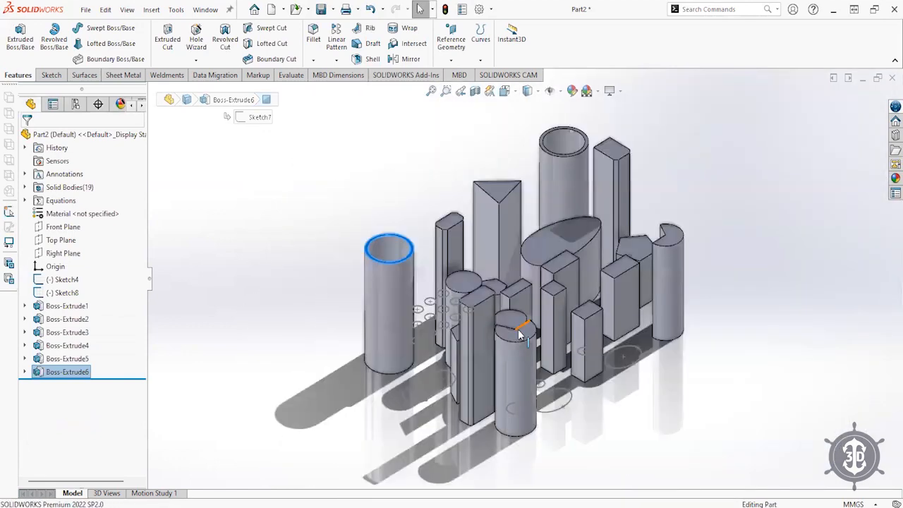
left_click(55, 293)
- Extrude Sketch8's circles into 350 mm rods and Sketch4's slots into 300 mm posts
left_click(19, 37)
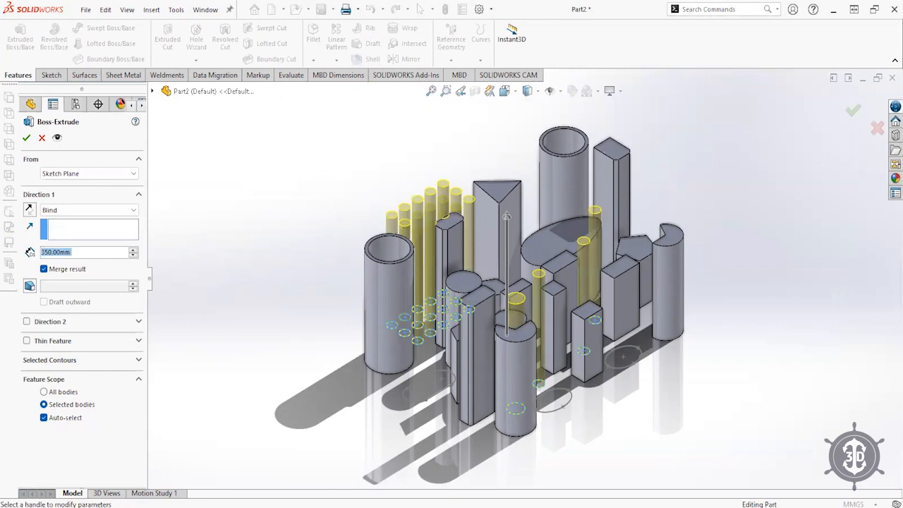
key("Return")
left_click(65, 283)
left_click(19, 37)
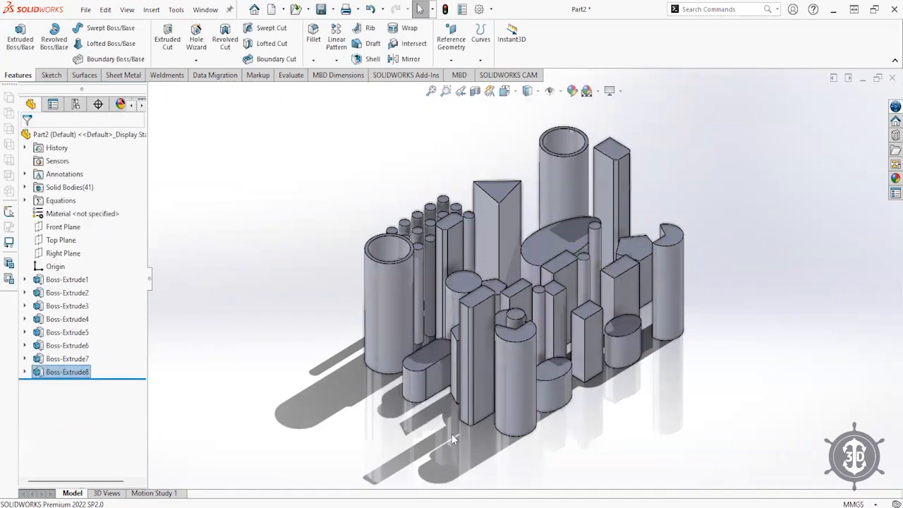
middle_click_drag(557, 371, 495, 273)
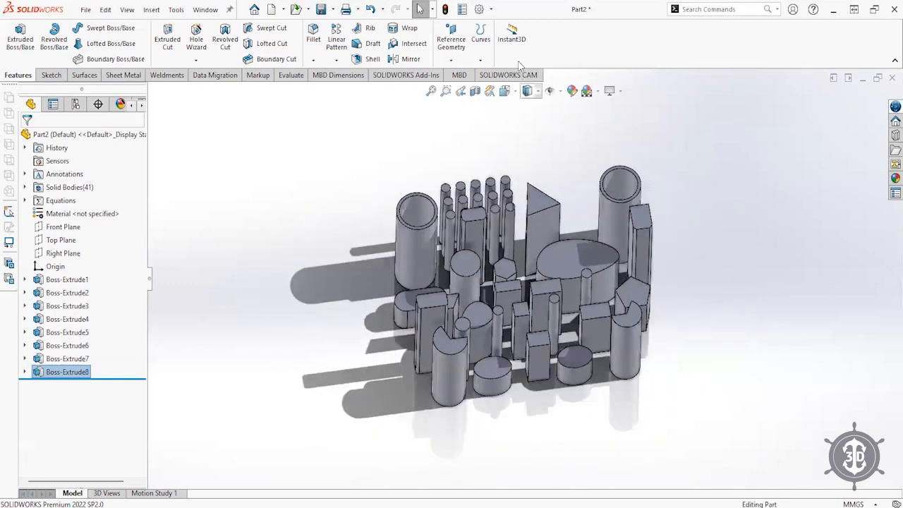
left_click(506, 92)
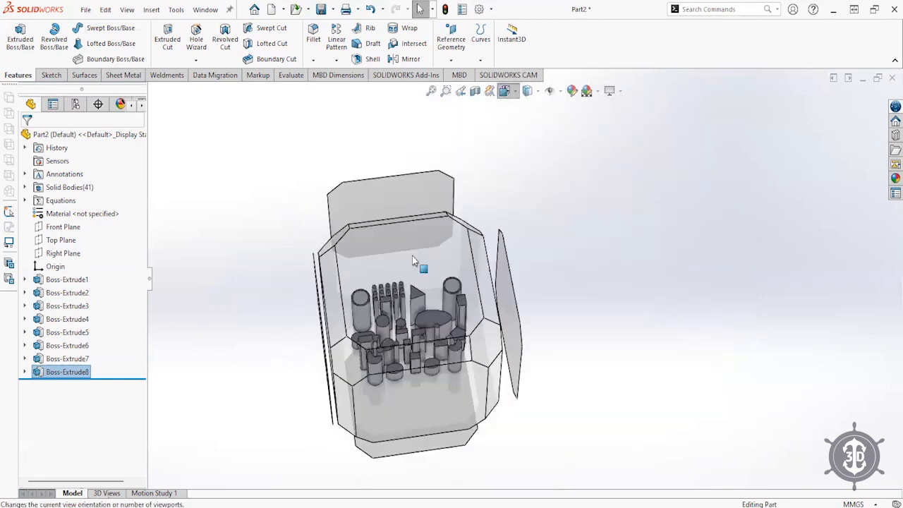
- Switch to the Top view, zoom out, and select Boss-Extrude1 through Boss-Extrude8
left_click(413, 258)
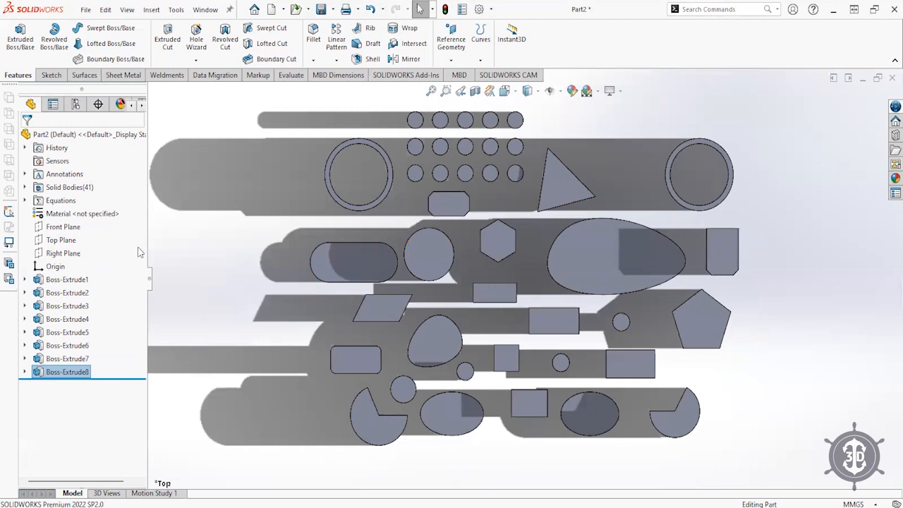
left_click(254, 231)
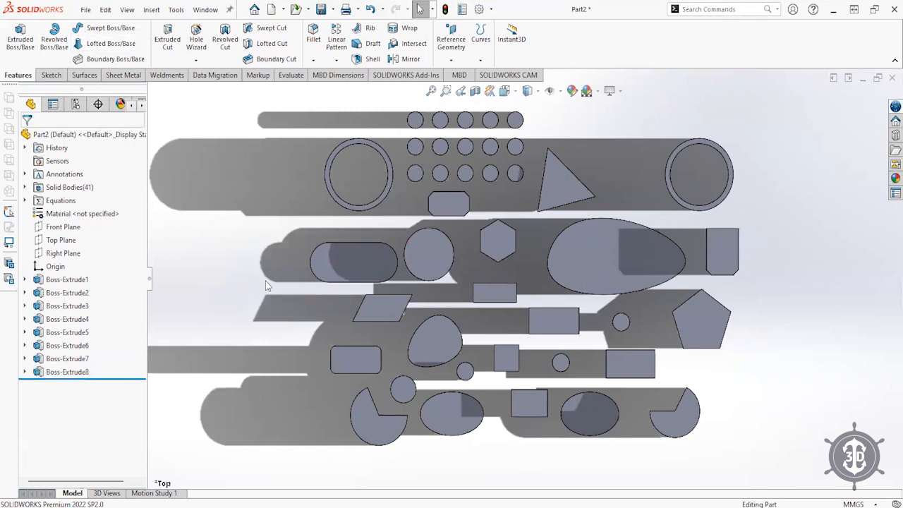
scroll(520, 362, "up", 2)
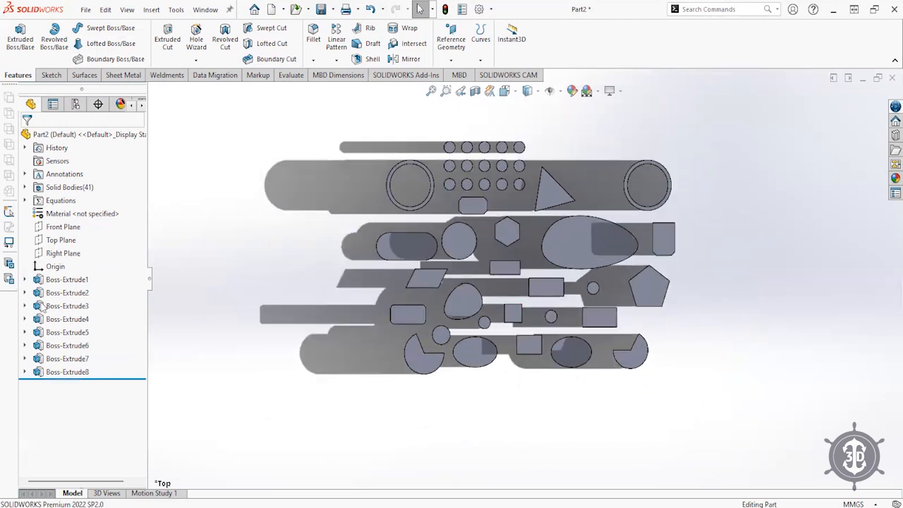
left_click(48, 284)
left_click(49, 372, "shift")
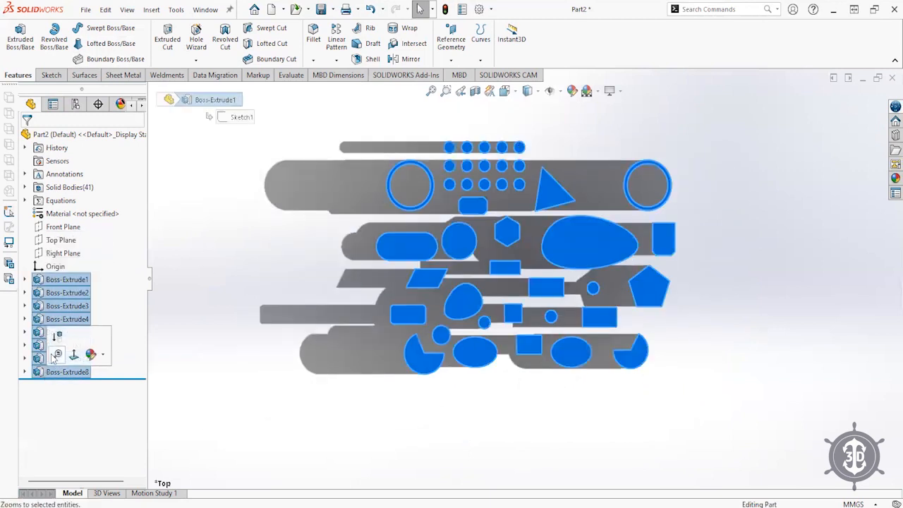
- Expand Solid Bodies(41), select every body and hide them all
right_click(42, 284)
left_click(36, 268)
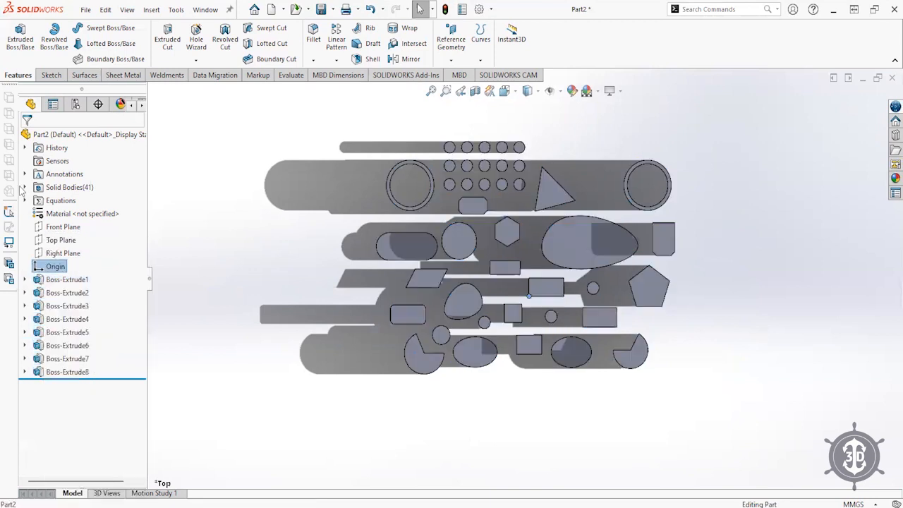
left_click(25, 188)
left_click(67, 148)
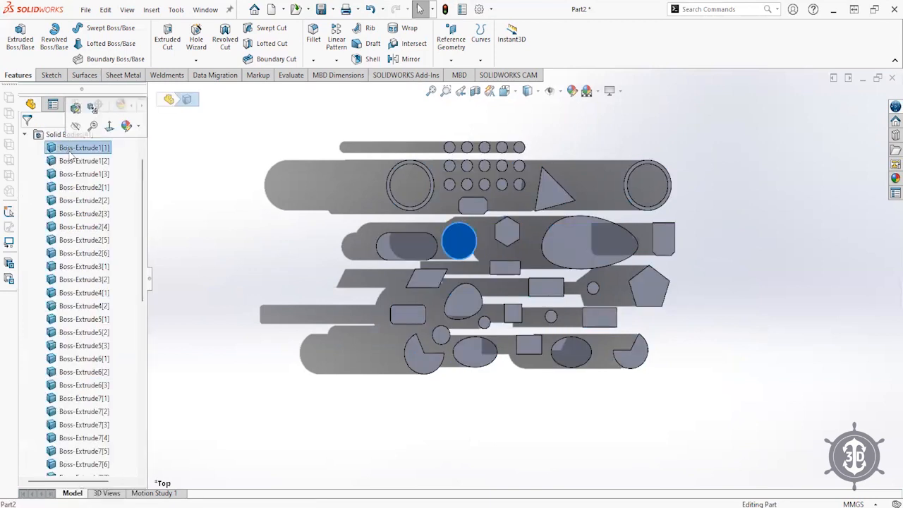
scroll(98, 325, "down", 7)
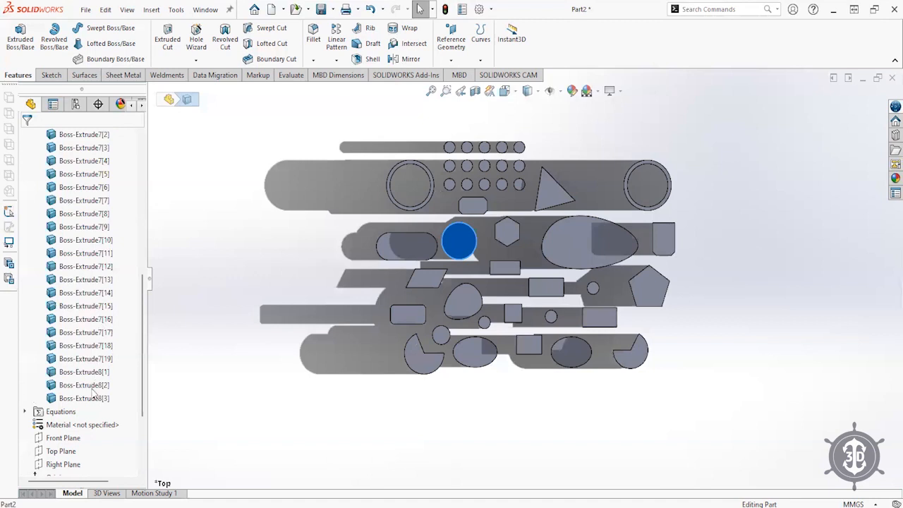
left_click(91, 388, "shift")
left_click(90, 398, "shift")
left_click(98, 383)
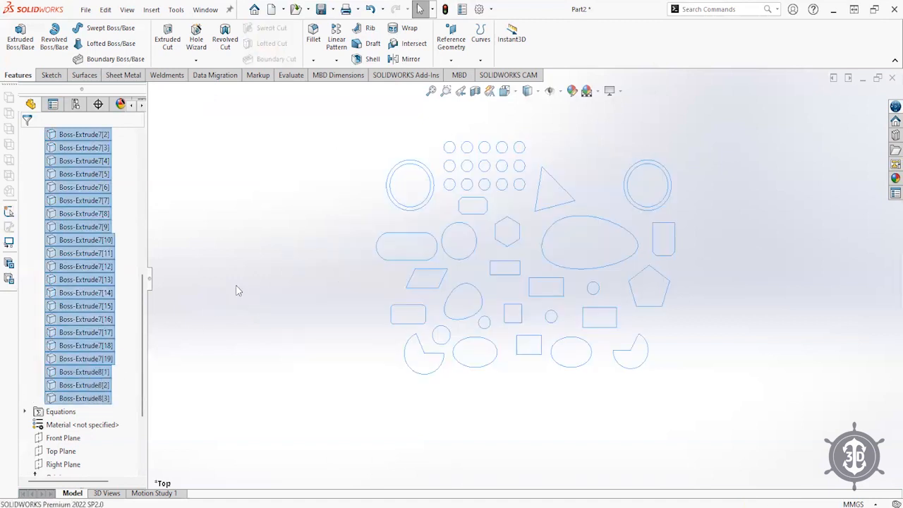
- Clear the selection, collapse the Solid Bodies folder and select the Top Plane
left_click(238, 290)
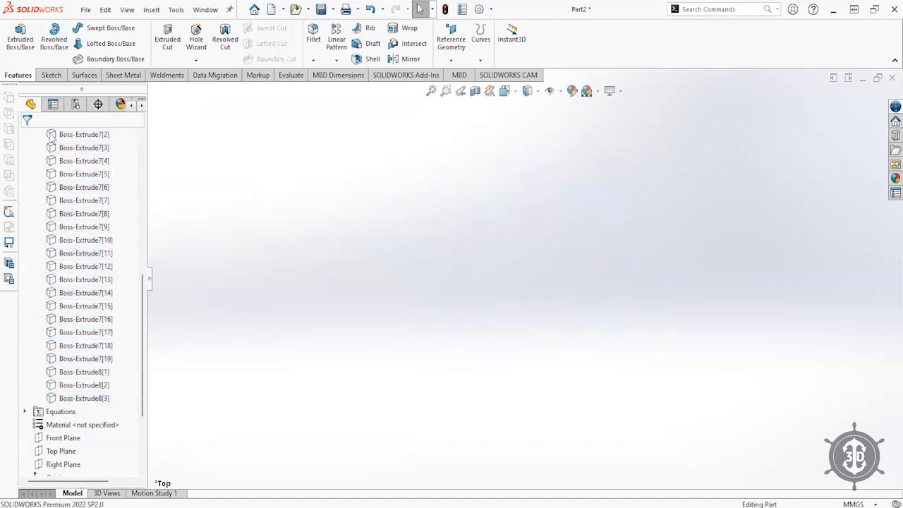
scroll(113, 314, "up", 8)
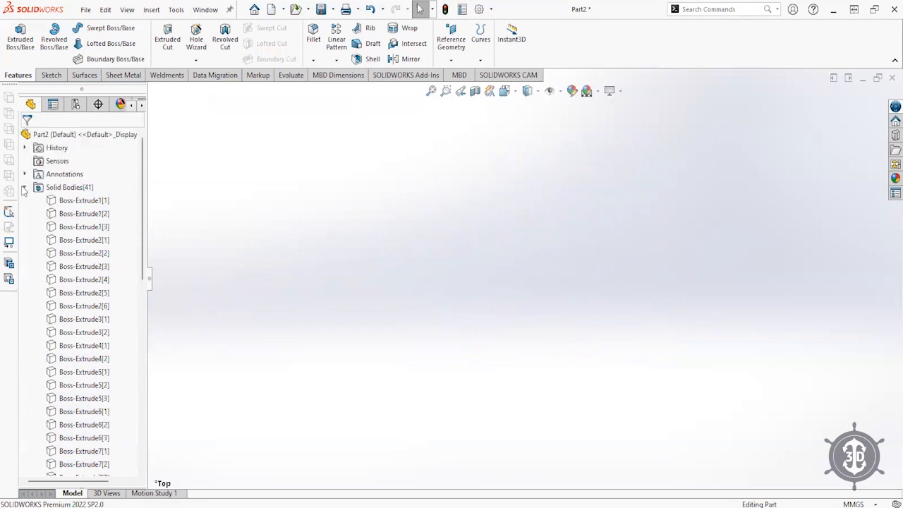
left_click(24, 188)
left_click(57, 241)
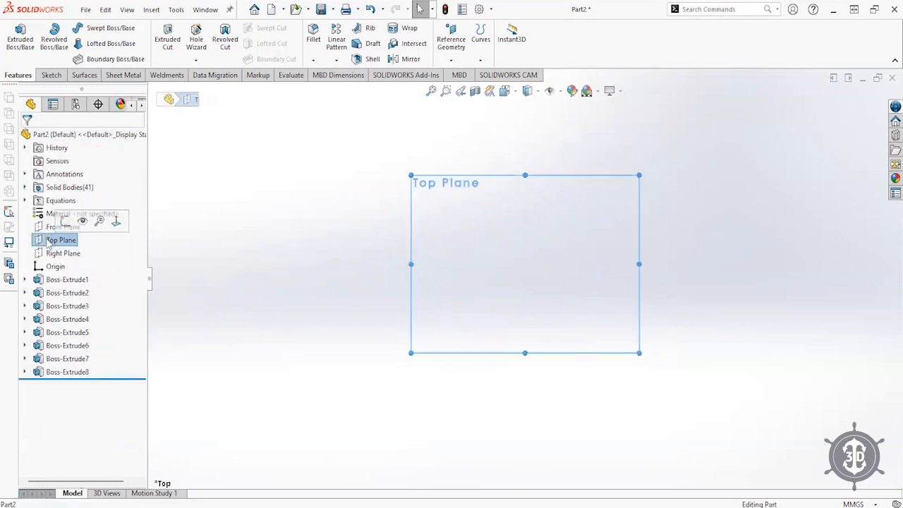
- Sketch a straight line from the origin on the Top Plane as Sketch9
left_click(65, 221)
key("l")
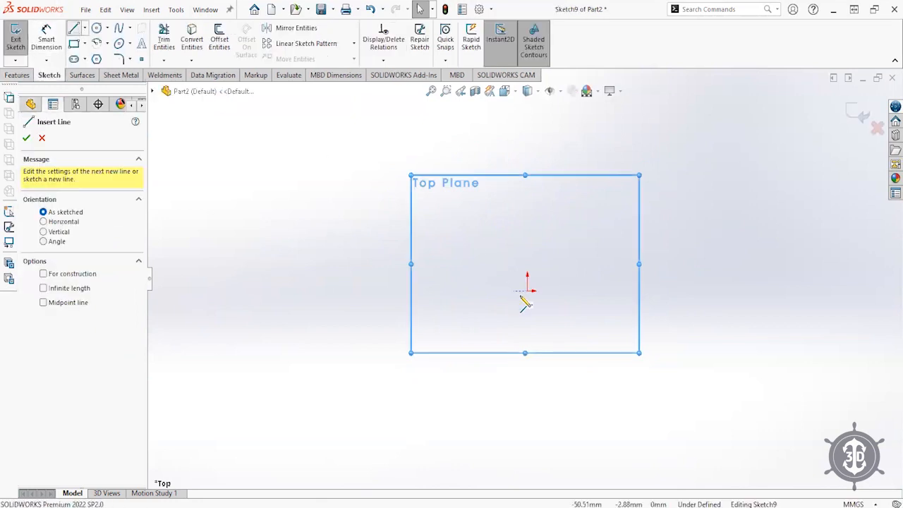
left_click(527, 291)
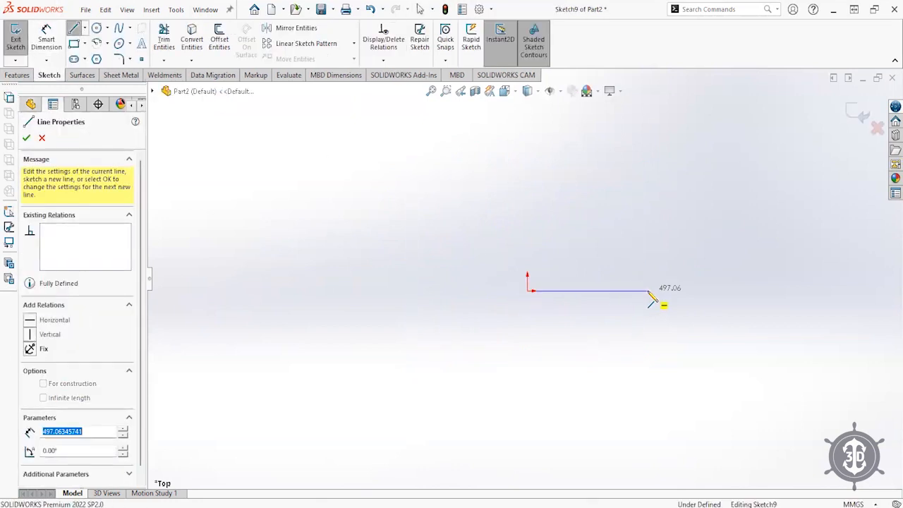
left_click(857, 113)
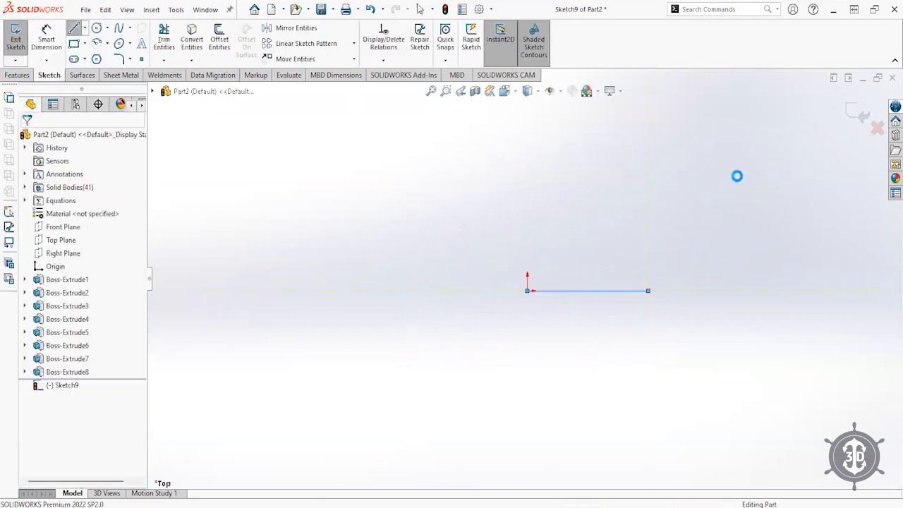
- Start a sketch on the Right Plane, abandoning a circle begun at the origin
left_click(58, 254)
middle_click_drag(510, 389, 537, 304)
left_click(60, 252)
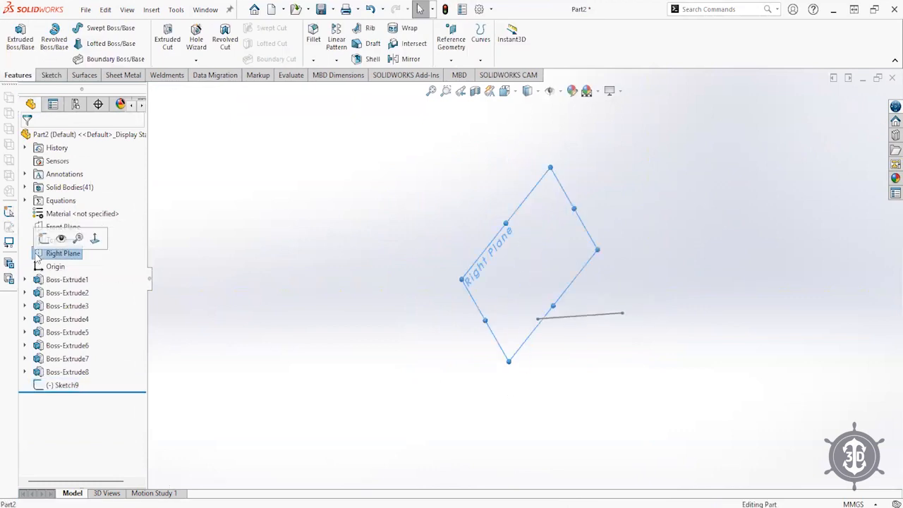
left_click(44, 237)
left_click(96, 28)
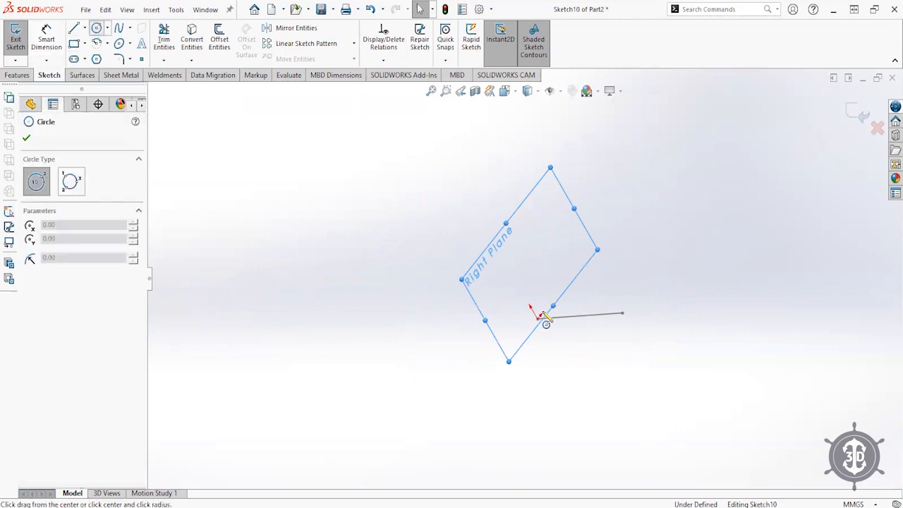
left_click(538, 317)
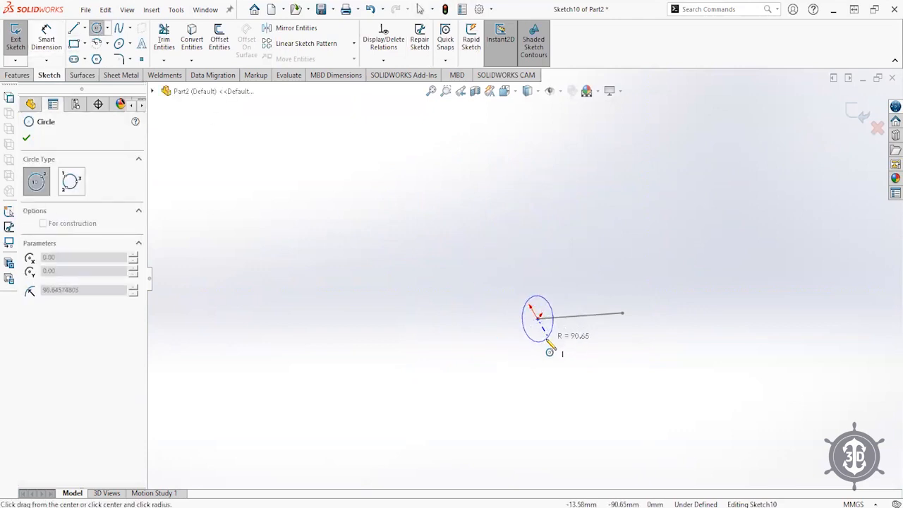
right_click(548, 338)
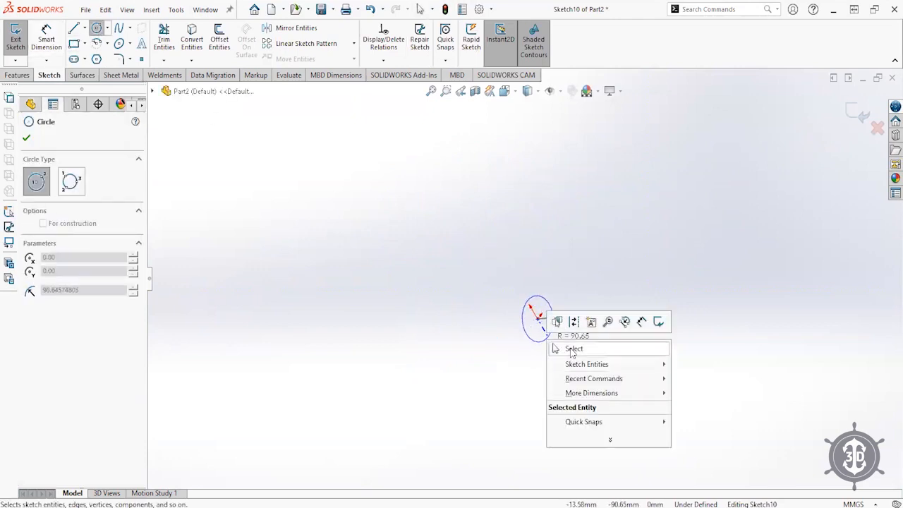
left_click(573, 347)
- Draw a closed line outline starting and ending at the origin, then exit Sketch10
left_click(74, 28)
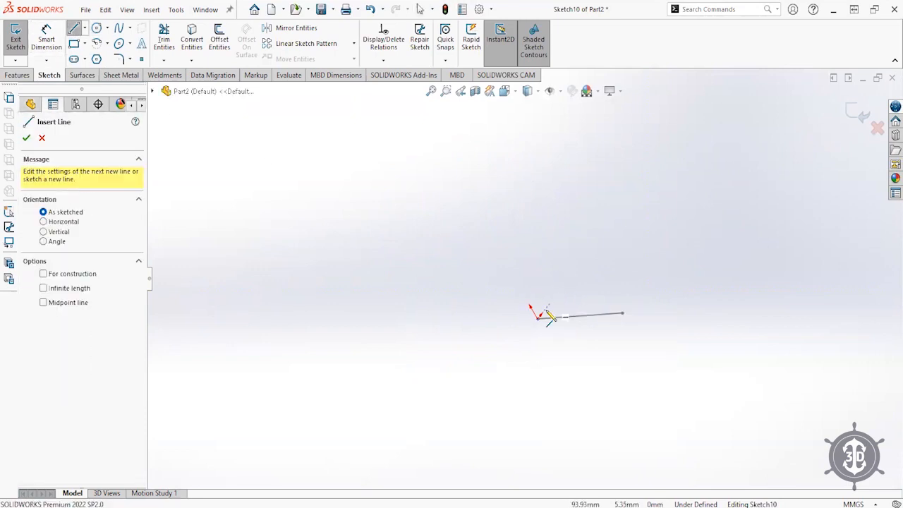
left_click(537, 318)
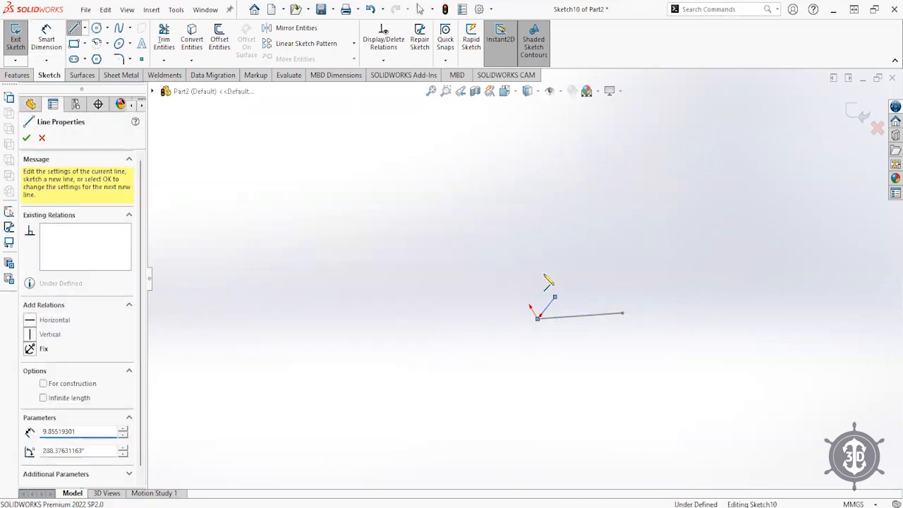
left_click(548, 252)
left_click(498, 315)
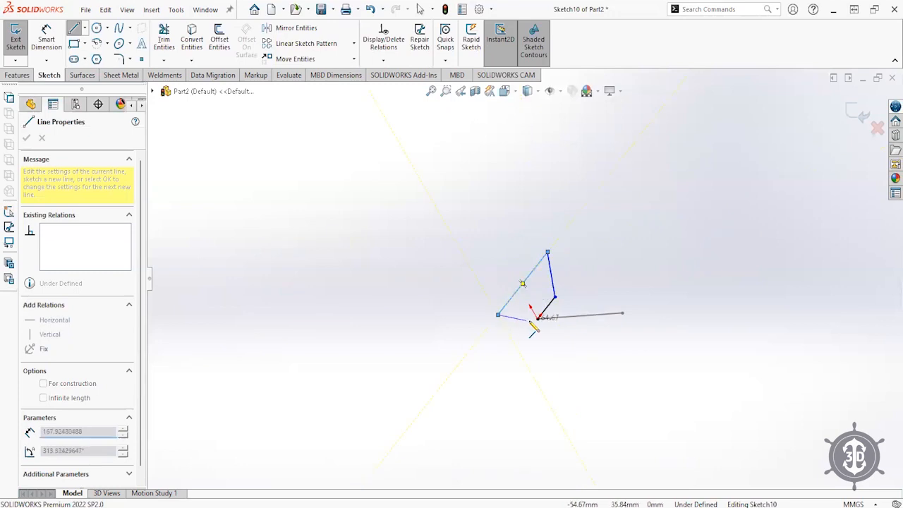
left_click(537, 319)
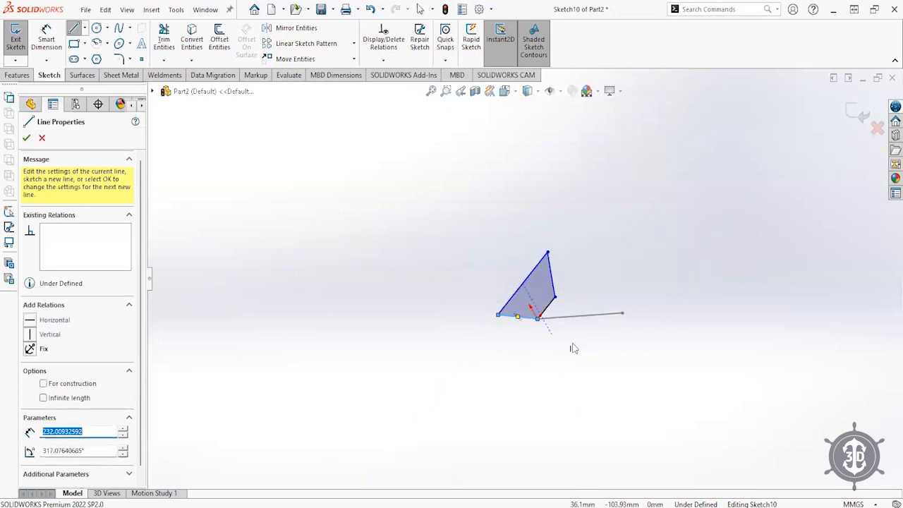
key("Escape")
scroll(575, 315, "down", 2)
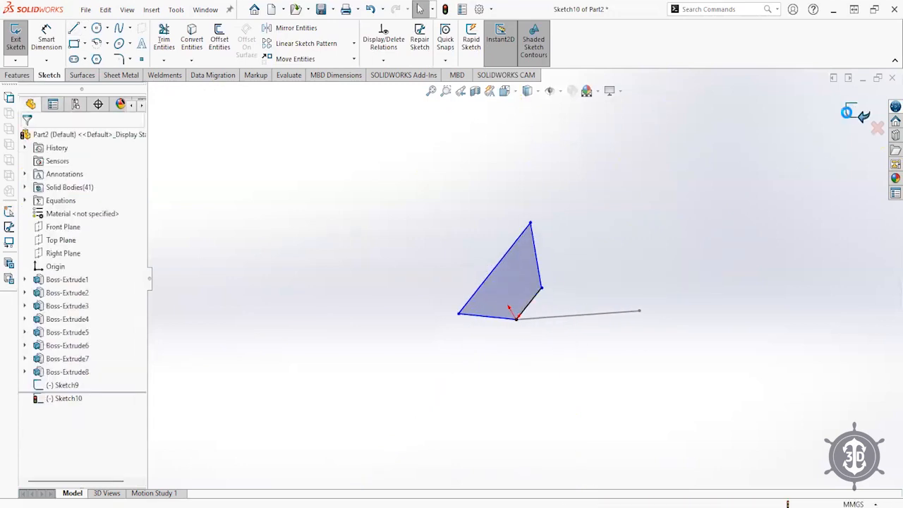
left_click(853, 114)
middle_click_drag(583, 282, 608, 299)
left_click(609, 304)
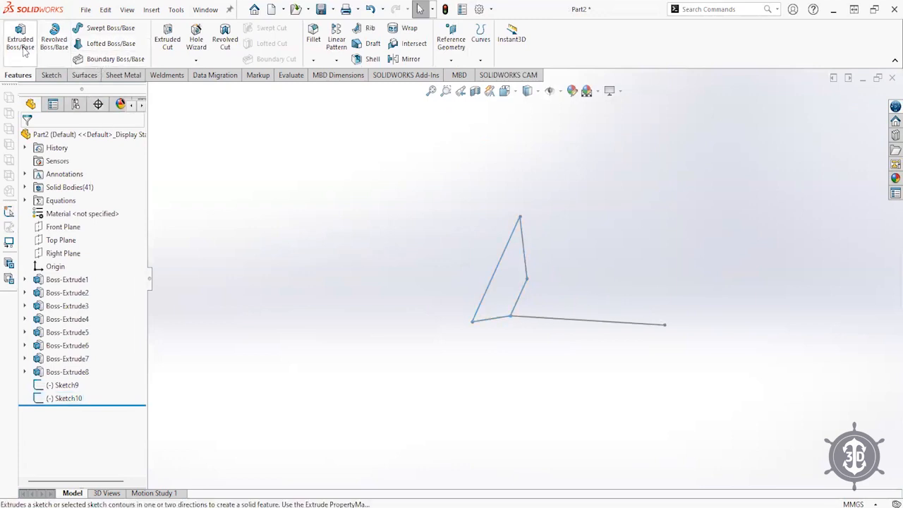
- Create a trial sweep with Sketch10 as the profile and Sketch9's straight line as the path
left_click(99, 29)
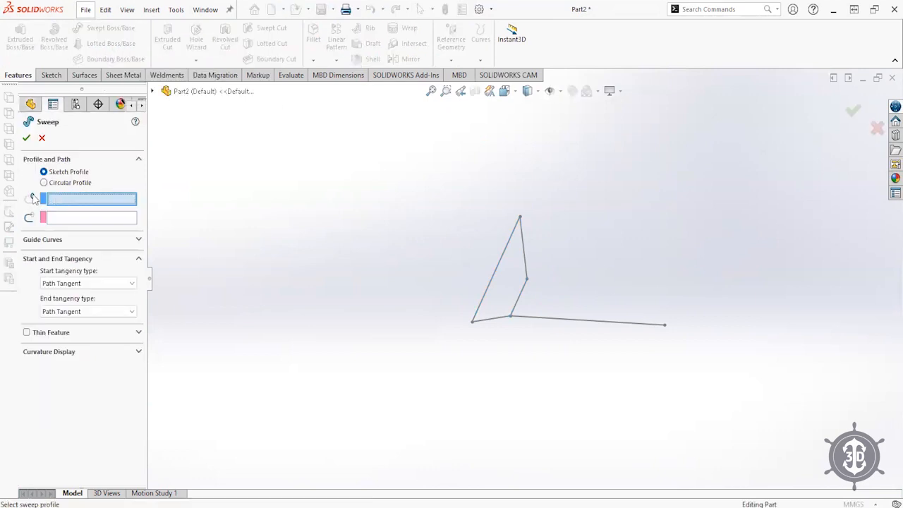
left_click(503, 264)
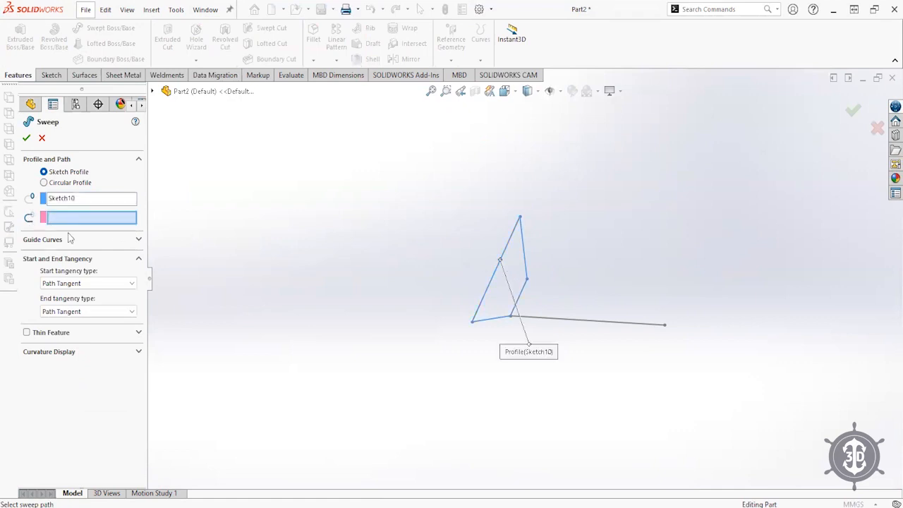
left_click(568, 323)
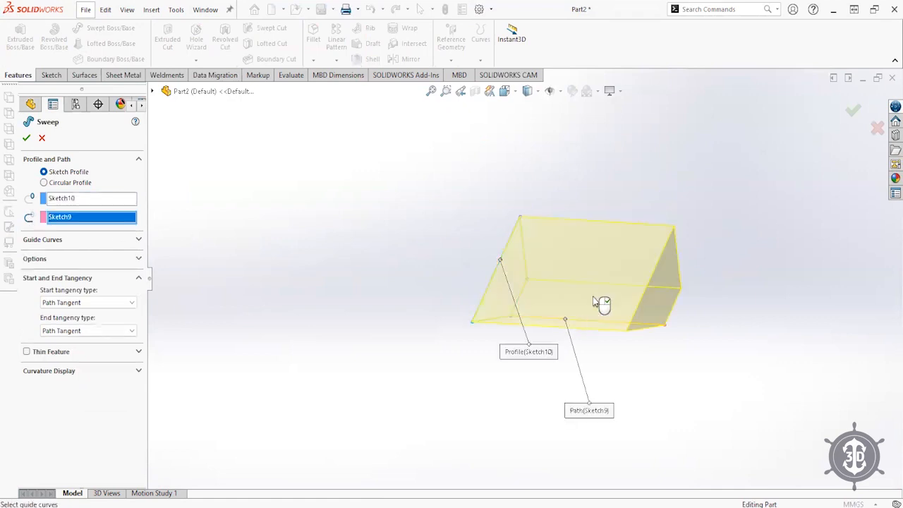
left_click(854, 111)
middle_click_drag(677, 339, 640, 363)
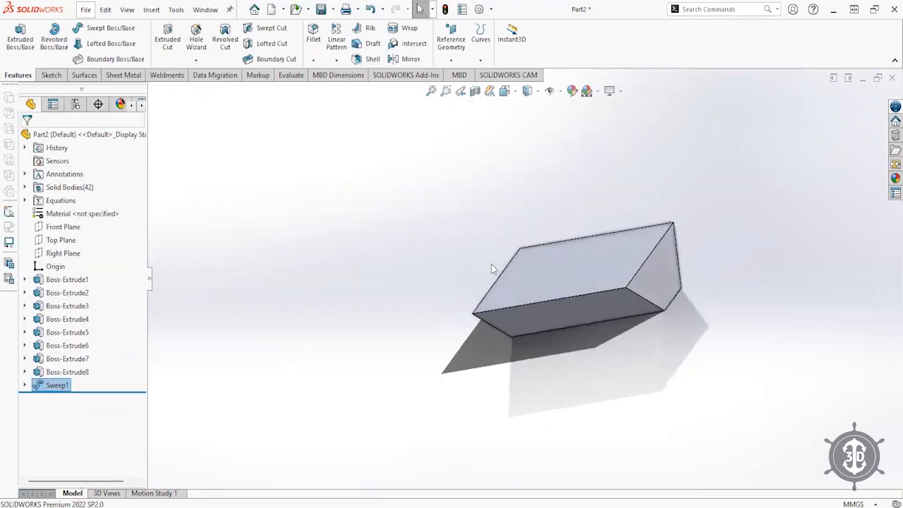
middle_click_drag(505, 302, 451, 300)
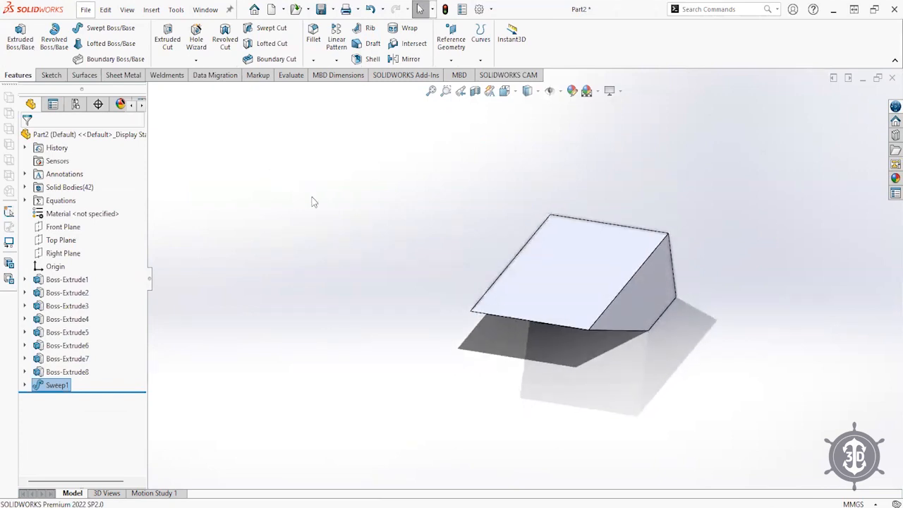
- Delete the Sweep1 feature, confirming Yes, and select the straight path line
left_click(41, 388)
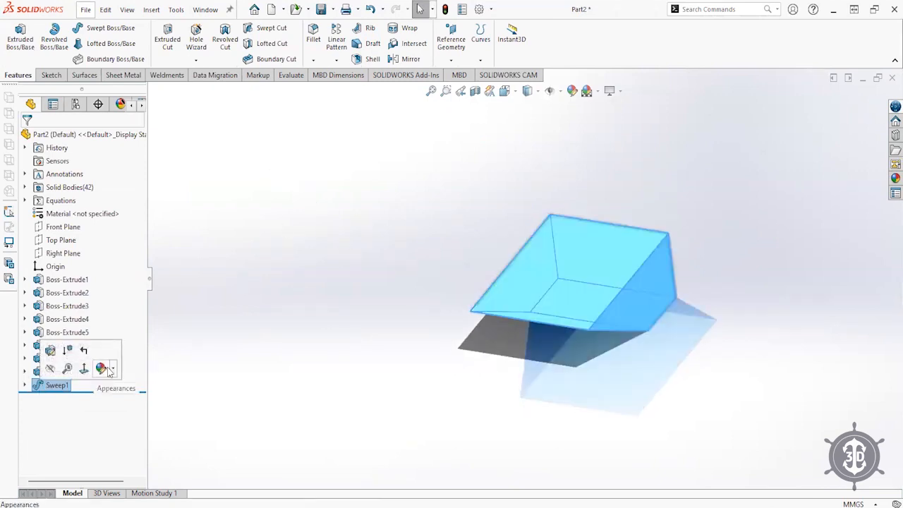
left_click(108, 368)
key("Delete")
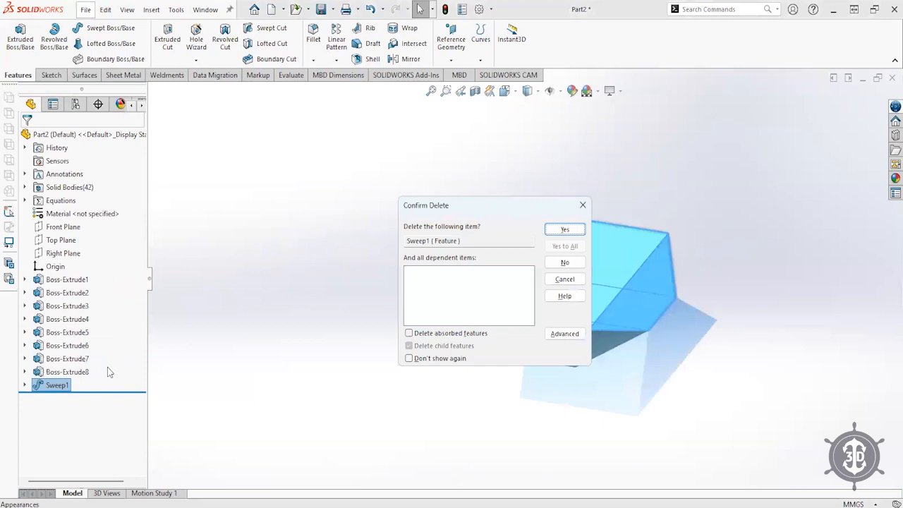
key("Return")
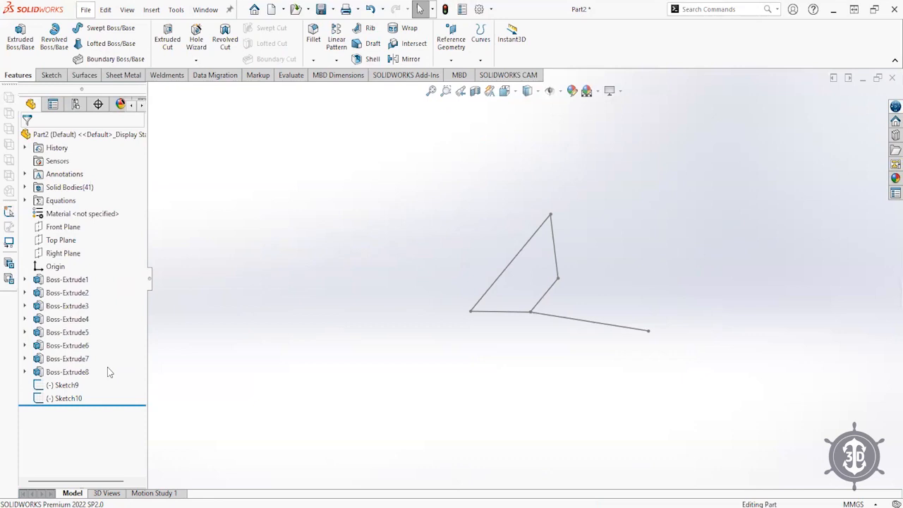
left_click(569, 325)
- Delete the Sketch9 path sketch and select the Right Plane
key("Delete")
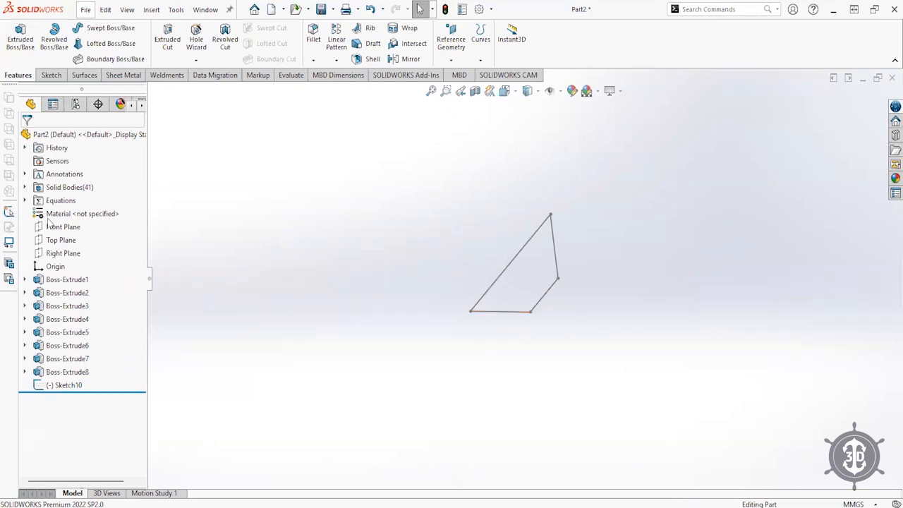
left_click(57, 253)
middle_click_drag(488, 134, 543, 182)
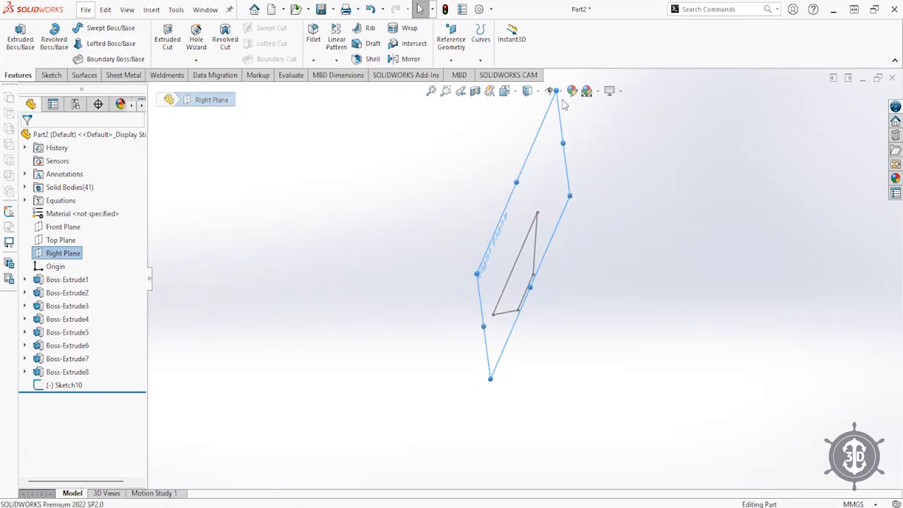
middle_click_drag(570, 261, 572, 129)
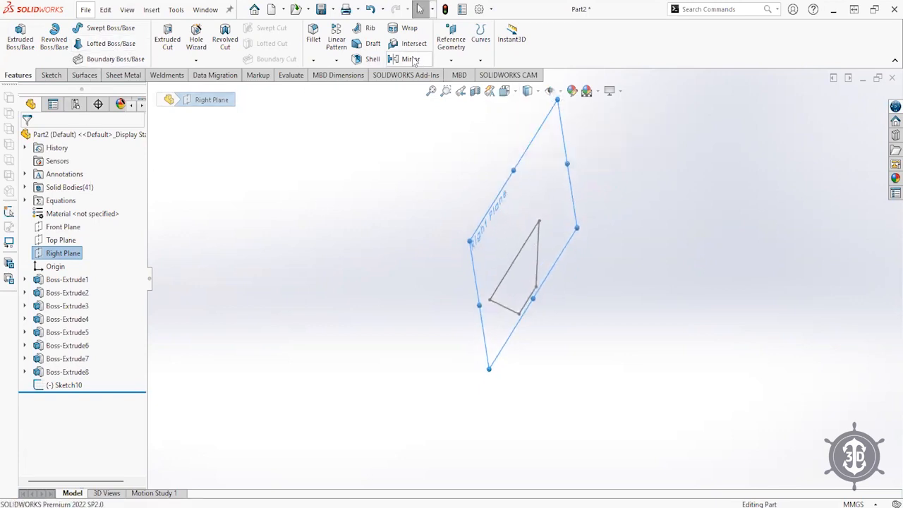
- Add Plane1 offset 150 mm from the Right Plane and begin a sketch on it
left_click(465, 48)
left_click(456, 74)
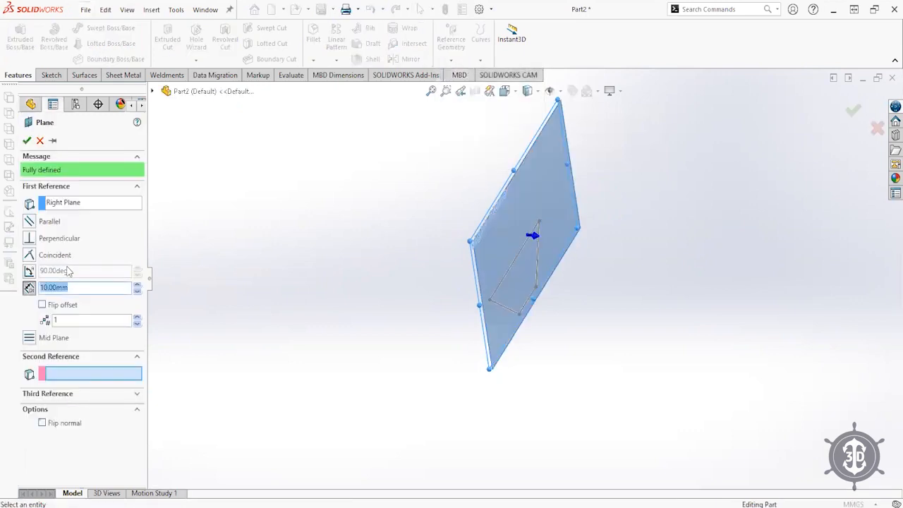
key("Return")
key("Return")
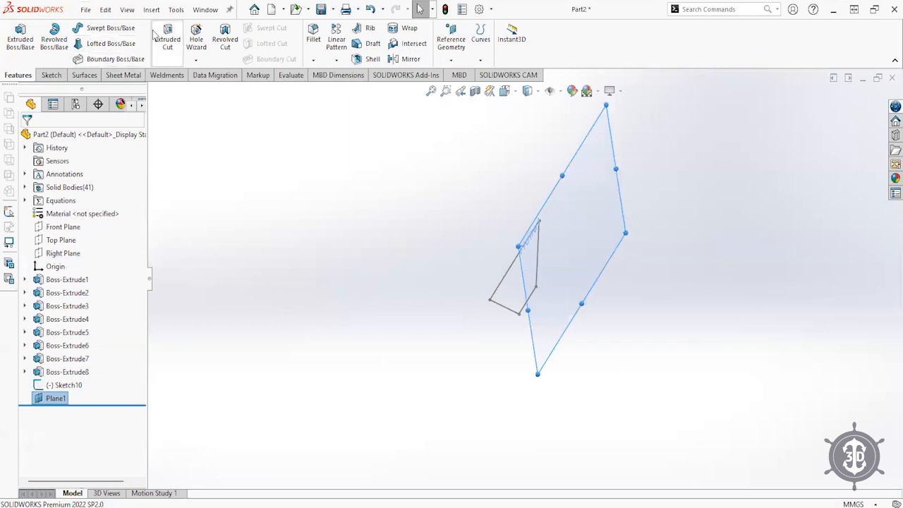
left_click(42, 401)
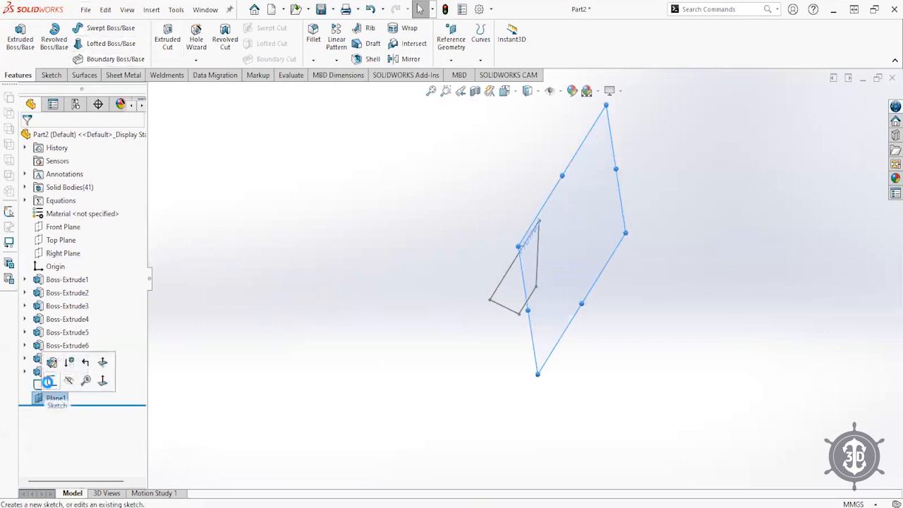
left_click(51, 382)
- Sketch a circle on Plane1 near the triangular profile's lower corner, viewed Normal To
left_click(96, 27)
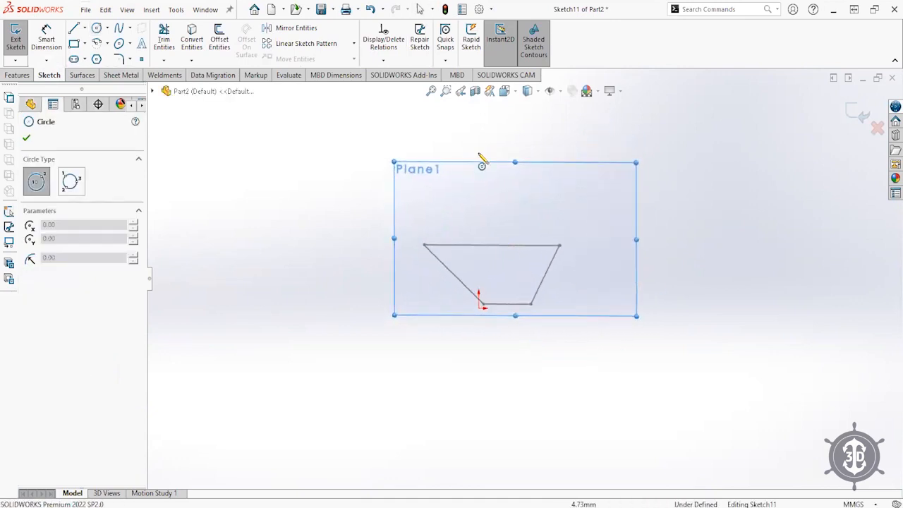
left_click(504, 102)
key("Escape")
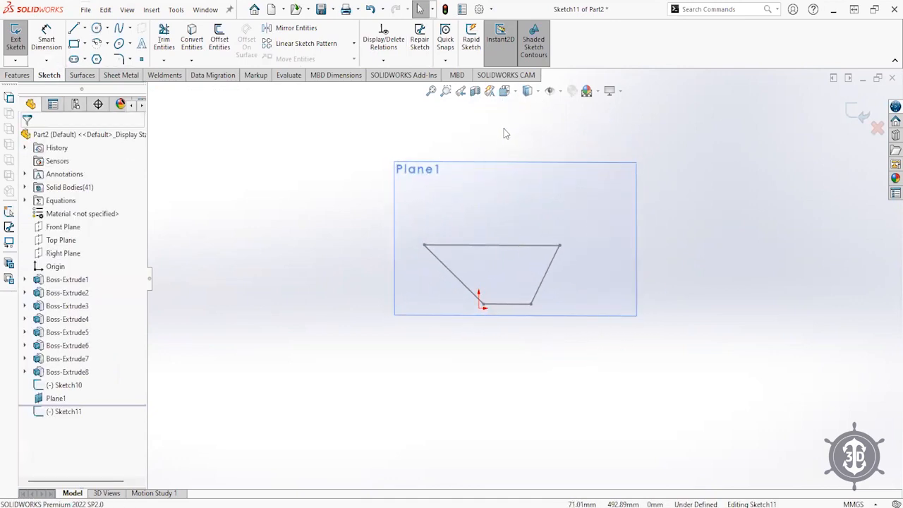
left_click(505, 91)
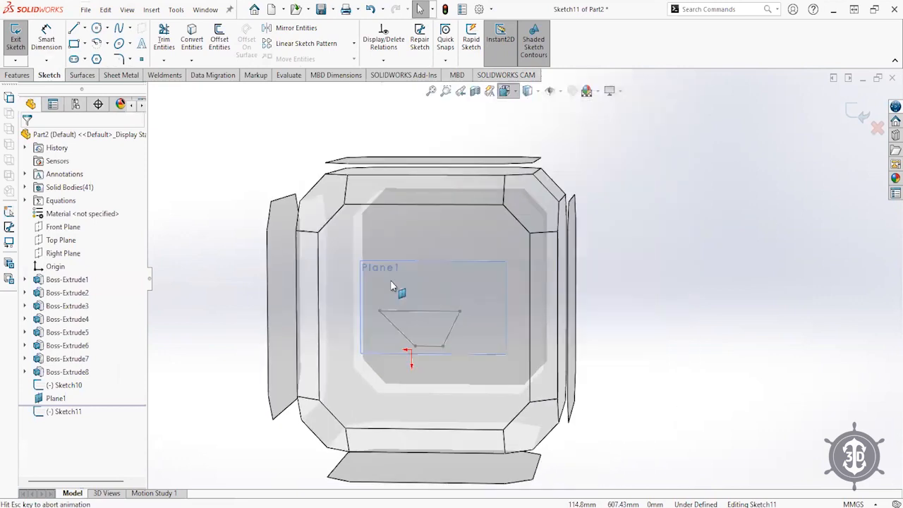
left_click(97, 29)
left_click(498, 345)
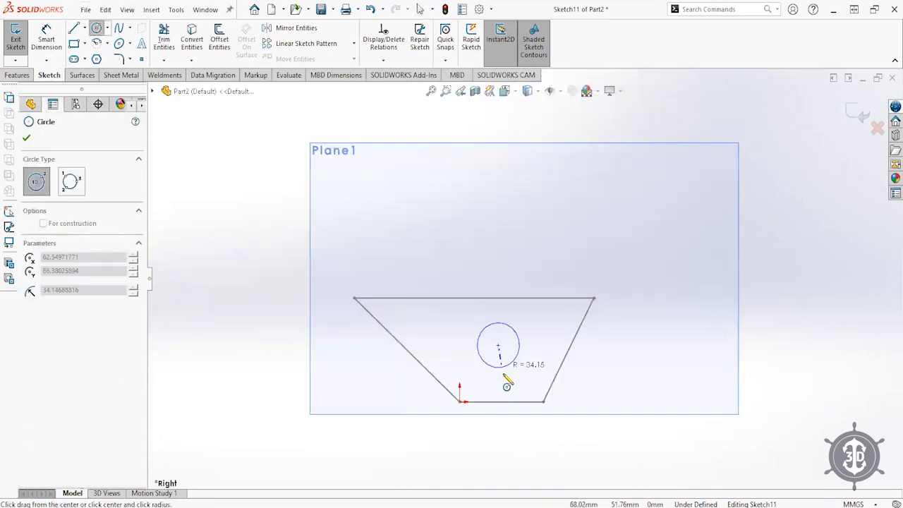
left_click(505, 379)
left_click(858, 113)
scroll(454, 306, "up", 2)
mouse_move(454, 309)
middle_mouse_down()
mouse_move(472, 383)
mouse_move(413, 249)
middle_mouse_up()
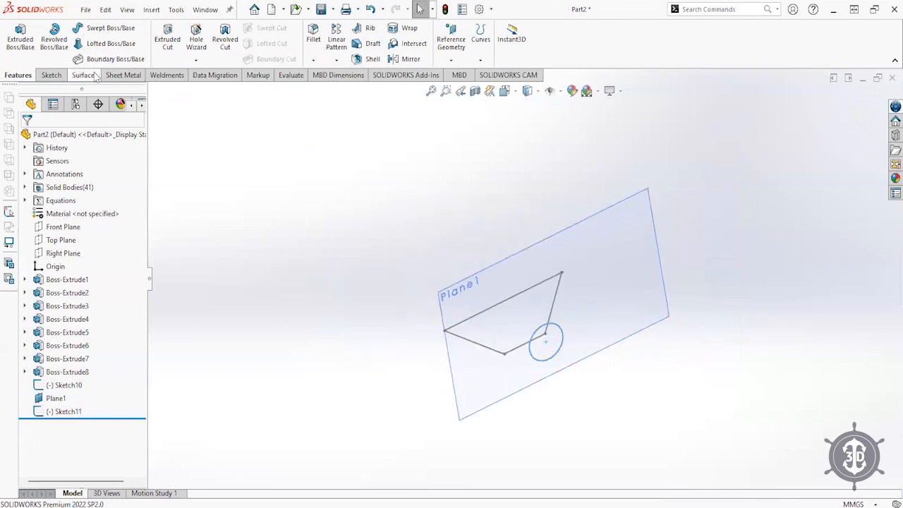
- Loft from the triangular Sketch10 to the circle Sketch11 to create Loft1
left_click(106, 43)
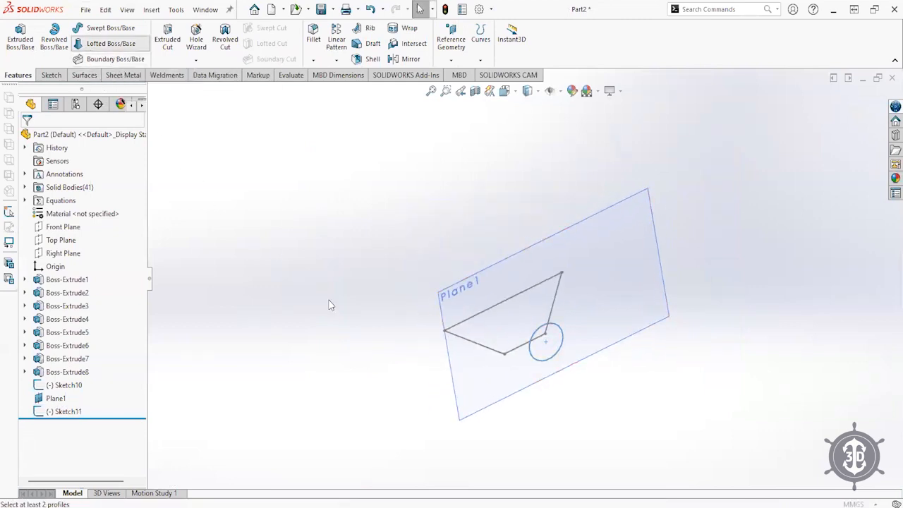
left_click(480, 318)
left_click(541, 328)
left_click(854, 110)
middle_click_drag(503, 419, 514, 362)
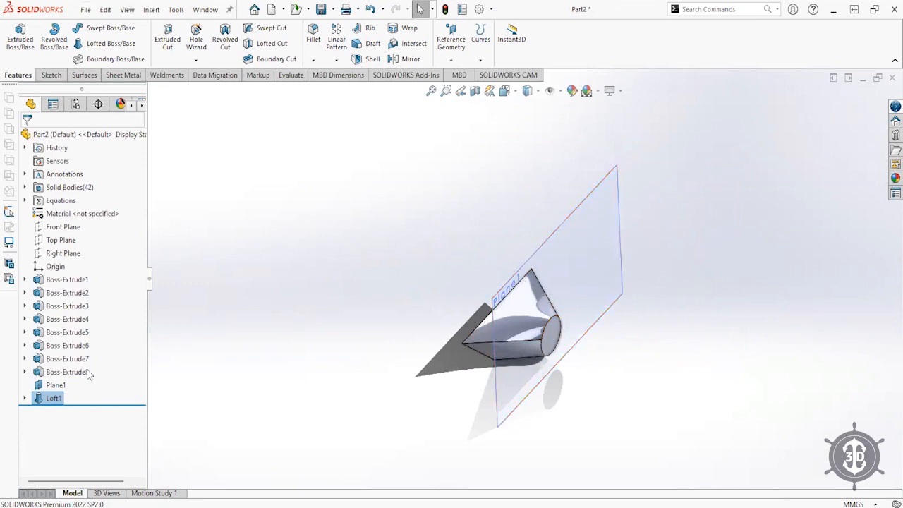
- Change Plane1's offset distance to 200 mm, then hide Plane1
left_click(39, 400)
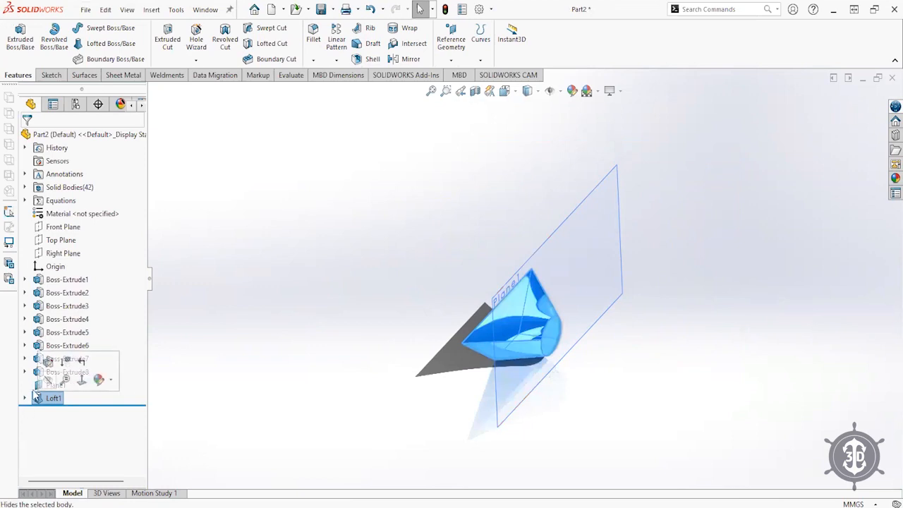
left_click(54, 386)
left_click(43, 347)
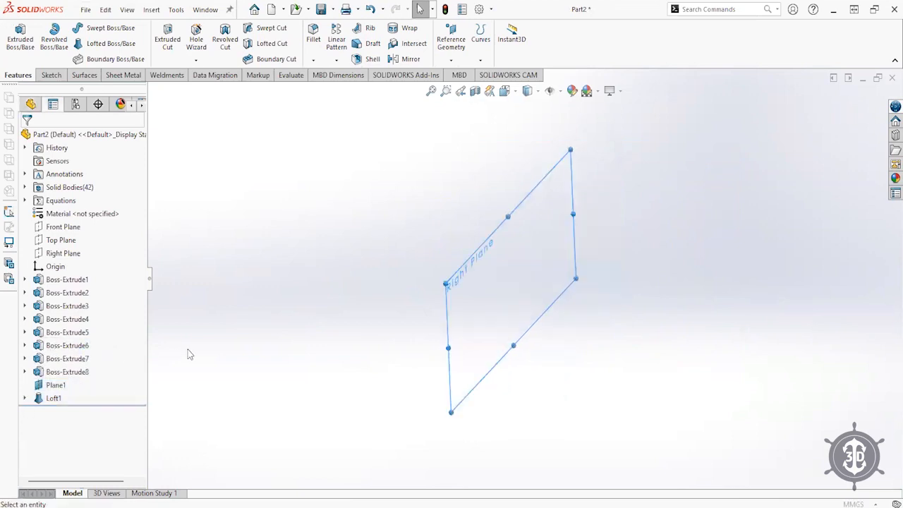
type("200")
key("Return")
middle_click_drag(187, 349, 433, 361)
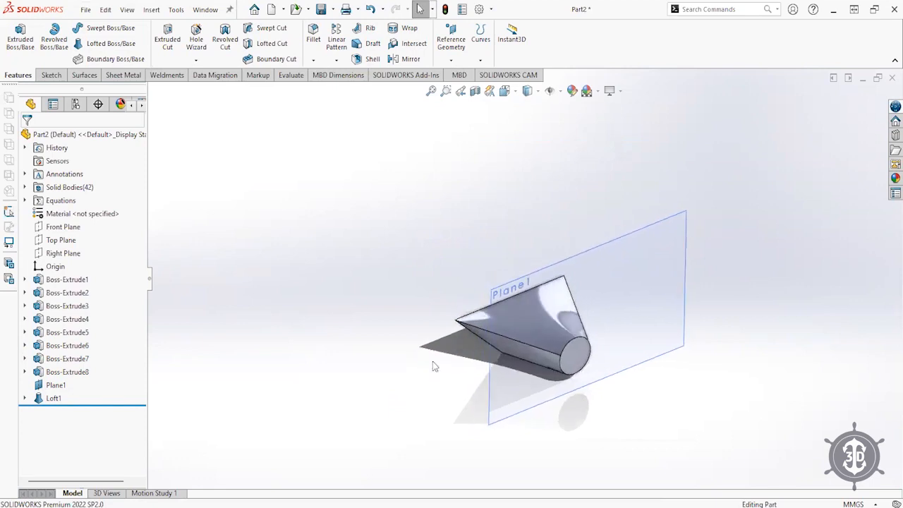
left_click(521, 290)
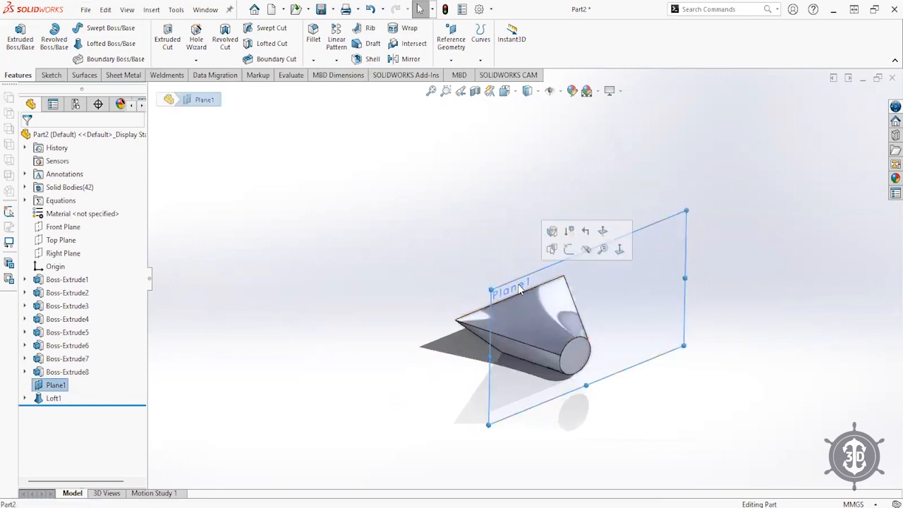
left_click(583, 257)
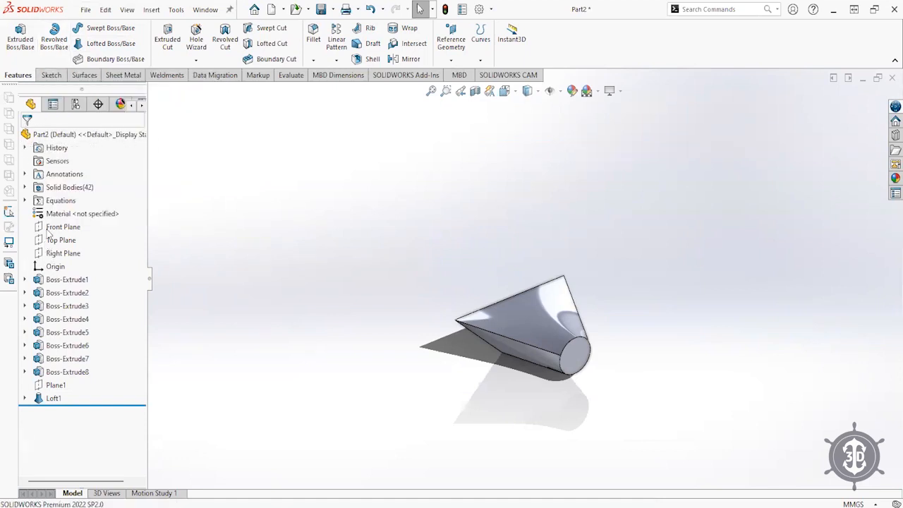
- Hide the Loft1 body and start a new sketch on the Top Plane
left_click(51, 256)
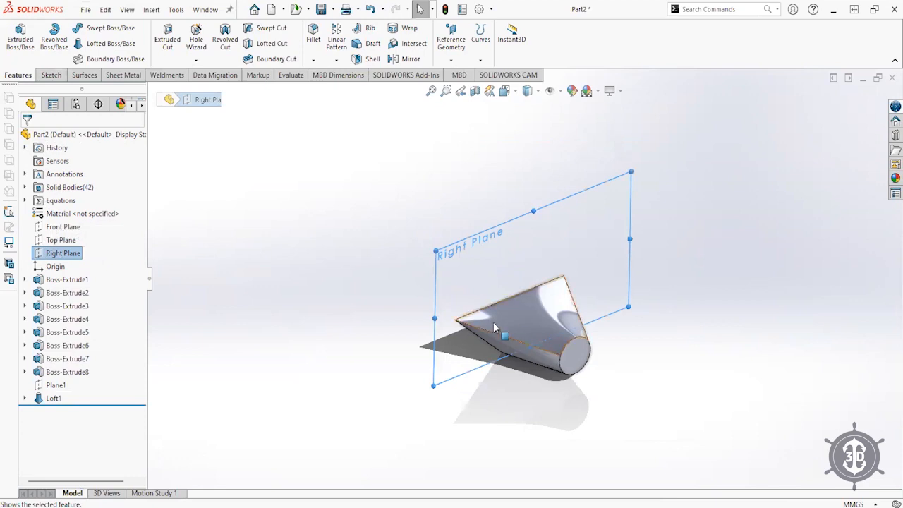
left_click(516, 323)
left_click(563, 283)
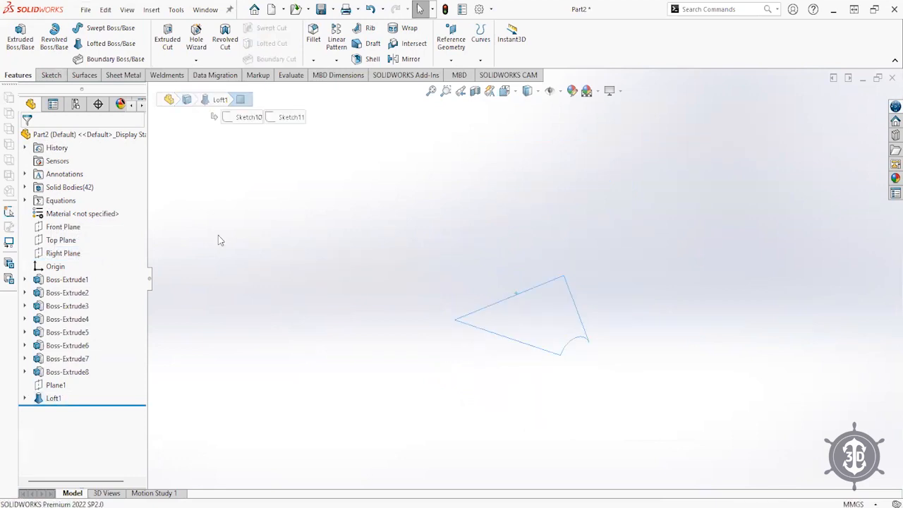
left_click(60, 241)
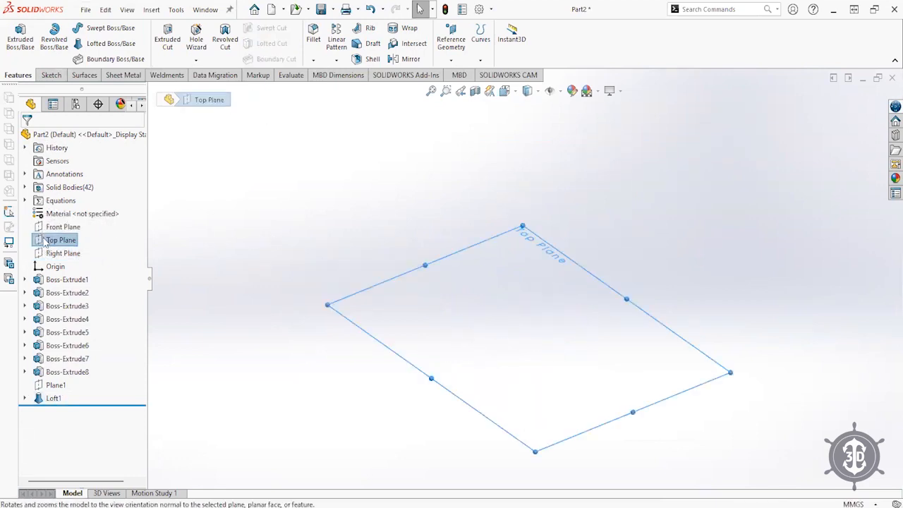
left_click(49, 217)
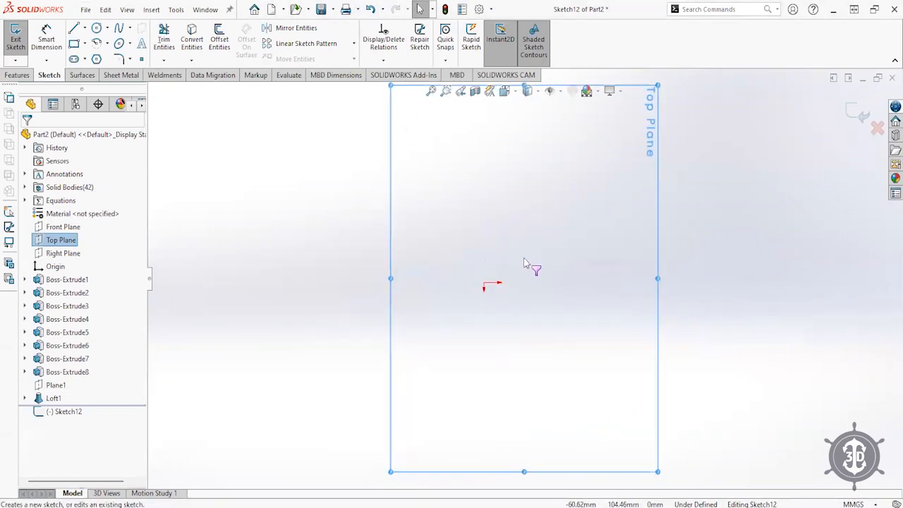
- View the Top Plane sketch Normal To (Ctrl+8) and browse the canvas shortcut menu
middle_click_drag(500, 276, 676, 264, "alt")
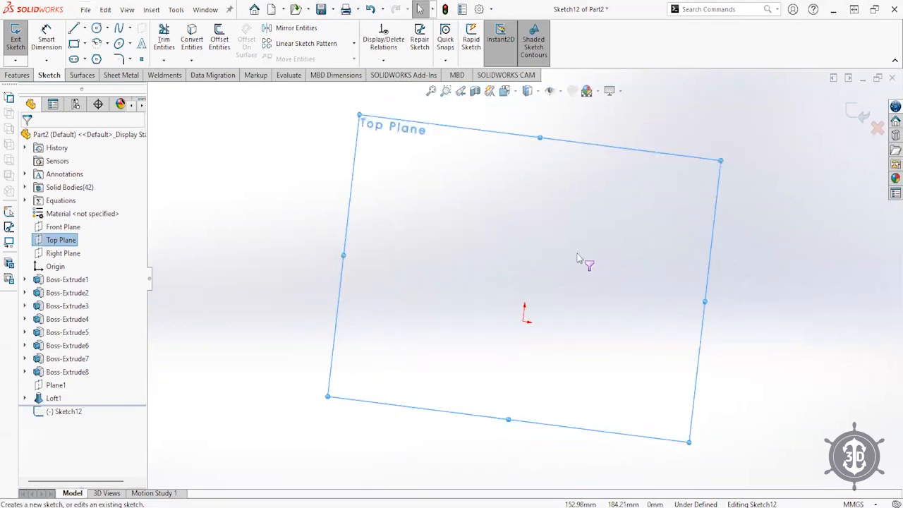
scroll(454, 313, "up", 4)
key("ctrl+8")
right_click(533, 264)
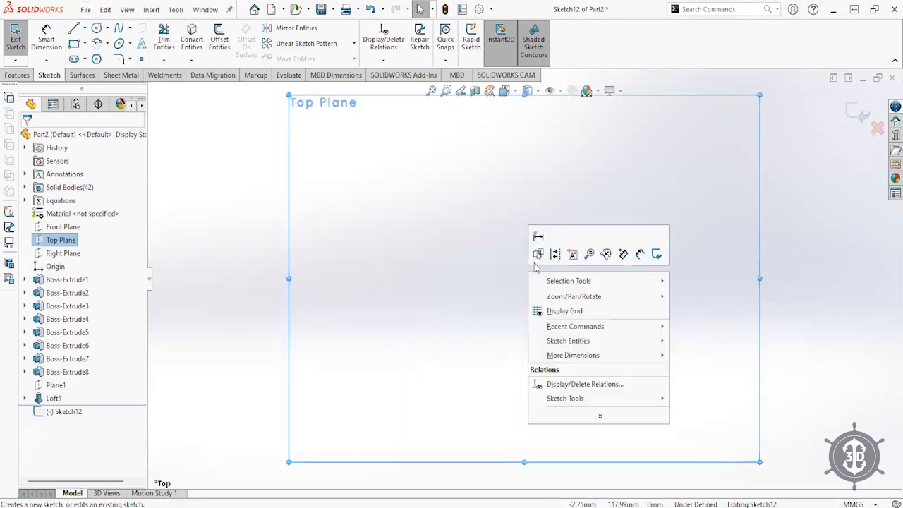
left_click(493, 285)
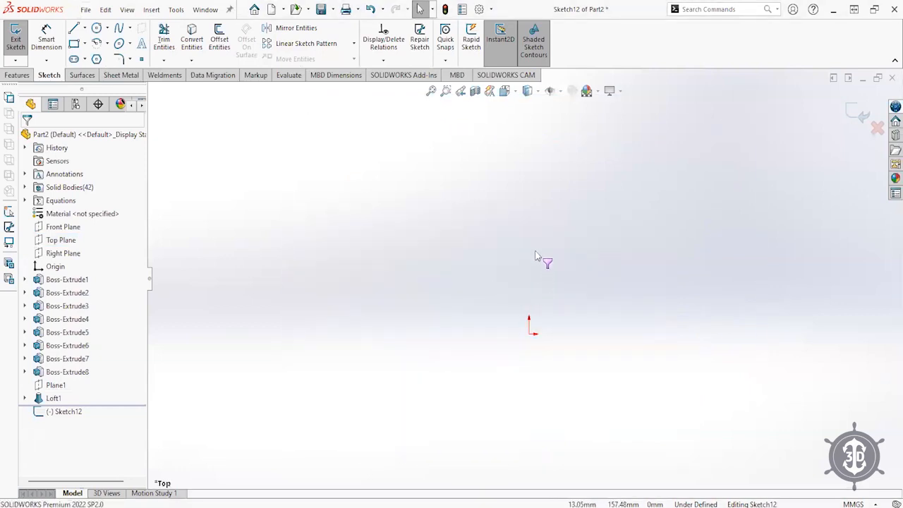
right_click(460, 210)
left_click(502, 352)
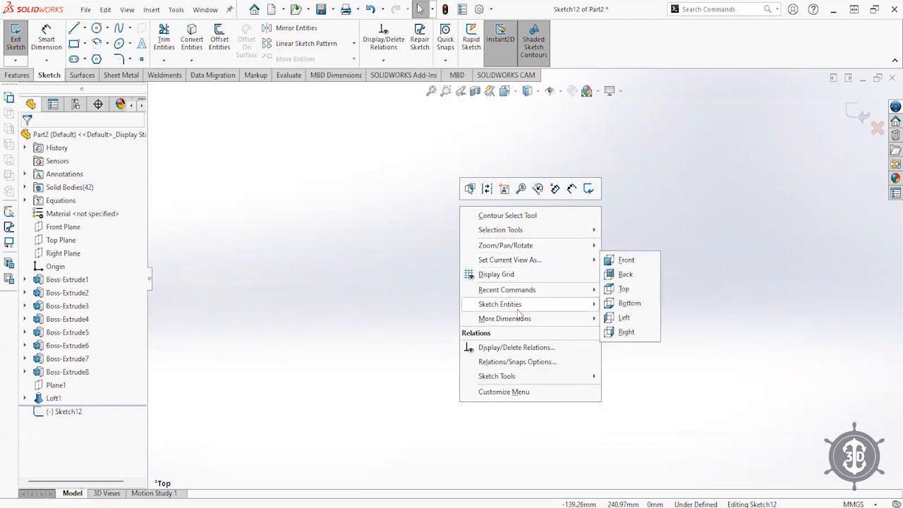
mouse_move(519, 326)
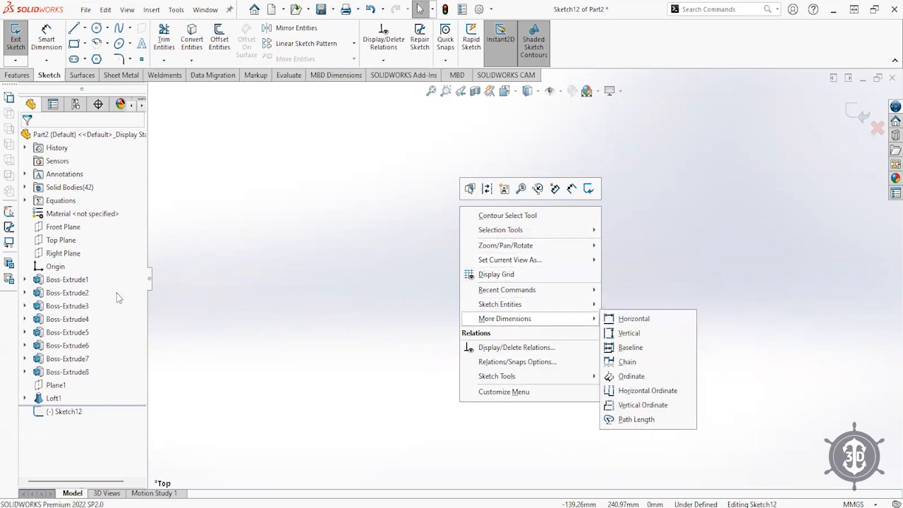
left_click(343, 207)
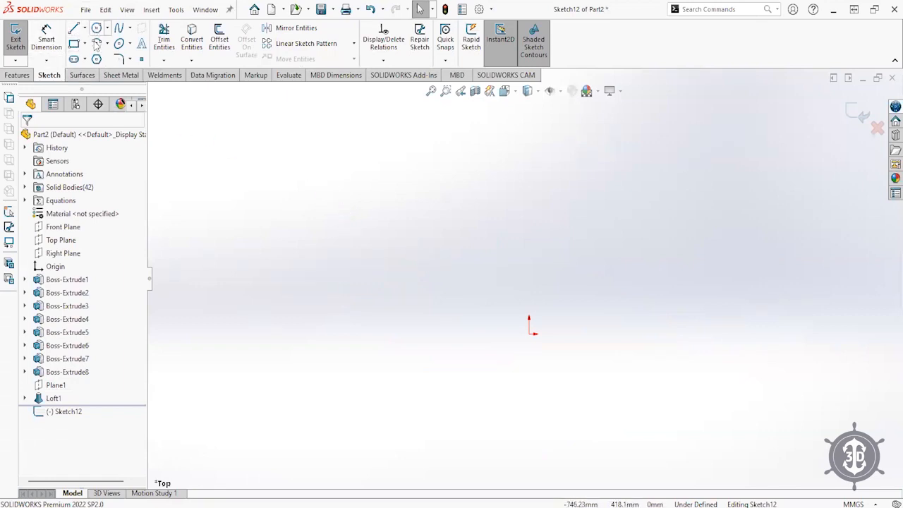
- Draw two splines sharing top and bottom endpoints to form a closed crescent
left_click(119, 28)
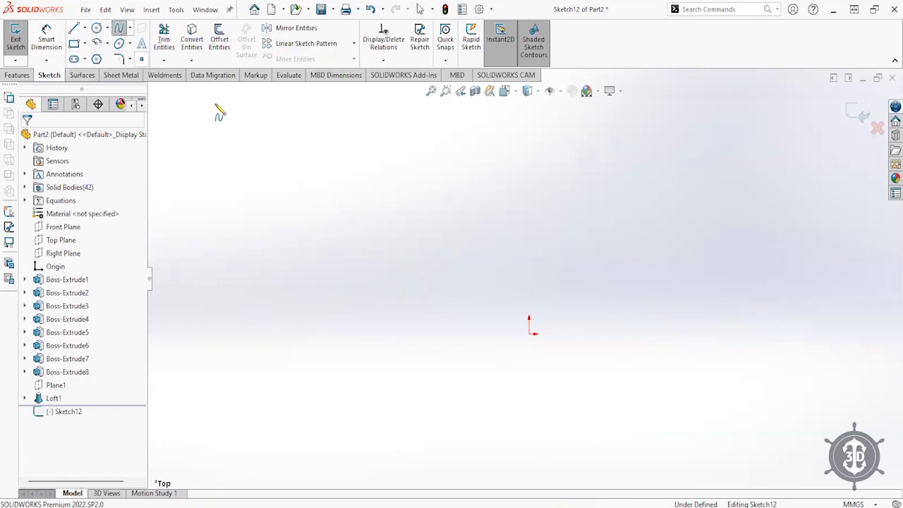
left_click(566, 225)
left_click(592, 359)
left_click(577, 434)
right_click(589, 432)
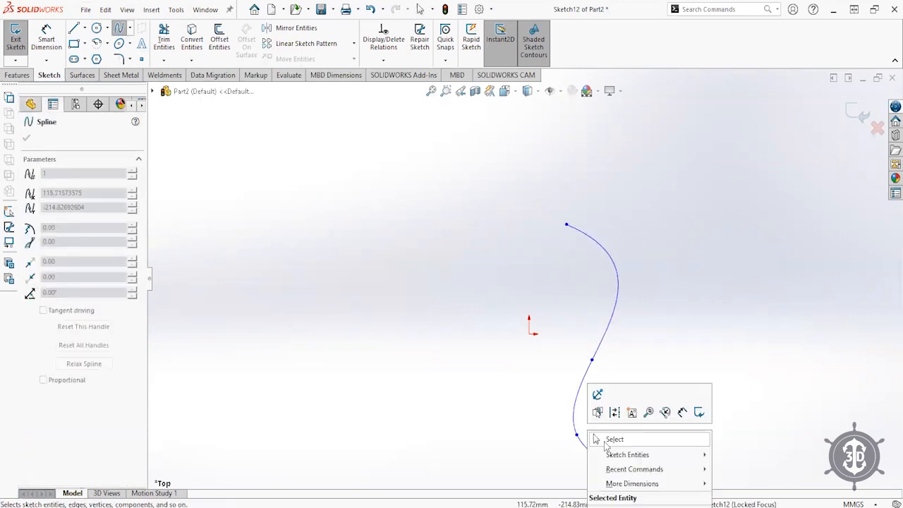
key("Escape")
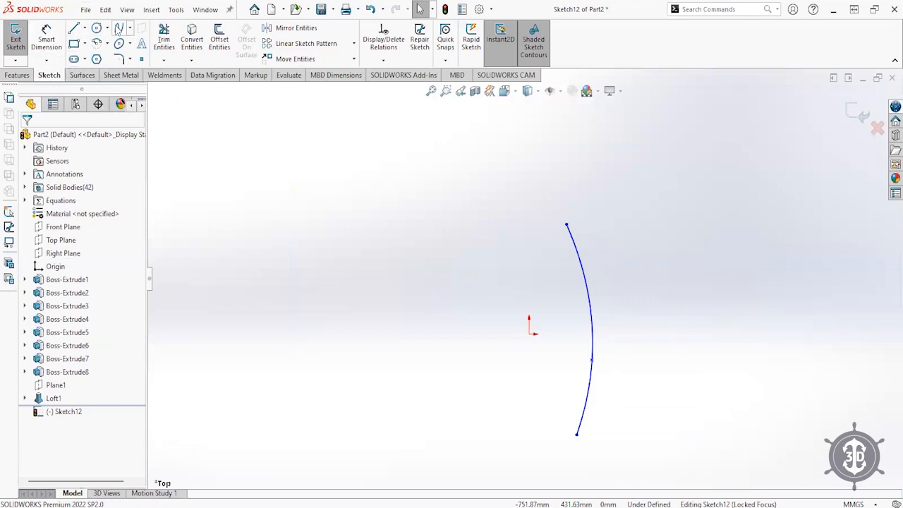
left_click(118, 28)
left_click(567, 224)
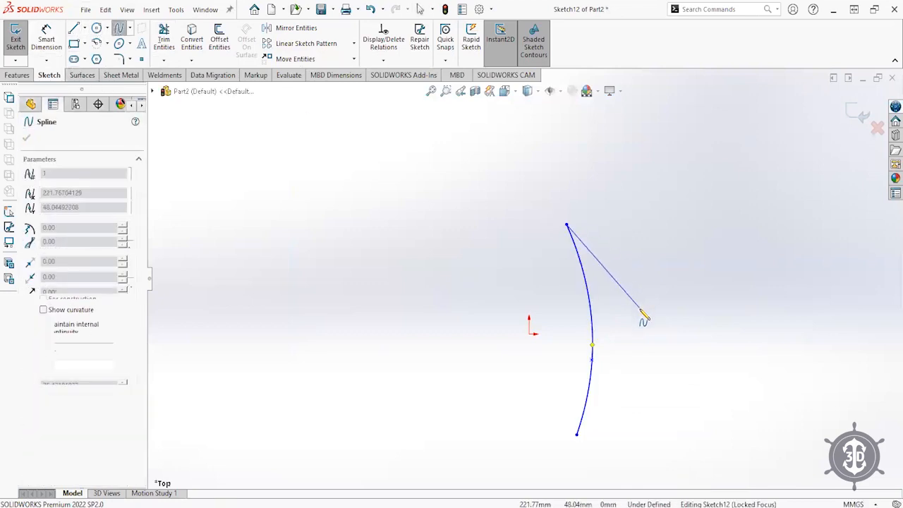
left_click(638, 360)
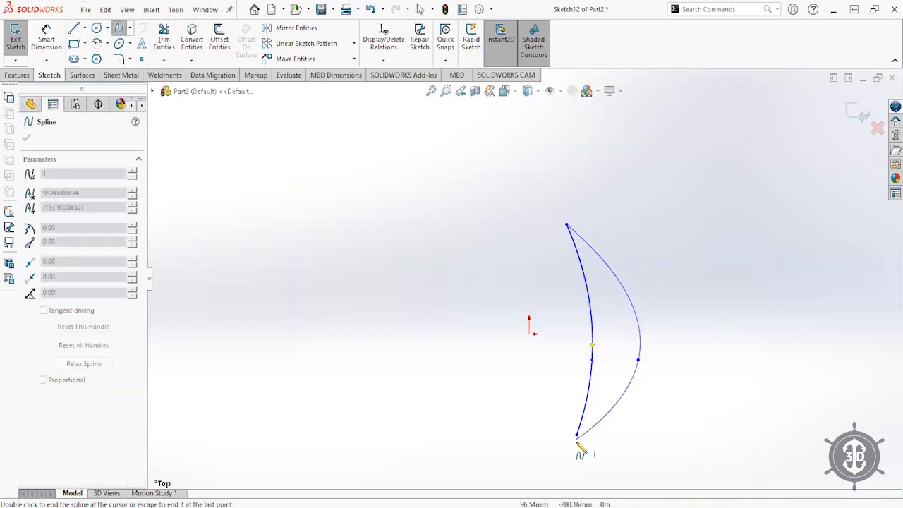
left_click(578, 434)
right_click(650, 441)
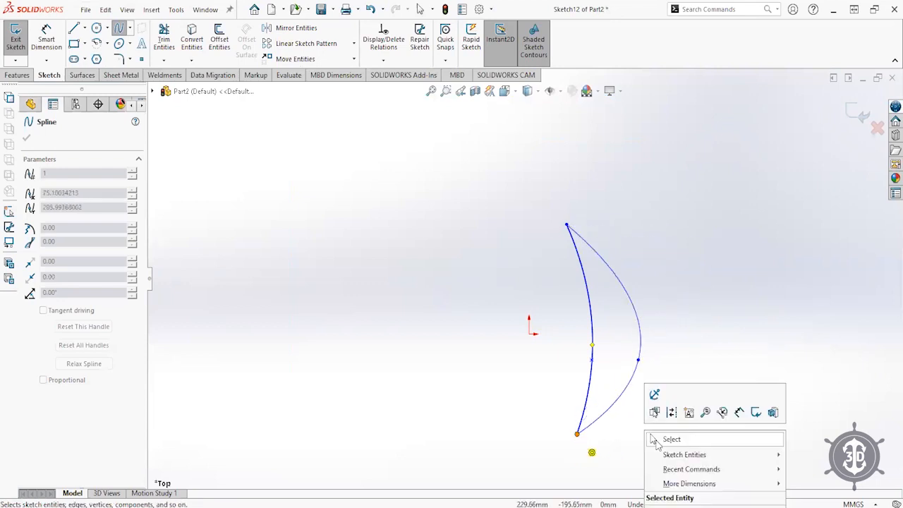
key("Escape")
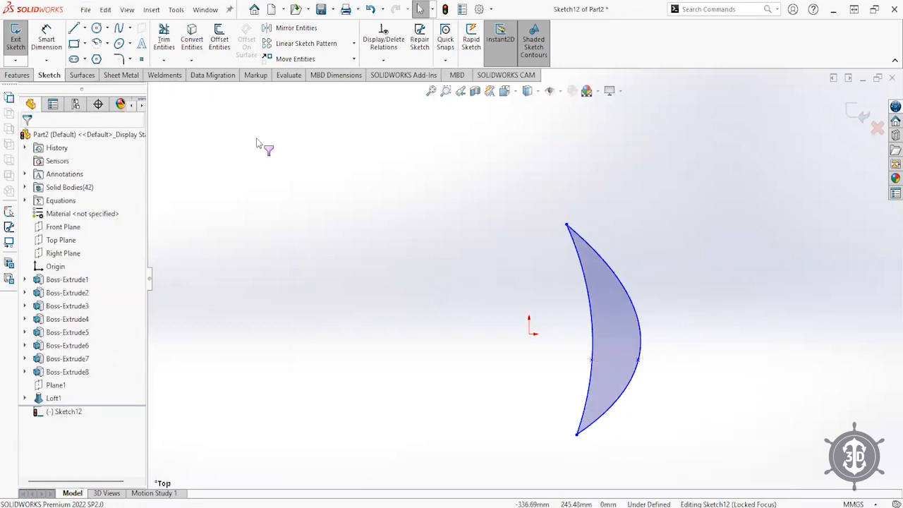
- Draw a vertical line up from the origin beside the crescent and exit the sketch
left_click(75, 29)
left_click_drag(529, 334, 530, 187)
left_click(530, 187)
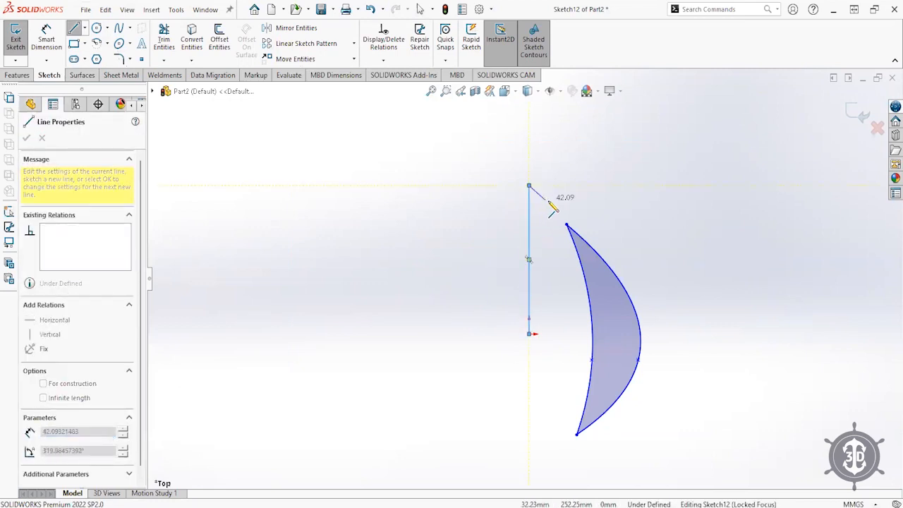
key("Escape")
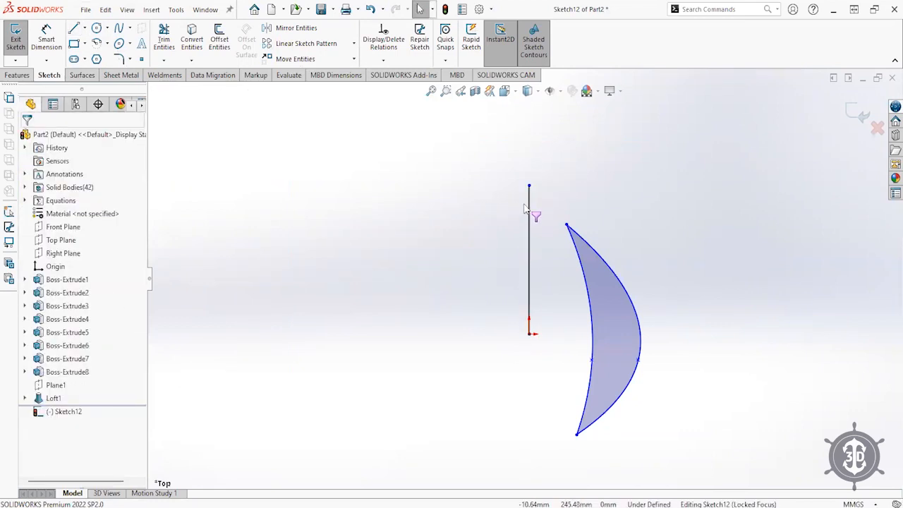
right_click(528, 208)
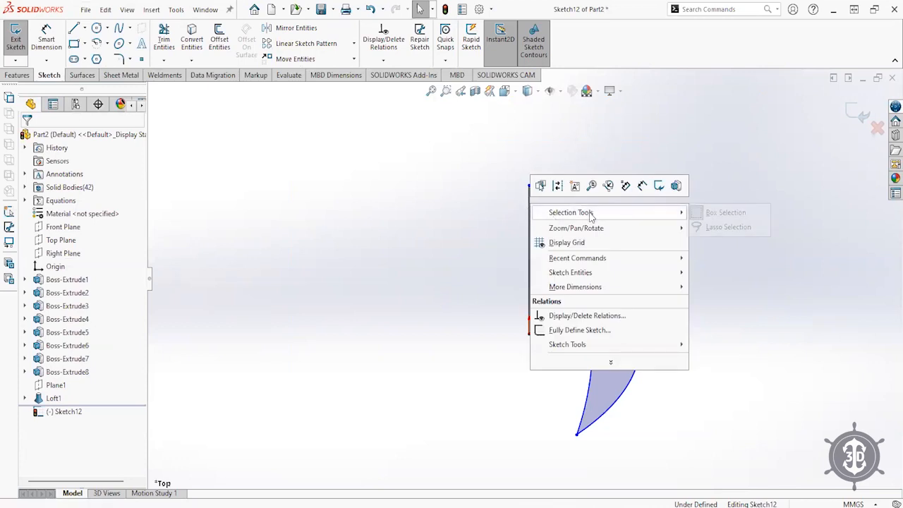
left_click(516, 265)
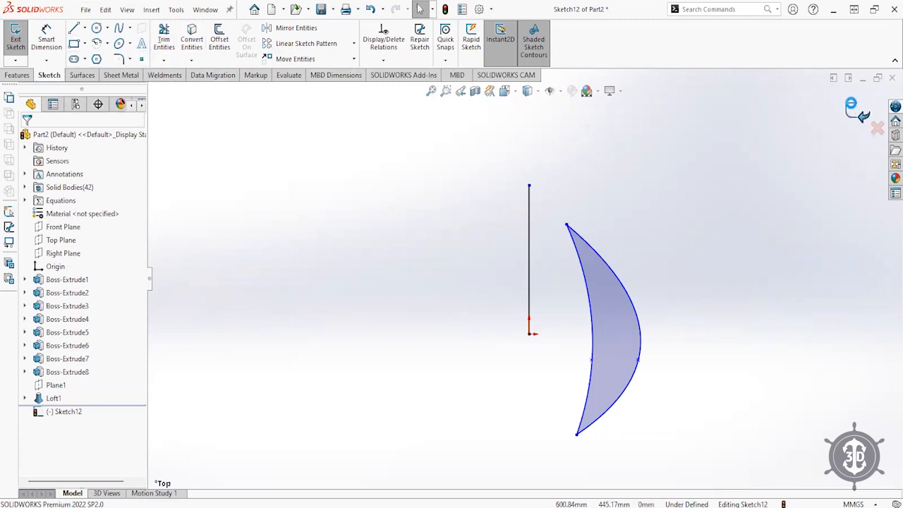
left_click(858, 114)
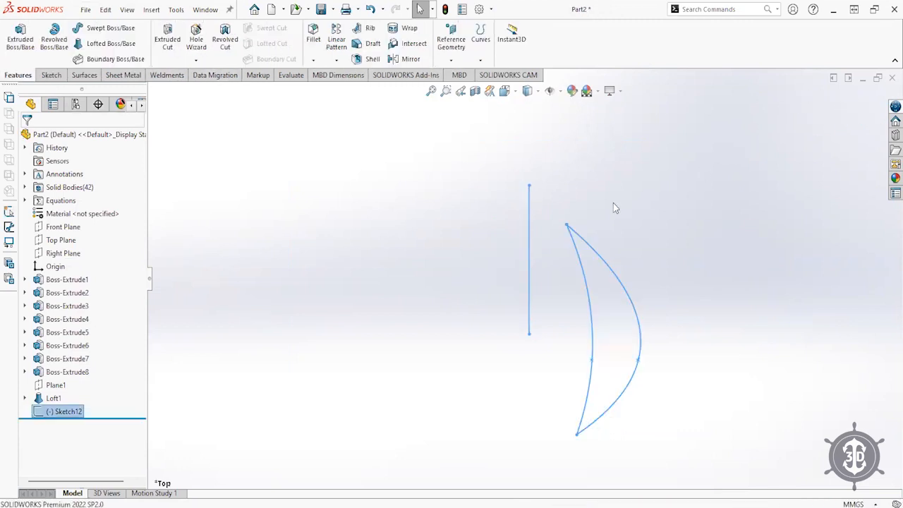
- Revolve the crescent 360° about Line1 as a 10 mm thin feature into Revolve-Thin1
right_click(474, 255)
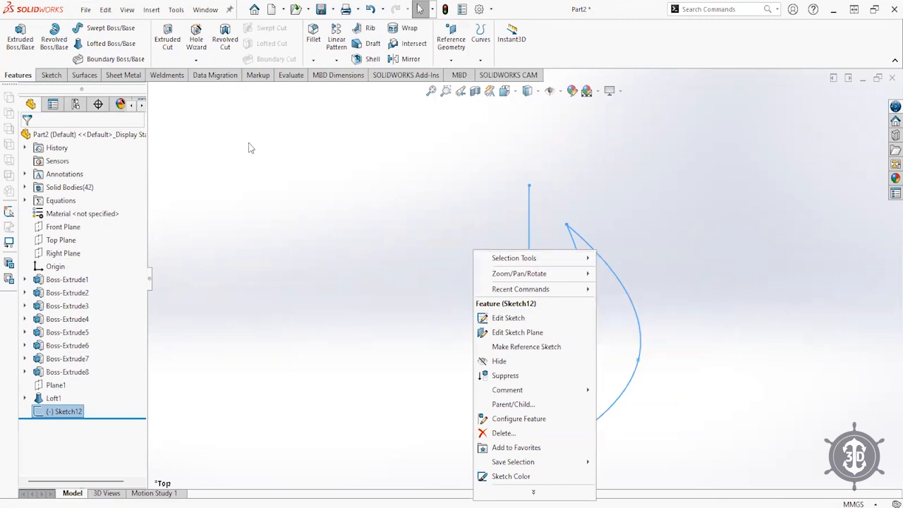
left_click(54, 42)
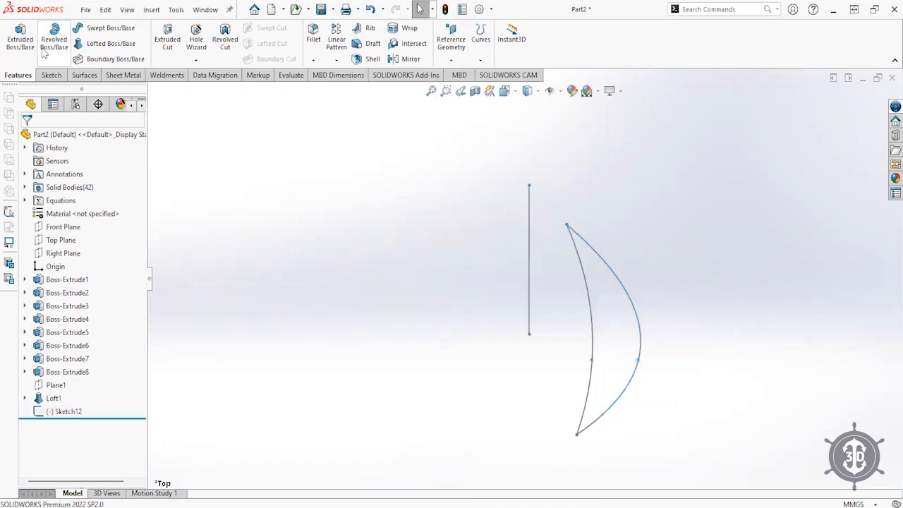
left_click(528, 233)
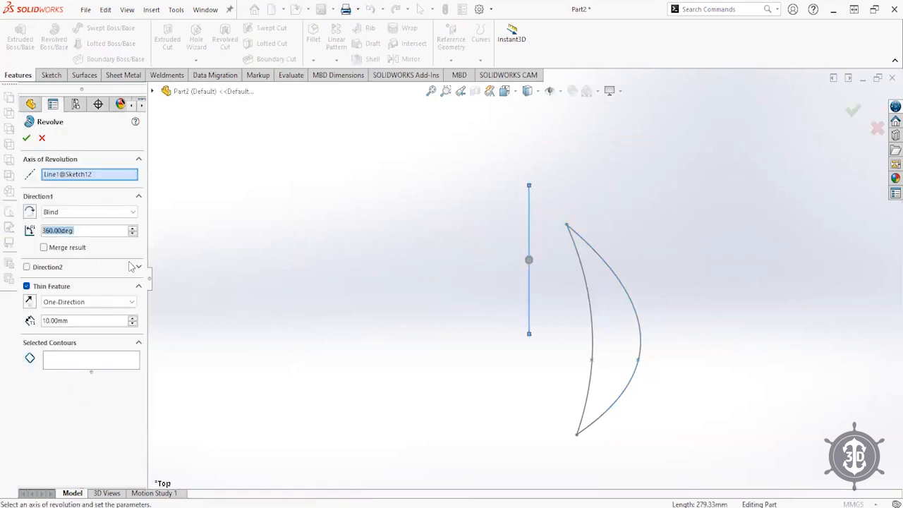
left_click(74, 357)
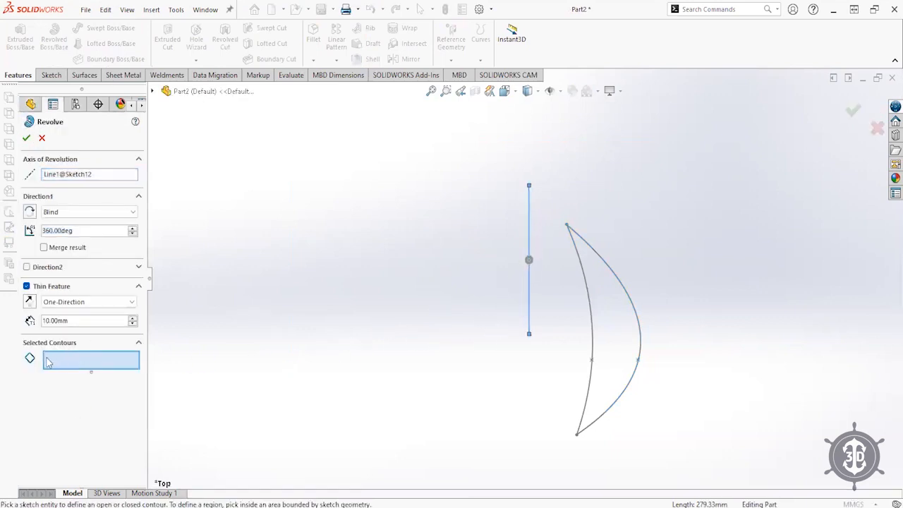
left_click(598, 299)
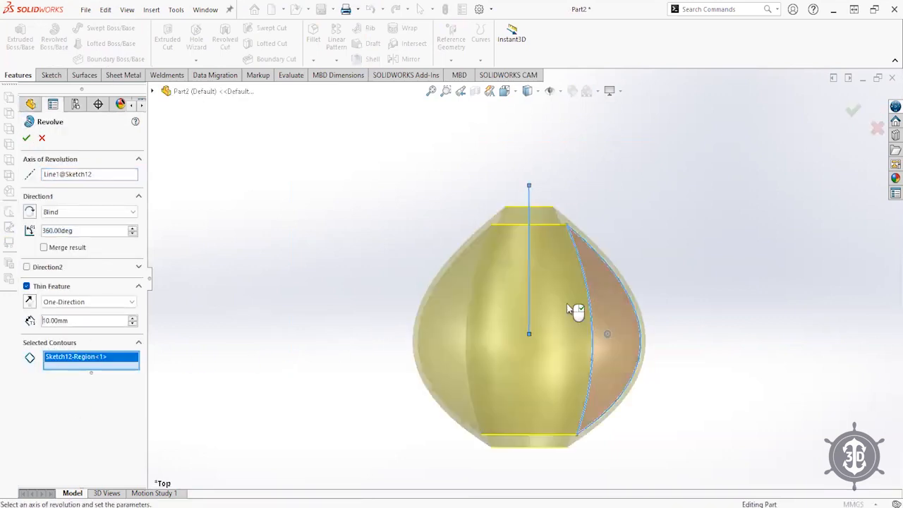
left_click(26, 139)
middle_click_drag(543, 233, 454, 116)
mouse_move(472, 207)
middle_mouse_down()
mouse_move(585, 447)
mouse_move(558, 261)
middle_mouse_up()
left_click(25, 411)
left_click(60, 426)
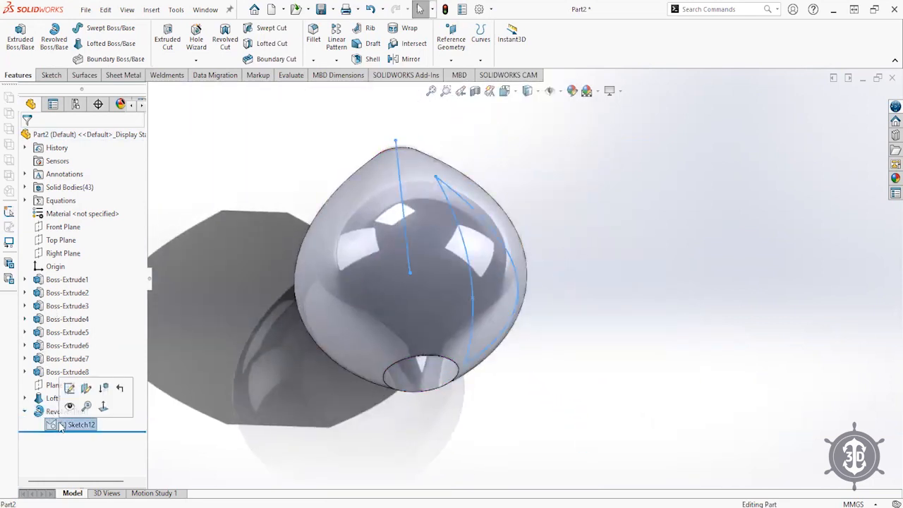
- Edit and exit Sketch12, then hide the Revolve-Thin1 bulb shell
left_click(69, 389)
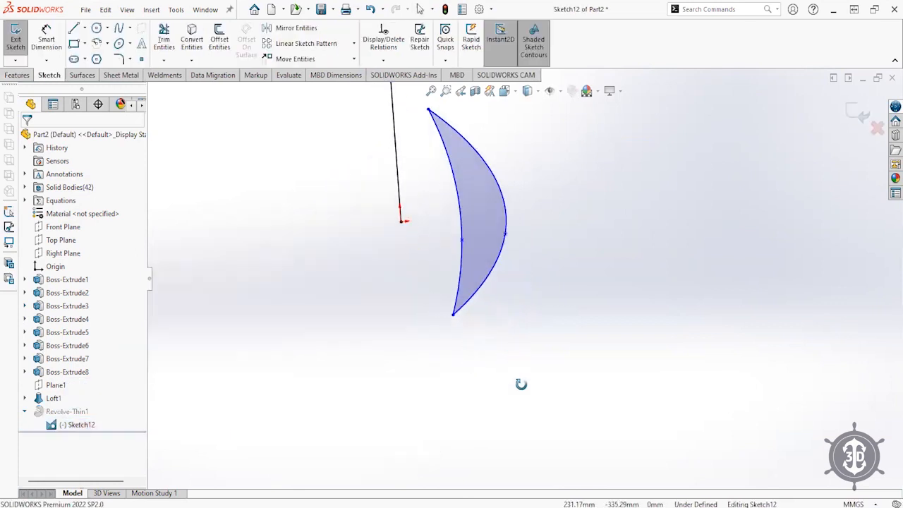
left_click(856, 115)
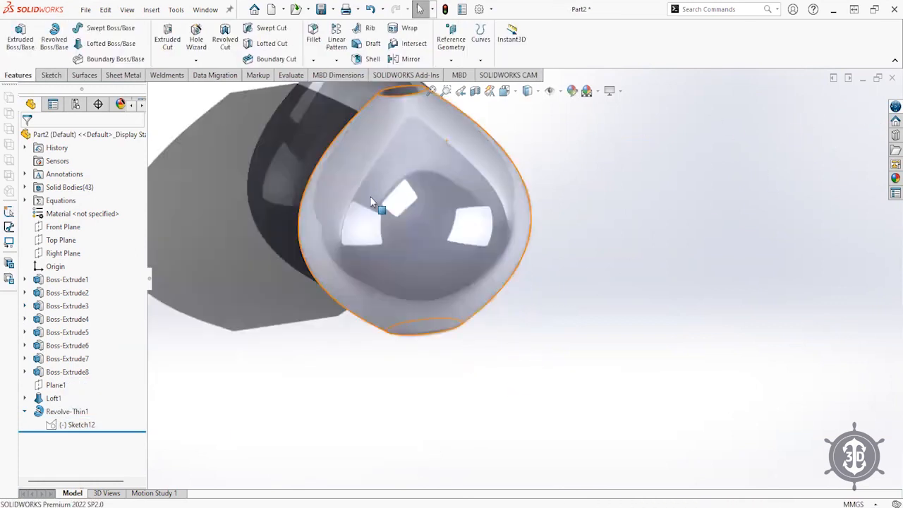
left_click(446, 209)
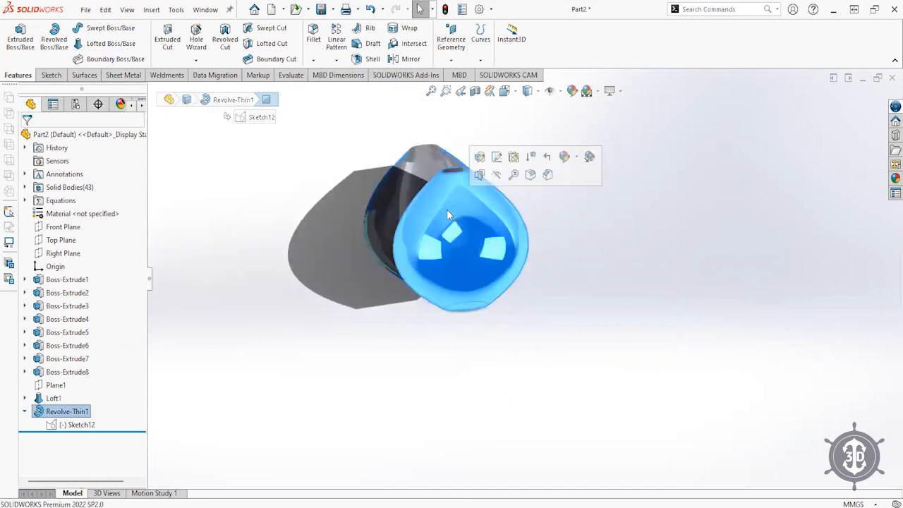
left_click(496, 175)
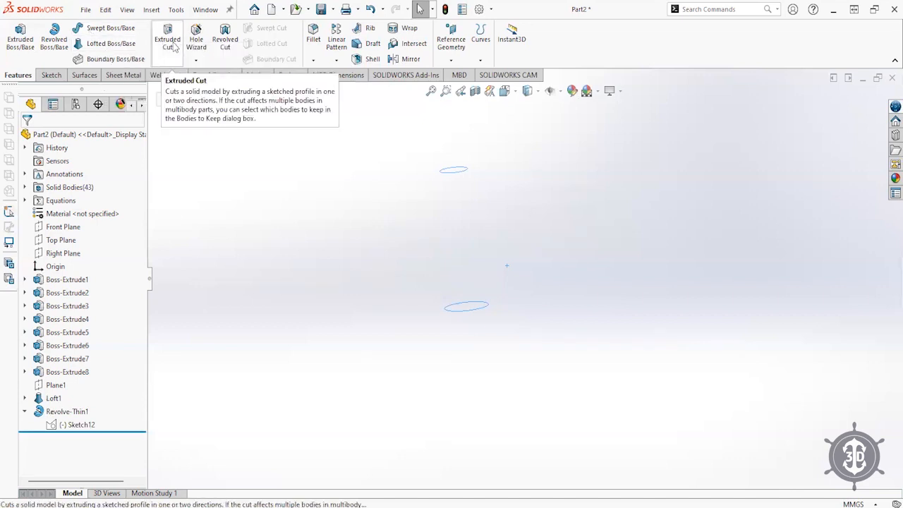
left_click(61, 240)
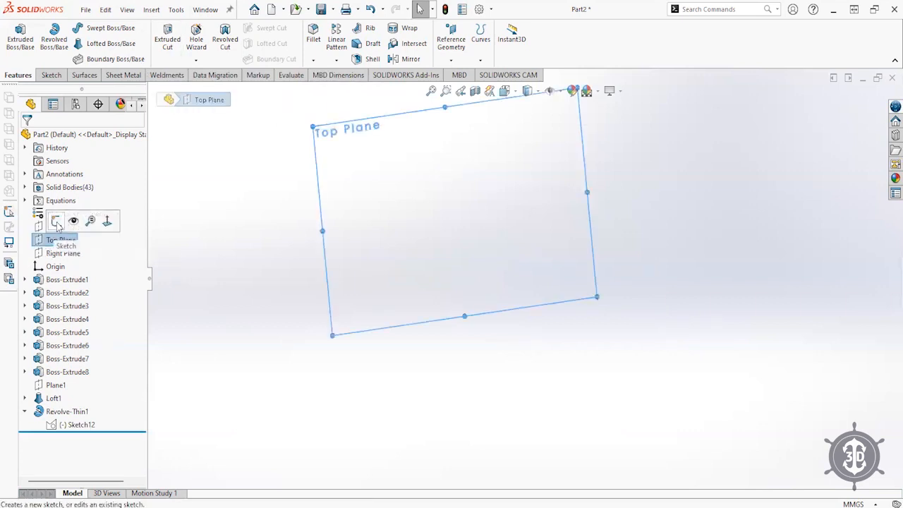
- Sketch an origin-centred circle on the Top Plane as Sketch13, then start another Top Plane sketch
left_click(61, 219)
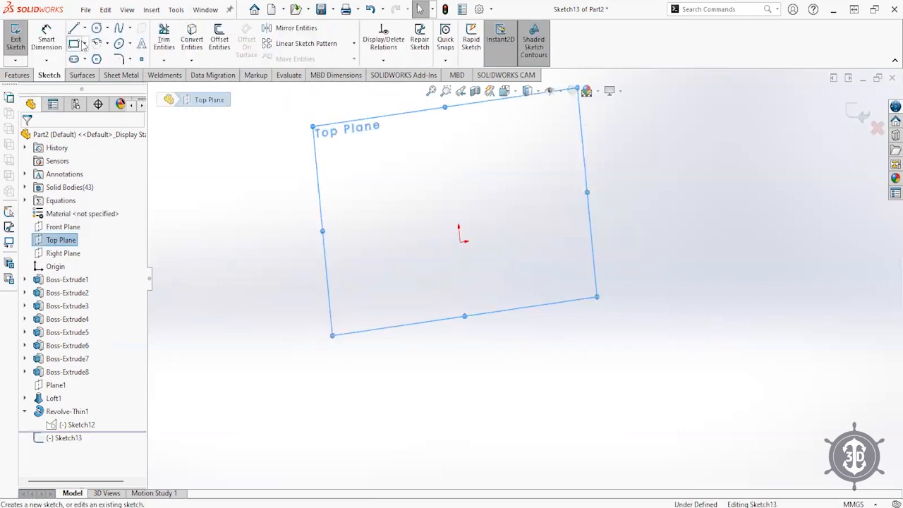
left_click(96, 28)
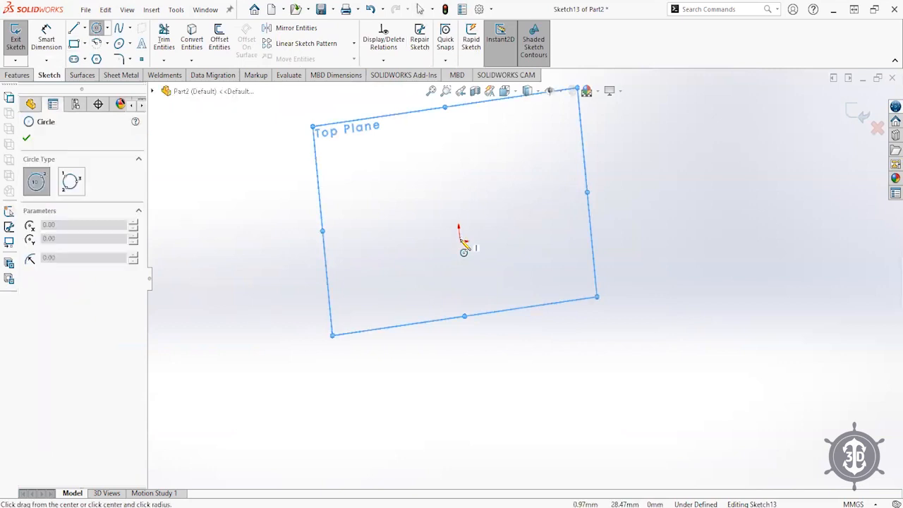
left_click(460, 242)
left_click(535, 321)
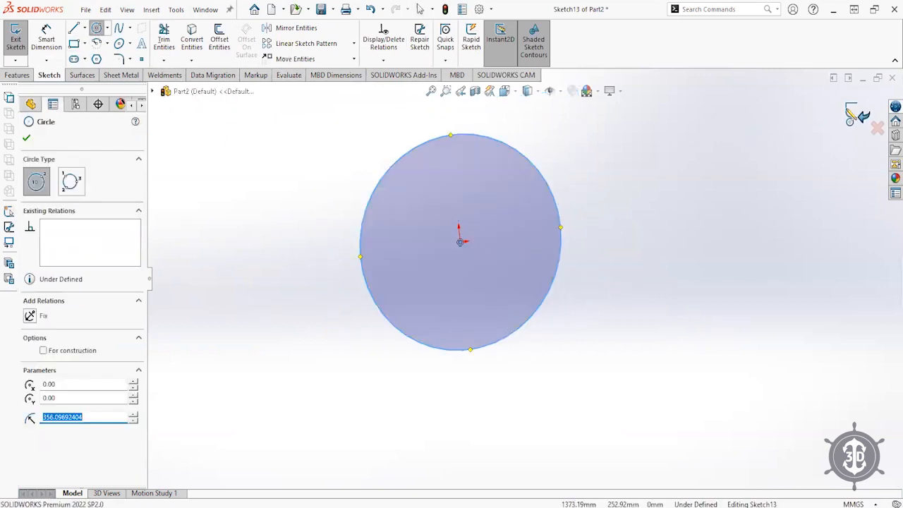
key("Escape")
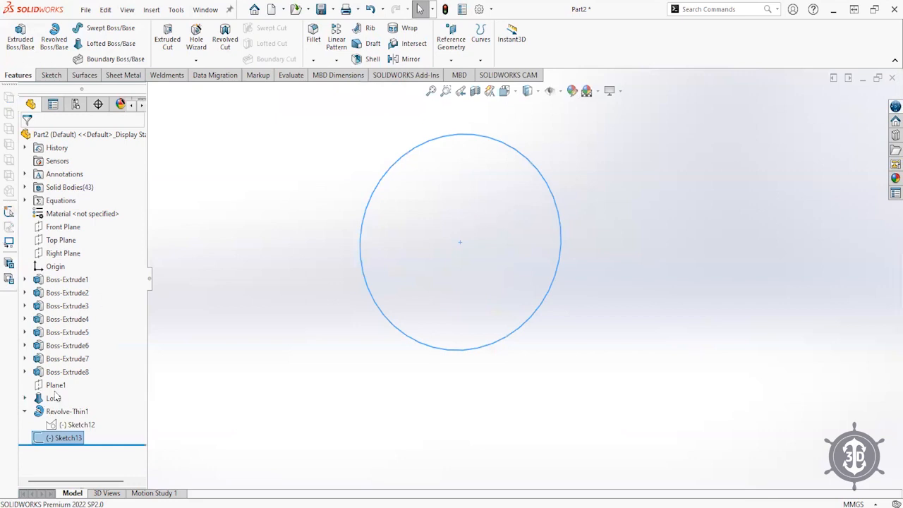
left_click(57, 240)
left_click(54, 223)
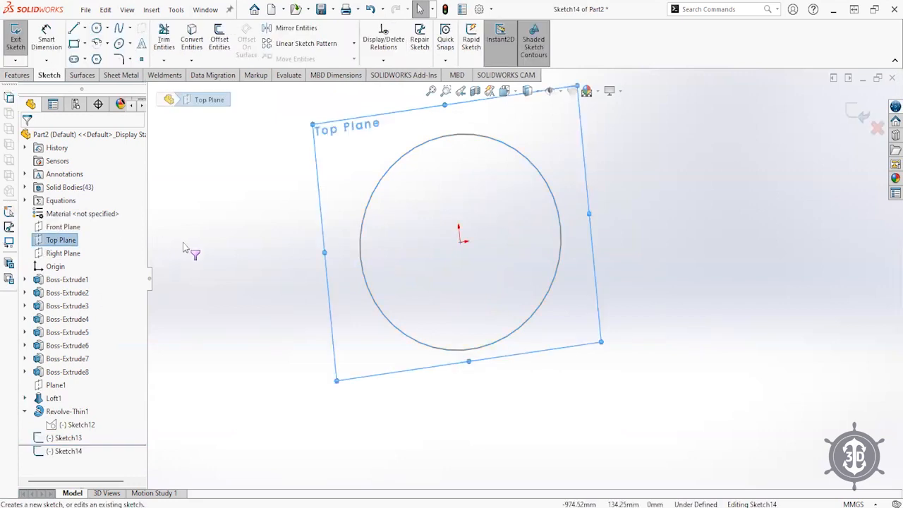
- Draw a centre rectangle from the origin to an upper-right corner inside the circle as Sketch14
left_click(97, 28)
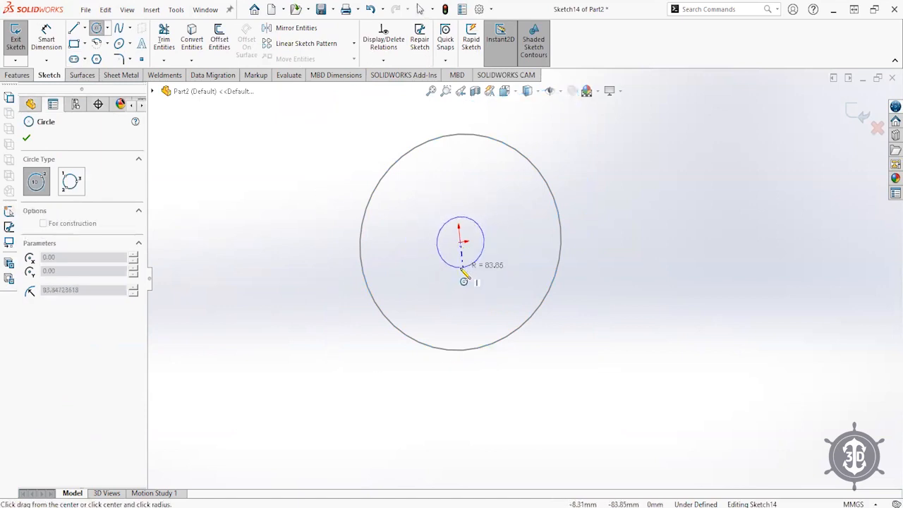
key("Escape")
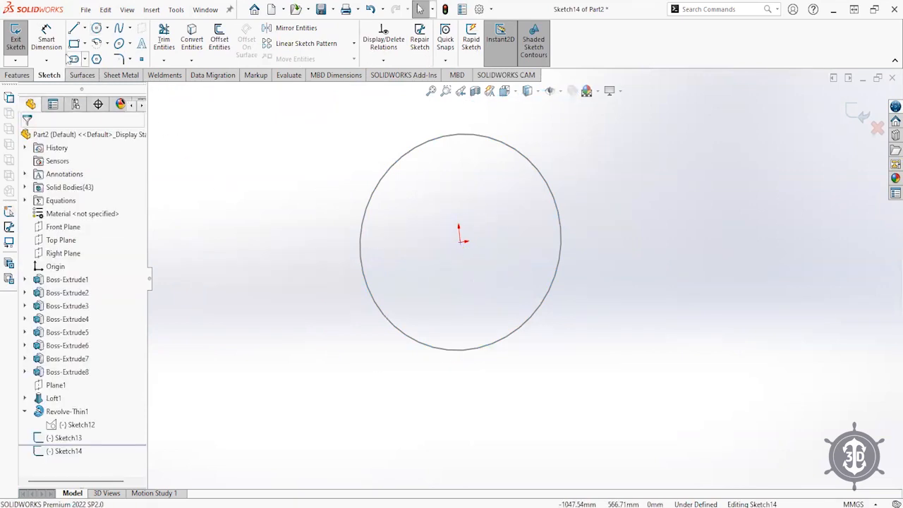
left_click(84, 44)
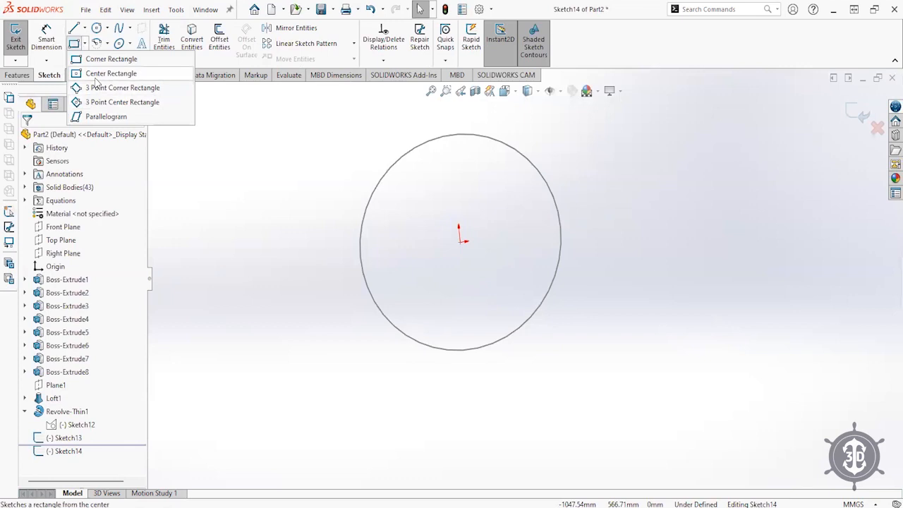
left_click(99, 70)
left_click(460, 241)
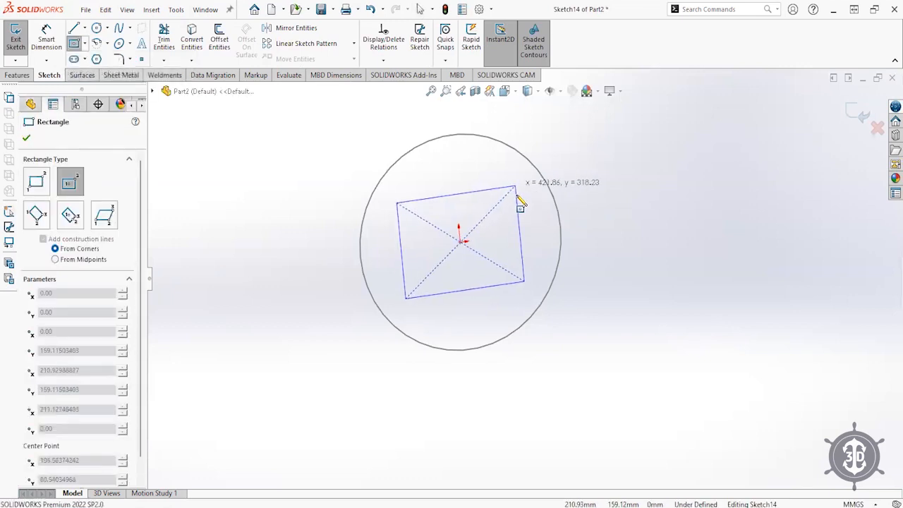
left_click(516, 202)
left_click(851, 106)
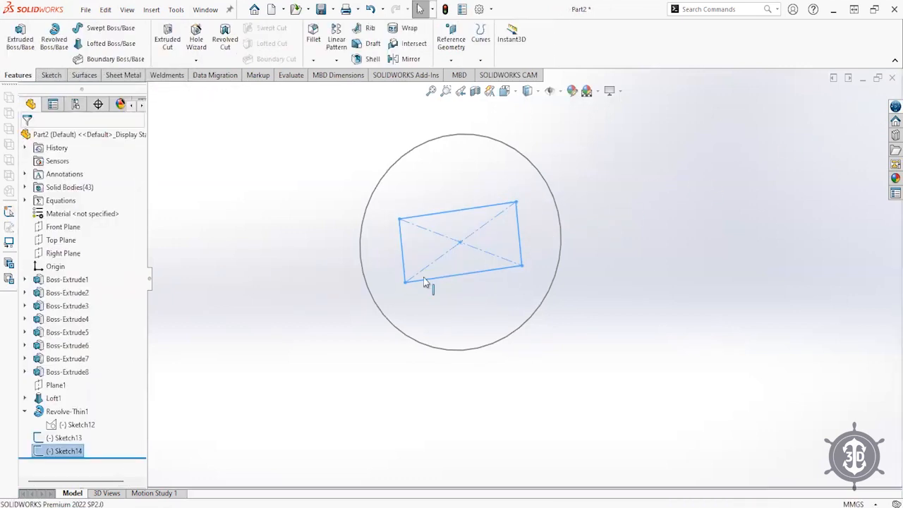
left_click(203, 444)
- Boss-extrude Sketch13's circle into a disc, entering 50 then 100 mm Blind depth
left_click(25, 412)
left_click(65, 424)
left_click(31, 63)
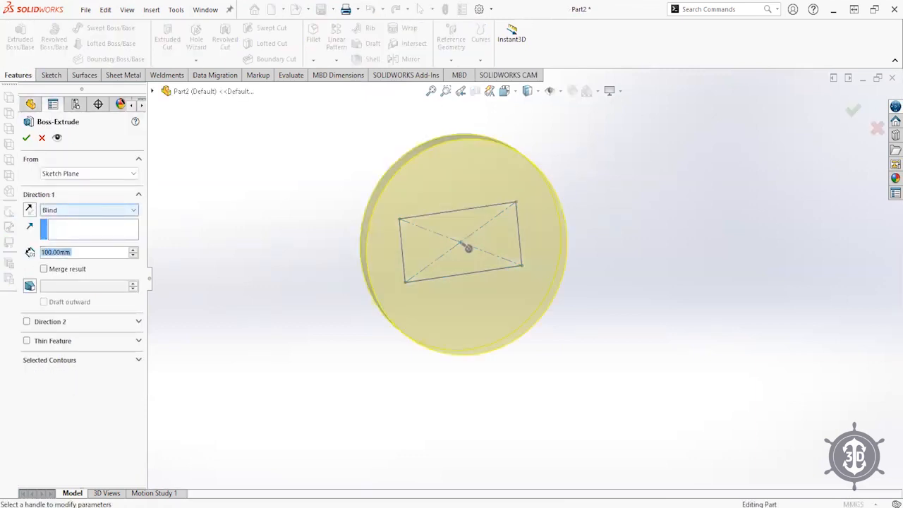
type("50")
key("Return")
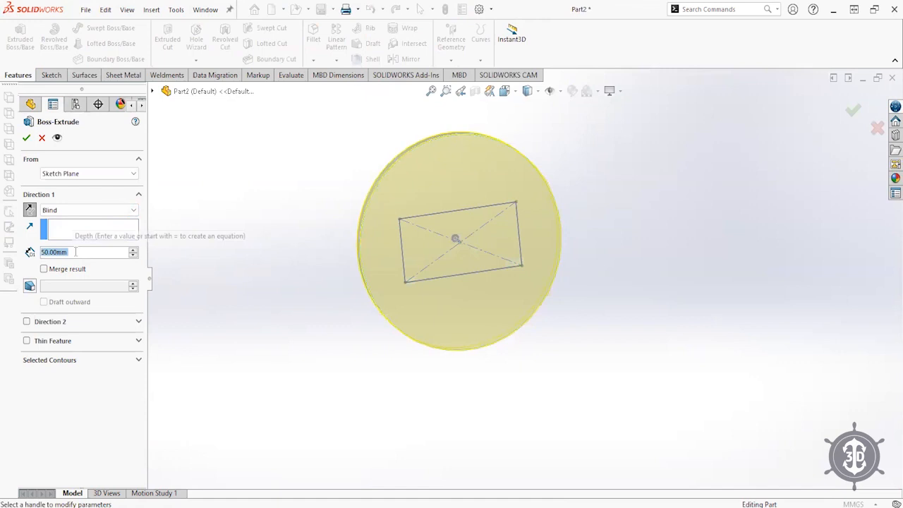
type("100")
key("Return")
key("Return")
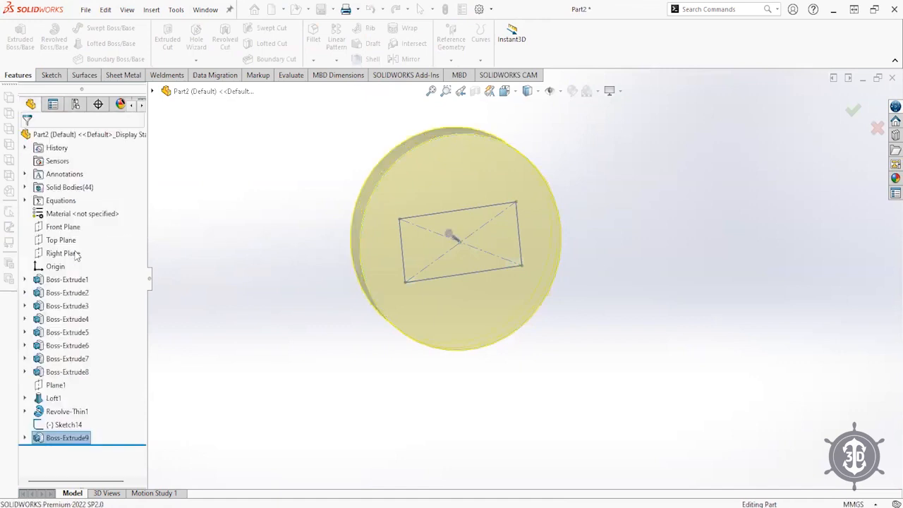
mouse_move(403, 376)
middle_mouse_down()
mouse_move(398, 326)
mouse_move(447, 253)
mouse_move(419, 296)
middle_mouse_up()
- Cut Sketch14's rectangle into the disc face as an Extruded Cut
left_click(422, 268)
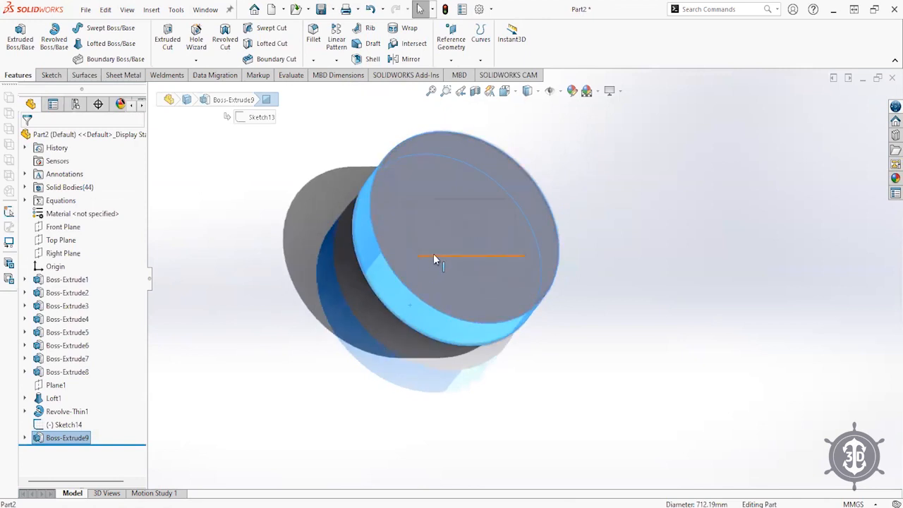
left_click(217, 397)
left_click(65, 426)
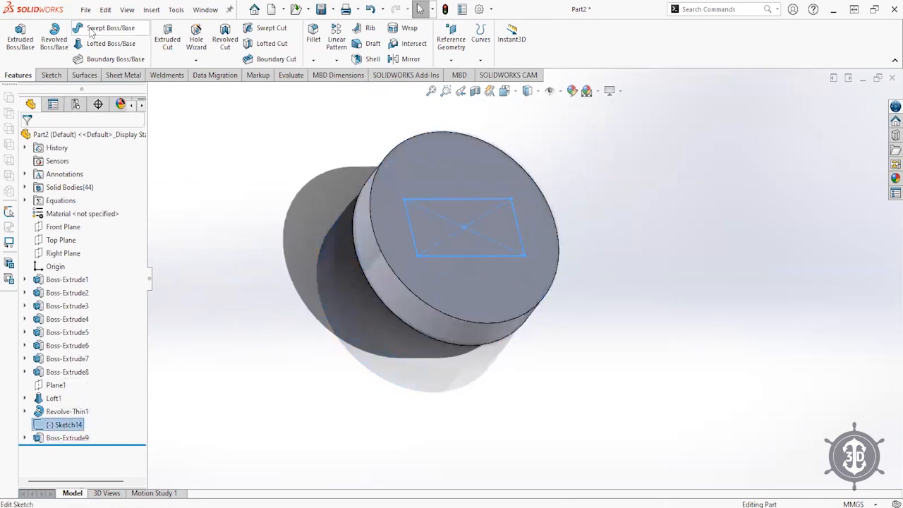
left_click(168, 39)
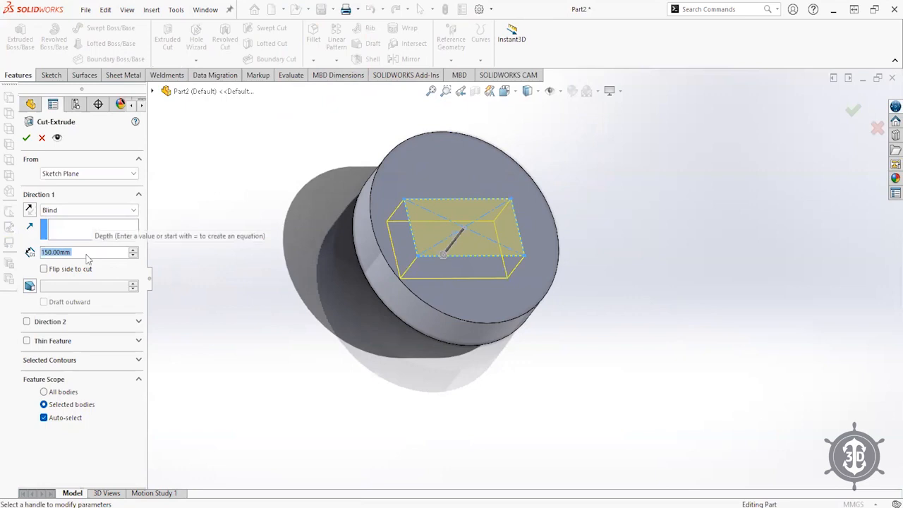
key("Return")
- Reopen Cut-Extrude1 for editing and accept it again
middle_click_drag(315, 282, 299, 311)
left_click(35, 438)
left_click(44, 401)
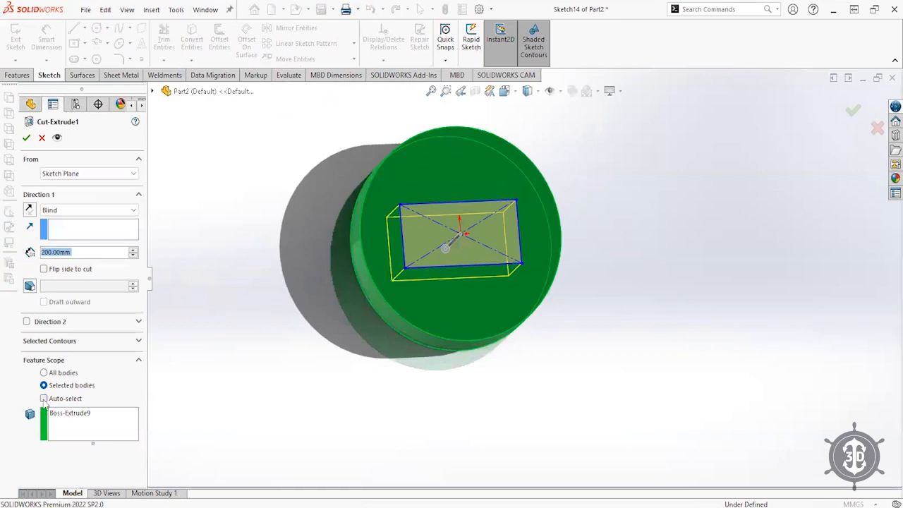
key("Return")
middle_click_drag(374, 285, 456, 322)
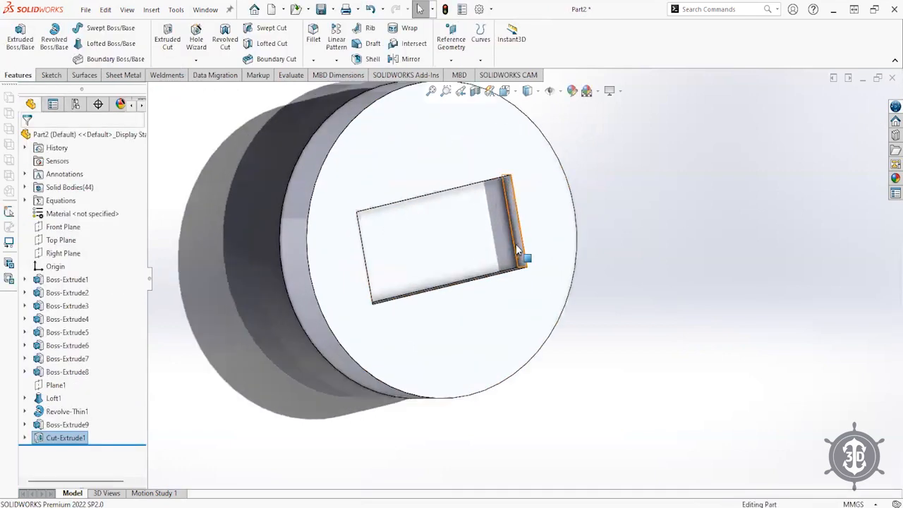
scroll(484, 226, "down", 3)
- Inspect the rectangular pocket's edge, floor and wall faces from several angles
middle_click_drag(484, 225, 486, 307)
left_click(485, 306)
left_click(463, 273)
middle_click_drag(463, 273, 493, 263)
left_click(527, 251)
middle_click_drag(504, 319, 500, 264)
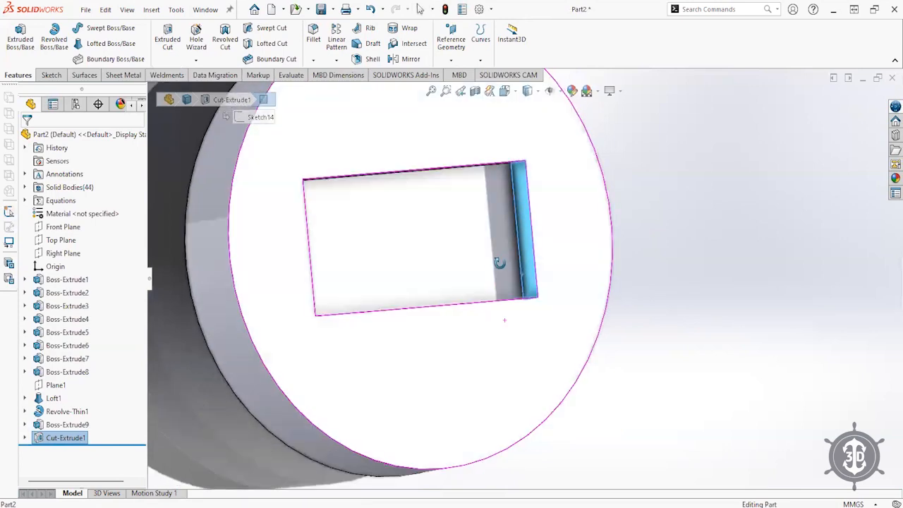
middle_click_drag(652, 270, 650, 315)
- Hide the cut disc body so the modelling area is empty
left_click(650, 315)
scroll(430, 309, "up", 2)
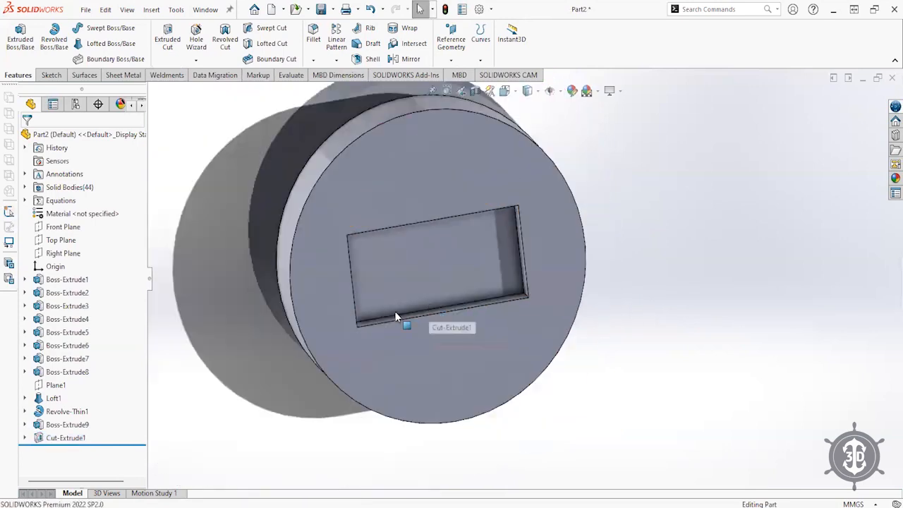
left_click(282, 290)
left_click(330, 257)
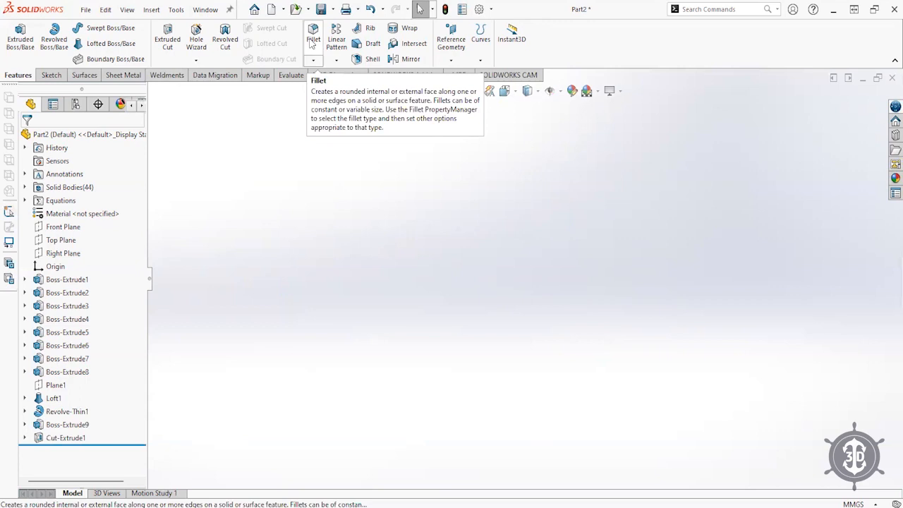
- Show the hidden Cut-Extrude1 disc body again from the Solid Bodies folder
left_click(57, 240)
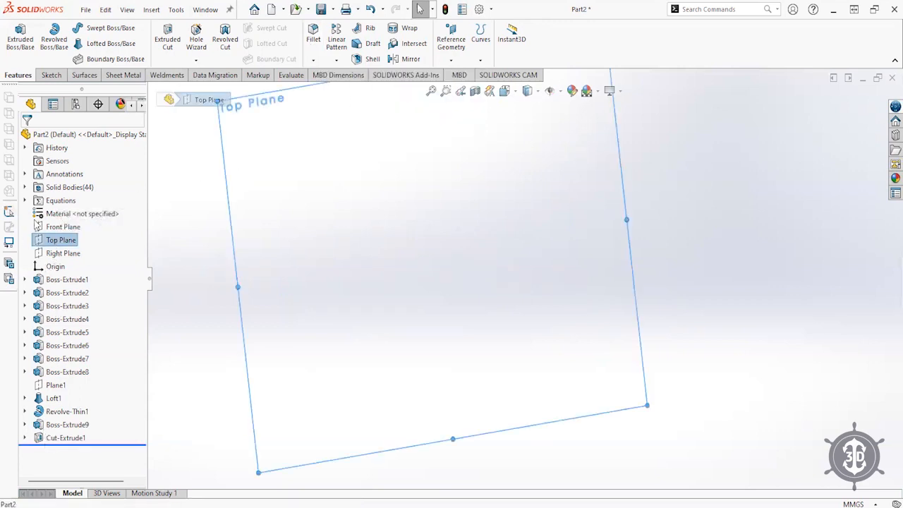
left_click(24, 187)
scroll(83, 363, "down", 10)
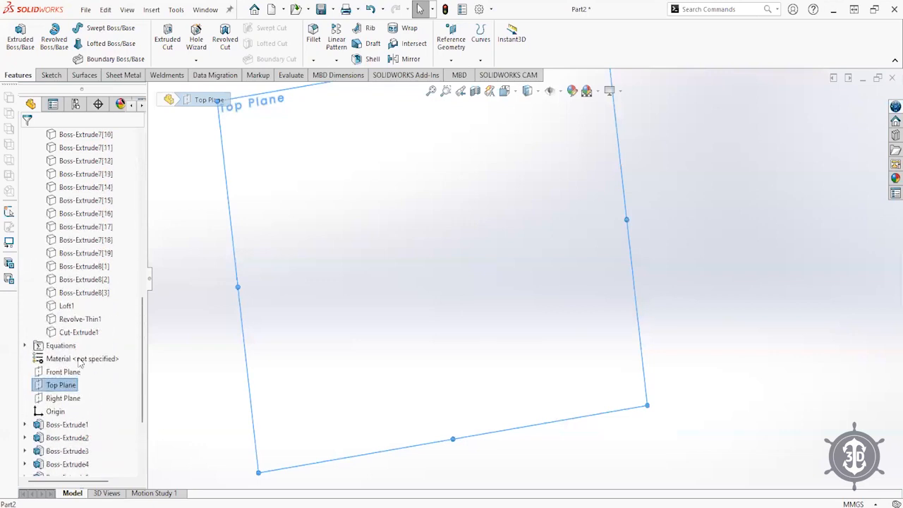
left_click(66, 334)
left_click(76, 321)
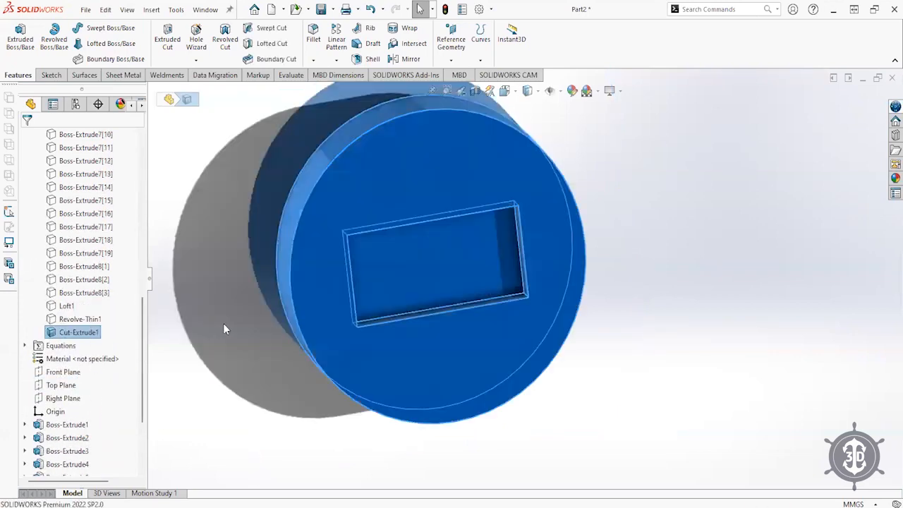
middle_click_drag(222, 336, 240, 258)
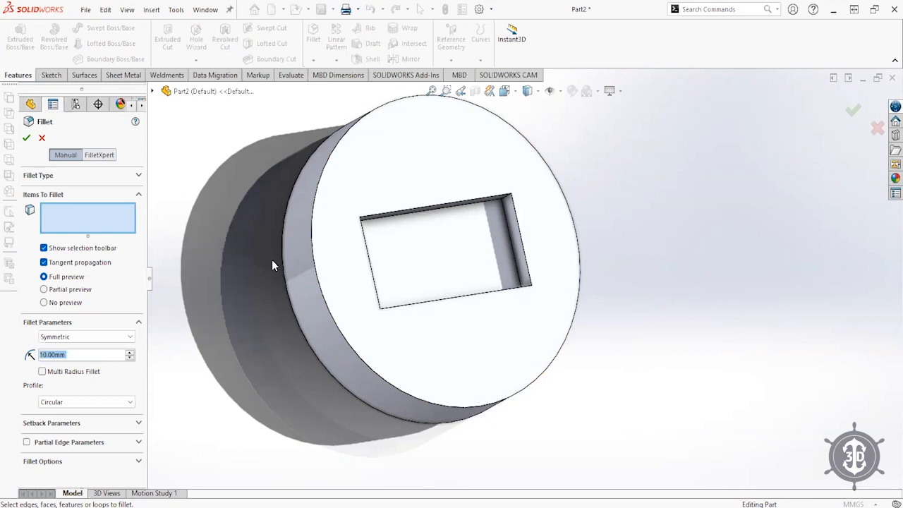
- Fillet the disc's front circular rim edges with a 50 mm radius
left_click(315, 255)
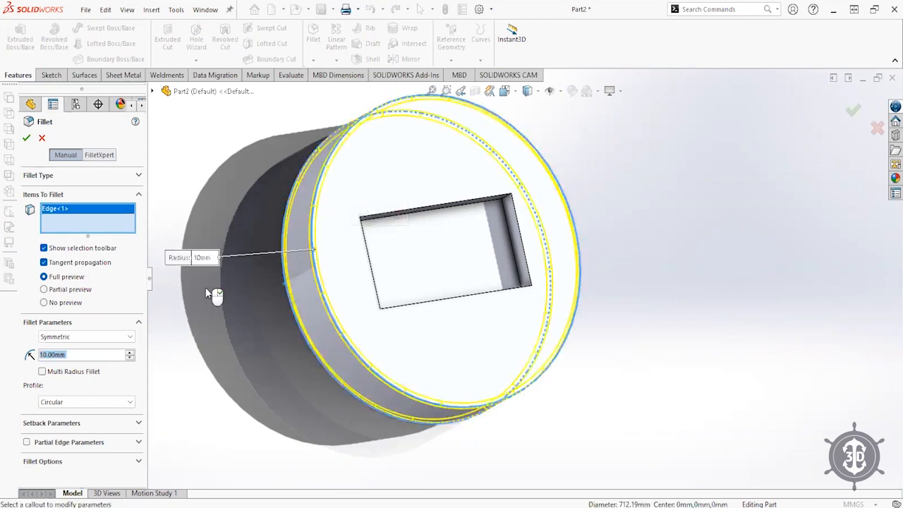
type("50")
key("Return")
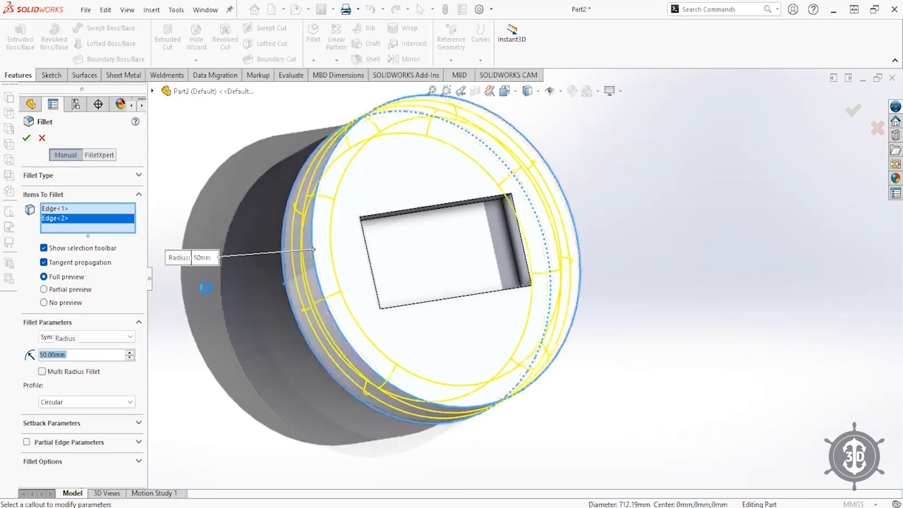
middle_click_drag(388, 317, 328, 323)
left_click(314, 35)
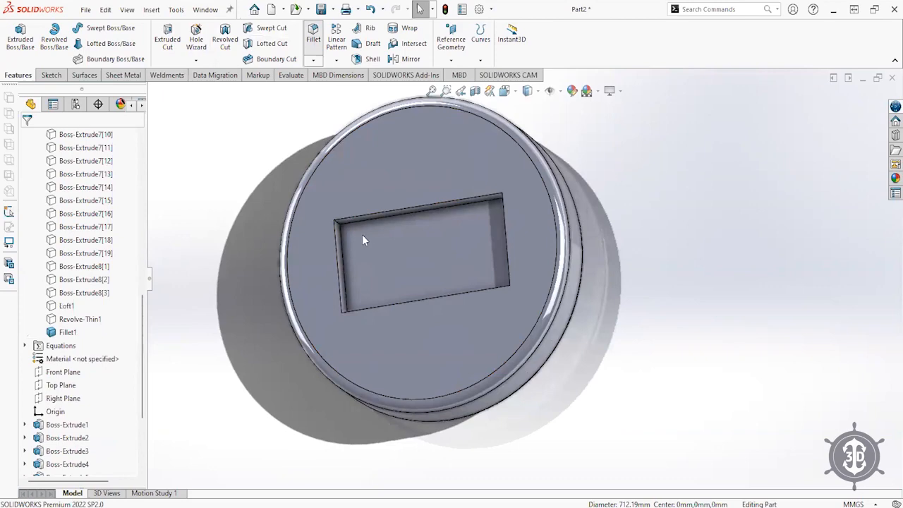
scroll(362, 236, "down", 6)
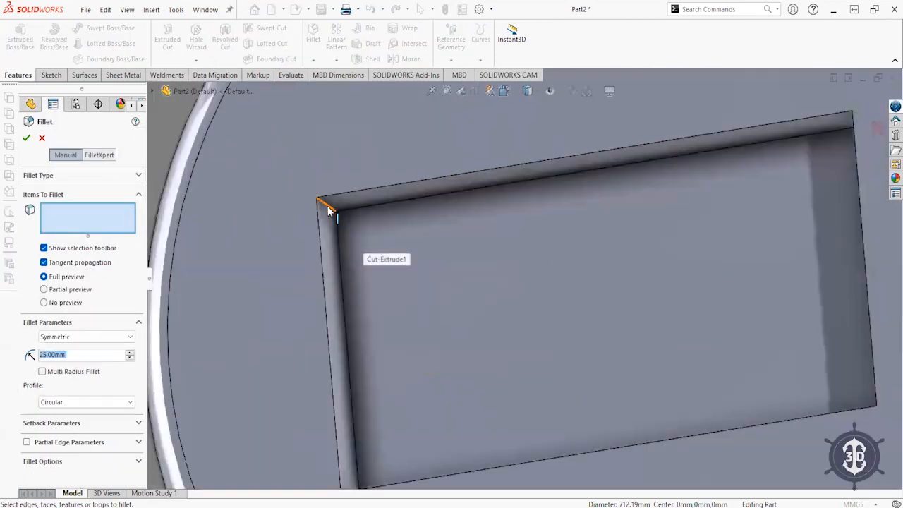
- Fillet the four corner edges of the rectangular pocket at 25 mm
left_click(328, 209)
middle_click_drag(635, 216, 768, 169)
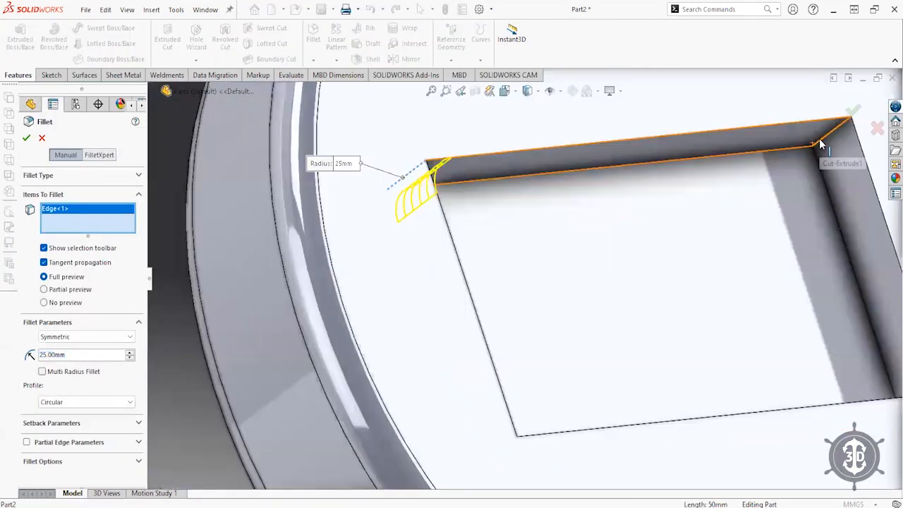
left_click(820, 140)
middle_click_drag(623, 214, 452, 352)
left_click(431, 372)
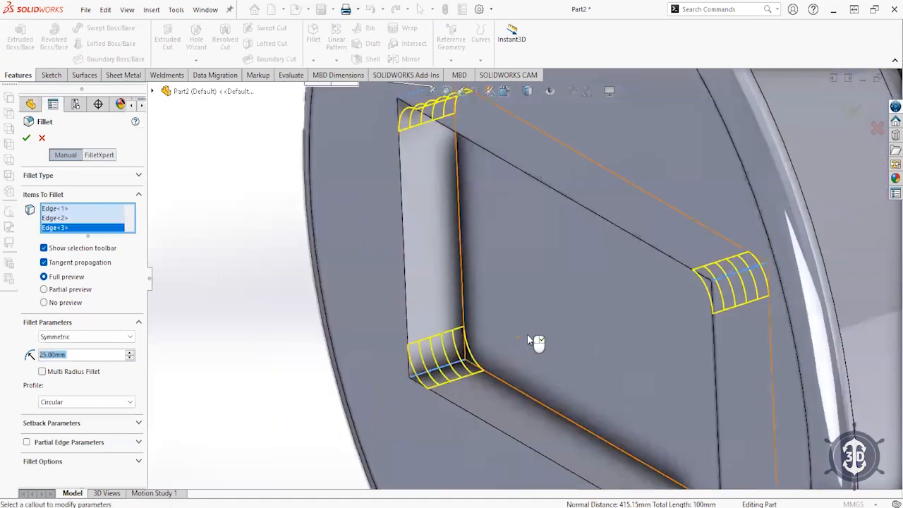
middle_click_drag(577, 341, 825, 377)
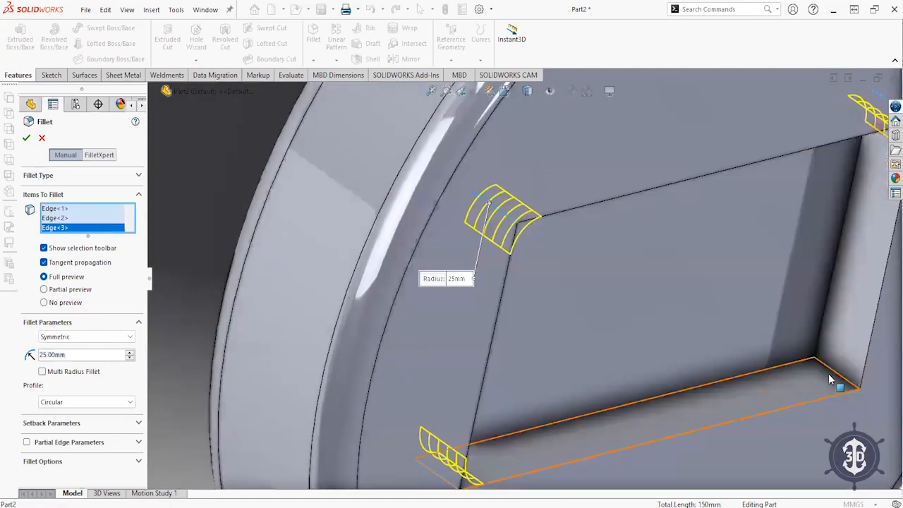
left_click(832, 378)
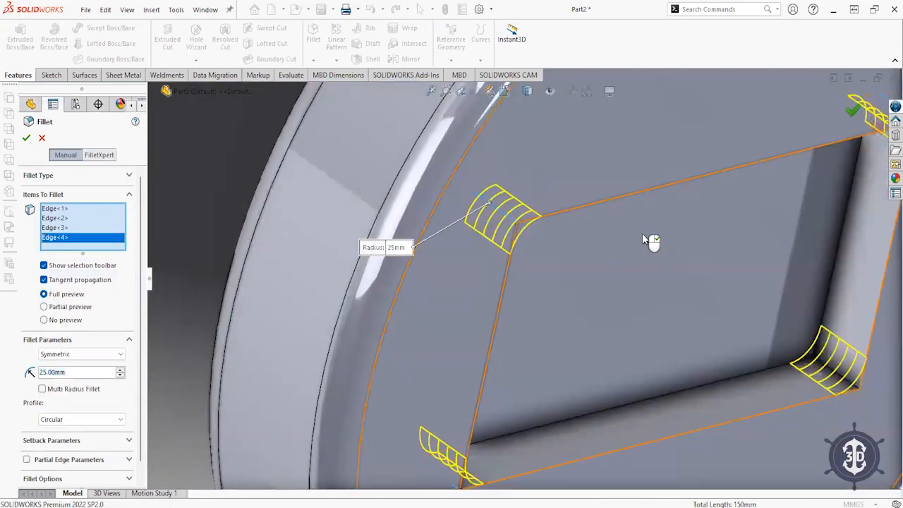
key("Return")
- Orbit the part and check the new Fillet2 feature
scroll(522, 332, "up", 5)
middle_click_drag(552, 347, 358, 234)
left_click(68, 331)
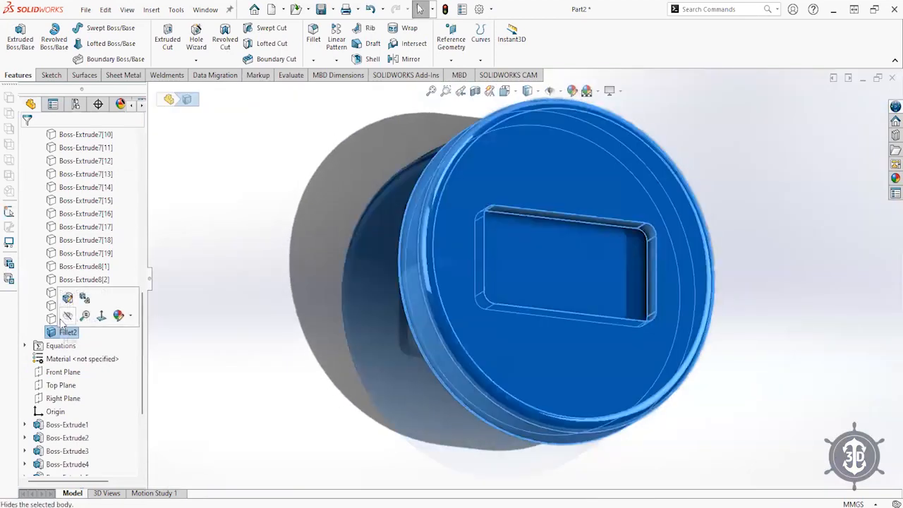
key("Escape")
middle_click_drag(548, 257, 505, 288)
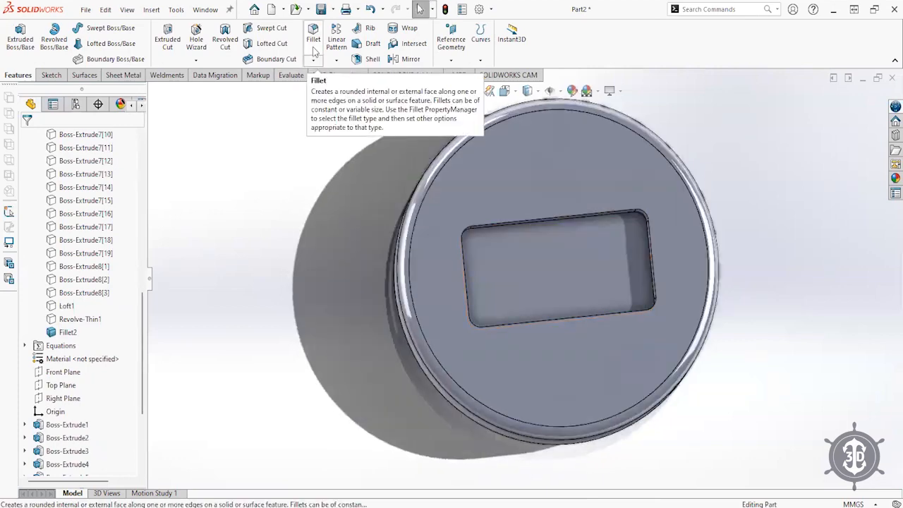
- Chamfer the recess rim edge at 10 mm and 60°, with direction flipped
left_click(315, 63)
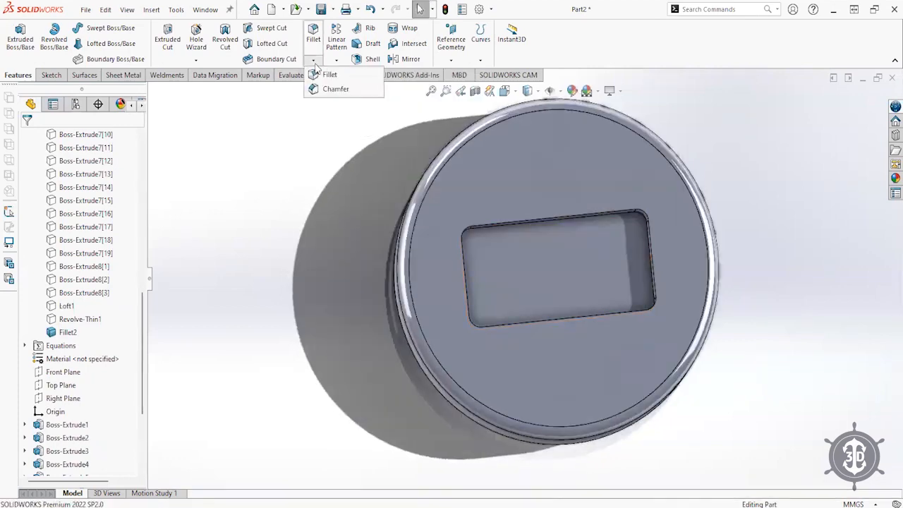
left_click(340, 88)
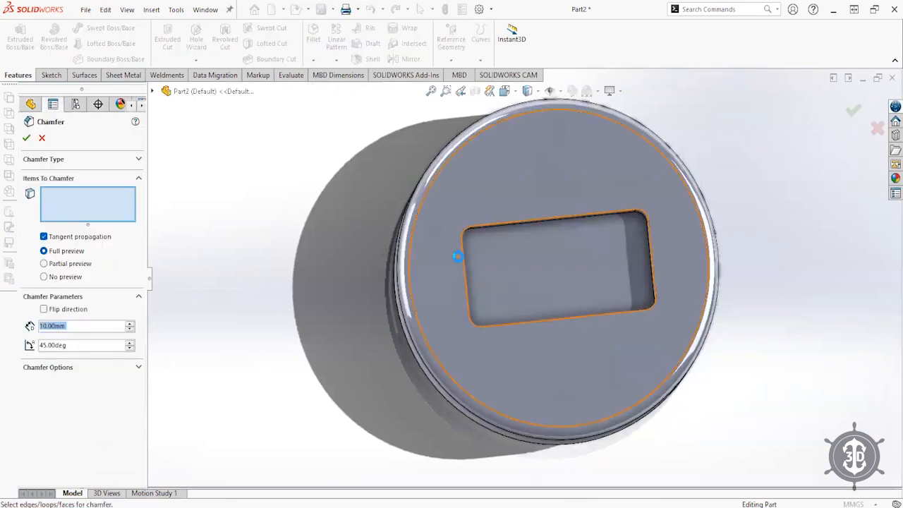
scroll(479, 256, "down", 5)
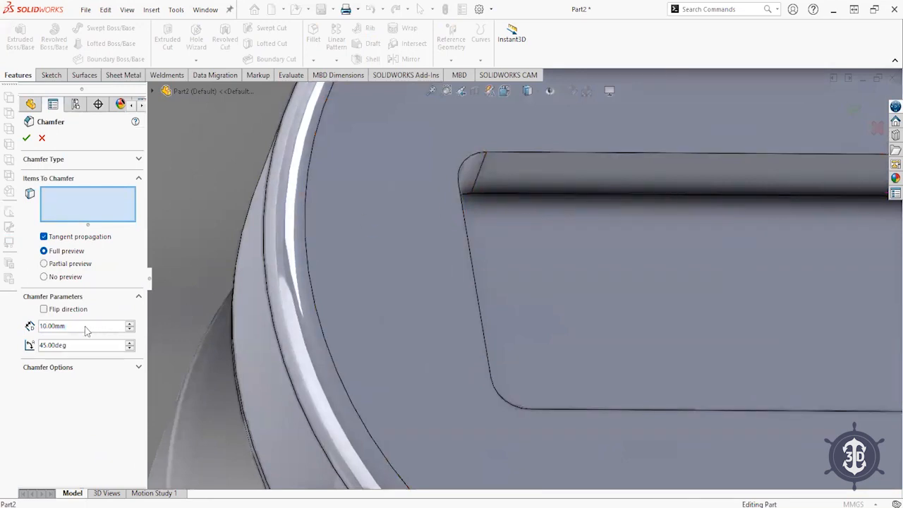
type("5")
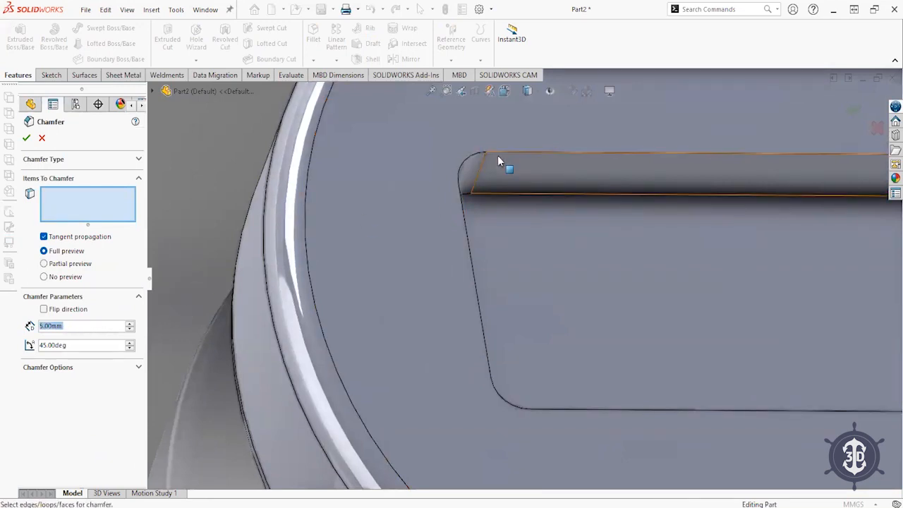
left_click(500, 150)
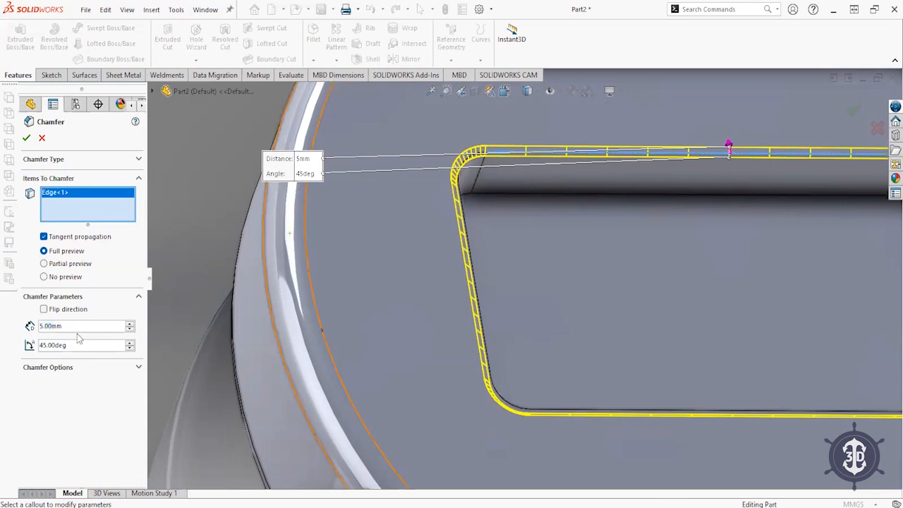
type("10")
key("Return")
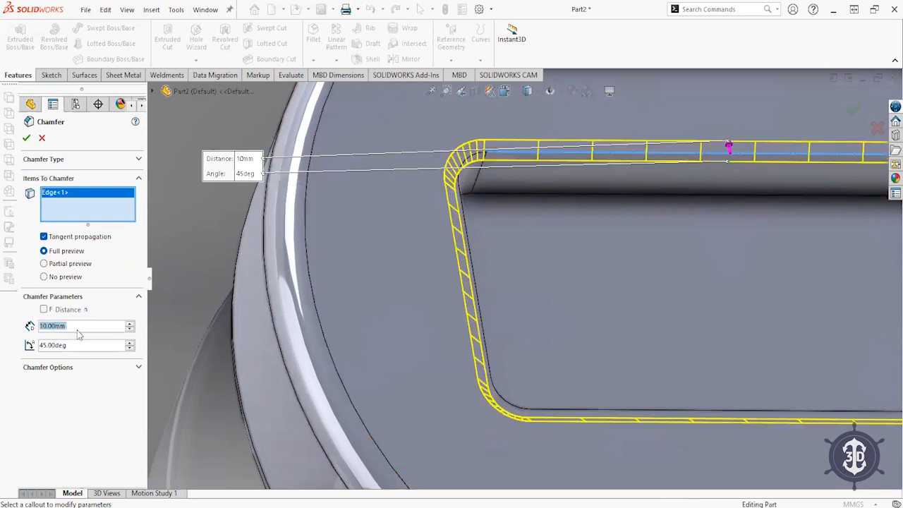
left_click(64, 345)
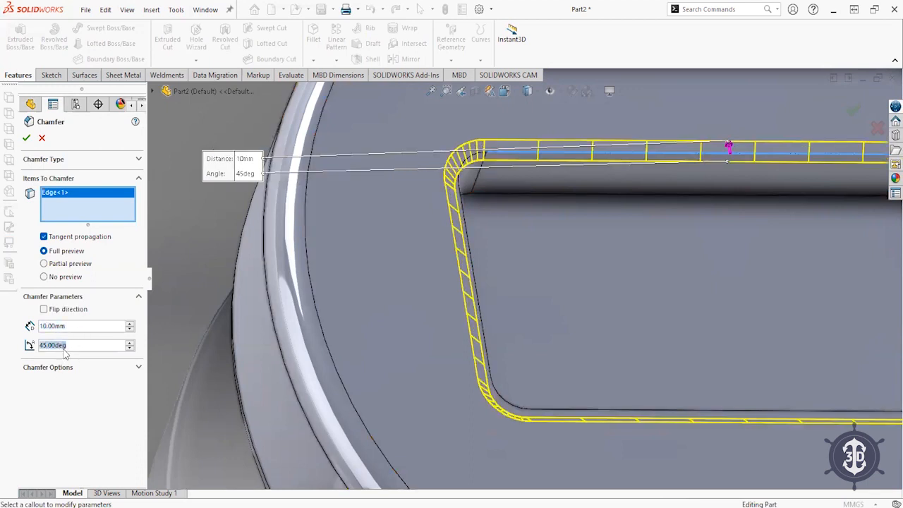
type("60")
key("Return")
left_click(53, 312)
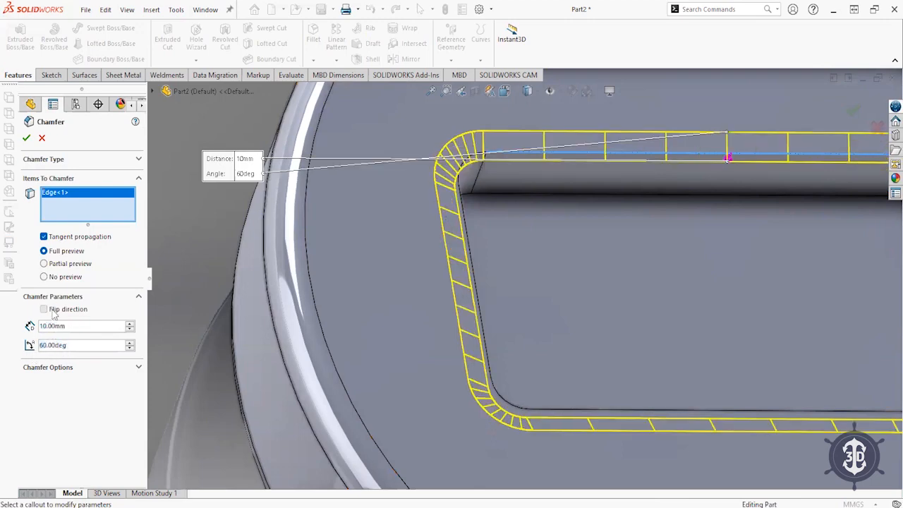
left_click(854, 111)
- Orbit the model to inspect the new chamfer
scroll(458, 252, "up", 5)
middle_click_drag(542, 253, 373, 187)
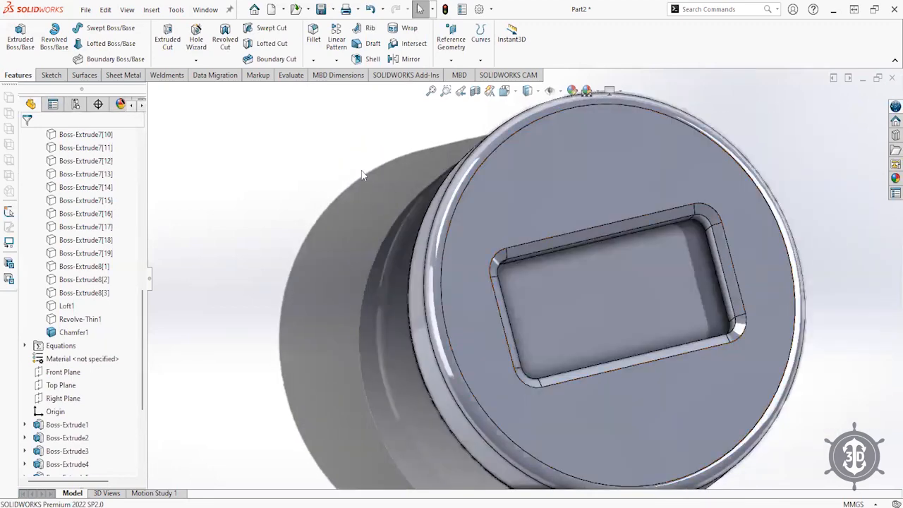
left_click(313, 61)
left_click(314, 61)
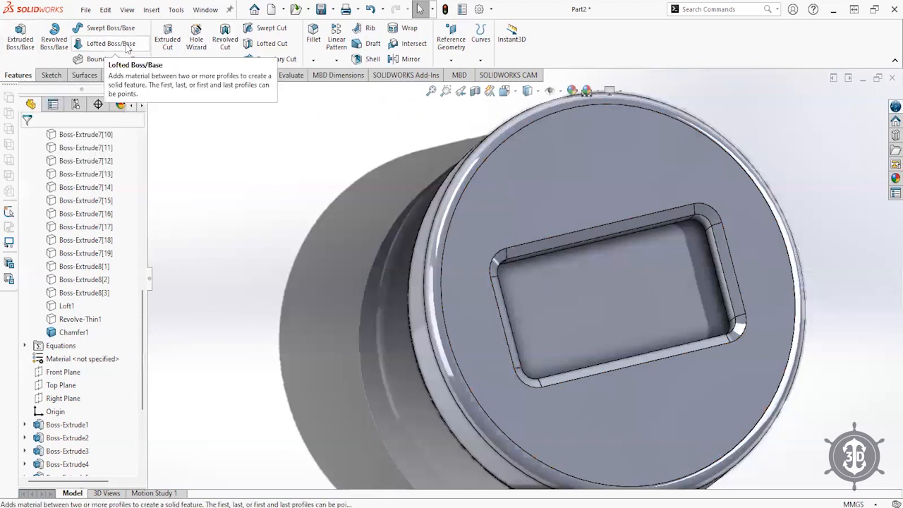
- Linear-pattern the chamfered disc body along the Right Plane at 1000 mm spacing, five instances
left_click(338, 43)
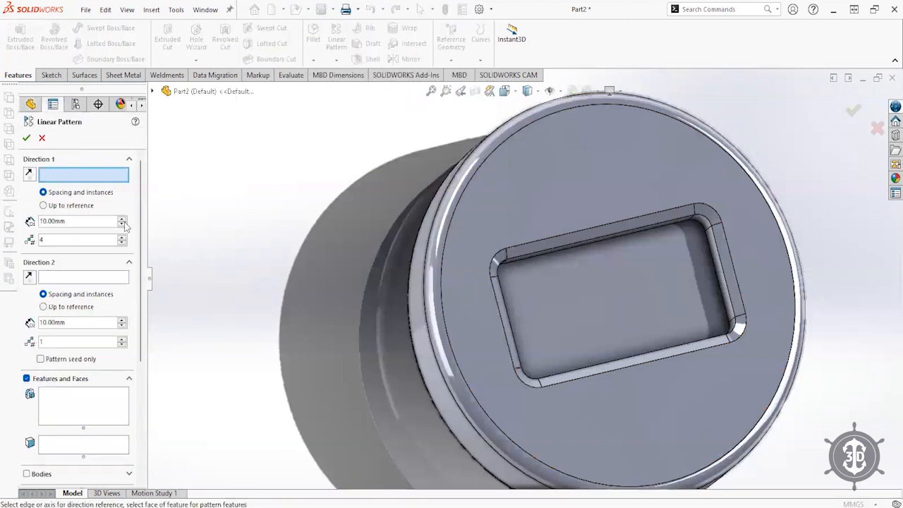
key("f")
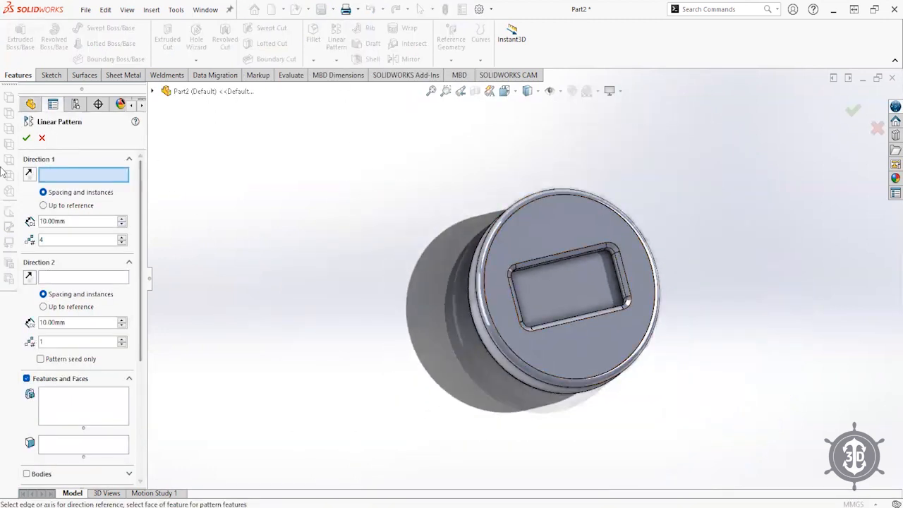
left_click(153, 92)
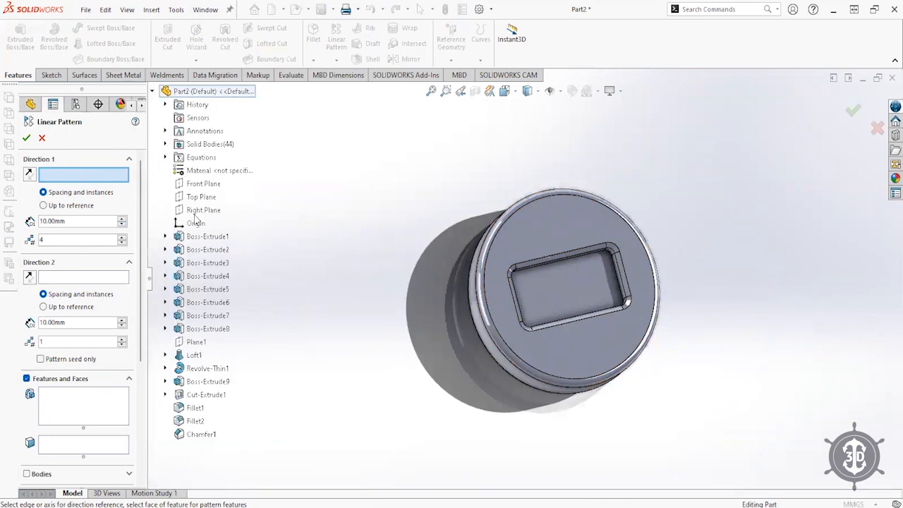
left_click(202, 210)
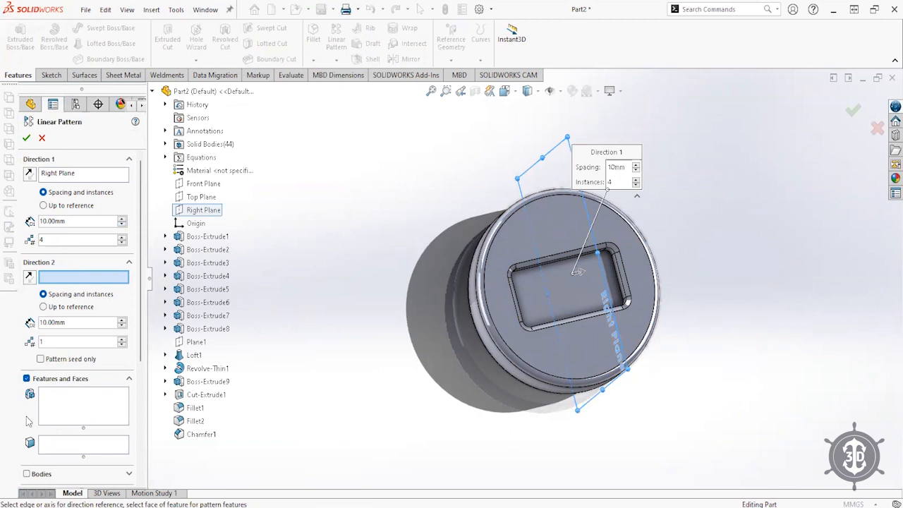
left_click(27, 475)
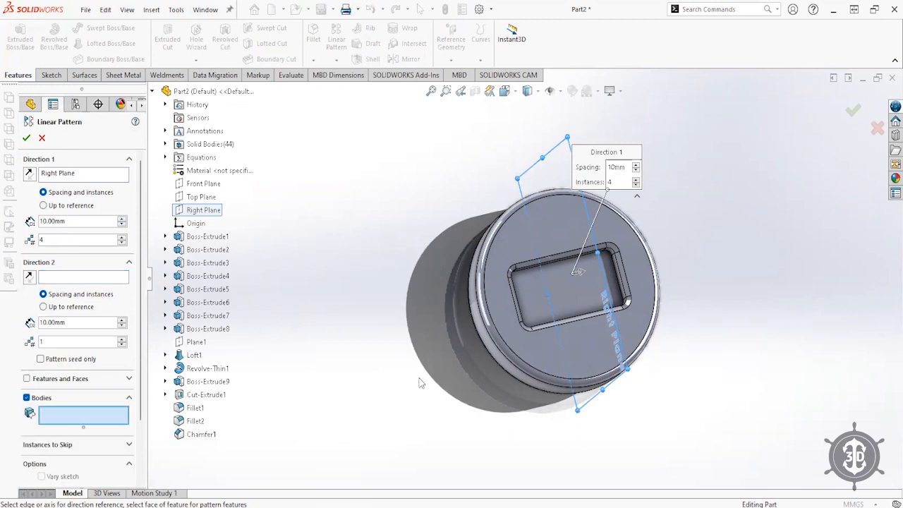
left_click(494, 313)
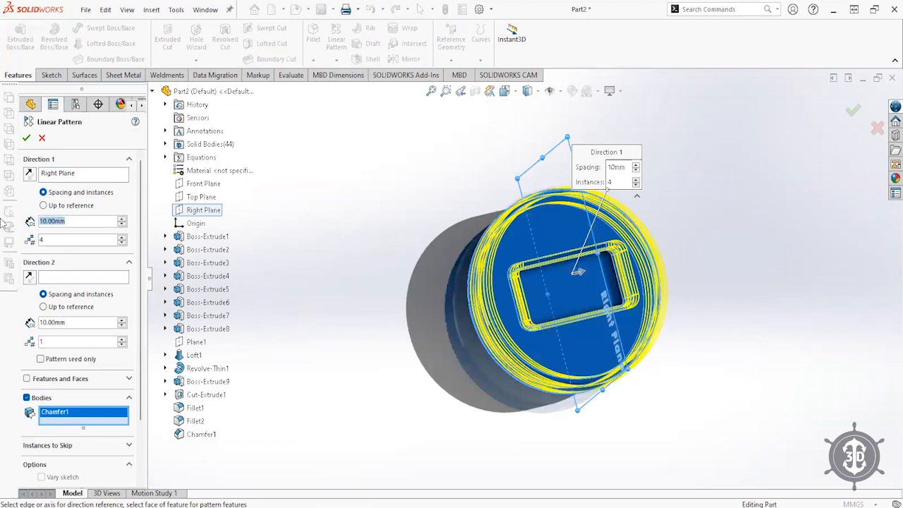
type("250")
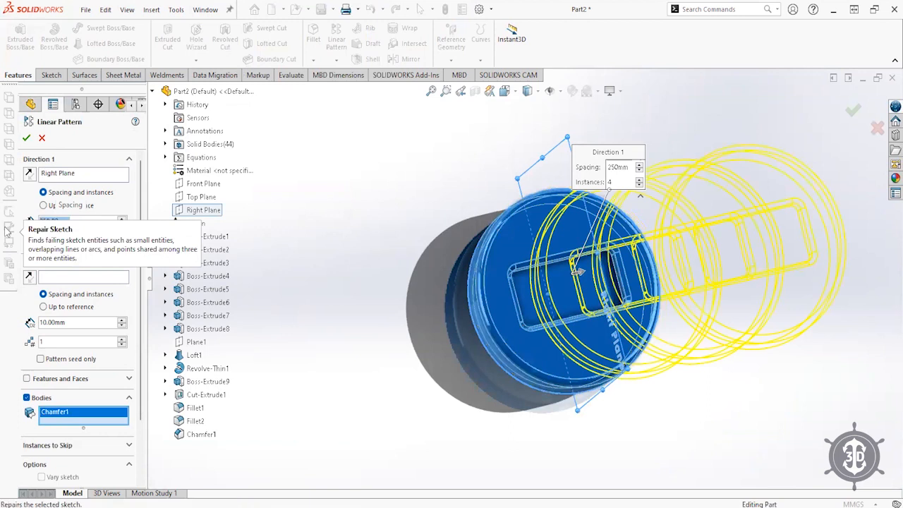
type("1000")
scroll(742, 272, "up", 7)
scroll(710, 259, "down", 2)
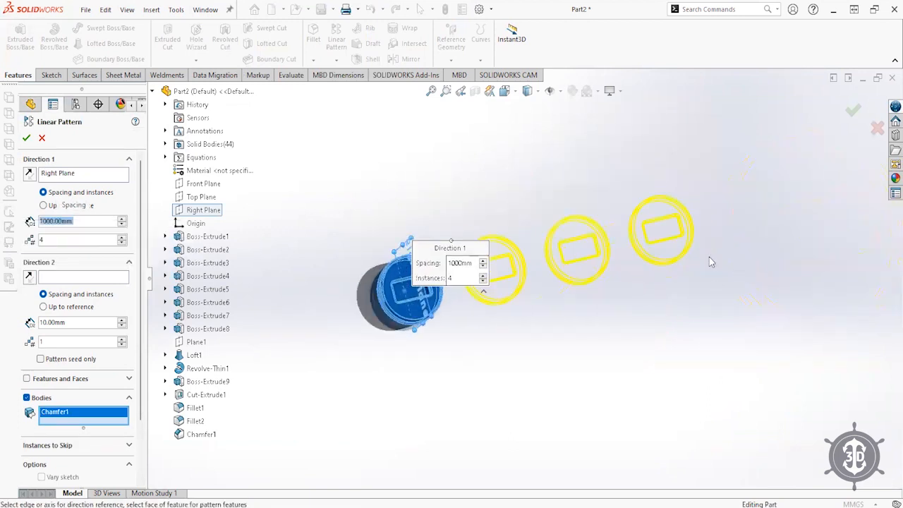
left_click(96, 242)
key("Return")
middle_click_drag(661, 343, 683, 355)
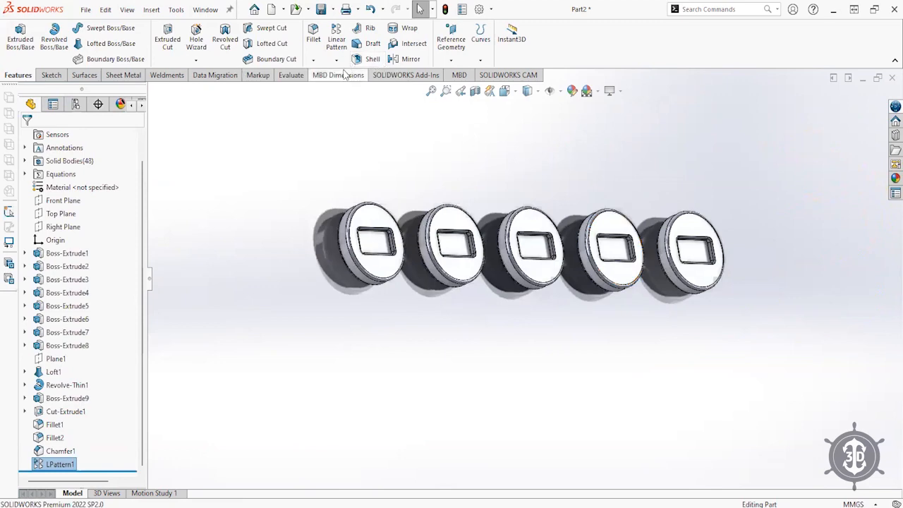
- Shell one disc to 2 mm walls, removing its flat face
scroll(372, 97, "down", 3)
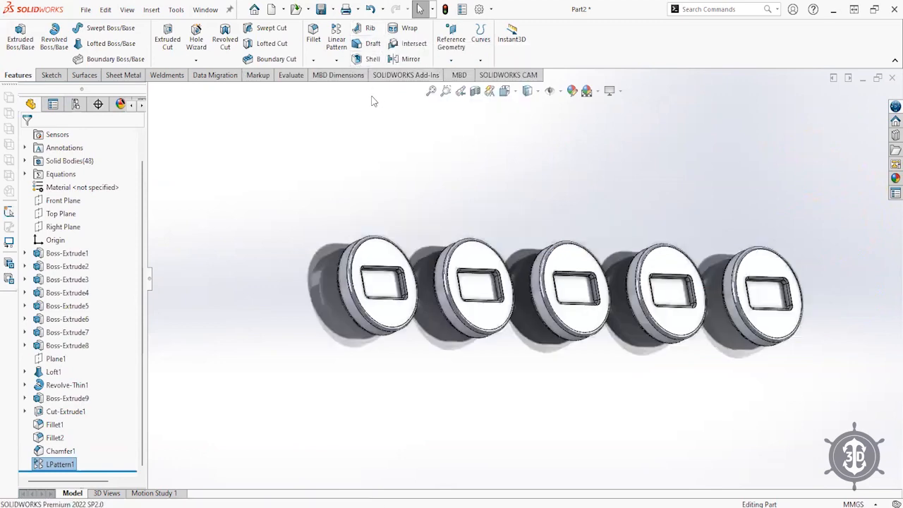
scroll(374, 93, "down", 1)
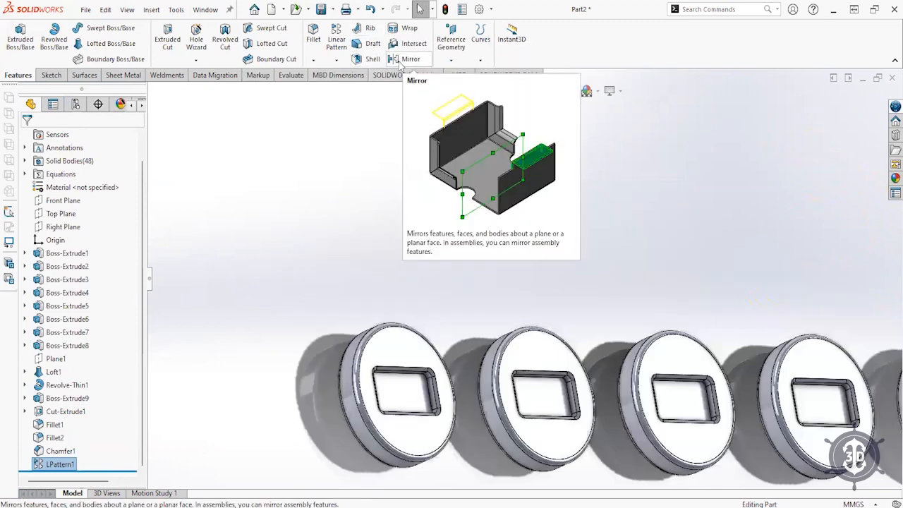
left_click(357, 61)
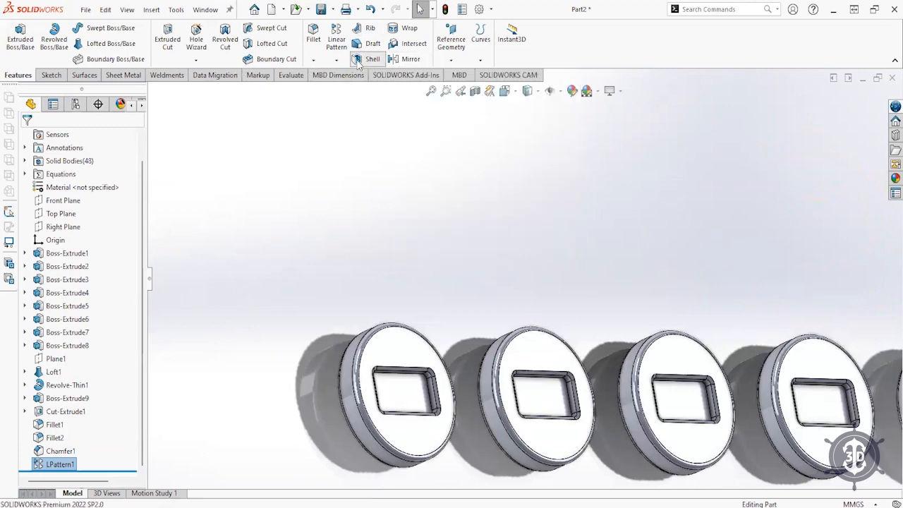
middle_click_drag(391, 340, 530, 314)
scroll(385, 343, "down", 3)
left_click(455, 310)
middle_click_drag(468, 306, 468, 349)
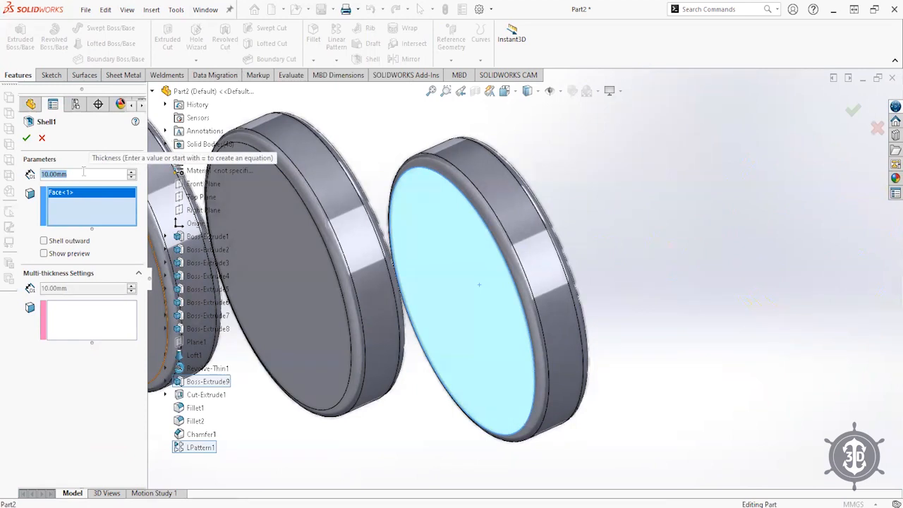
type("2")
key("Return")
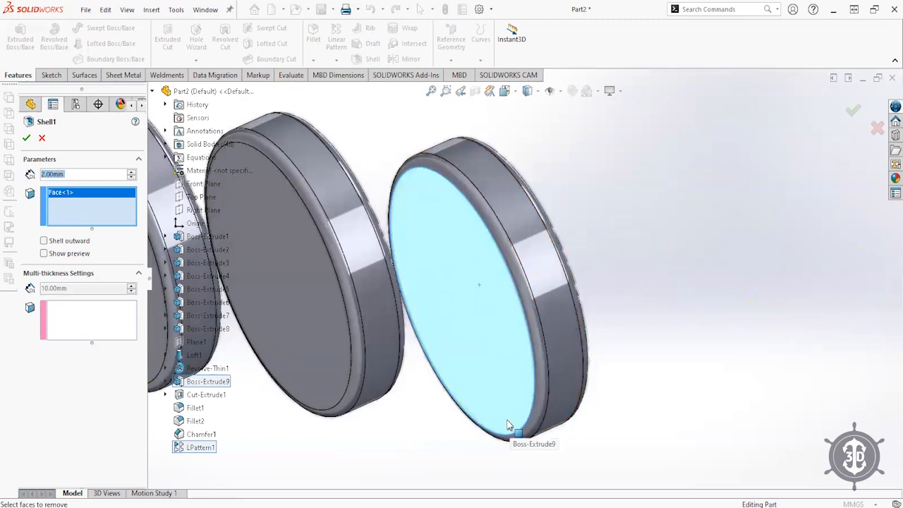
key("Return")
middle_click_drag(552, 335, 434, 434)
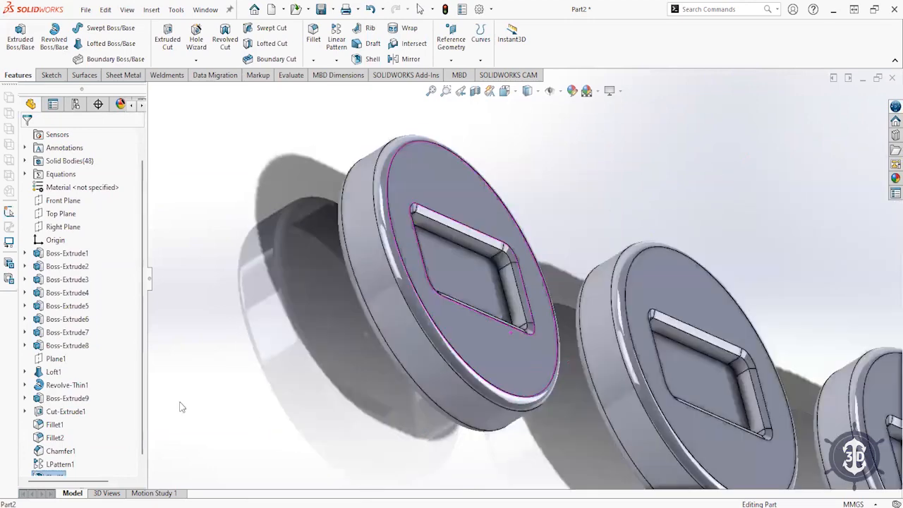
scroll(52, 412, "down", 1)
- Edit Shell1 to also remove the recess's inner face
left_click(41, 466)
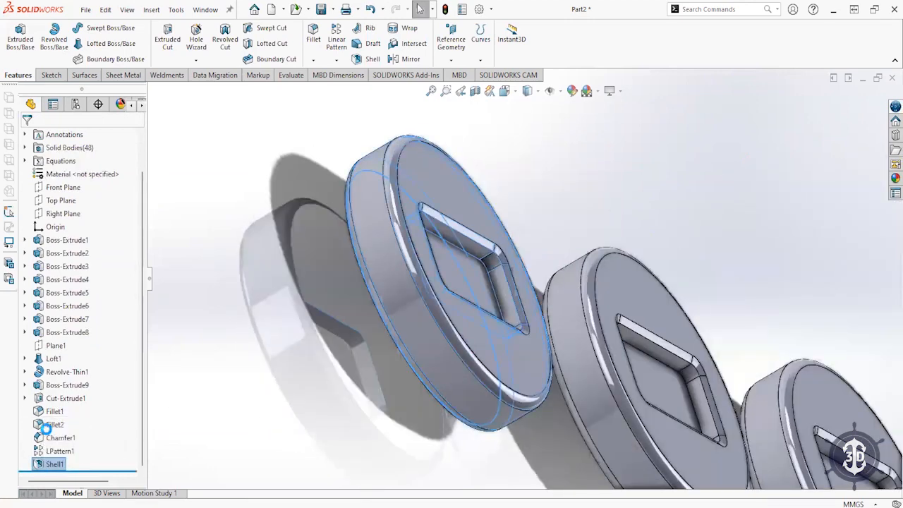
left_click(45, 432)
scroll(393, 314, "down", 5)
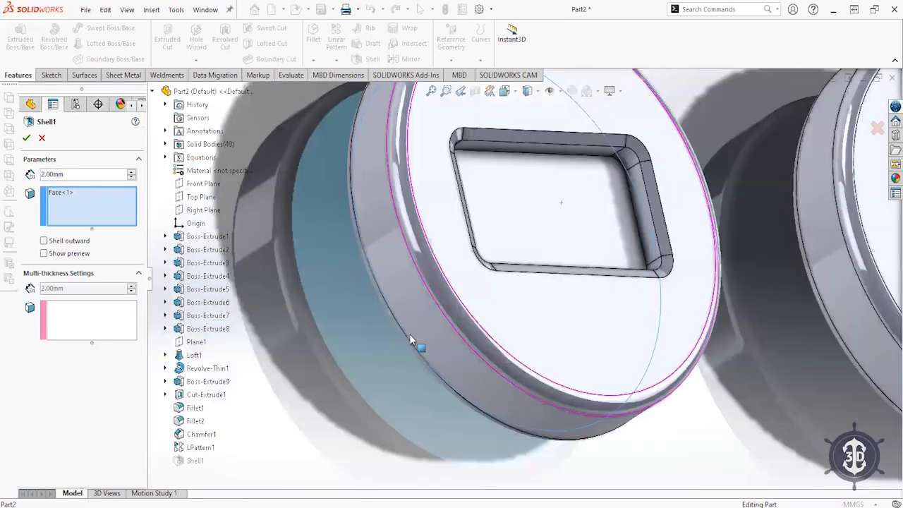
middle_click_drag(410, 335, 395, 332)
left_click(76, 207)
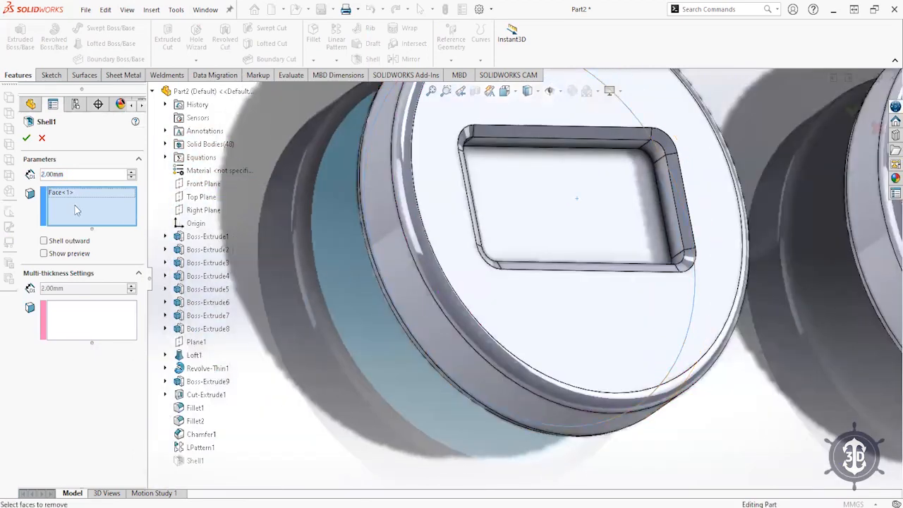
left_click(524, 217)
middle_click_drag(430, 256, 571, 196)
left_click(853, 110)
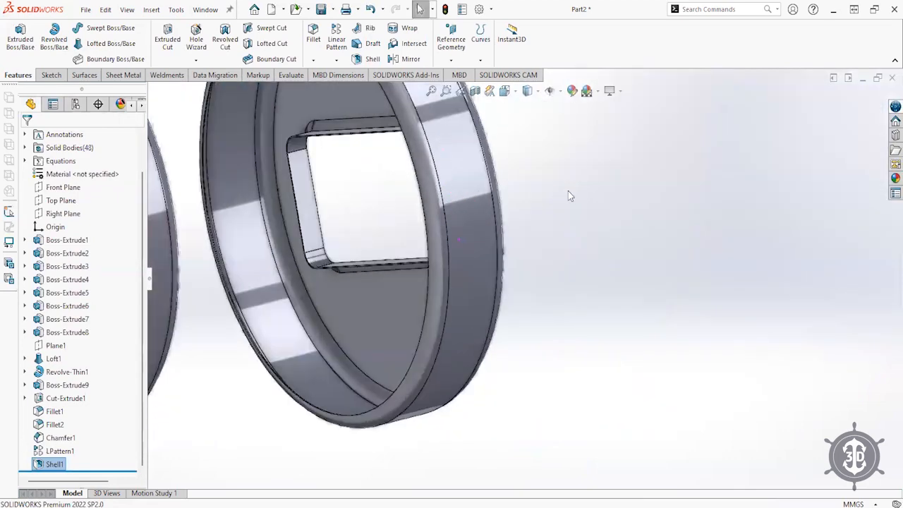
- Inspect the hollowed discs from both sides, then select the Right Plane
scroll(568, 194, "up", 3)
scroll(427, 187, "down", 3)
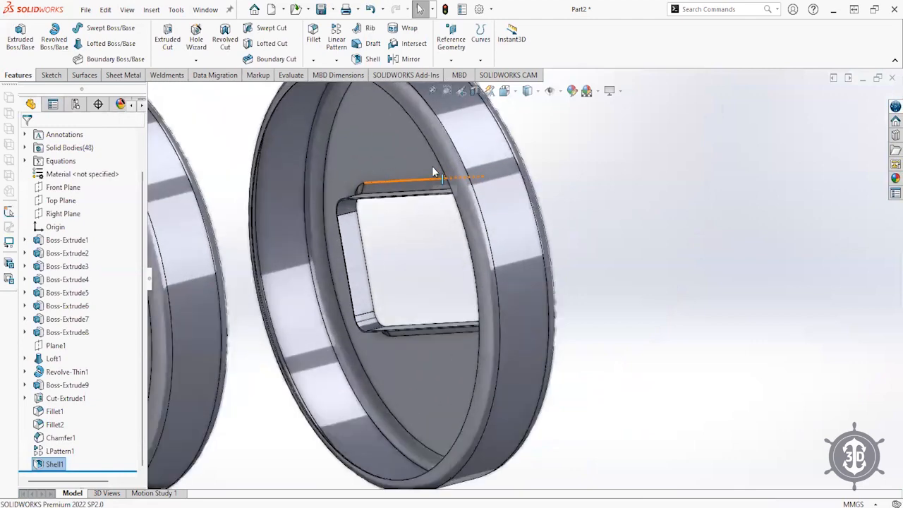
scroll(410, 212, "up", 2)
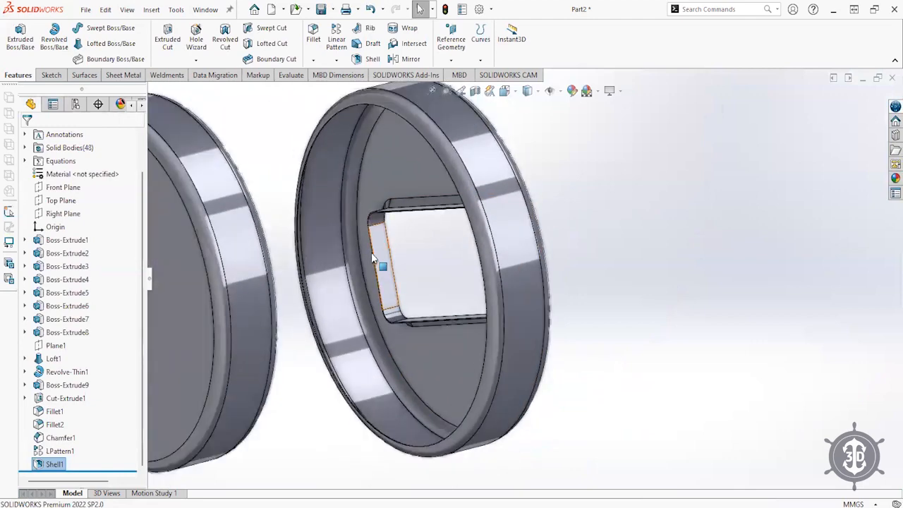
middle_click_drag(547, 246, 565, 275)
scroll(633, 221, "down", 2)
scroll(632, 224, "up", 3)
scroll(565, 275, "up", 6)
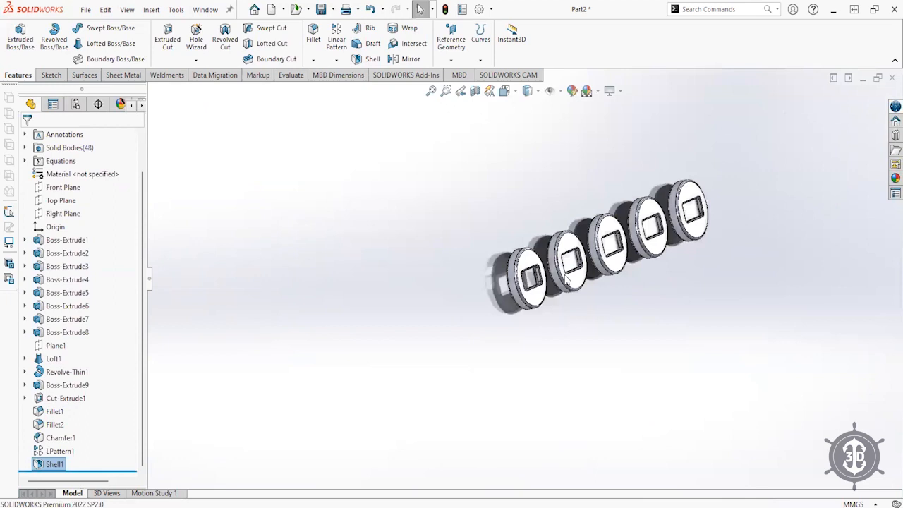
left_click(48, 216)
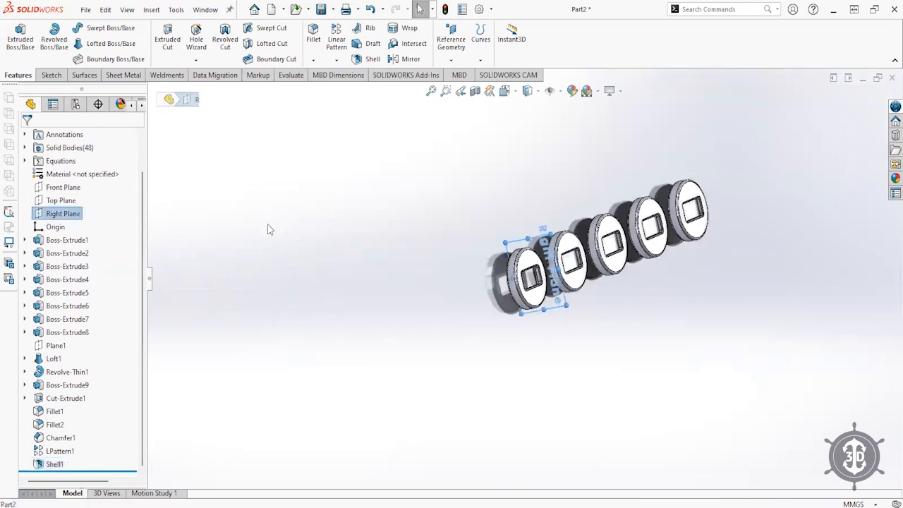
- Mirror disc bodies LPattern1[2], [3] and [4] across the Right Plane
left_click(399, 64)
scroll(601, 312, "down", 2)
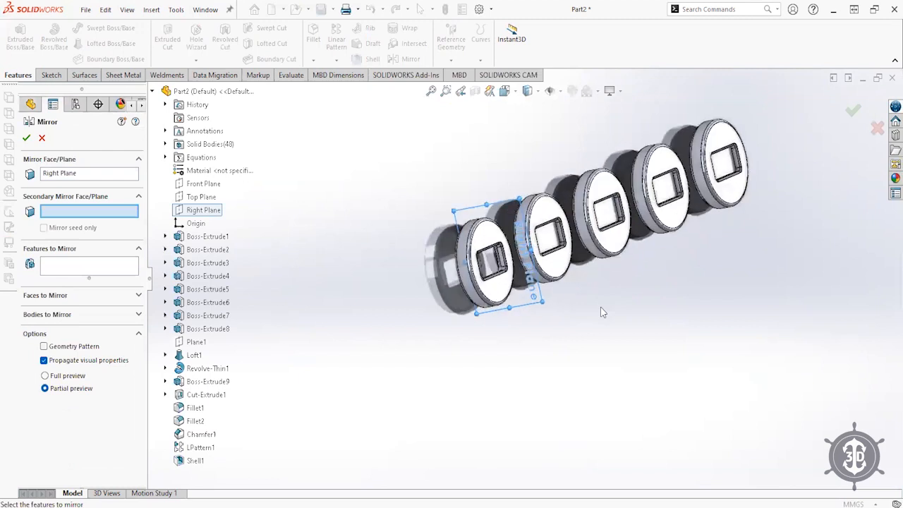
scroll(602, 312, "down", 2)
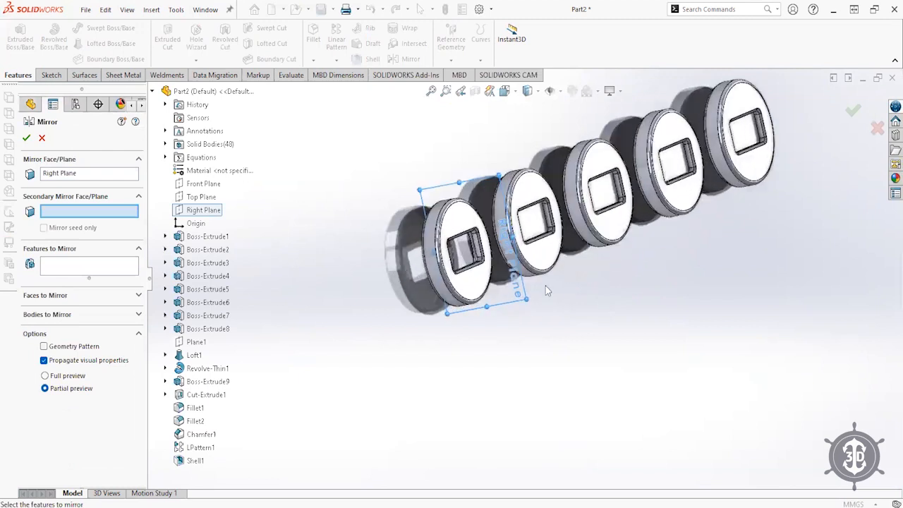
left_click(47, 315)
left_click(683, 184)
left_click(742, 168)
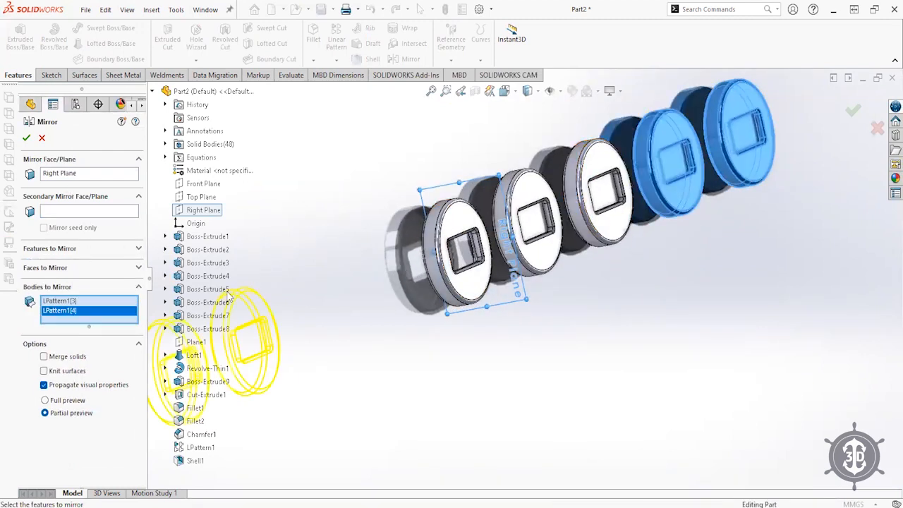
left_click(57, 176)
scroll(453, 476, "up", 3)
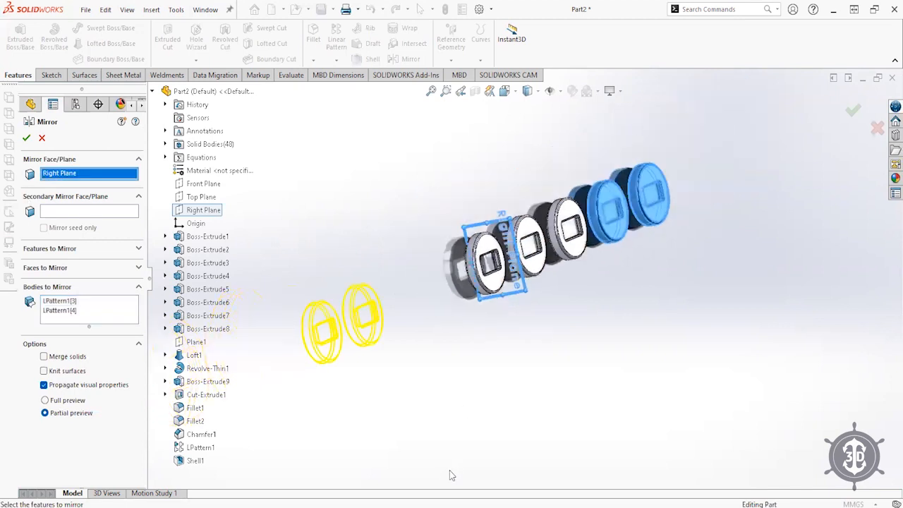
middle_click_drag(453, 347, 409, 298)
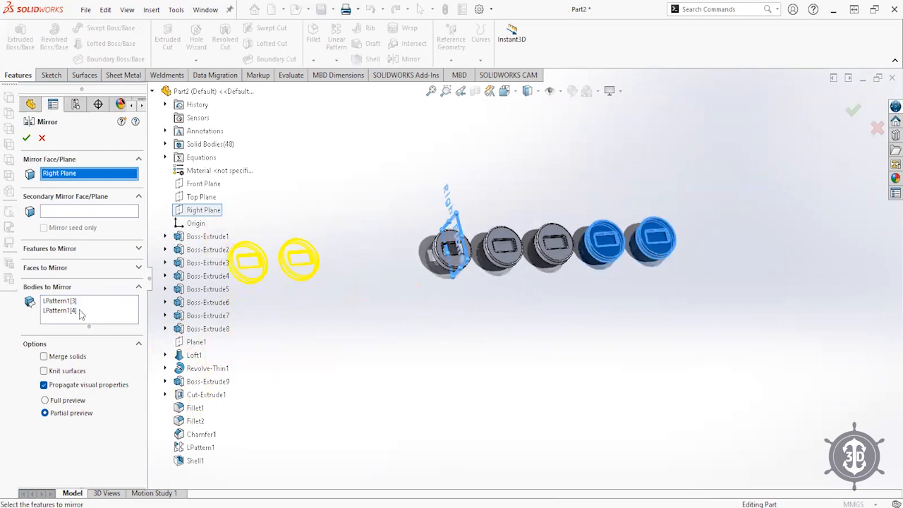
left_click(554, 243)
left_click(853, 110)
middle_click_drag(444, 343, 330, 381)
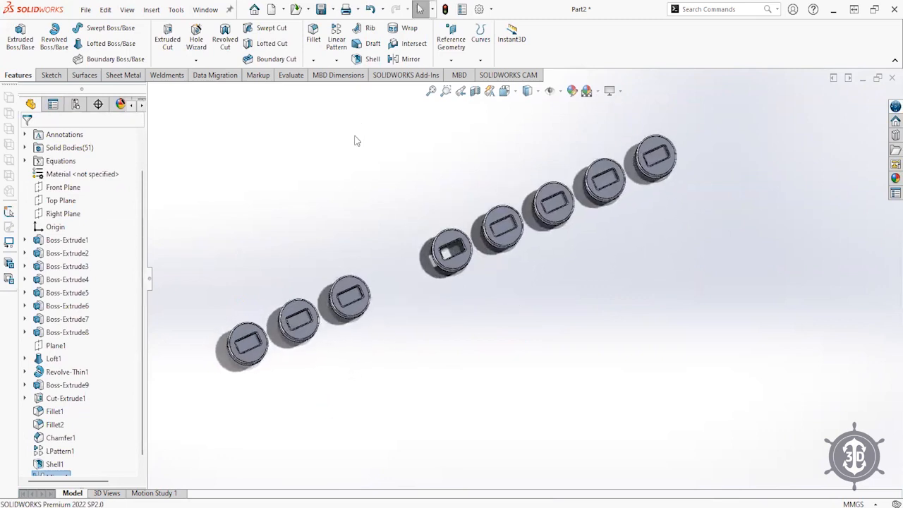
- Hide the LPattern1, Shell1 and Mirror1 disc bodies from the Solid Bodies list
middle_click_drag(353, 228, 271, 266)
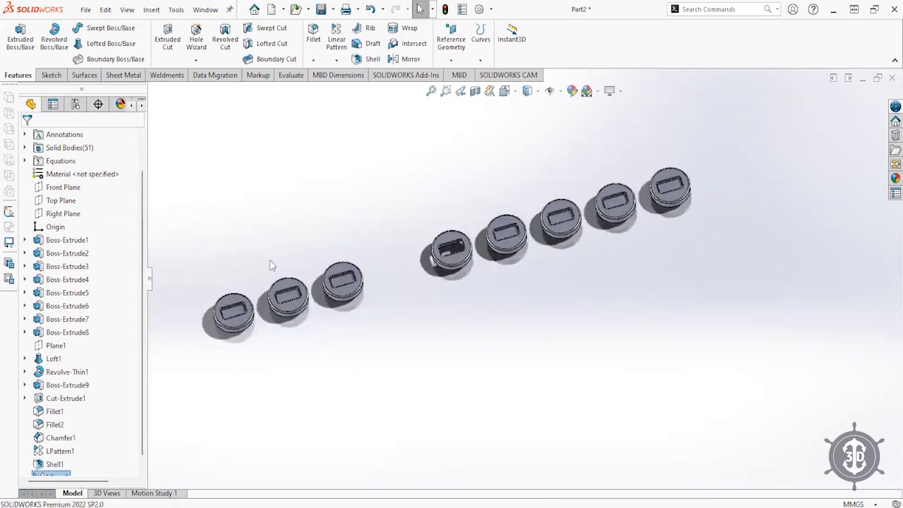
left_click(24, 147)
scroll(102, 338, "down", 7)
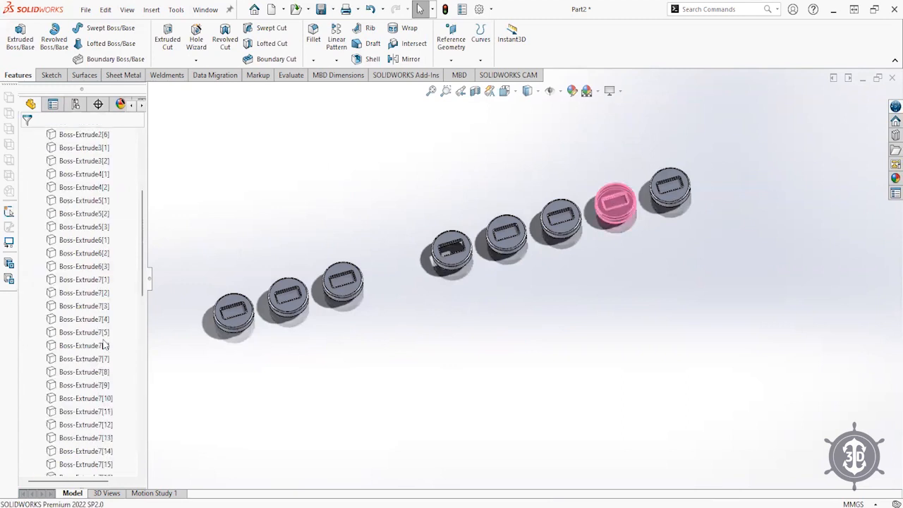
left_click(68, 360)
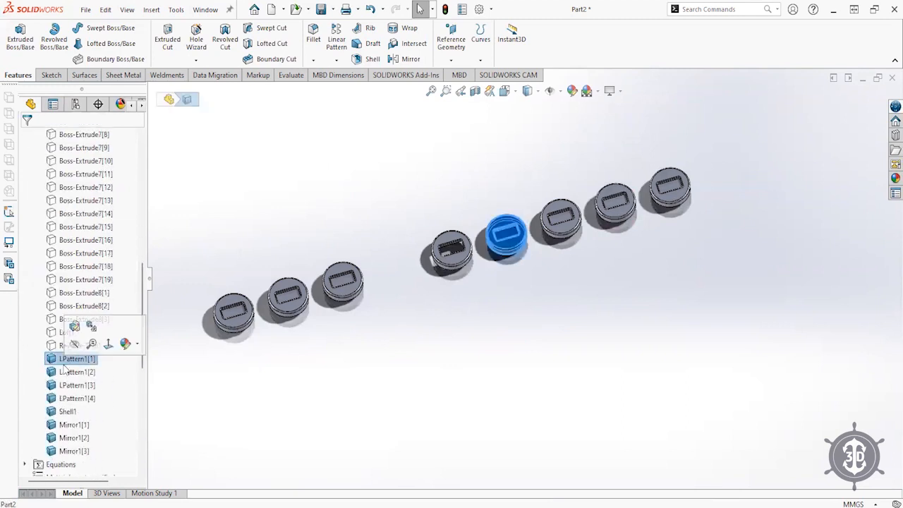
left_click(68, 438, "shift")
left_click(69, 451, "shift")
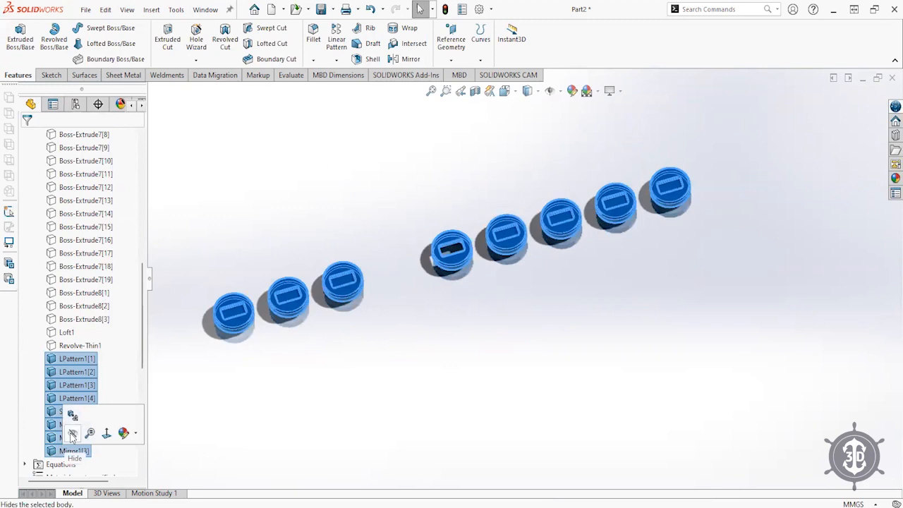
left_click(72, 435)
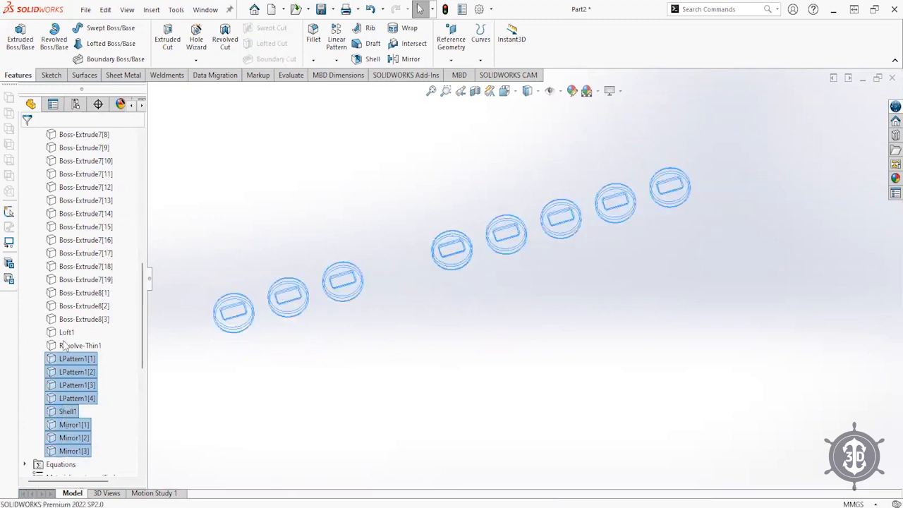
- Show all solid bodies again and orbit the grey cluster to a more upright view
left_click(78, 319)
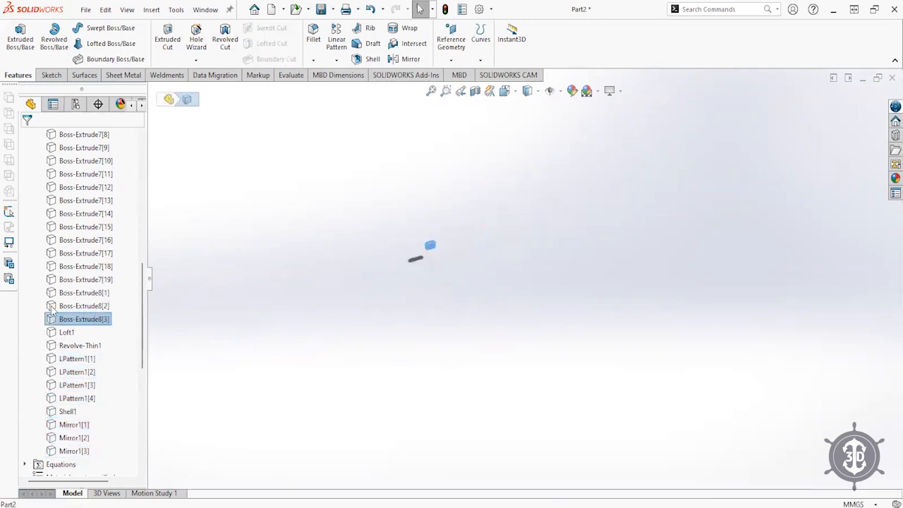
left_click(55, 332)
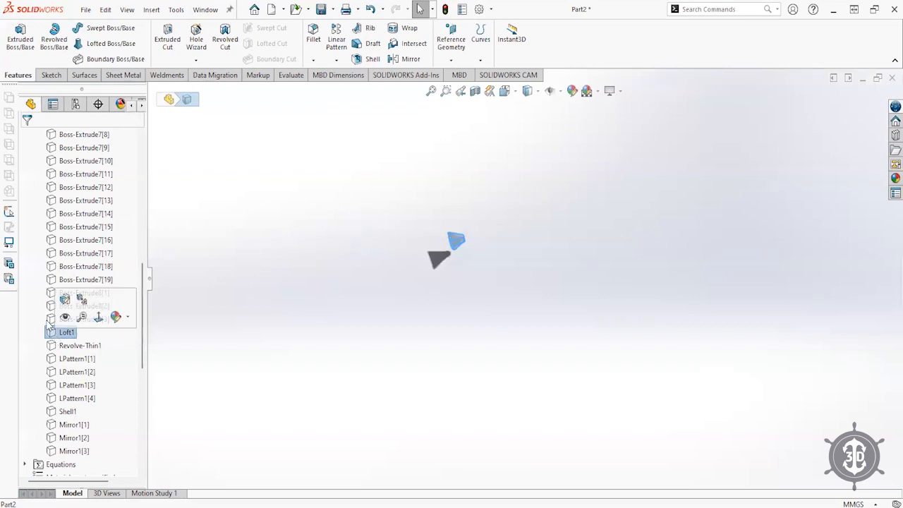
left_click(55, 318)
scroll(90, 226, "up", 10)
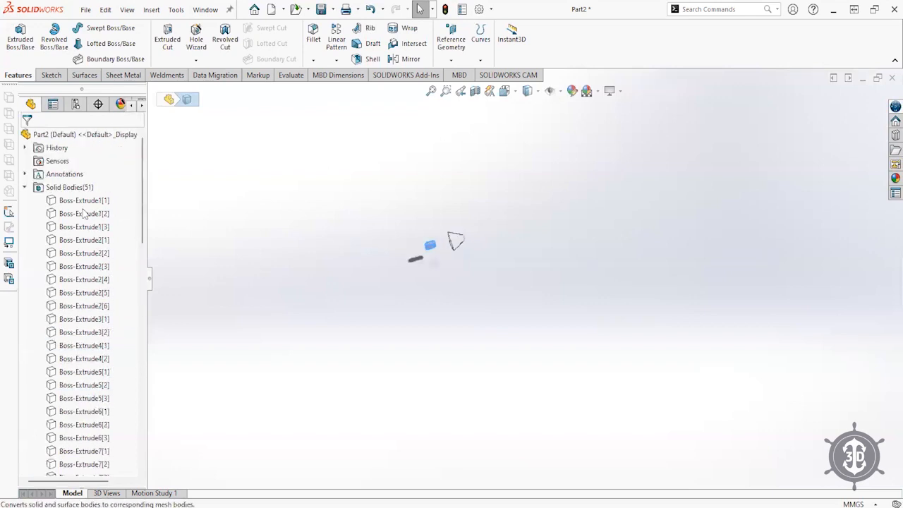
left_click(76, 203, "shift")
left_click(87, 182)
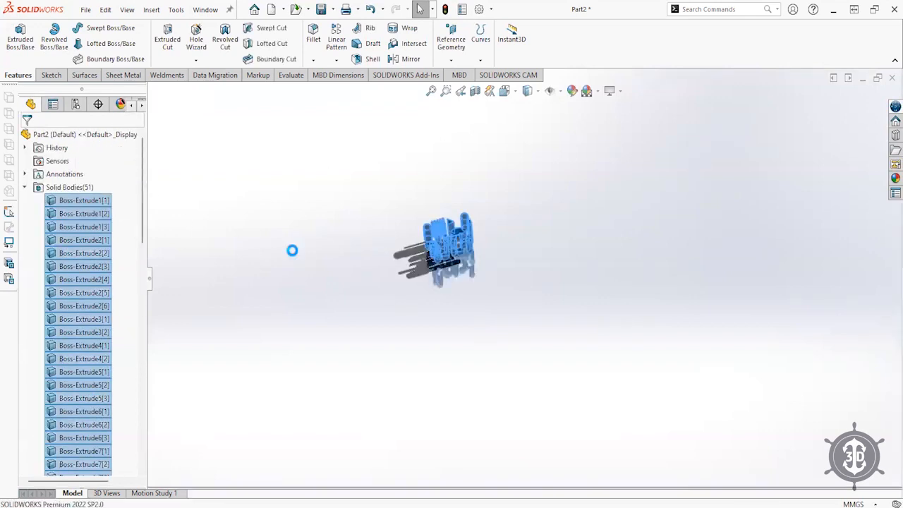
scroll(417, 273, "down", 10)
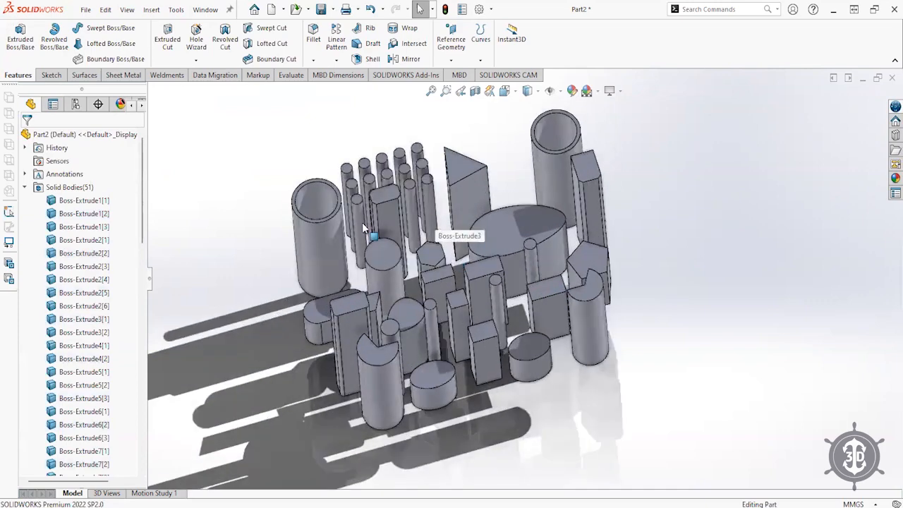
middle_click_drag(778, 170, 870, 139)
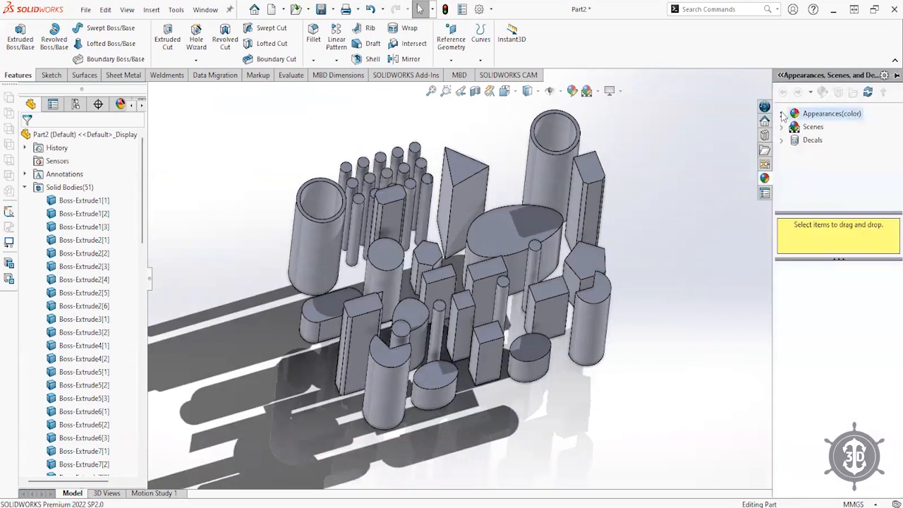
- Apply red low gloss plastic to the whole triangular prism body
left_click(795, 127)
left_click(844, 153)
scroll(824, 376, "down", 4)
left_click_drag(817, 441, 704, 388)
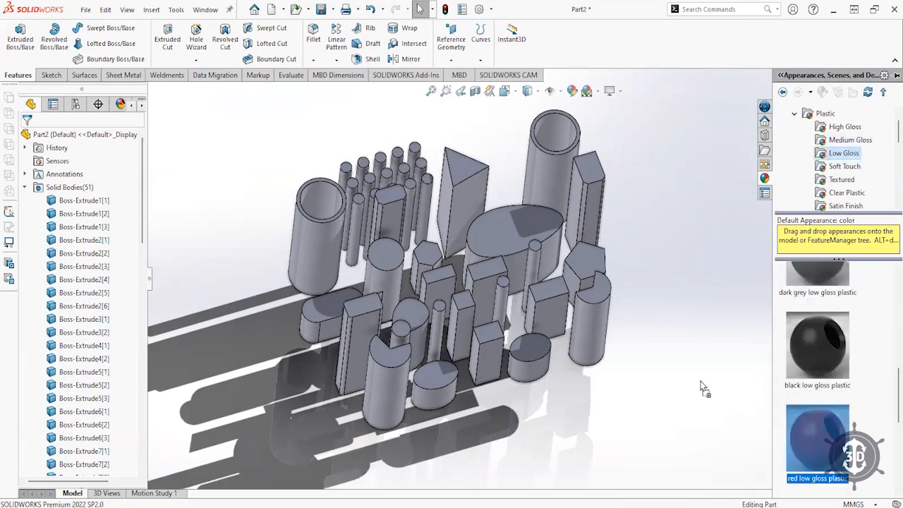
left_click_drag(470, 189, 470, 189)
left_click(468, 189)
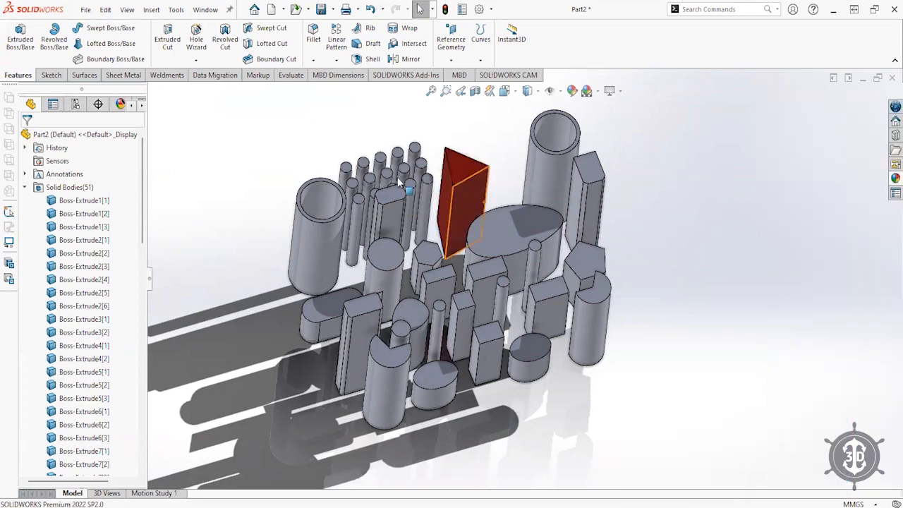
- Add the cut cylinder, several other cylinders and two boxes to the red low gloss appearance
left_click(114, 107)
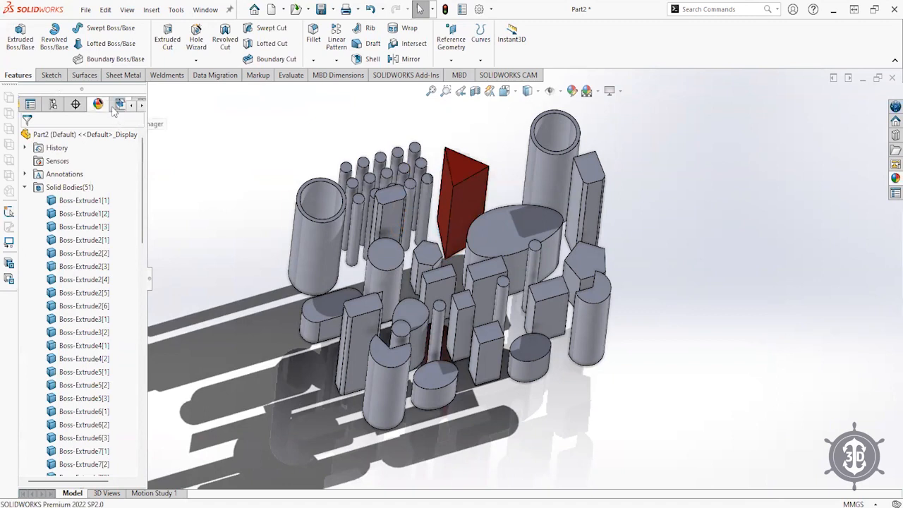
left_click(49, 177)
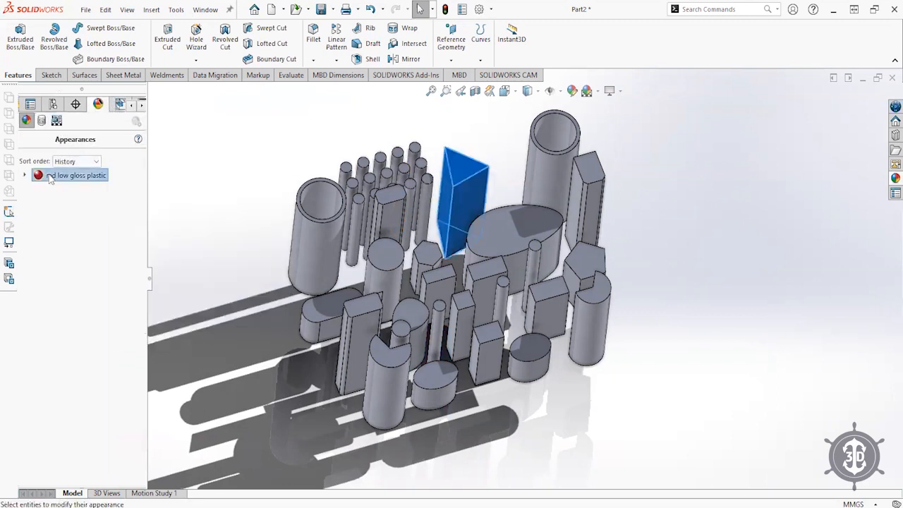
double_click(50, 177)
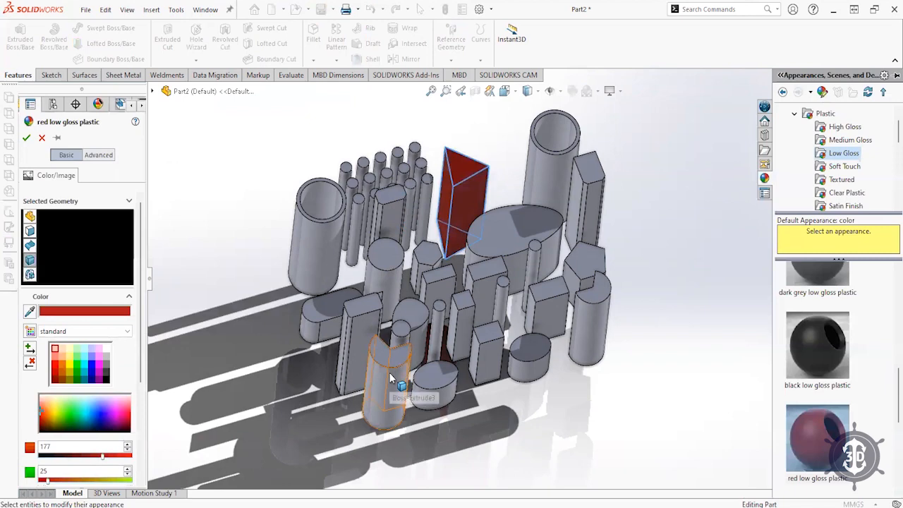
left_click(393, 373)
left_click(384, 265)
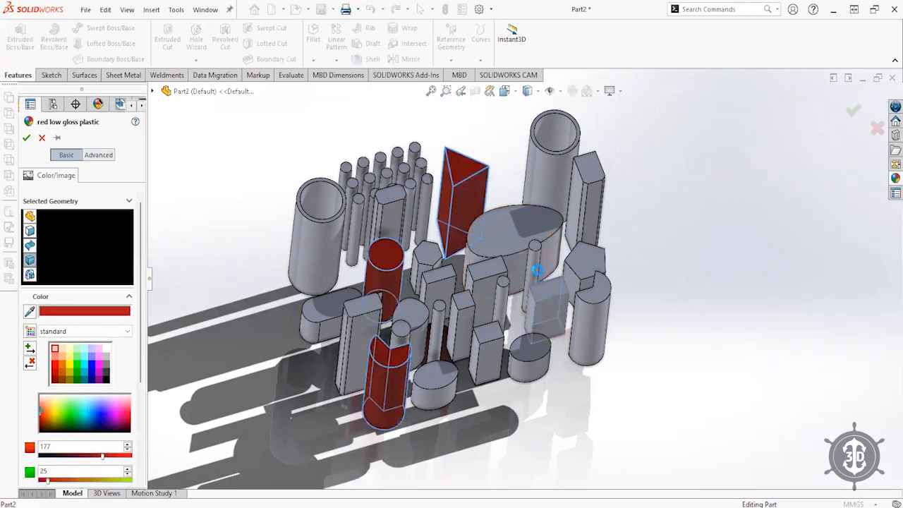
left_click(549, 302)
left_click(534, 275)
left_click(338, 199)
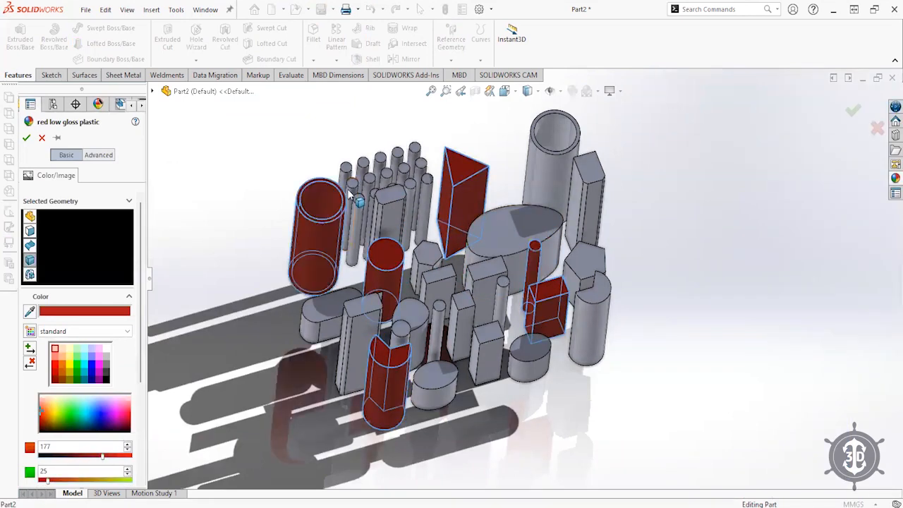
left_click(387, 180)
left_click(593, 203)
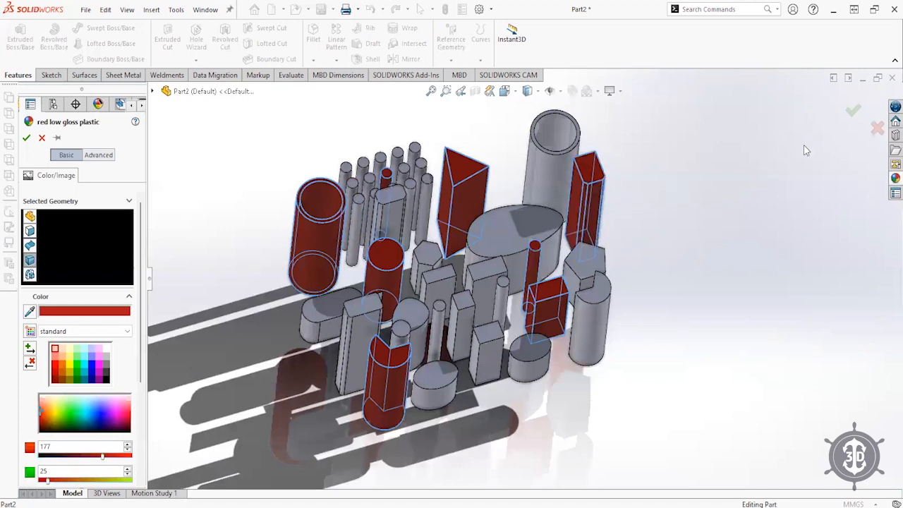
left_click(853, 110)
- Apply dark grey low gloss plastic to another whole body
left_click(893, 179)
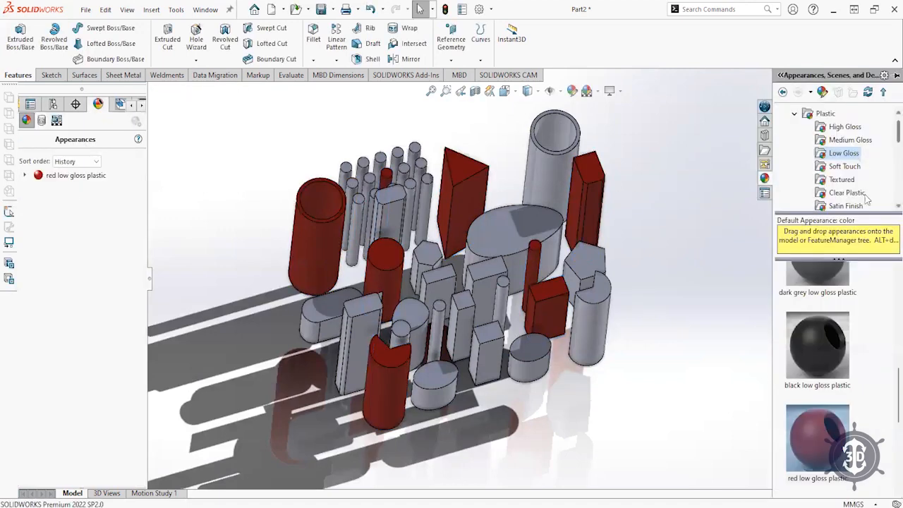
scroll(821, 348, "up", 2)
left_click_drag(796, 402, 498, 261)
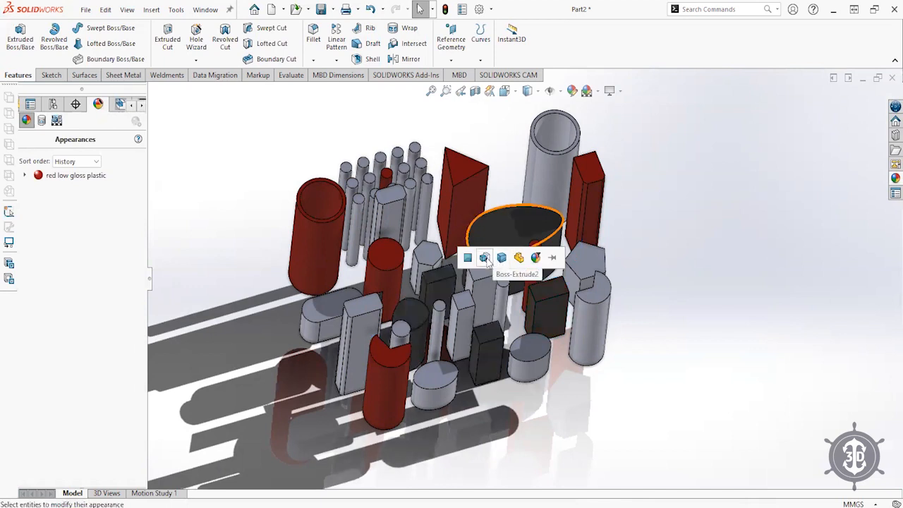
left_click(488, 258)
- Colour Boss-Extrude4 cream and the Boss-Extrude1 bodies green low gloss plastic
left_click(893, 179)
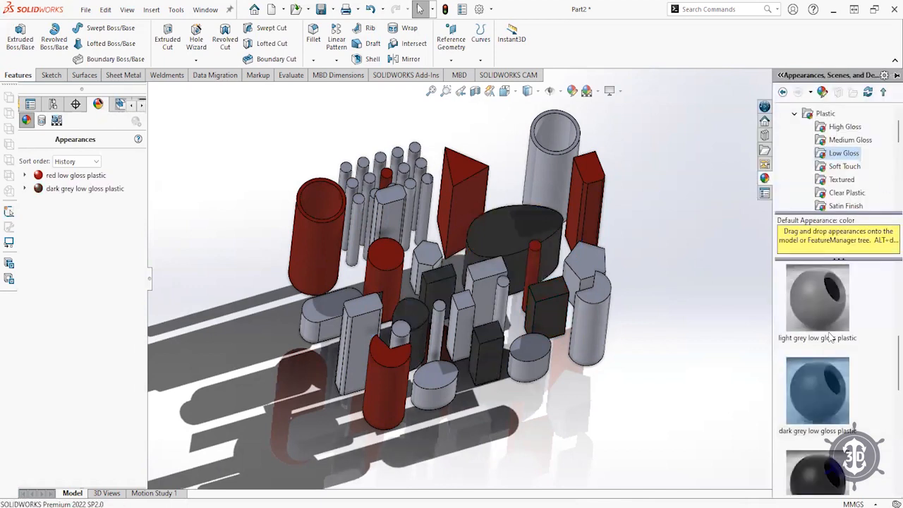
scroll(827, 320, "up", 3)
left_click_drag(823, 362, 441, 258)
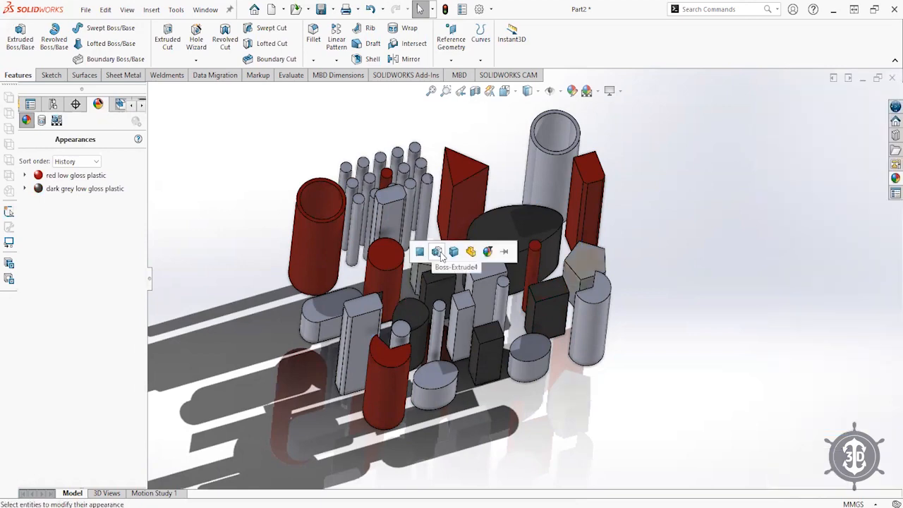
left_click(438, 252)
left_click(894, 179)
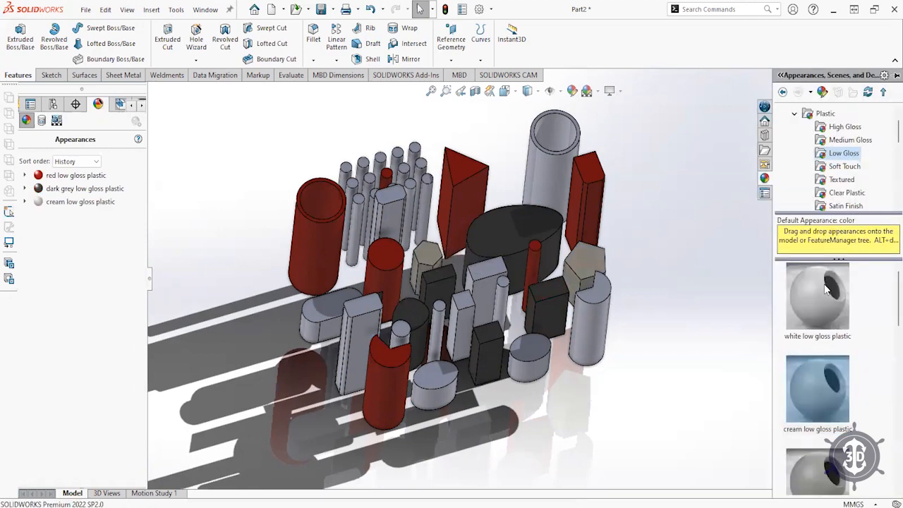
scroll(814, 296, "down", 5)
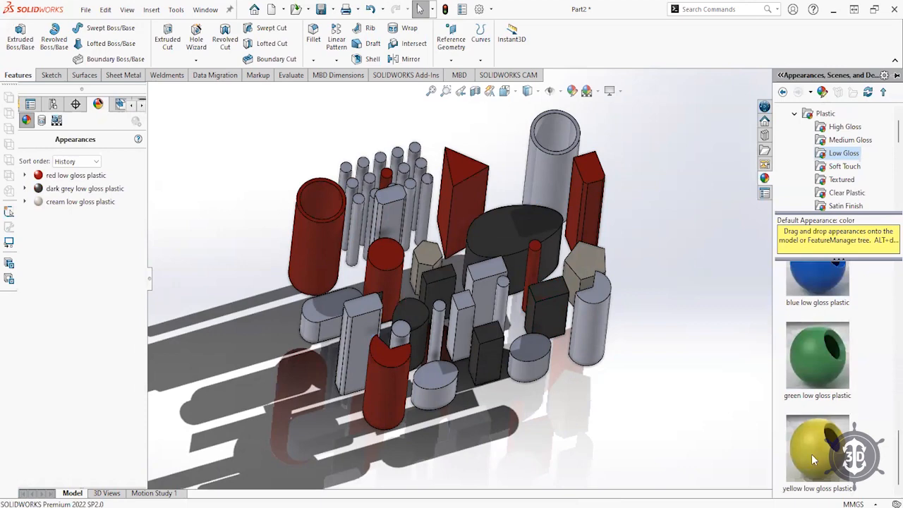
left_click_drag(805, 371, 788, 369)
left_click_drag(477, 301, 477, 300)
left_click(483, 301)
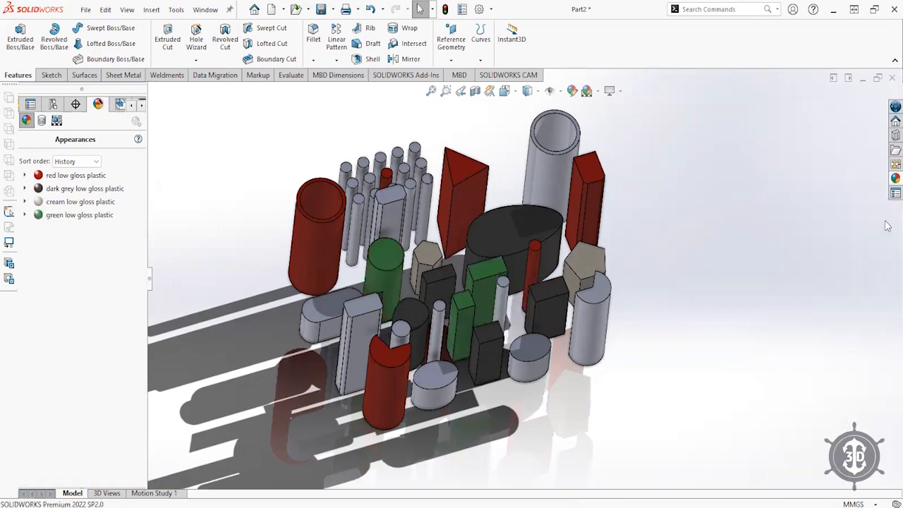
- Make the tall rectangular posts yellow and the thin pins blue
left_click(896, 178)
left_click_drag(810, 454, 355, 317)
left_click(362, 318)
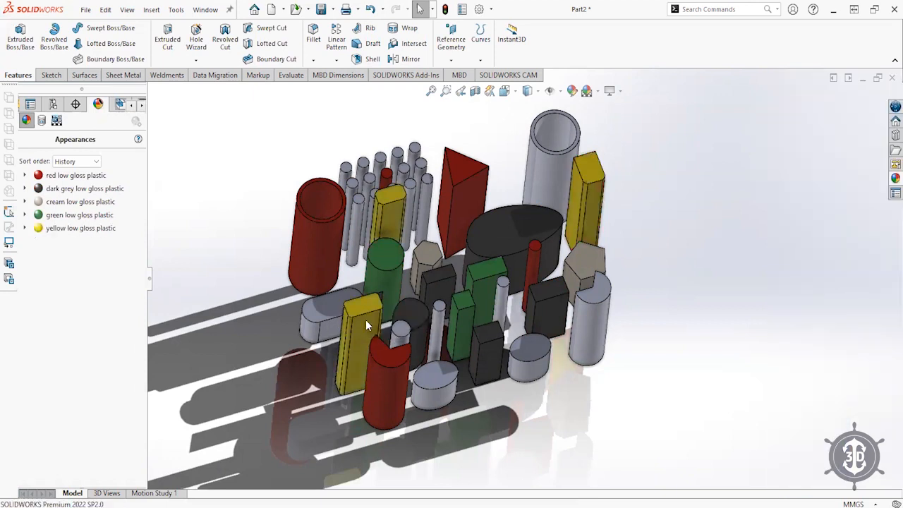
left_click(896, 178)
left_click_drag(813, 284, 359, 185)
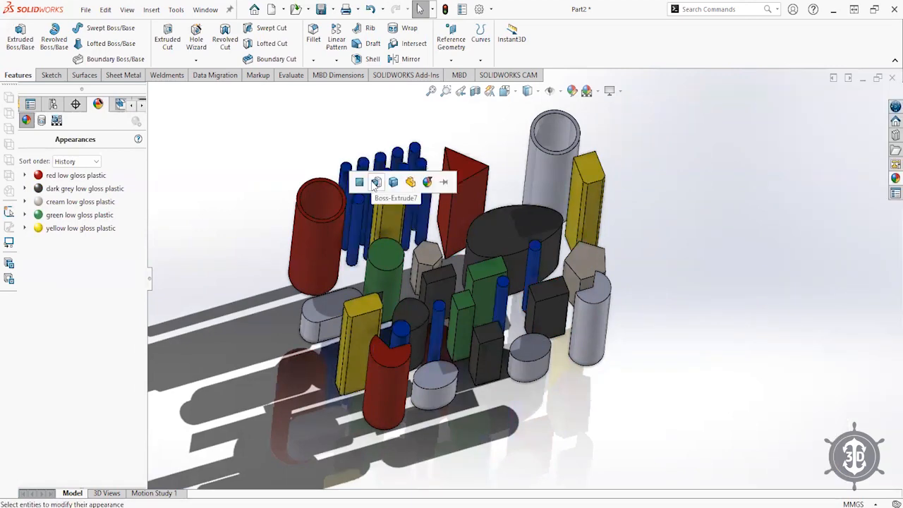
left_click(371, 181)
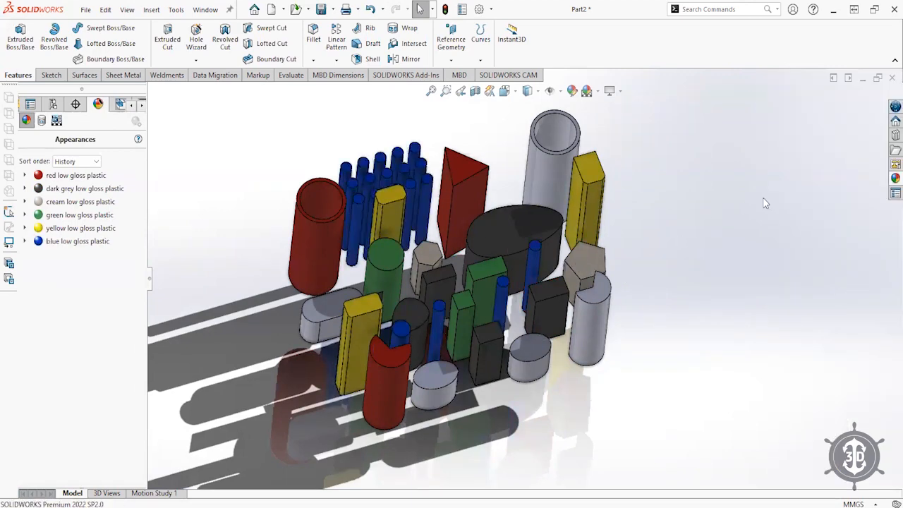
- Apply beige low gloss plastic to the grey tube's feature
left_click(895, 177)
scroll(833, 376, "up", 2)
scroll(830, 370, "up", 2)
left_click_drag(821, 304, 552, 177)
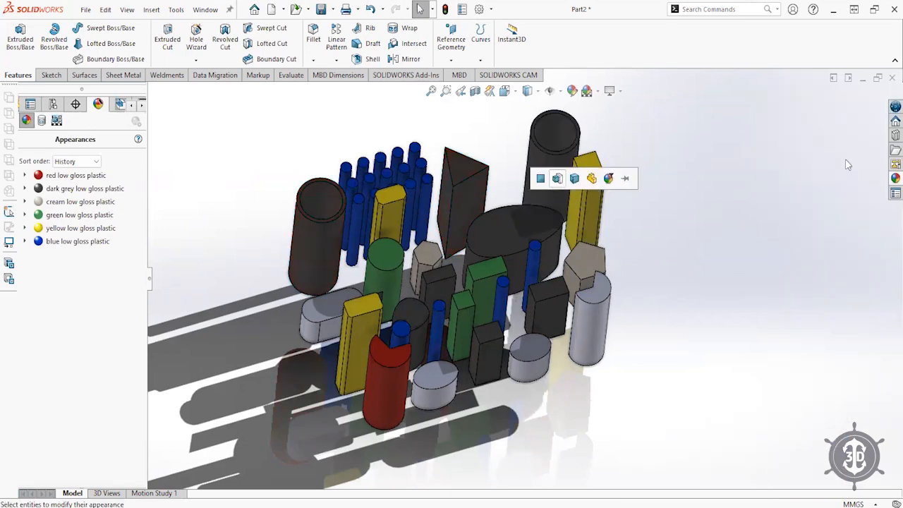
left_click(894, 179)
left_click_drag(821, 388, 550, 167)
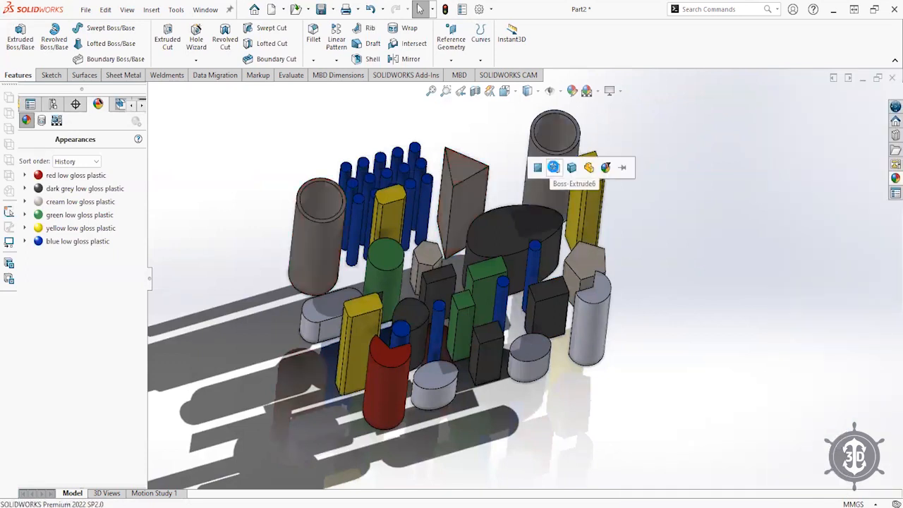
left_click(569, 169)
- Apply yellow low gloss plastic to the Boss-Extrude8 oval cylinders
left_click(889, 177)
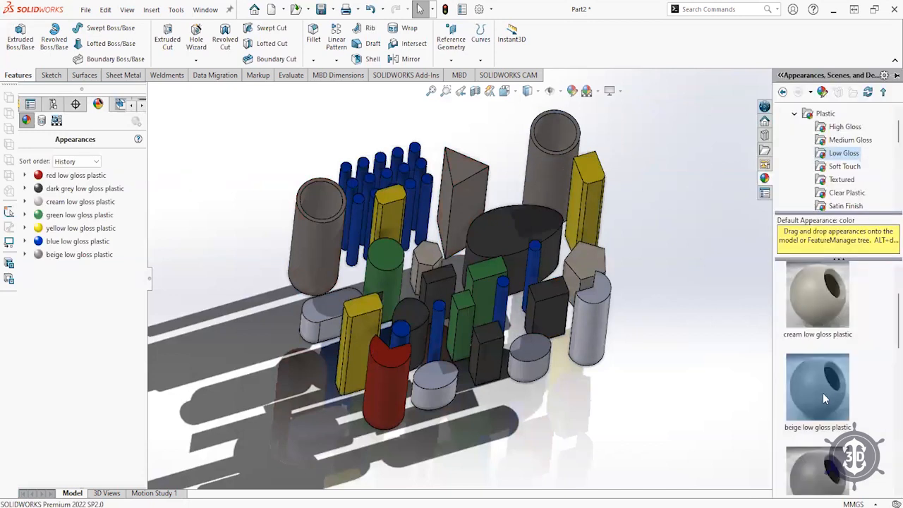
scroll(823, 393, "down", 2)
scroll(828, 407, "down", 3)
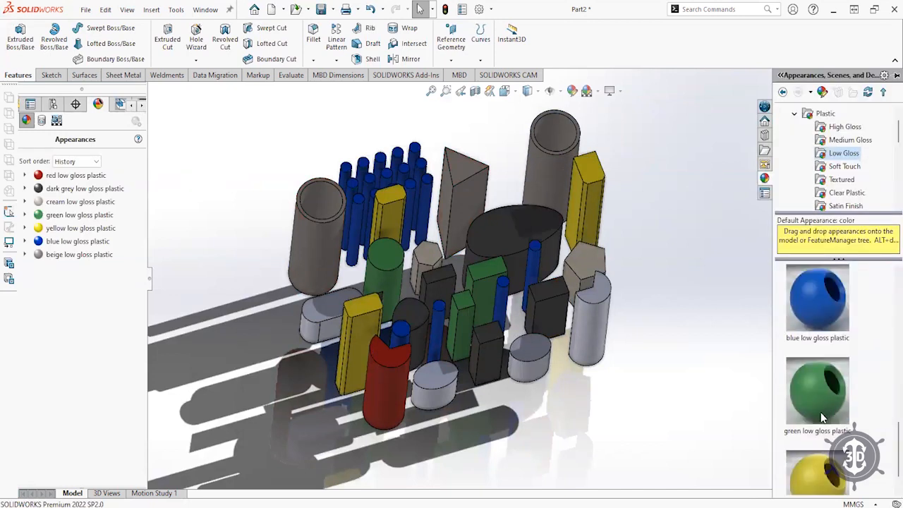
scroll(823, 423, "down", 1)
left_click_drag(823, 438, 728, 408)
left_click_drag(597, 332, 315, 301)
left_click(318, 301)
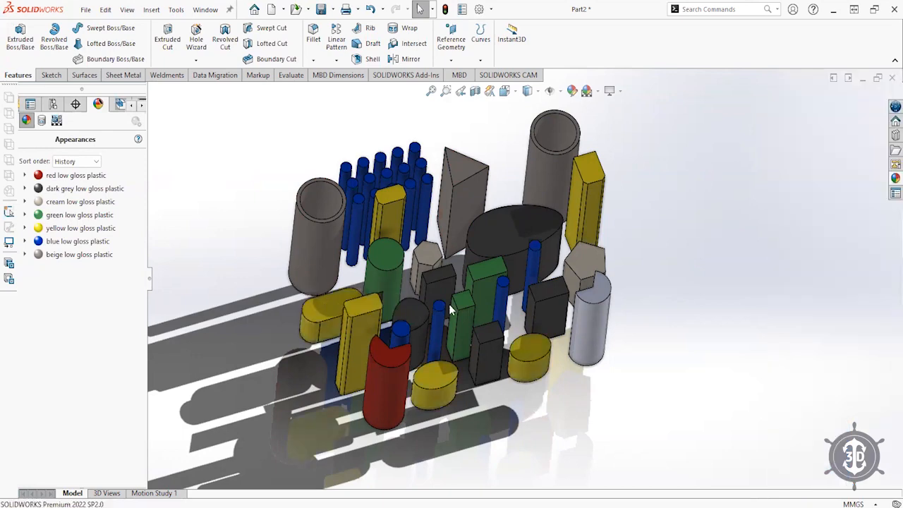
- Make the right-hand grey cylinder red low gloss plastic
left_click(895, 178)
scroll(818, 356, "up", 3)
left_click_drag(824, 437, 595, 302)
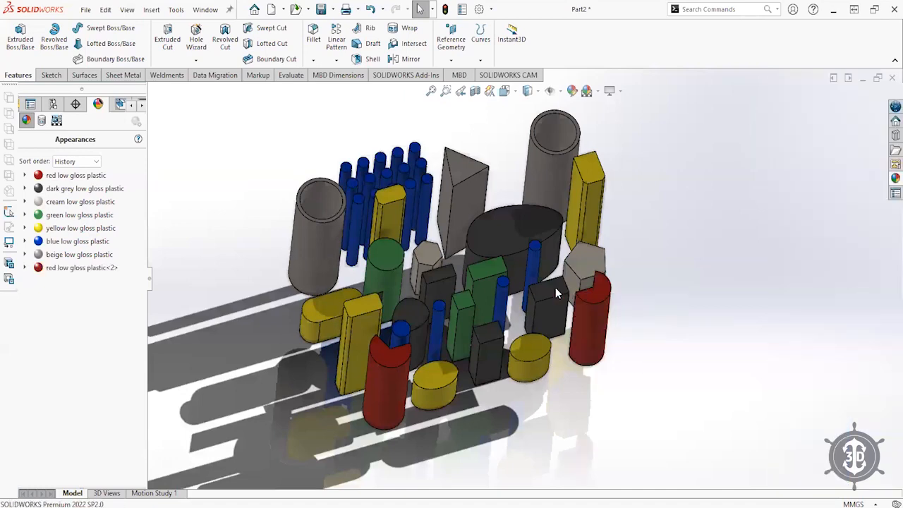
middle_click_drag(556, 287, 530, 277)
left_click(506, 91)
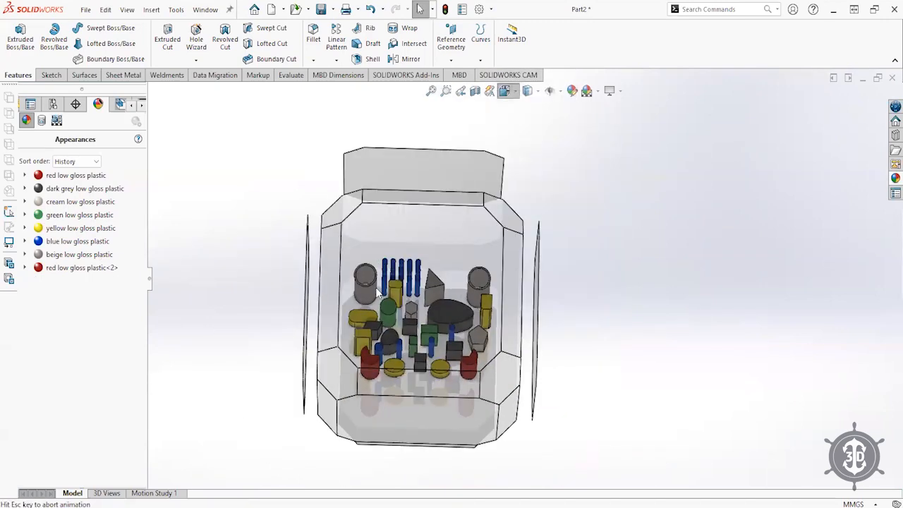
- Switch to the Top view, then orbit the coloured cluster into a tilted 3-D view
left_click(450, 214)
middle_click_drag(542, 374, 540, 213)
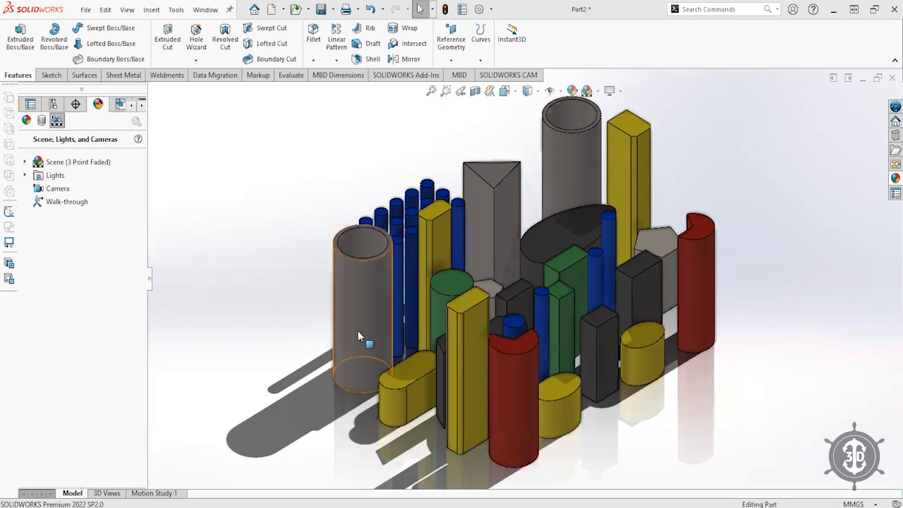
- Enable the PhotoView 360 add-in and open the Render Tools preview
left_click(50, 79)
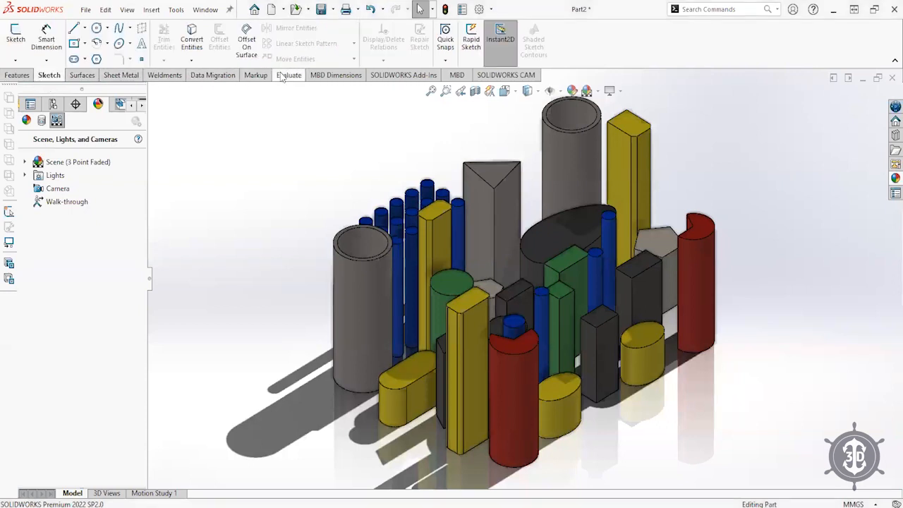
left_click(394, 76)
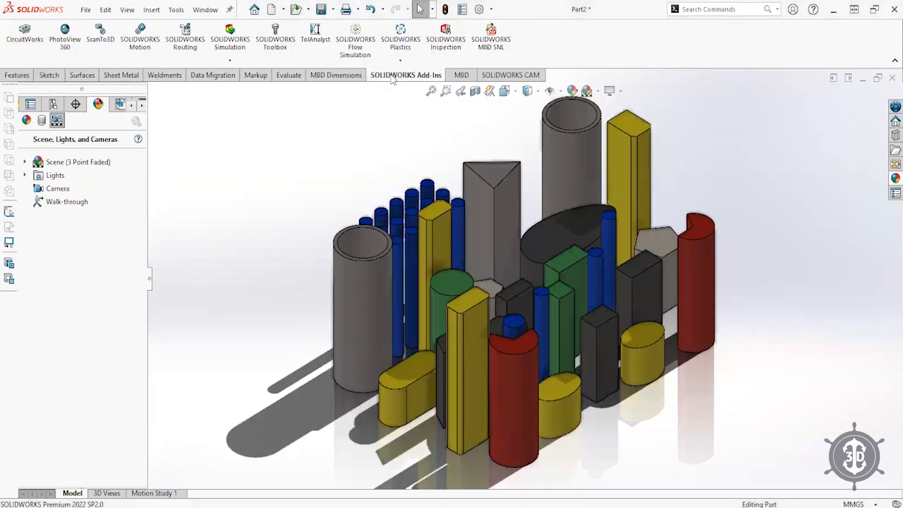
left_click(65, 38)
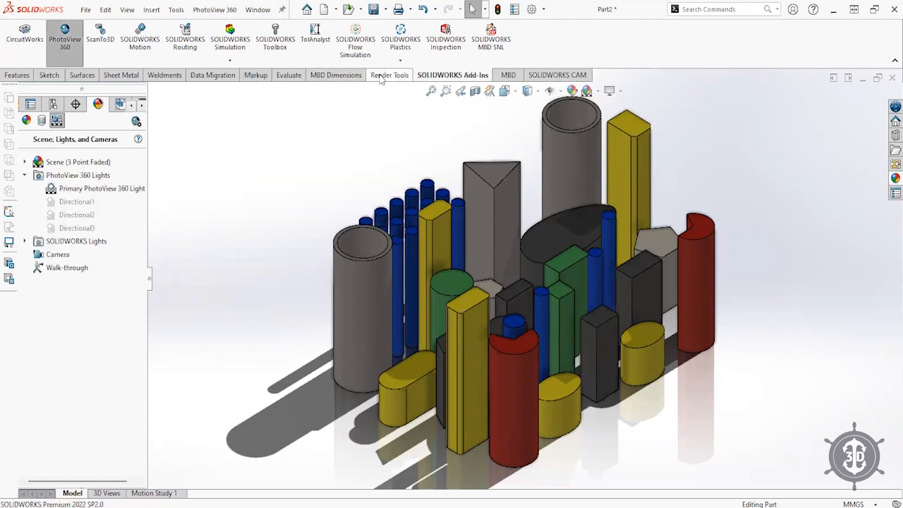
left_click(387, 75)
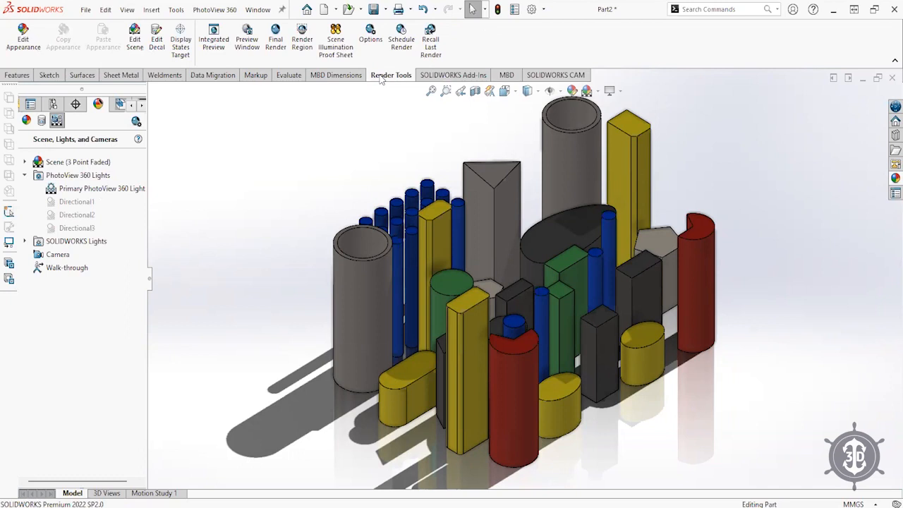
left_click(246, 44)
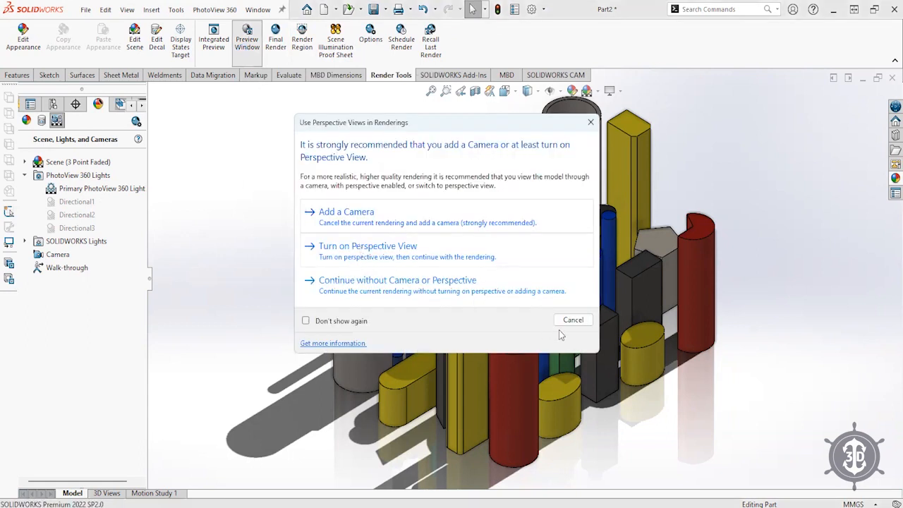
- Turn on perspective with observer position .8, fit the model, and start the render preview
left_click(619, 91)
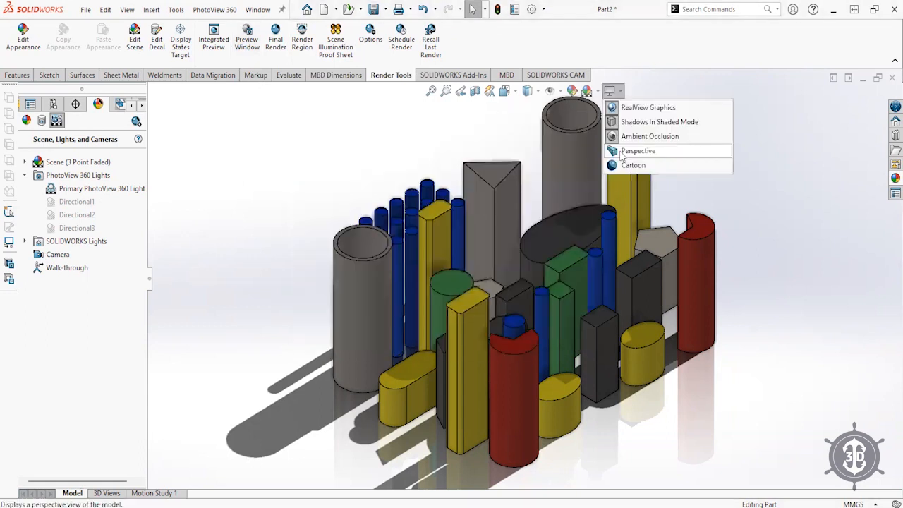
left_click(620, 142)
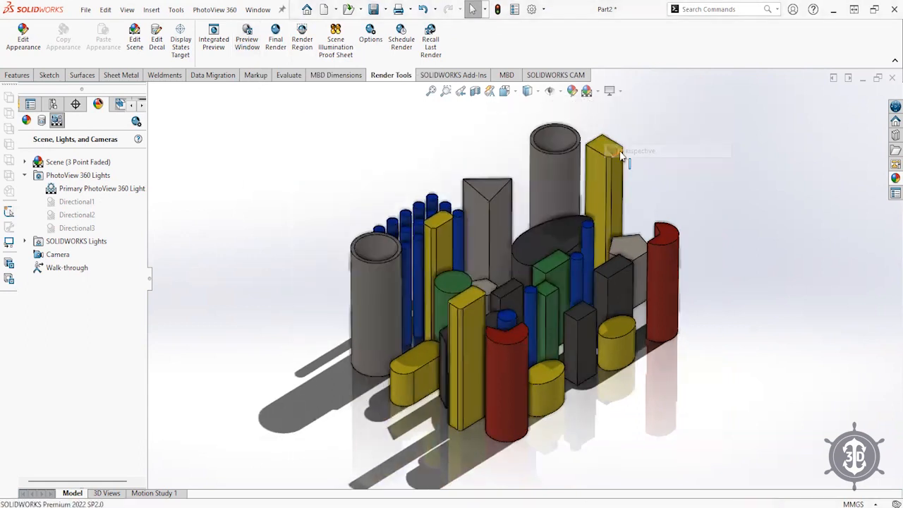
left_click(127, 9)
mouse_move(170, 85)
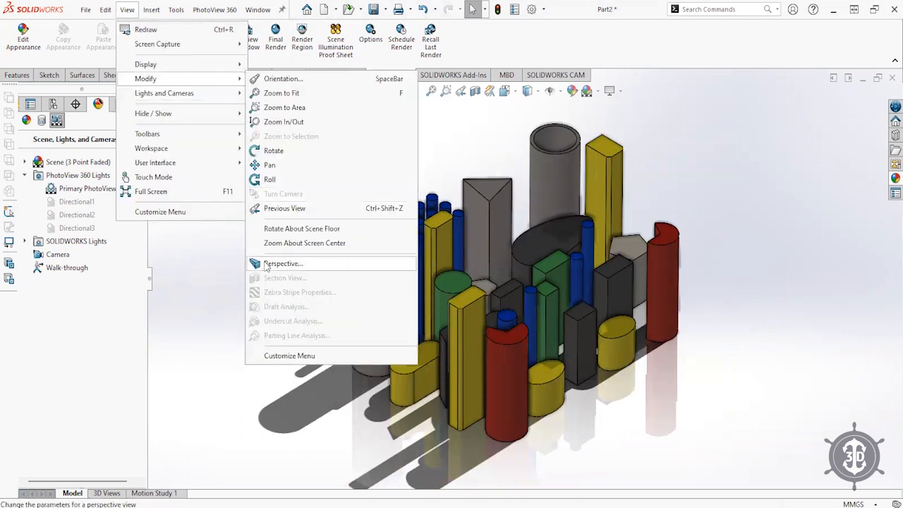
left_click(282, 264)
left_click(30, 171)
type(".8")
key("Return")
key("Return")
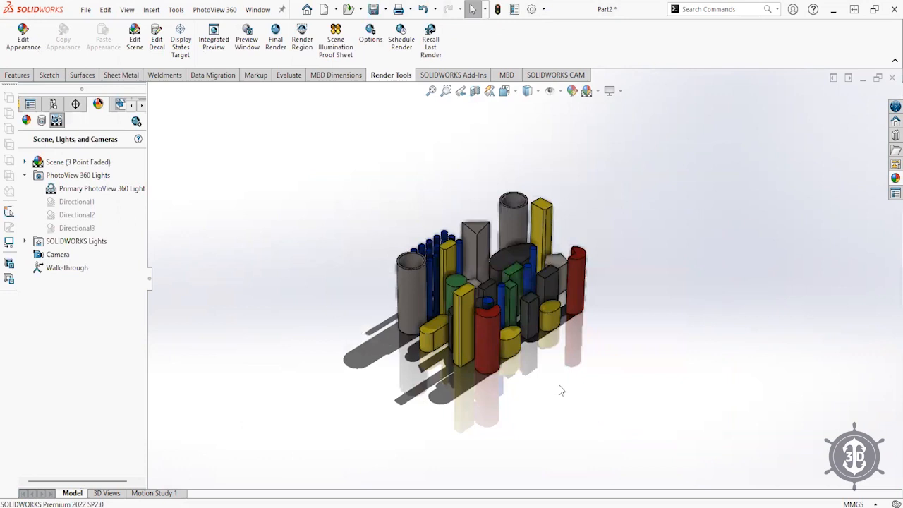
key("f")
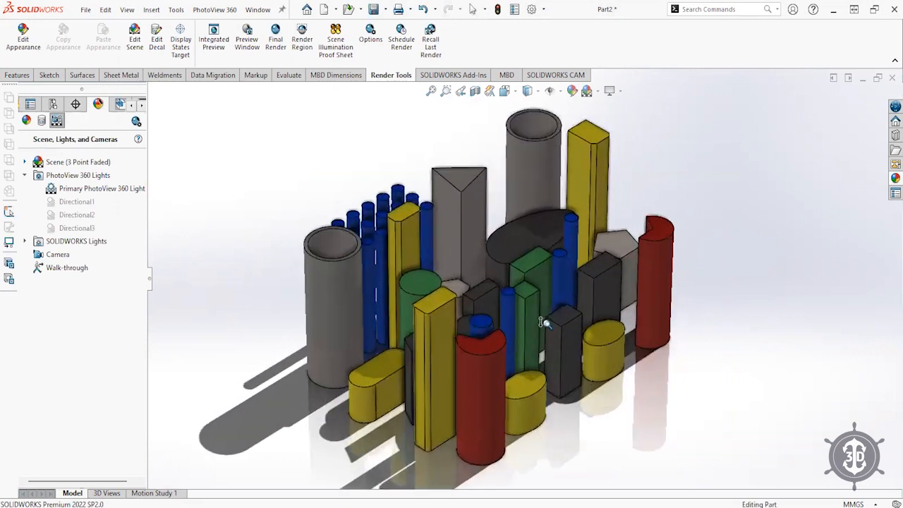
left_click(251, 33)
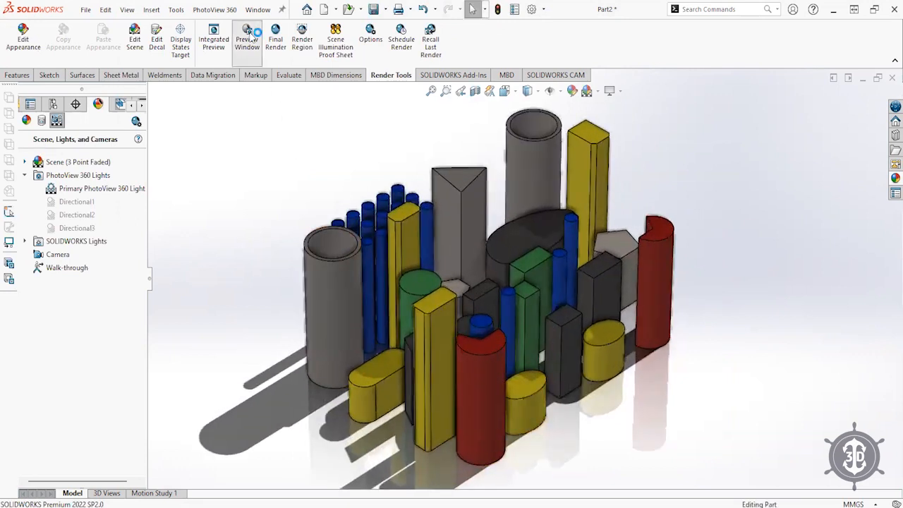
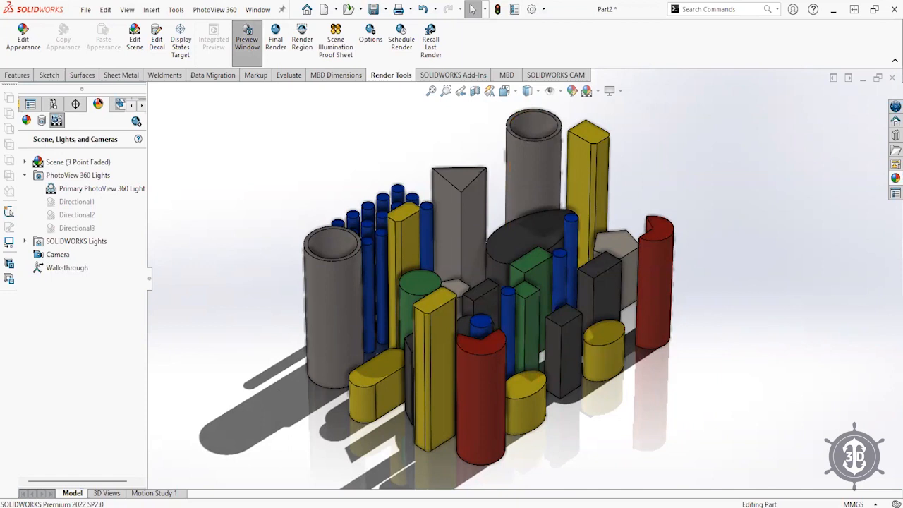
- Switch the PhotoView 360 render to Integrated Preview inside the model viewport
left_click(201, 31)
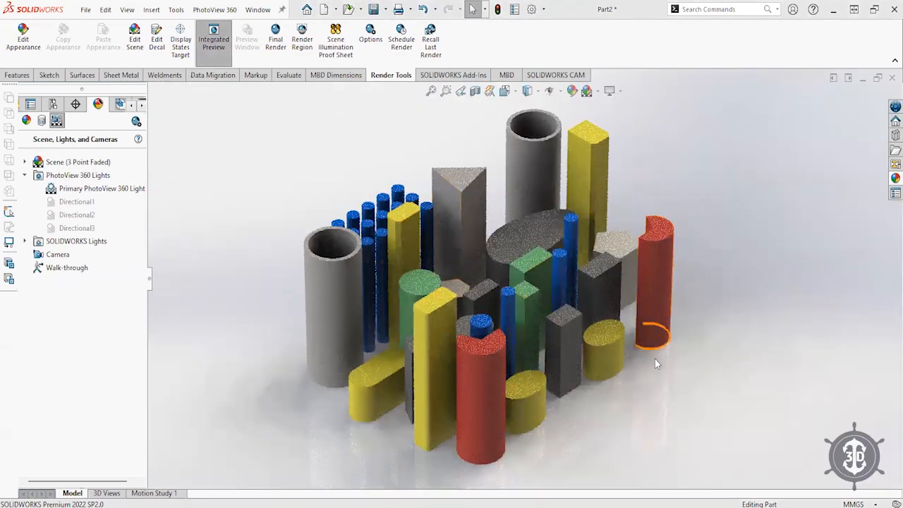
middle_click_drag(660, 369, 589, 424)
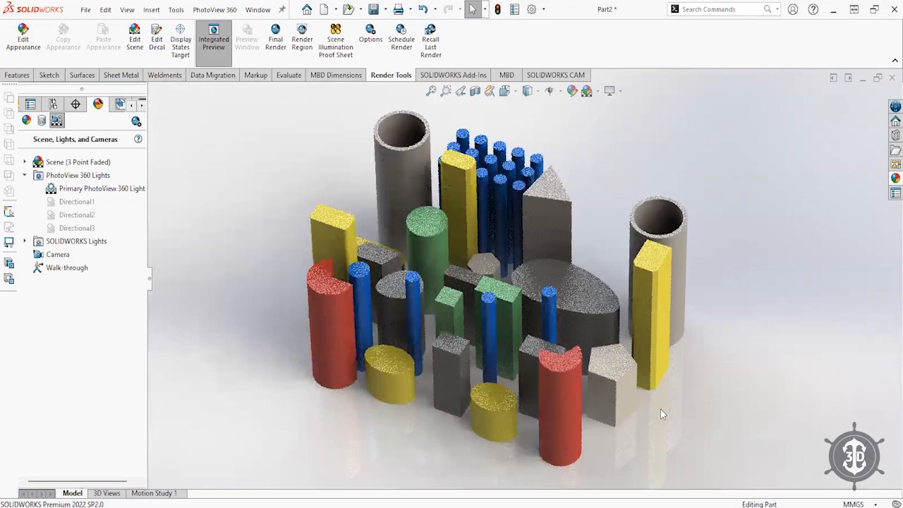
- Zoom in, list the part's appearances and pick green low gloss plastic for editing
scroll(669, 388, "down", 5)
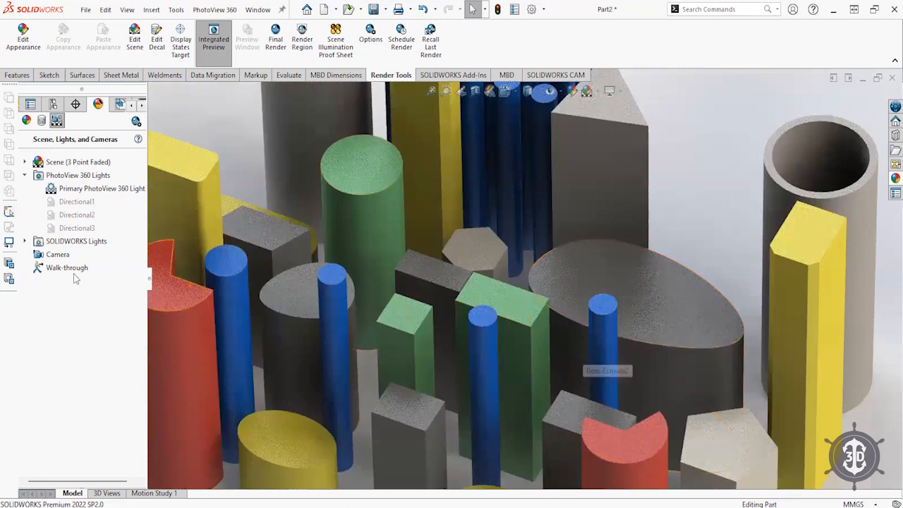
left_click(23, 120)
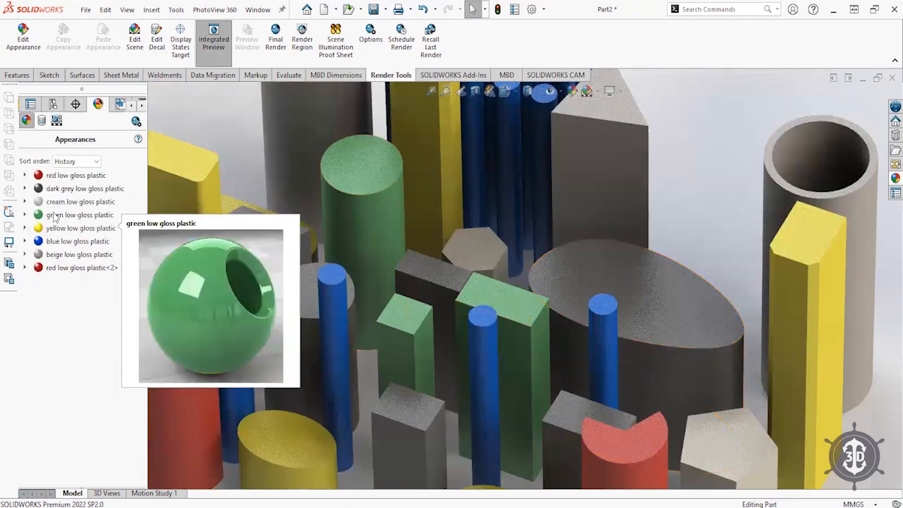
left_click(79, 214)
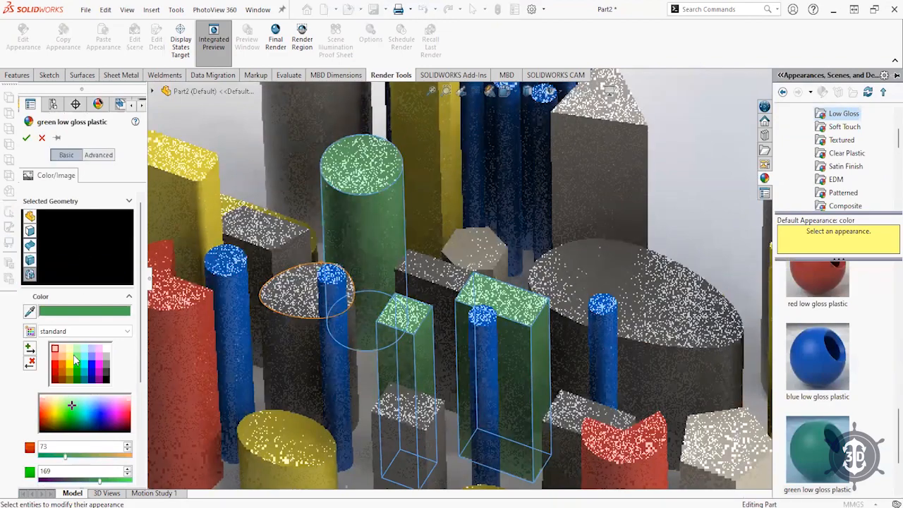
- Change the green low gloss plastic appearance colour to orange and confirm it
left_click(61, 372)
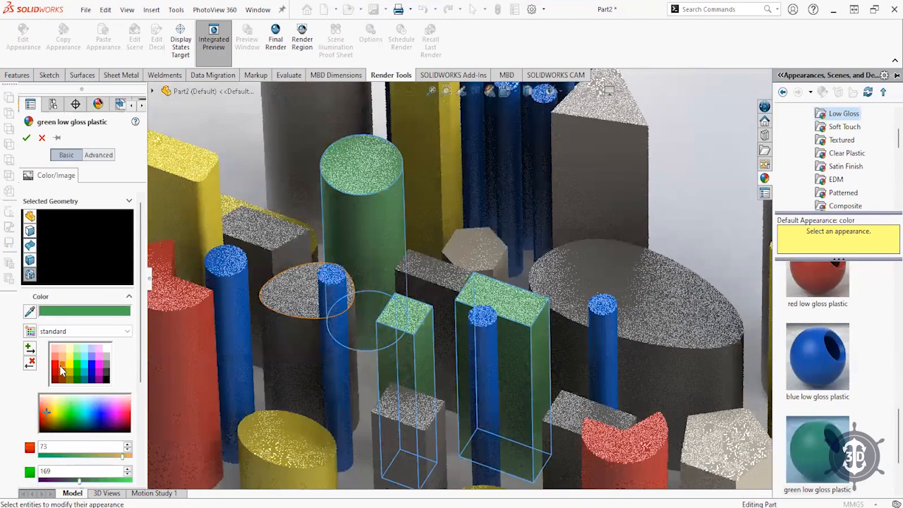
left_click(25, 138)
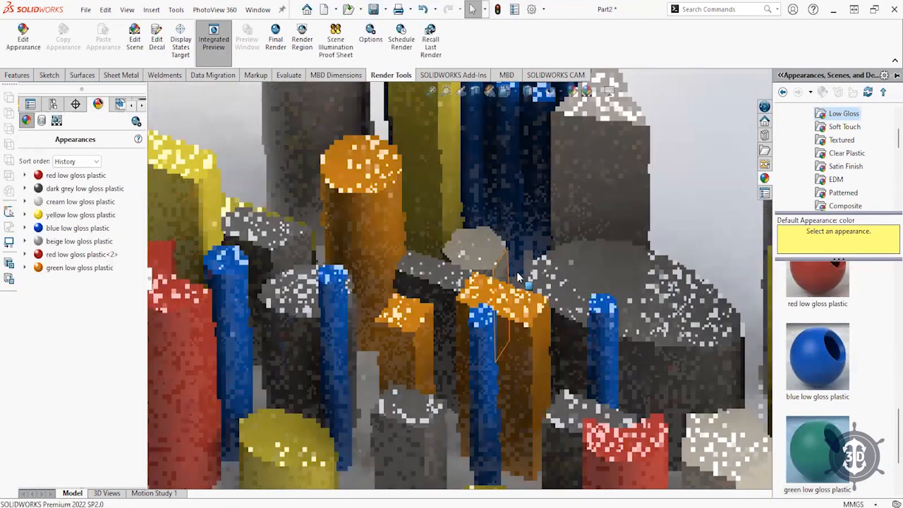
scroll(542, 280, "up", 3)
scroll(511, 336, "up", 3)
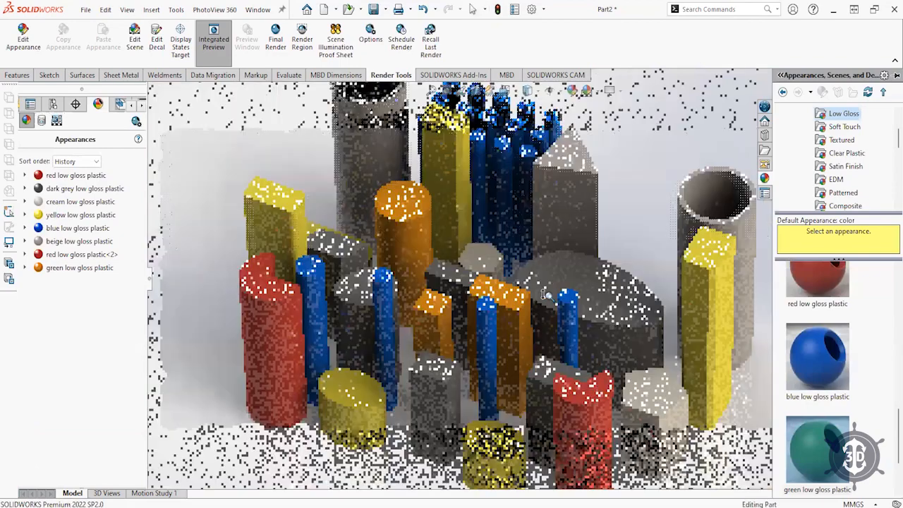
scroll(511, 332, "down", 2)
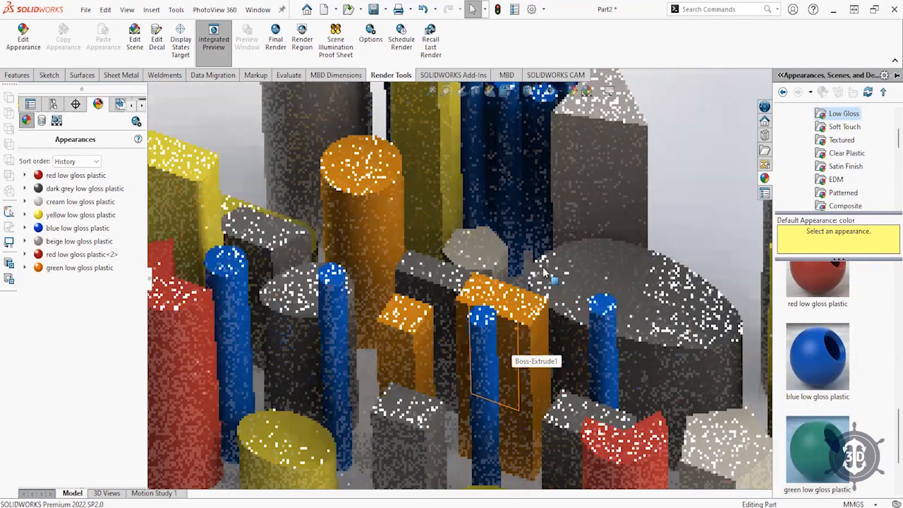
scroll(554, 263, "up", 4)
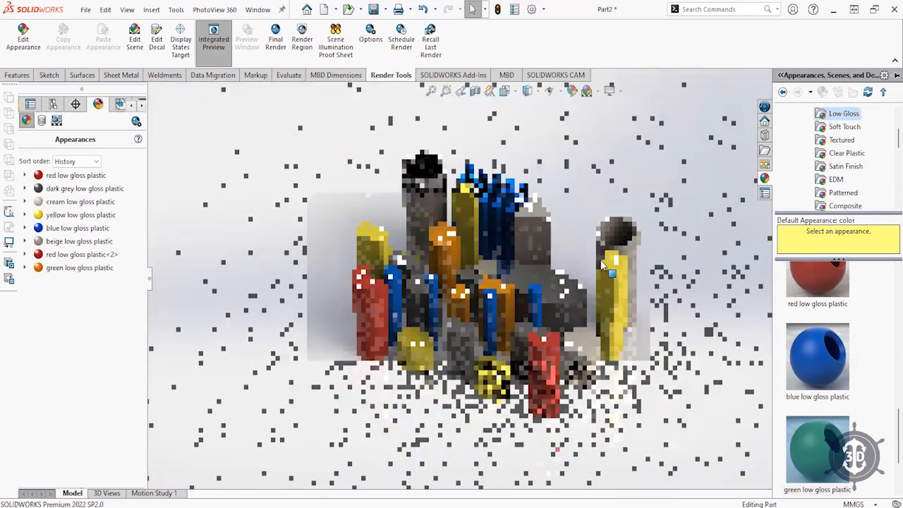
scroll(593, 263, "down", 2)
scroll(592, 261, "up", 3)
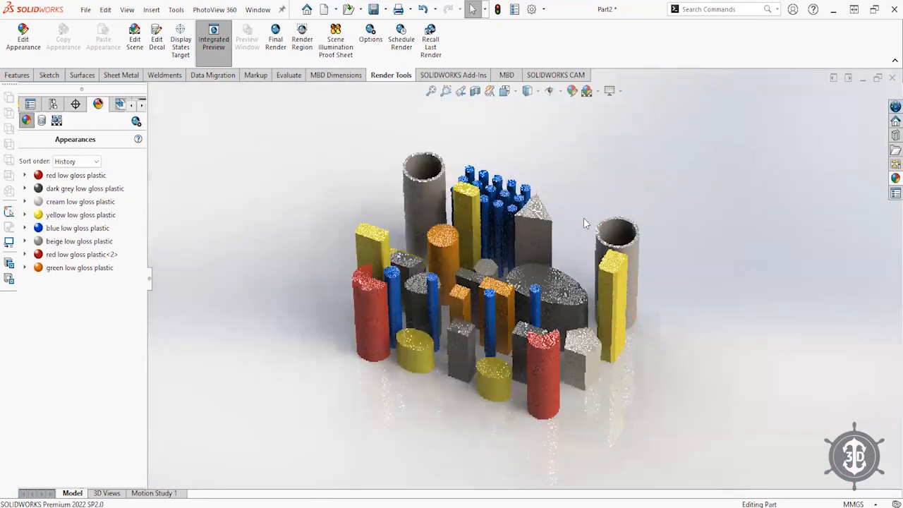
- Orbit to a lower angle and zoom in while the integrated preview refines
middle_click_drag(572, 273, 570, 246)
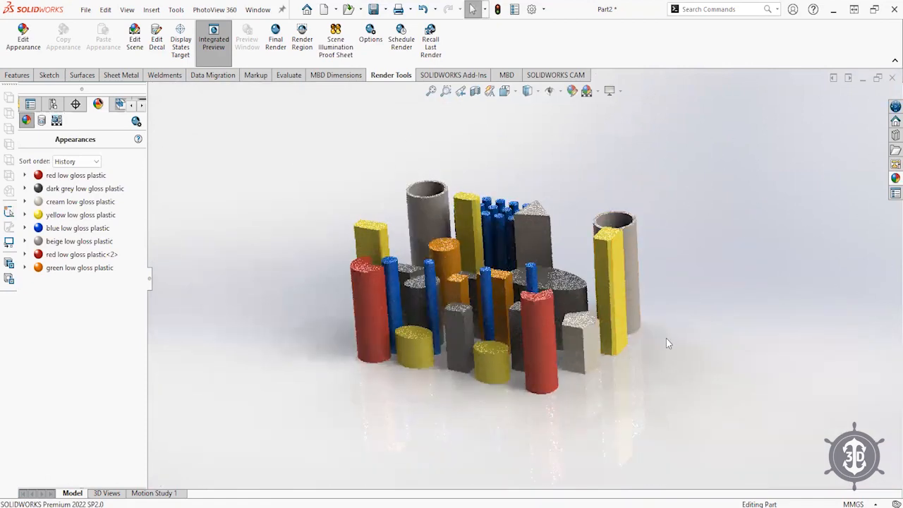
scroll(670, 324, "down", 2)
scroll(674, 316, "down", 1)
scroll(681, 305, "down", 1)
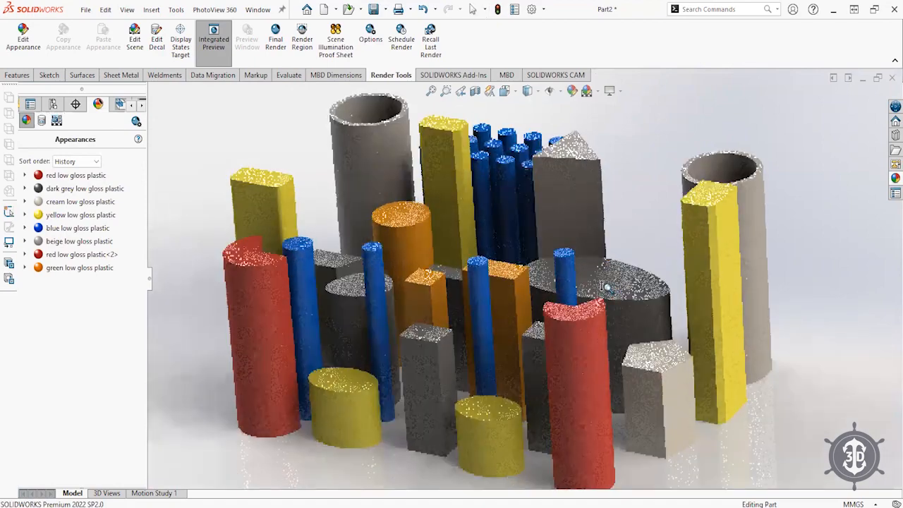
scroll(607, 289, "up", 1)
scroll(605, 293, "down", 1)
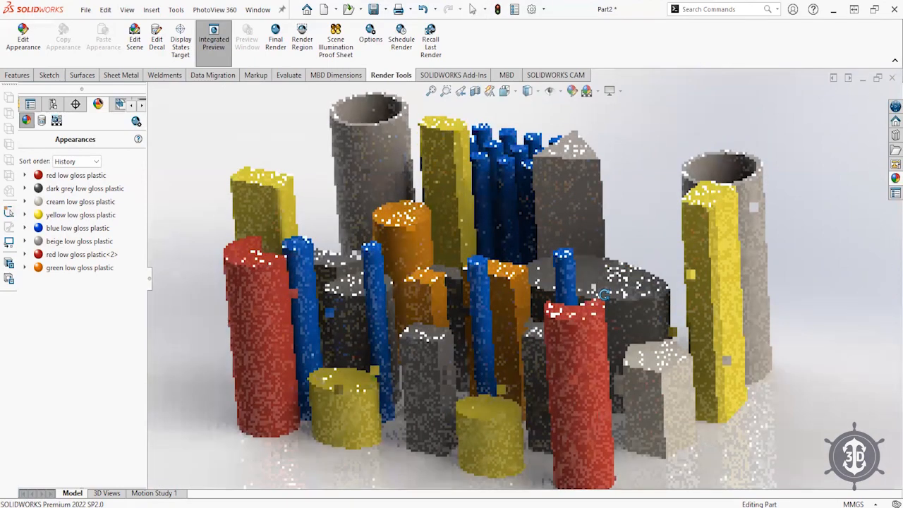
scroll(605, 294, "up", 1)
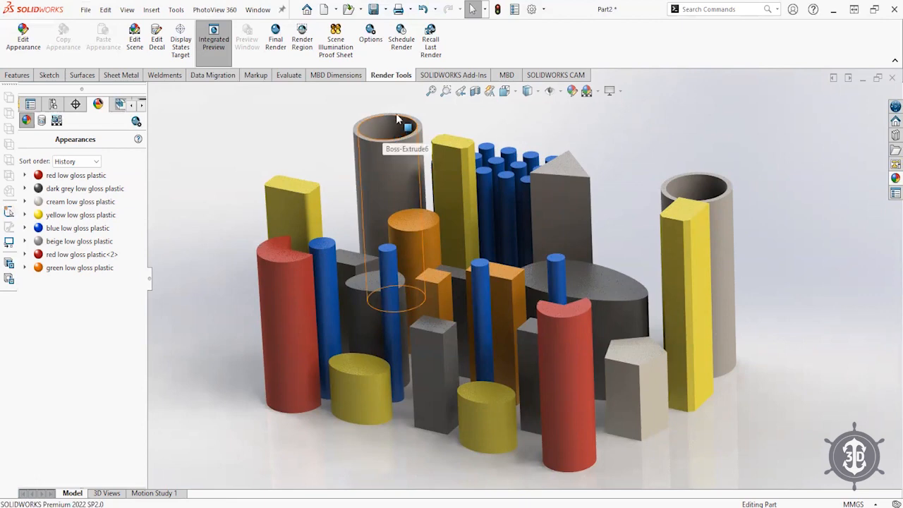
- Minimise Part2, create a new blank part, Part3, and select its Right Plane
left_click(863, 79)
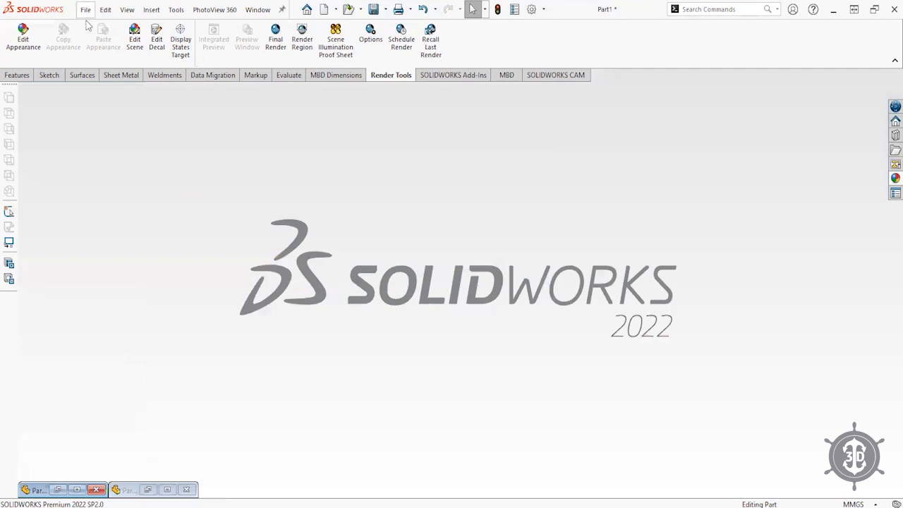
left_click(87, 10)
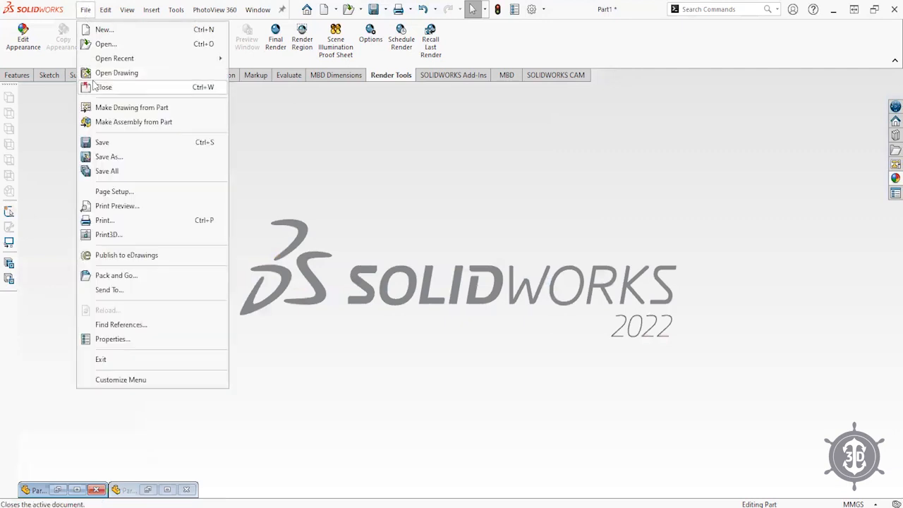
left_click(103, 30)
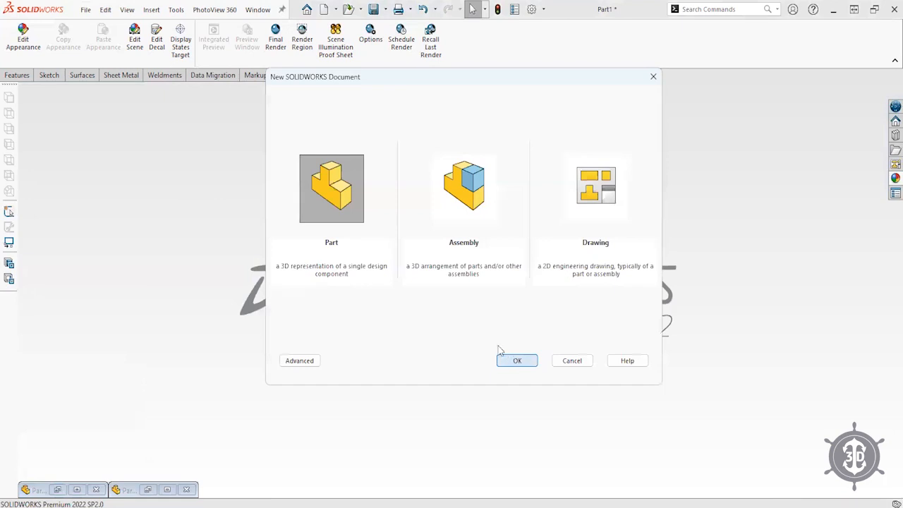
left_click(503, 359)
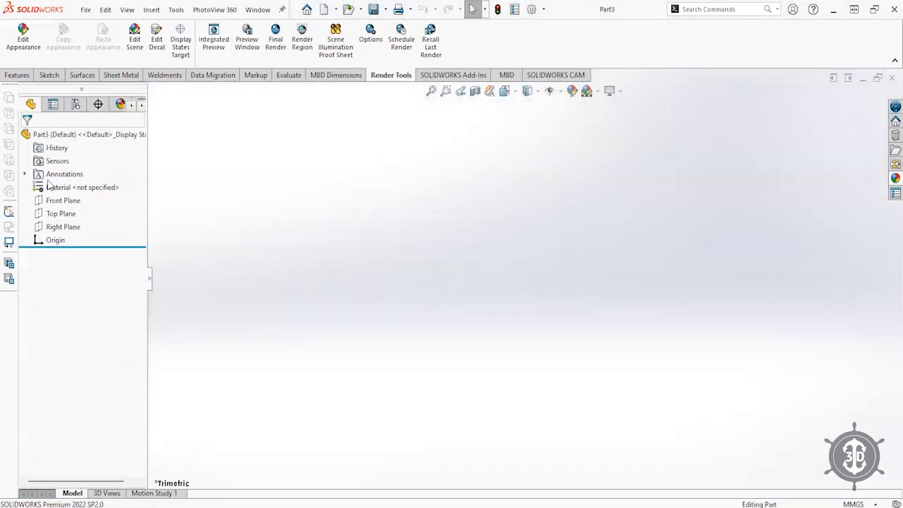
left_click(64, 213)
left_click(61, 226)
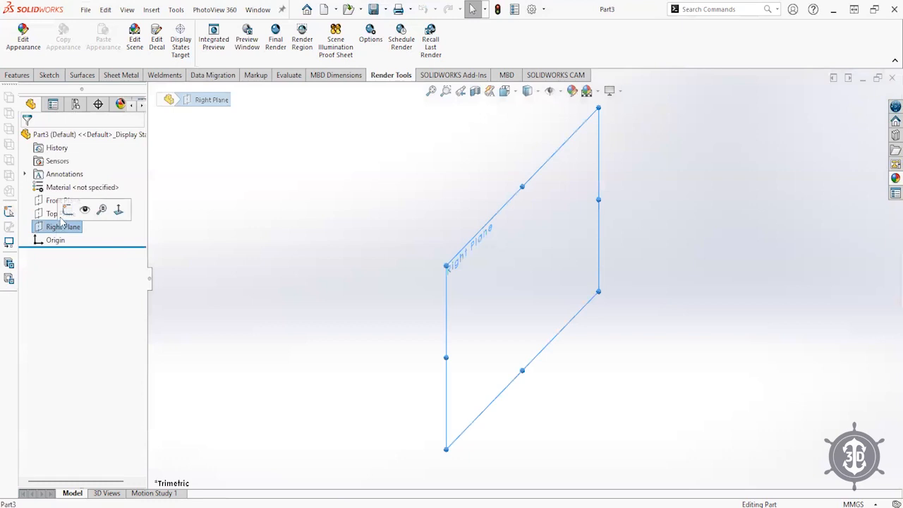
- Start a sketch on the Right Plane with a short horizontal line from the origin
left_click(67, 209)
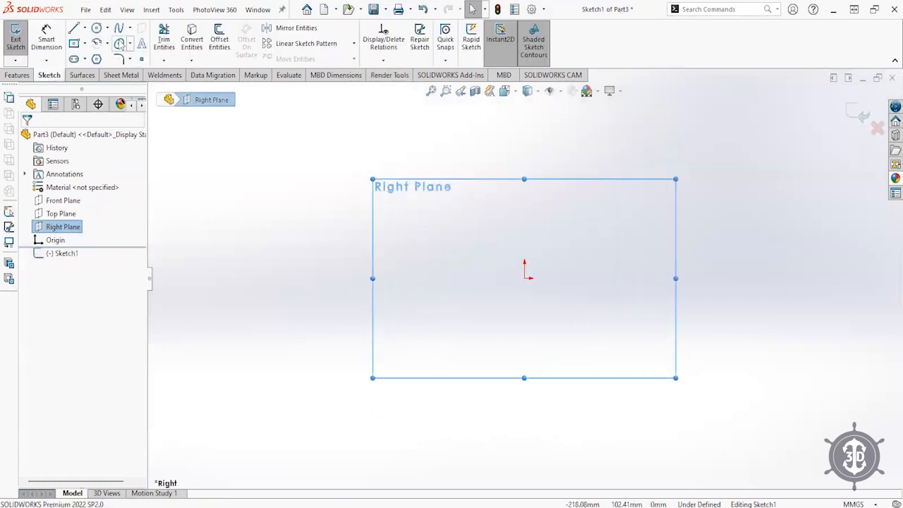
left_click(74, 28)
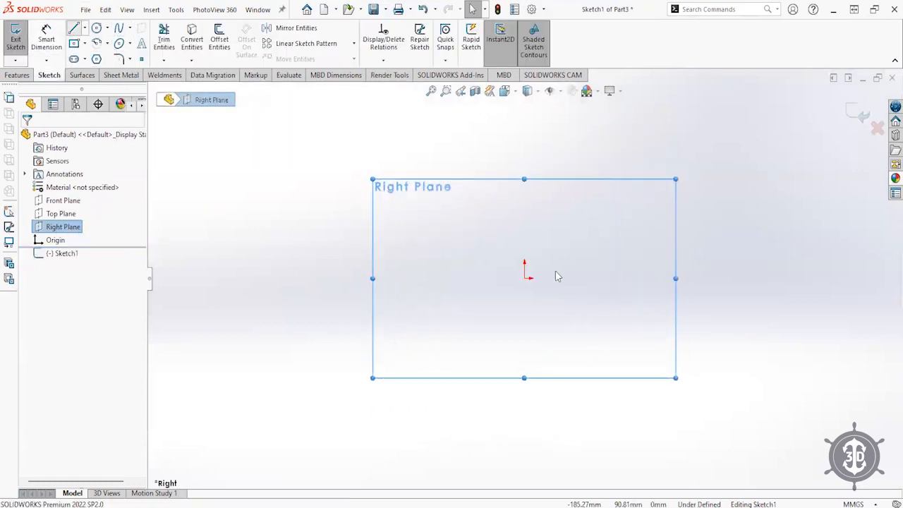
left_click(525, 278)
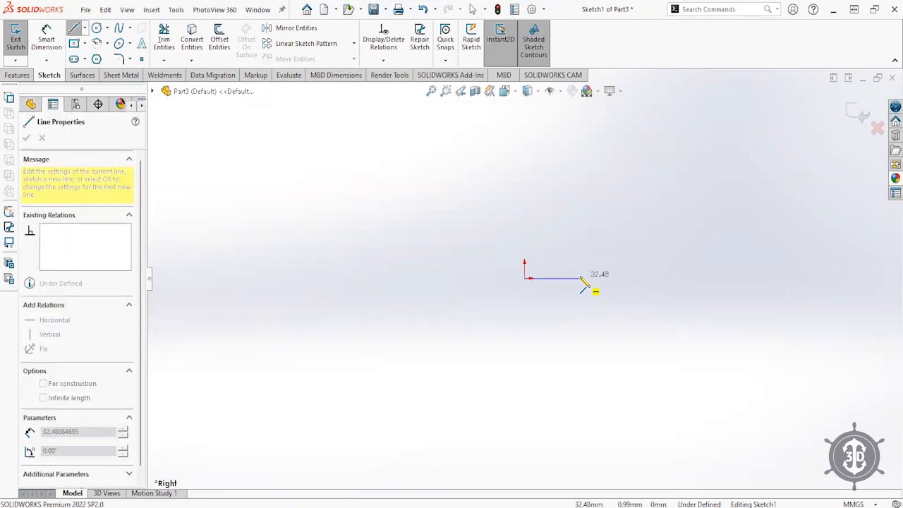
left_click(559, 278)
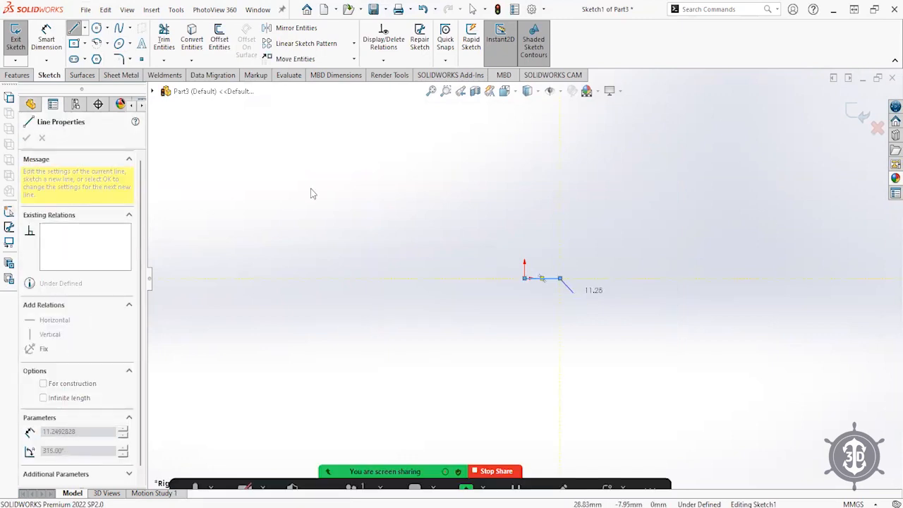
key("Escape")
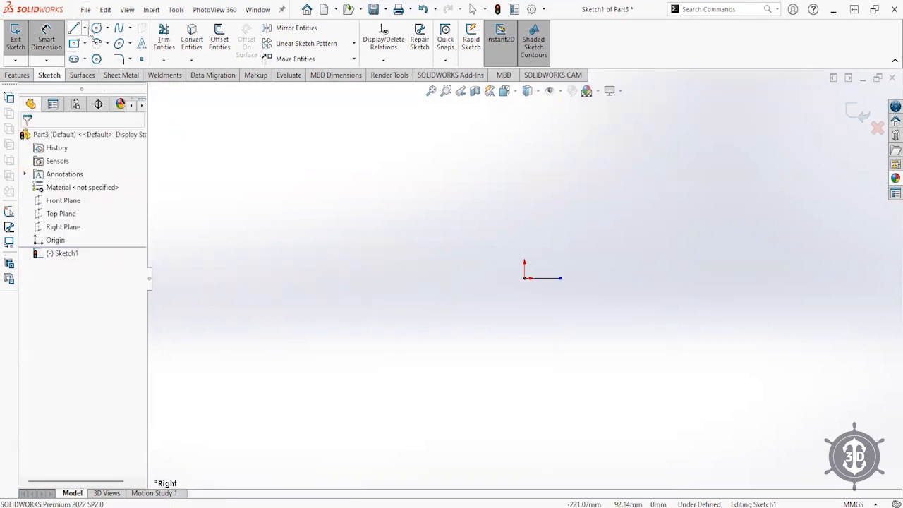
- Draw a spline from a top point down through two points to the line's right endpoint
left_click(118, 28)
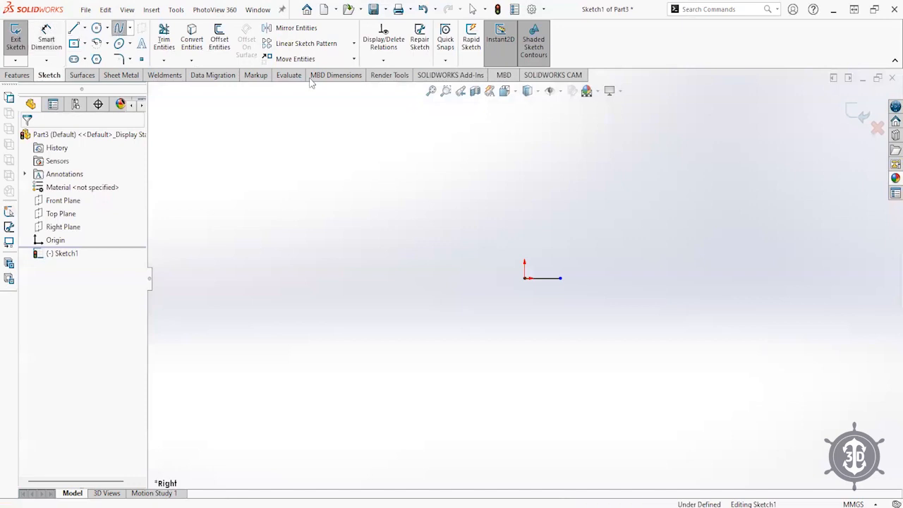
left_click(568, 125)
left_click(554, 198)
left_click(572, 259)
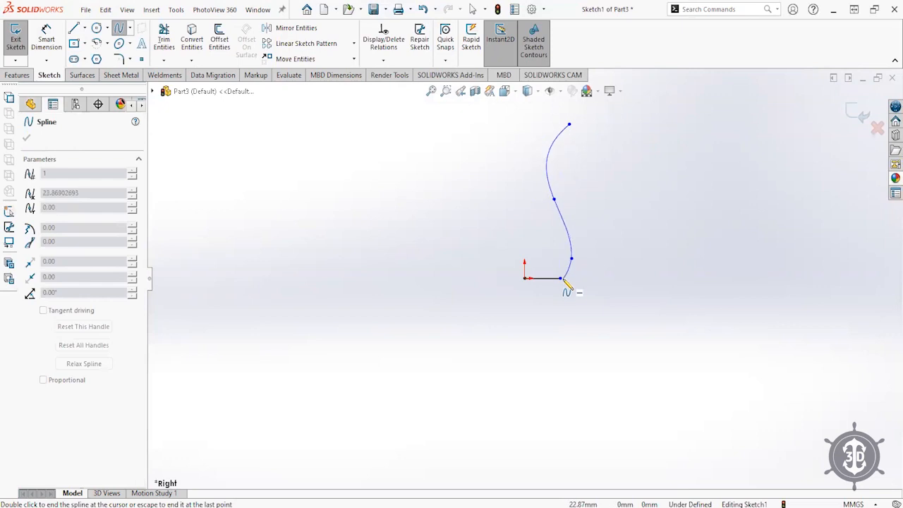
left_click(561, 278)
key("Escape")
scroll(569, 261, "down", 2)
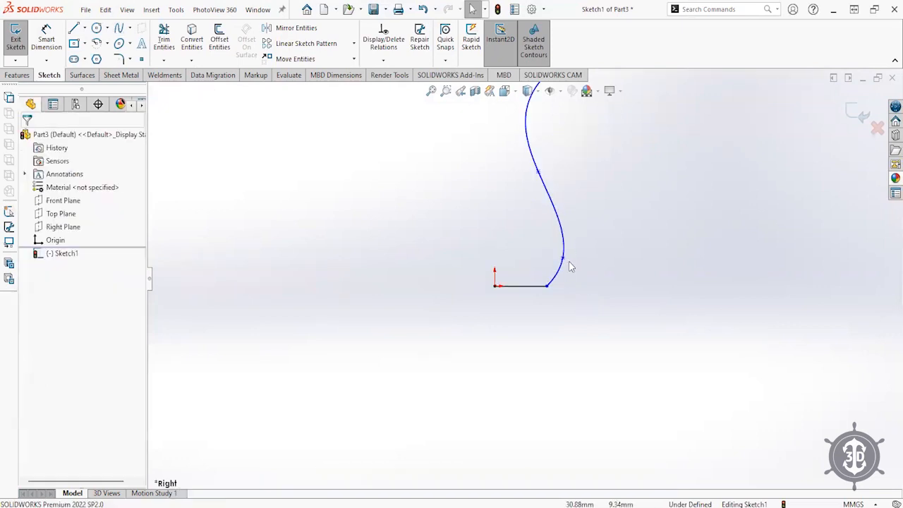
- Pull the lower spline point upward and shift the spline's top endpoint left
mouse_move(563, 258)
left_mouse_down()
mouse_move(562, 242)
mouse_move(538, 247)
left_mouse_up()
left_click(596, 280)
scroll(557, 238, "up", 3)
scroll(538, 197, "down", 3)
left_click(583, 227)
left_click_drag(551, 147, 537, 145)
left_click(568, 197)
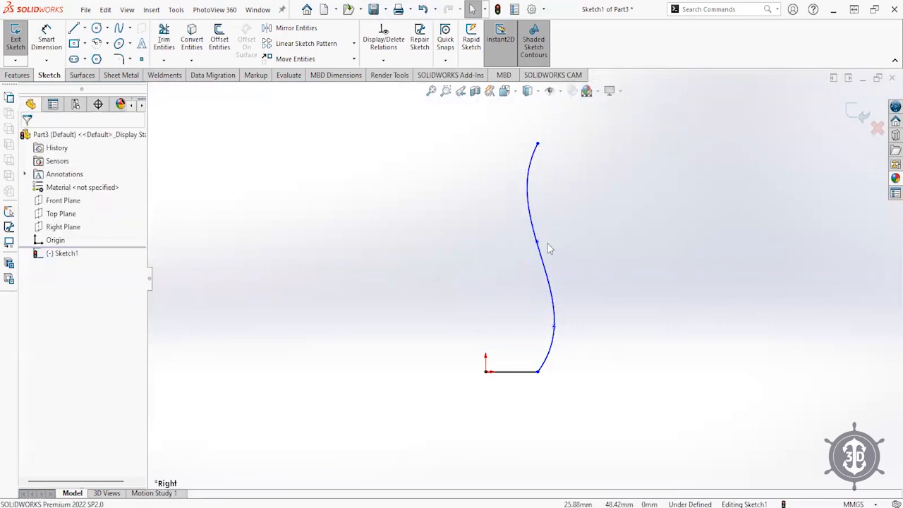
- Refine the S-curve by moving the middle, lower, bottom and top spline points
left_click_drag(536, 242, 539, 257)
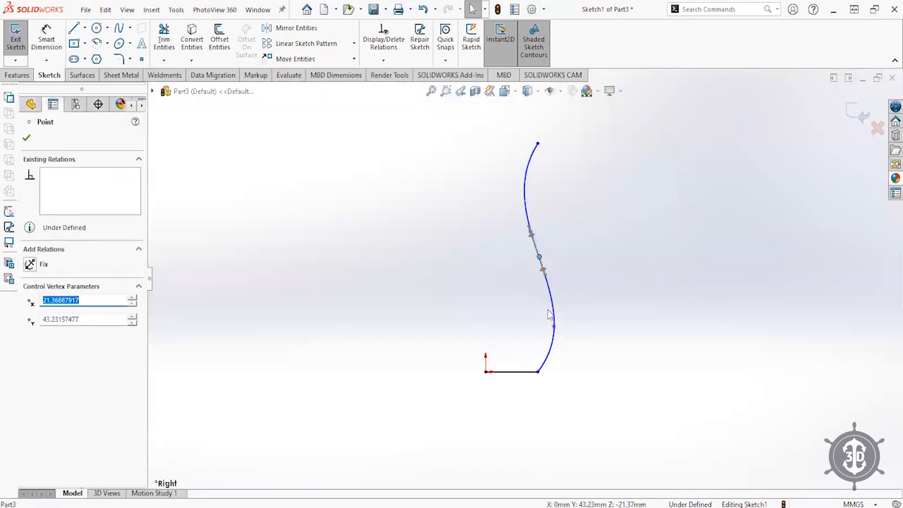
mouse_move(554, 326)
left_mouse_down()
mouse_move(536, 324)
mouse_move(553, 323)
left_mouse_up()
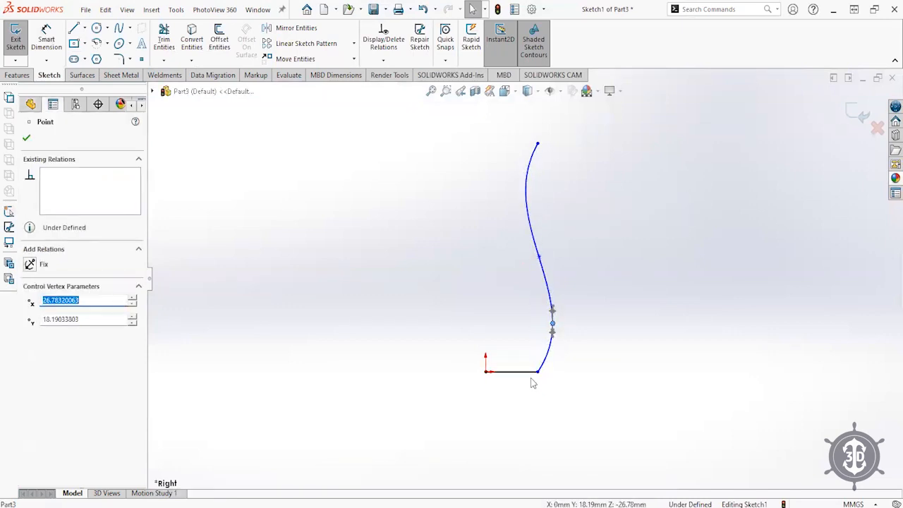
left_click_drag(538, 372, 526, 372)
left_click(549, 363)
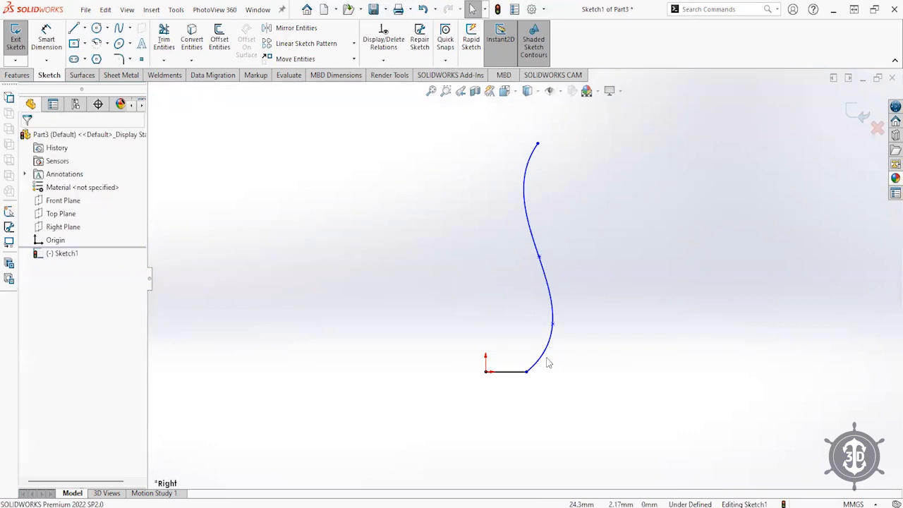
left_click_drag(552, 324, 549, 319)
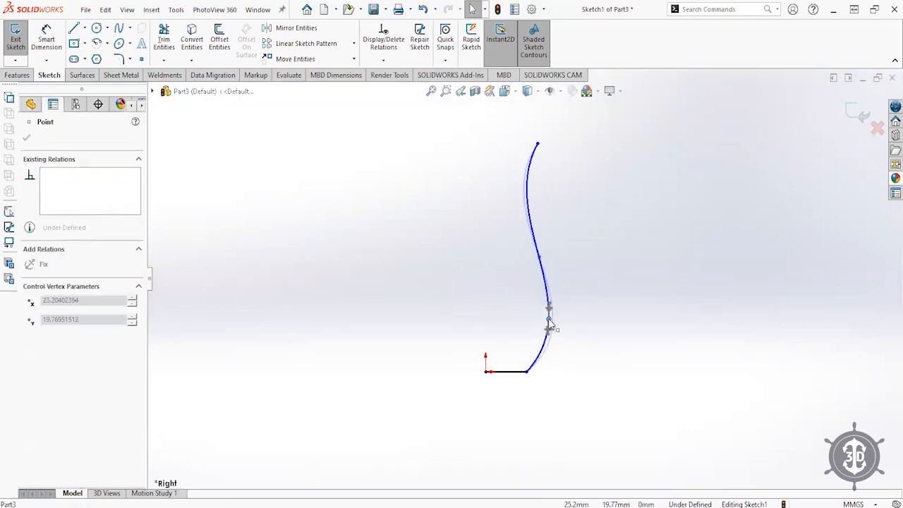
left_click(506, 318)
mouse_move(540, 258)
left_mouse_down()
mouse_move(518, 243)
mouse_move(535, 264)
mouse_move(530, 258)
left_mouse_up()
left_click(514, 166)
left_click_drag(537, 144, 529, 142)
left_click(427, 144)
- Start a Smart Dimension between the origin and the base line's right end
left_click(44, 35)
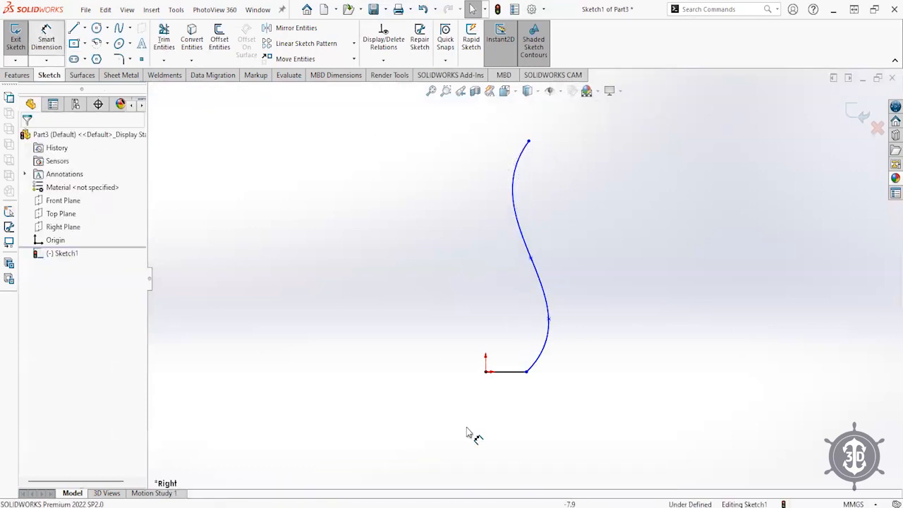
left_click(486, 372)
left_click(526, 372)
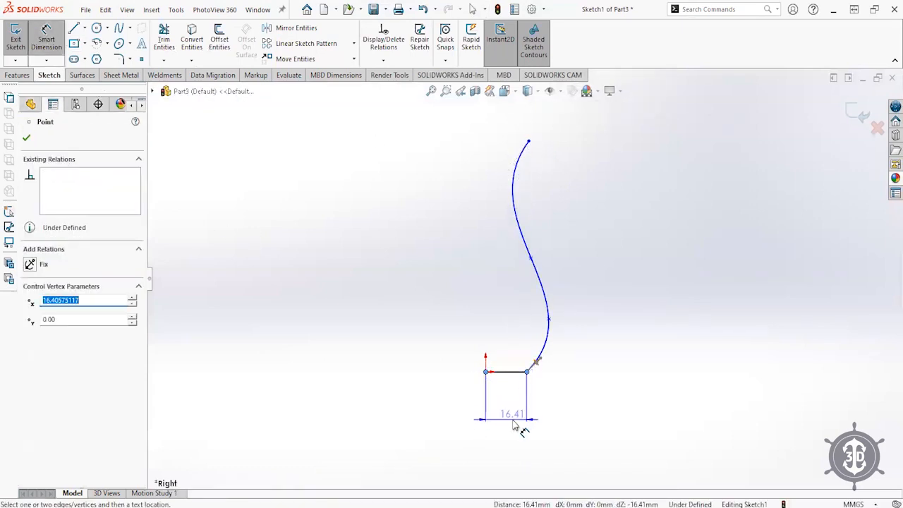
- Dimension the base width to 37.50 and the spline's top-end width to 35.00
left_click(515, 422)
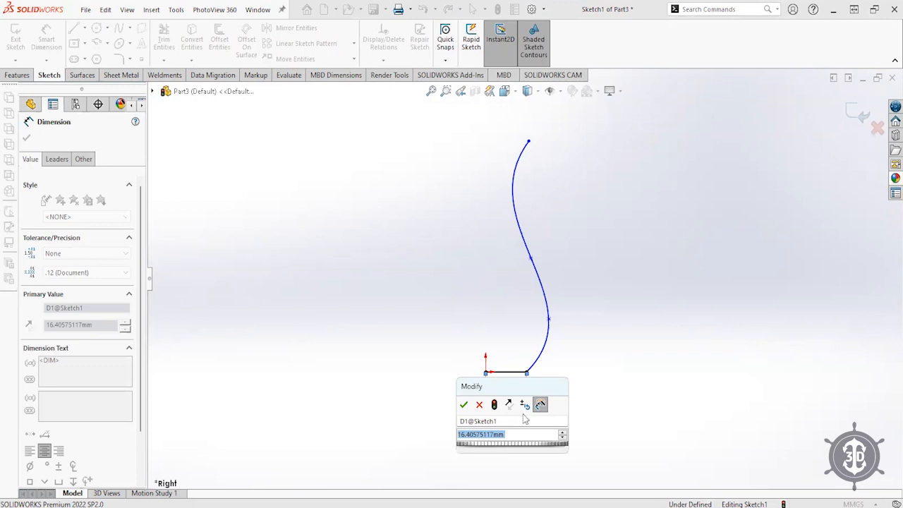
type("37.5")
key("Return")
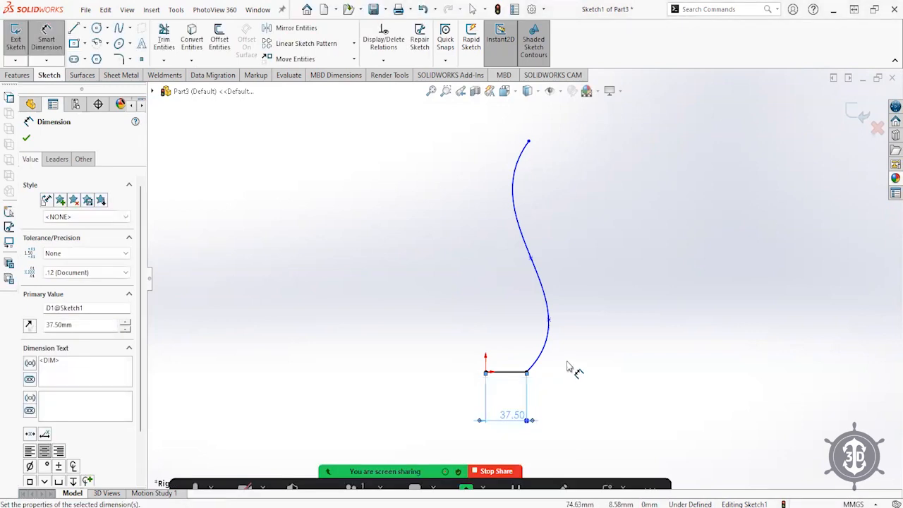
left_click(485, 372)
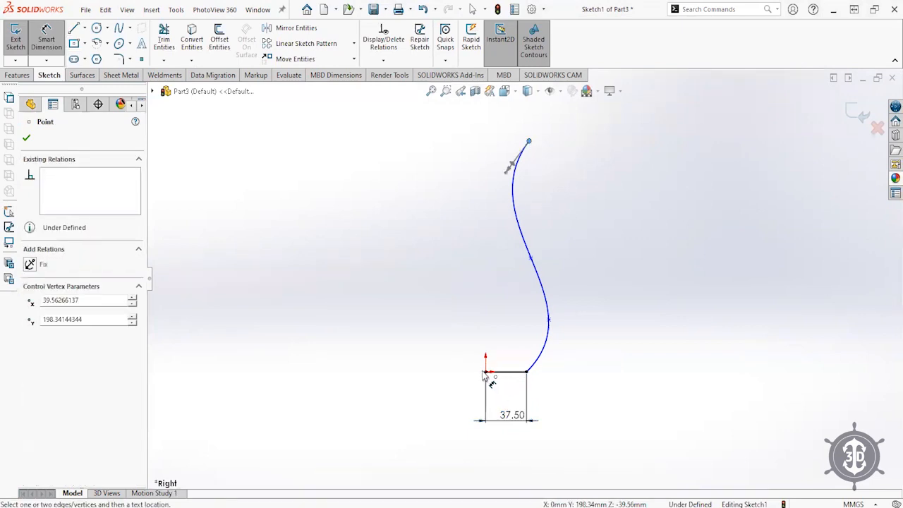
left_click(503, 126)
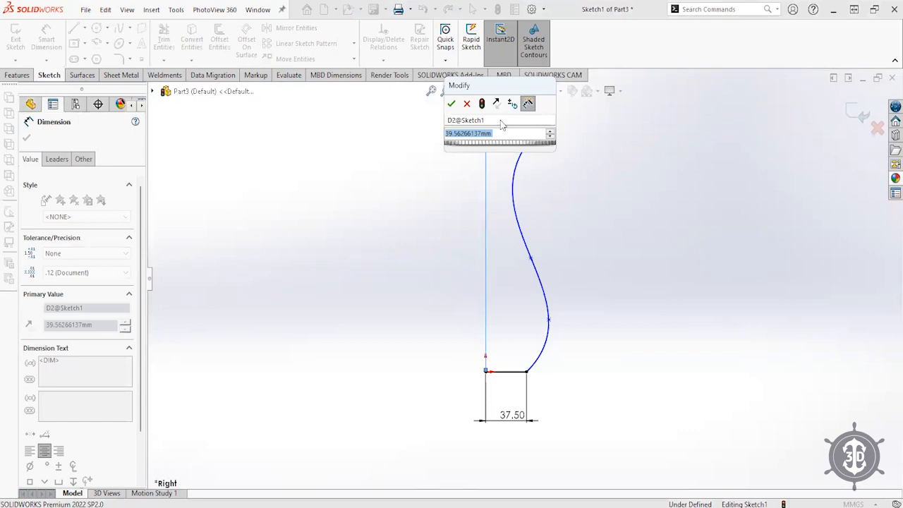
type("35")
key("Return")
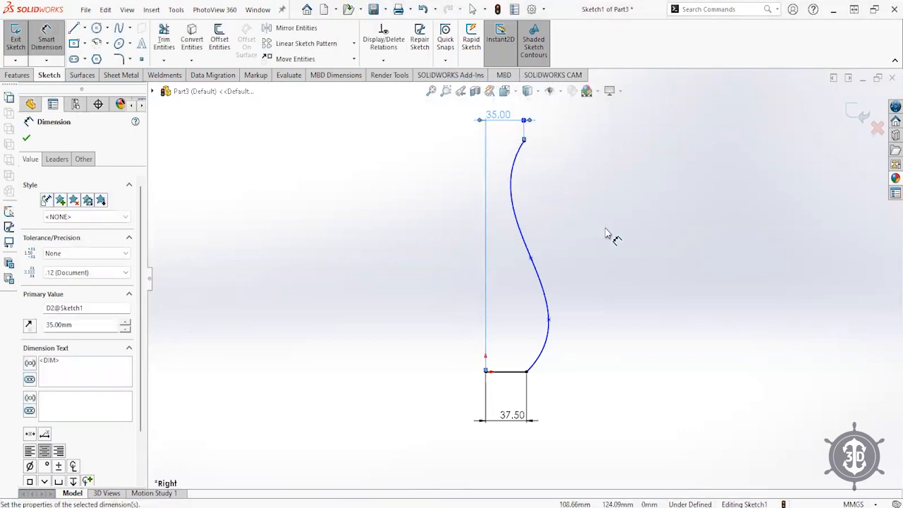
- Dimension the spline's bulge point at 75.00, then leave Smart Dimension
left_click(548, 319)
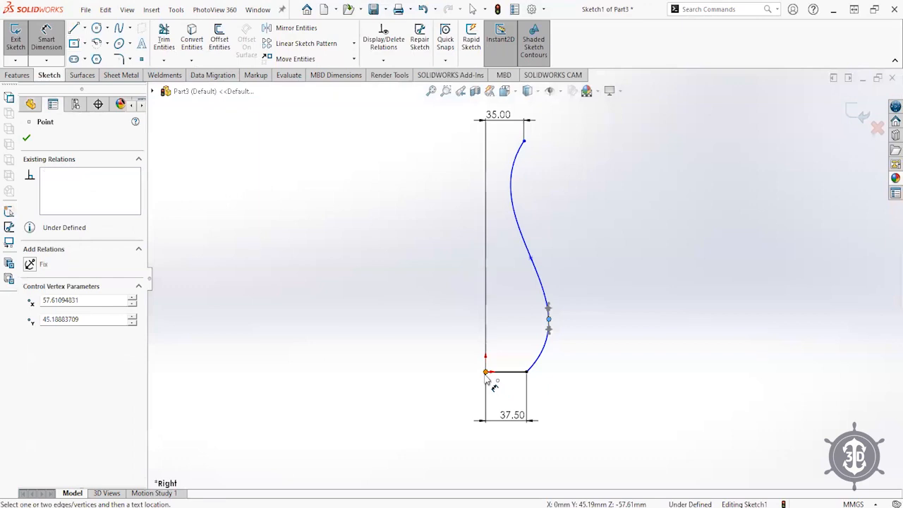
left_click(517, 443)
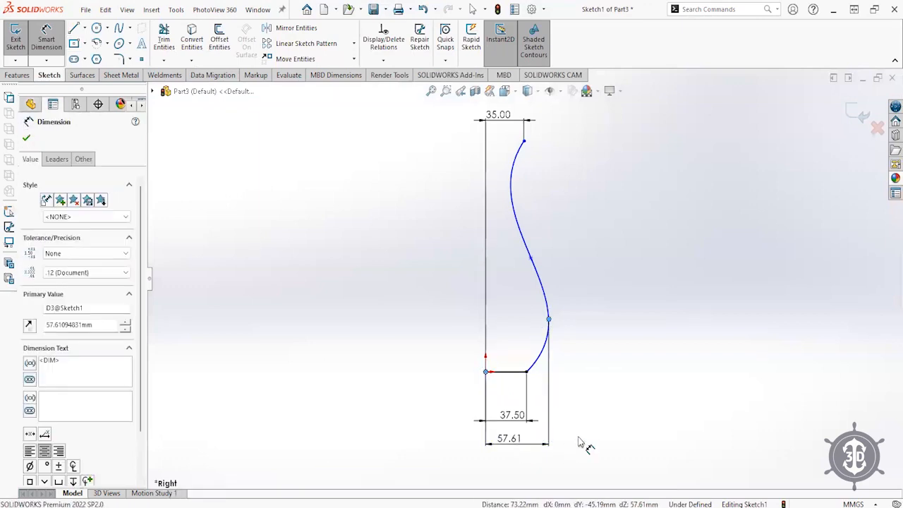
type("75")
key("Return")
right_click(587, 335)
left_click(612, 373)
- Reshape the spline and change the bulge width dimension to 50.00
left_click_drag(569, 321, 517, 202)
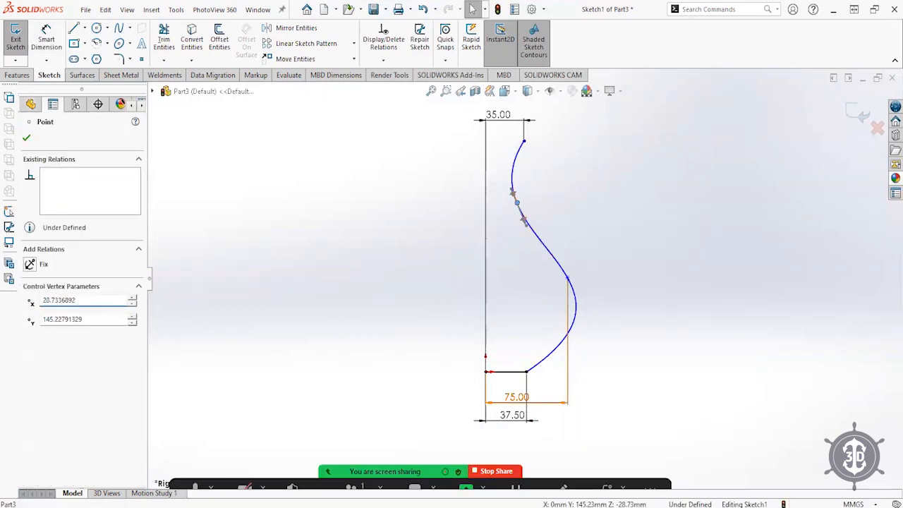
left_click(524, 403)
type("50")
key("Return")
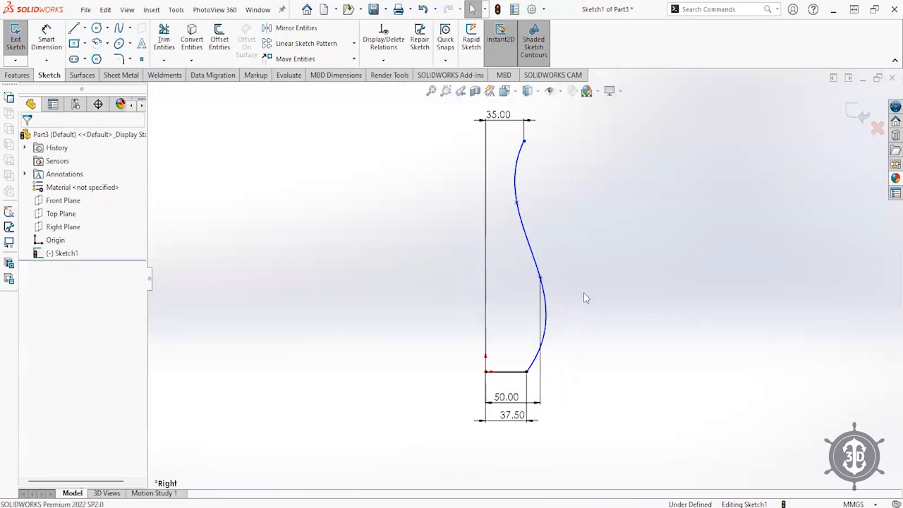
- Fine-tune the spline points and move the 50.00 dimension up beside the bulge
left_click(540, 326)
left_click_drag(549, 326, 547, 299)
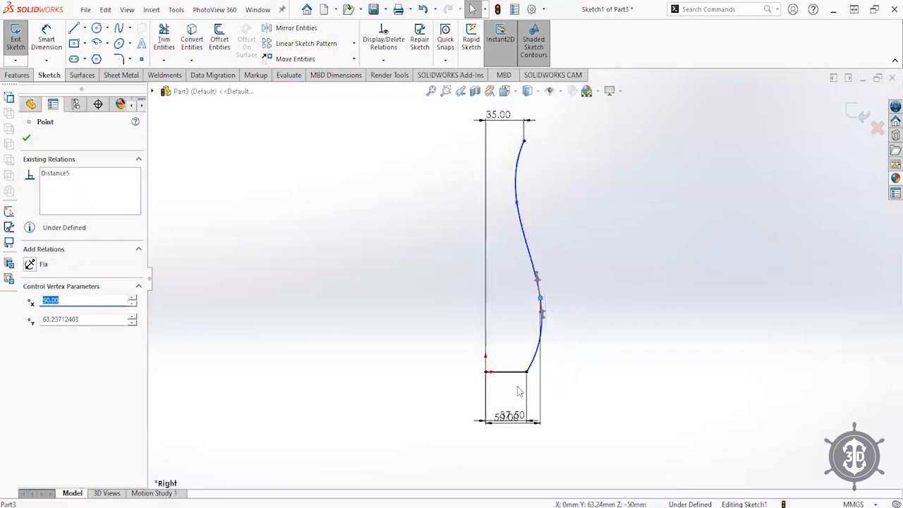
left_click_drag(519, 421, 507, 329)
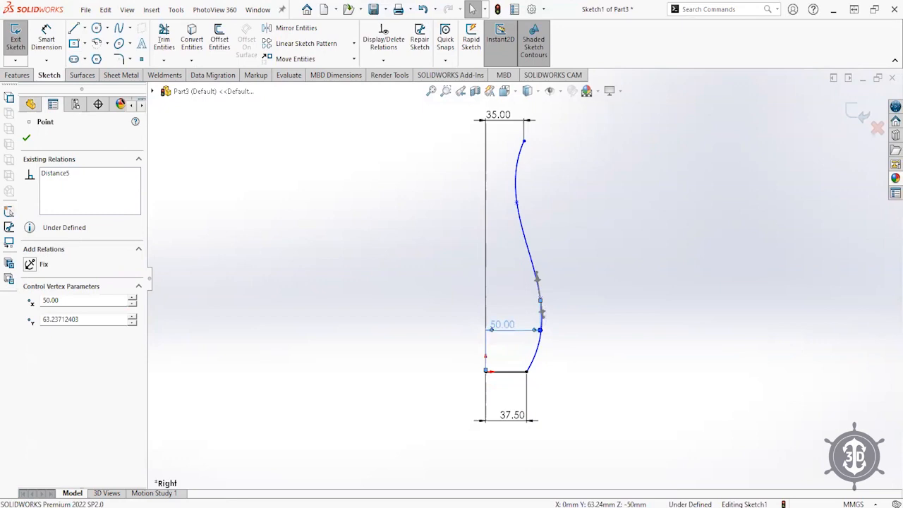
left_click_drag(540, 331, 549, 305)
left_click(568, 324)
left_click(603, 349)
left_click(621, 345)
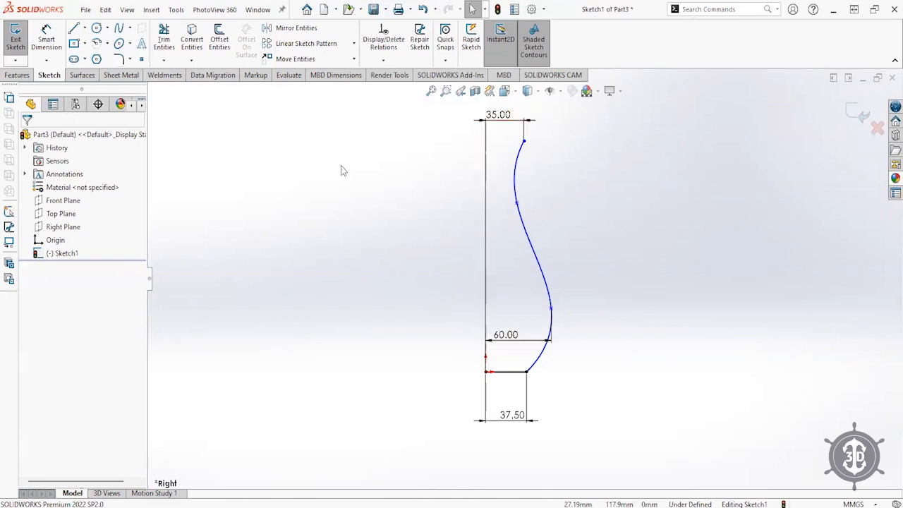
left_click(119, 58)
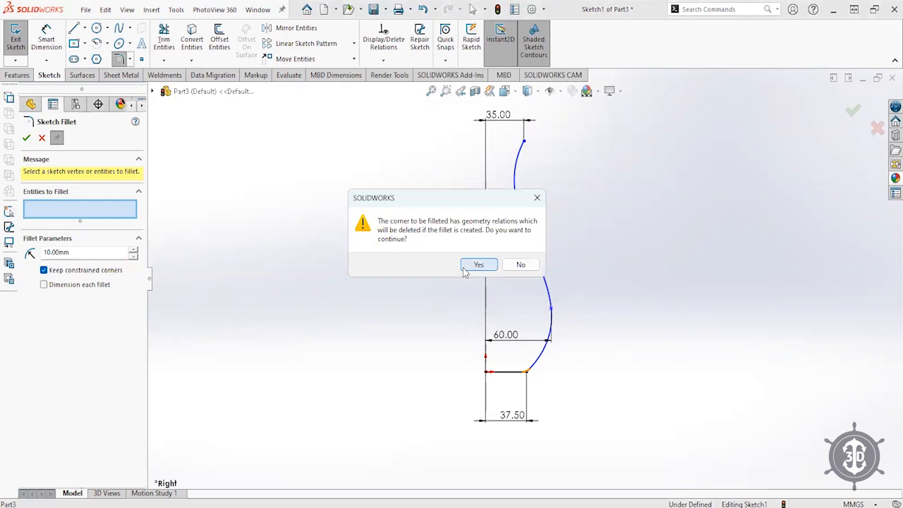
- Fillet the bottom corner at 10 mm and offset the profile 2 mm into a wall
key("Return")
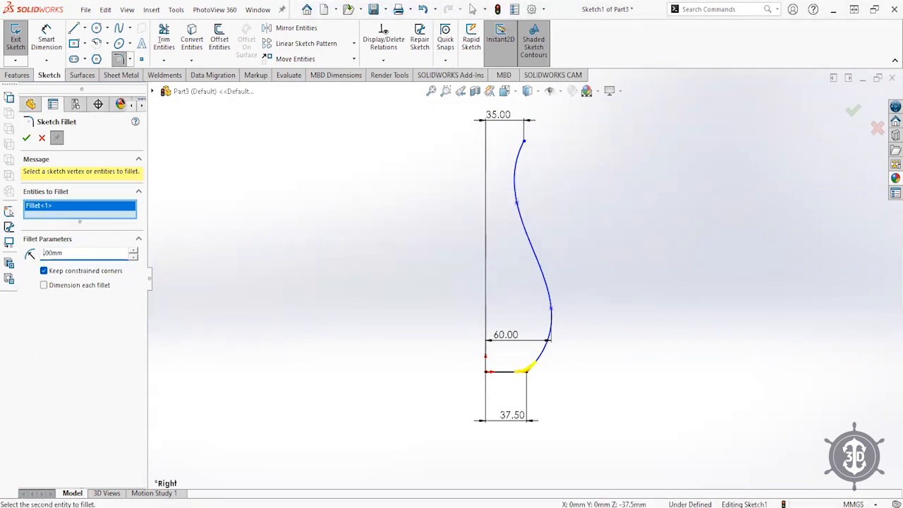
left_click(26, 138)
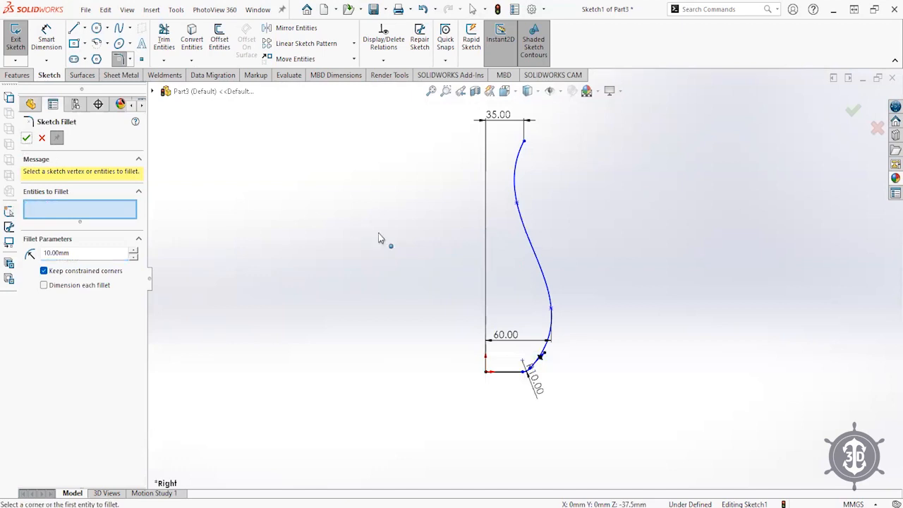
left_click(225, 50)
left_click(527, 216)
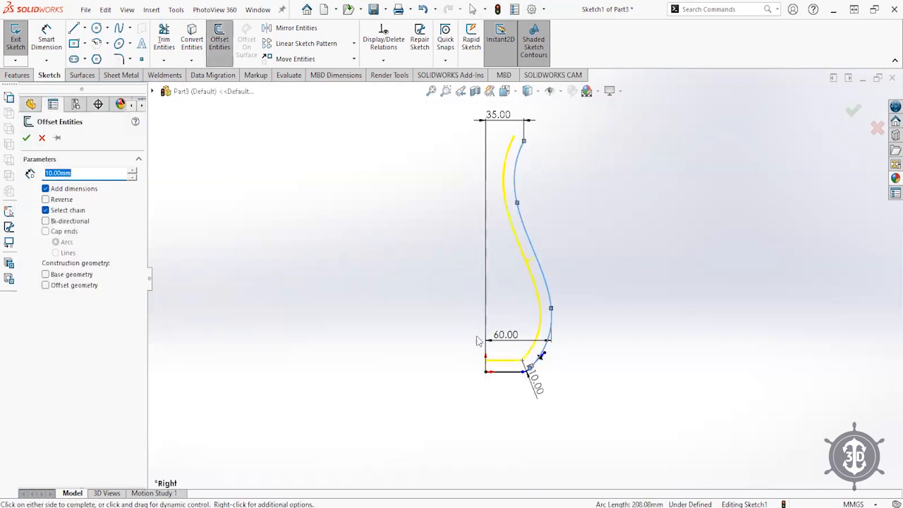
type("2")
key("Return")
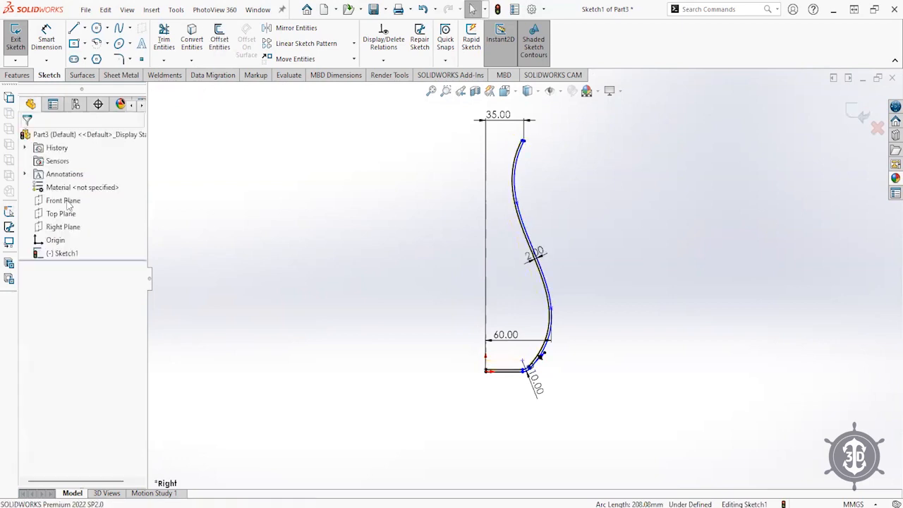
scroll(525, 151, "down", 6)
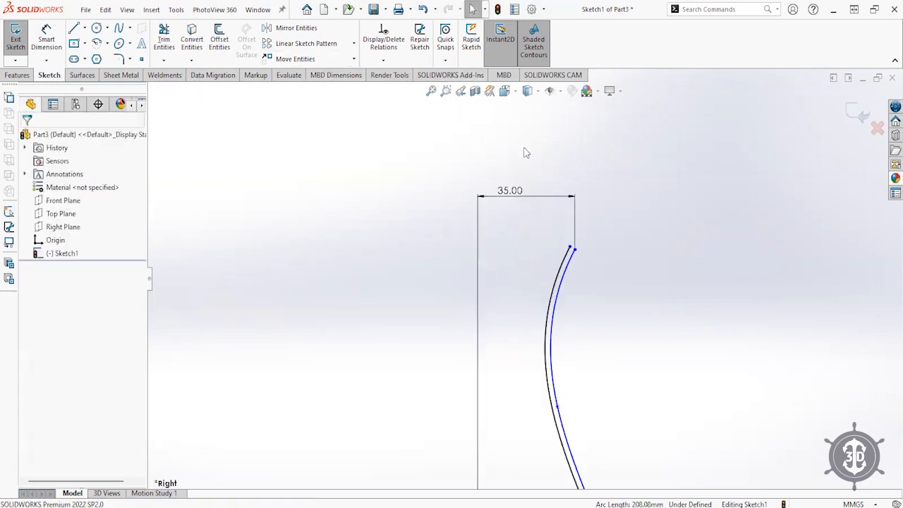
- Close the wall's top and bottom ends with short lines
left_click(73, 28)
left_click(563, 269)
left_click(578, 278)
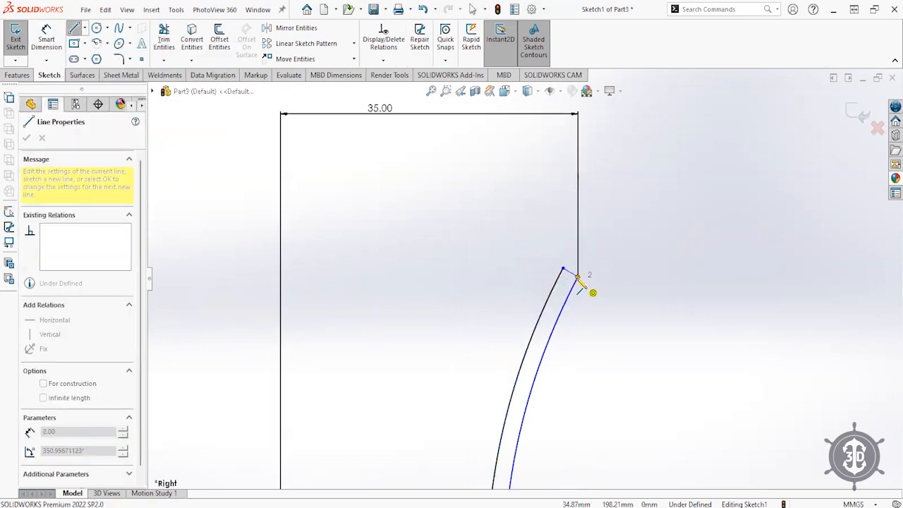
scroll(610, 408, "up", 8)
scroll(443, 415, "down", 8)
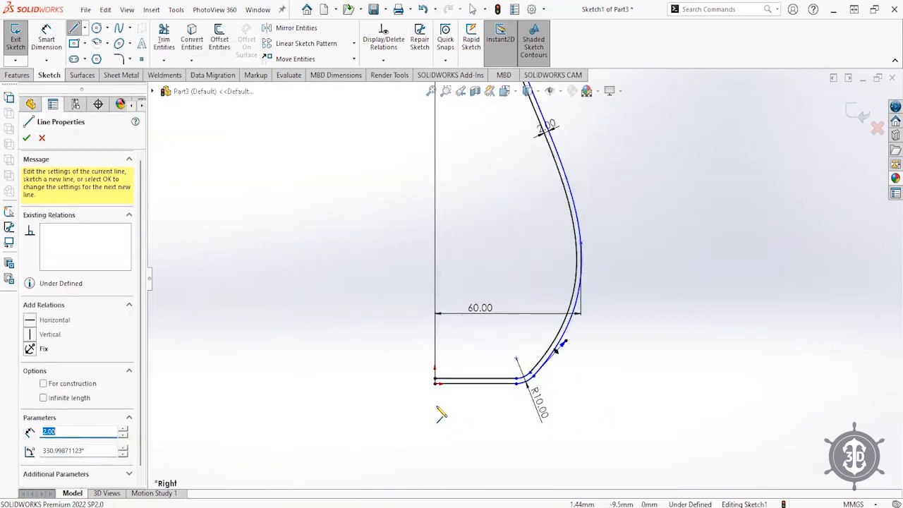
left_click(479, 278)
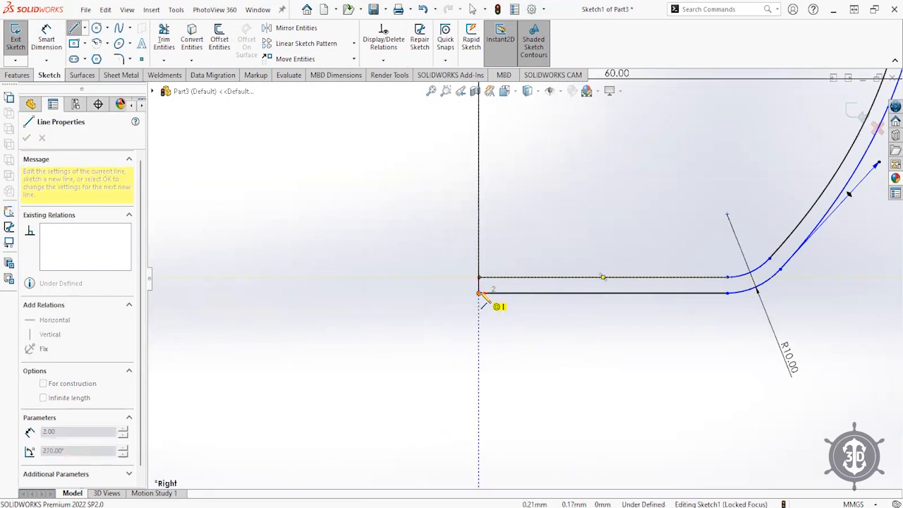
left_click(479, 293)
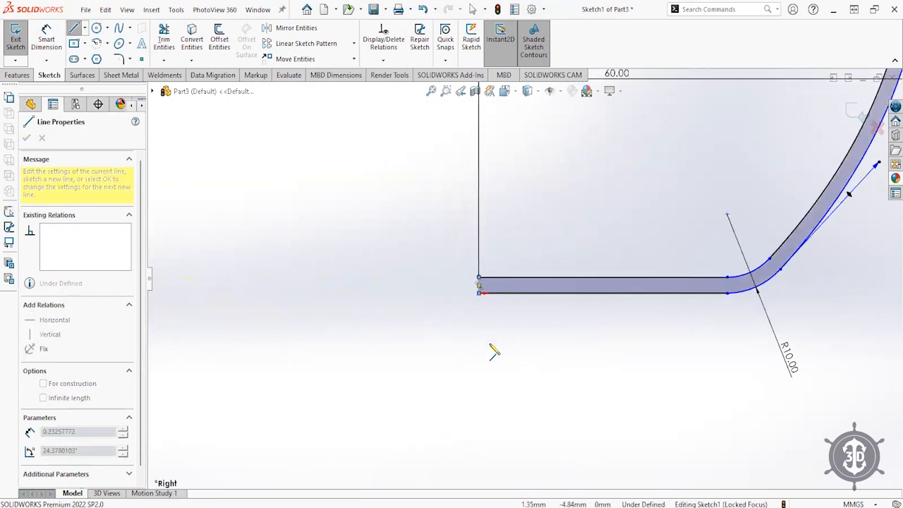
scroll(491, 367, "up", 5)
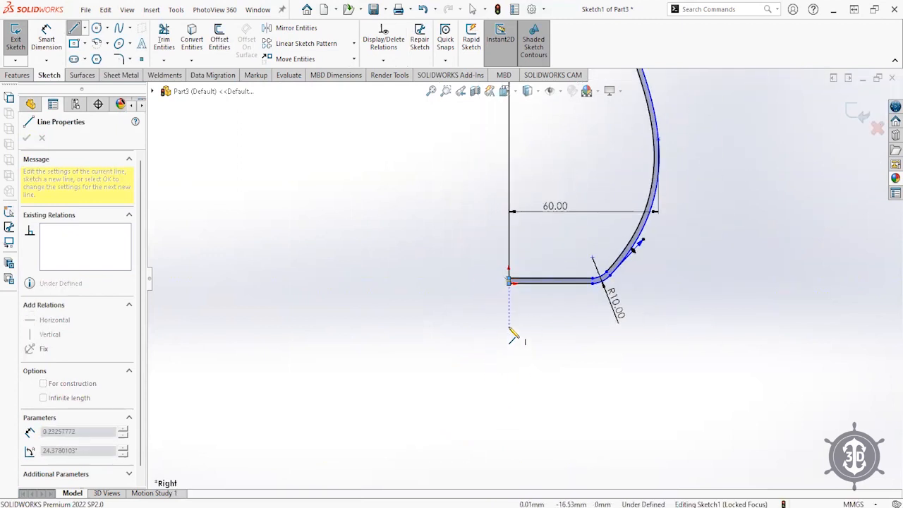
- Draw a vertical line below the origin and convert it into a centerline
left_click(509, 381)
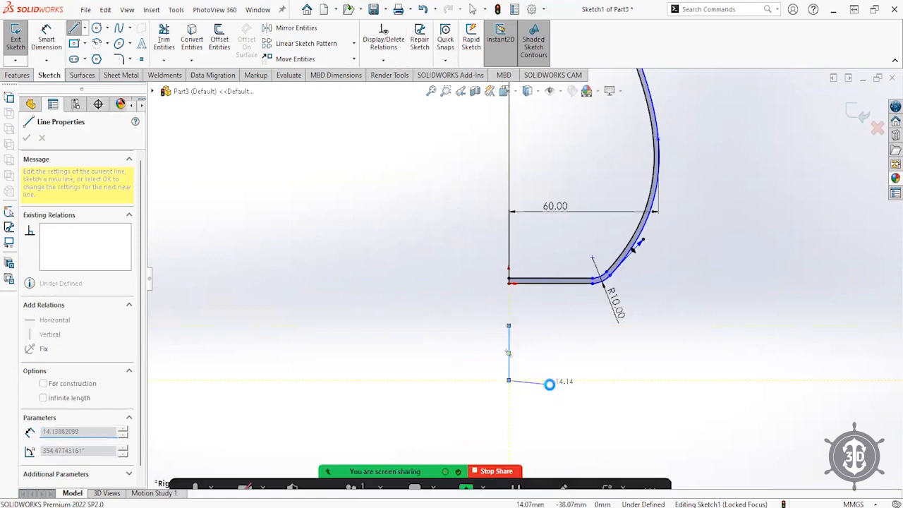
key("Escape")
left_click(86, 328)
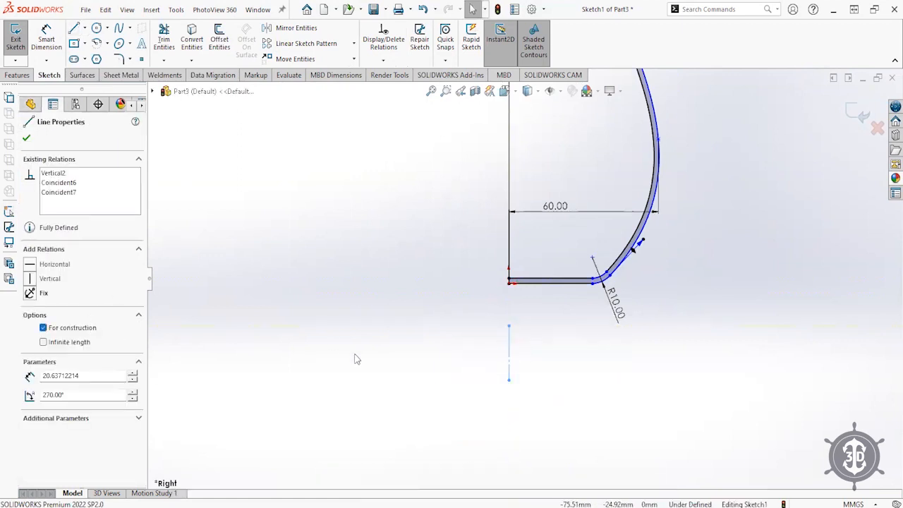
left_click(585, 354)
left_click(859, 114)
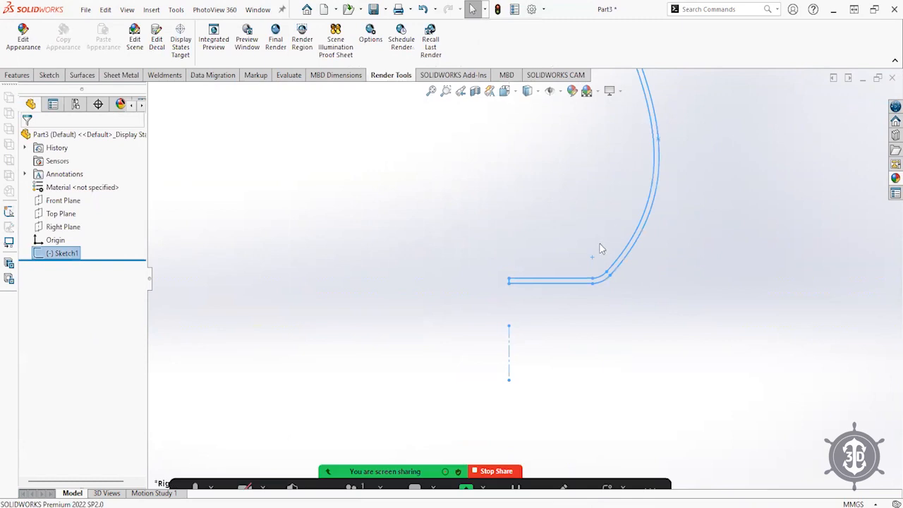
- Revolve the profile 360° around the centerline into a vase and open the appearances library
mouse_move(500, 242)
middle_mouse_down()
mouse_move(585, 262)
mouse_move(534, 261)
mouse_move(468, 288)
mouse_move(522, 284)
mouse_move(571, 306)
mouse_move(526, 299)
middle_mouse_up()
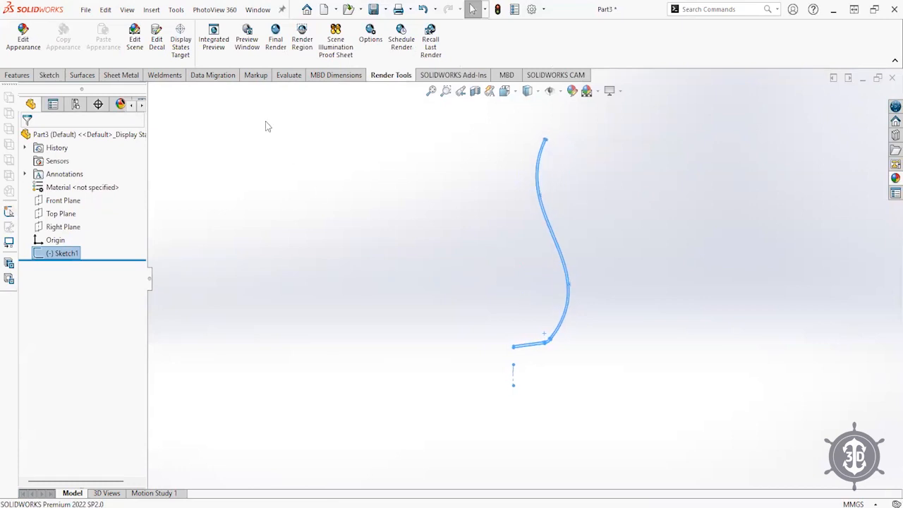
left_click(18, 75)
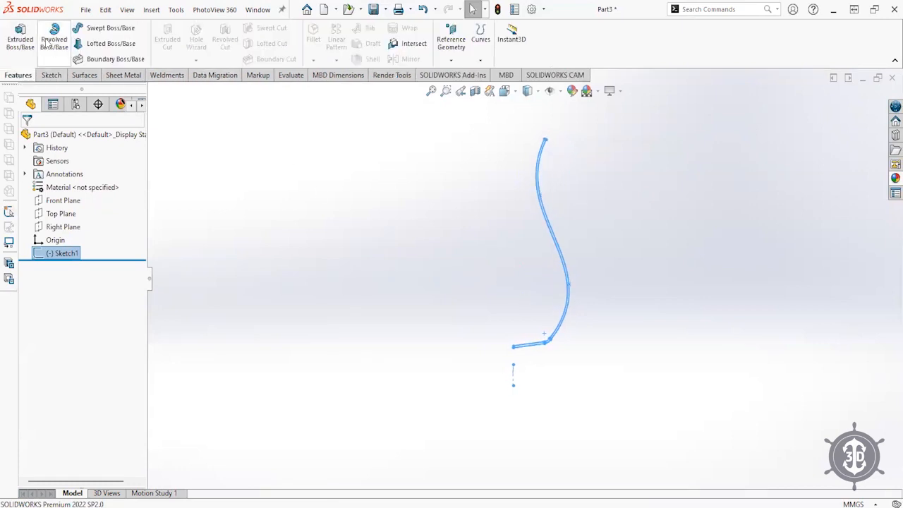
left_click(55, 43)
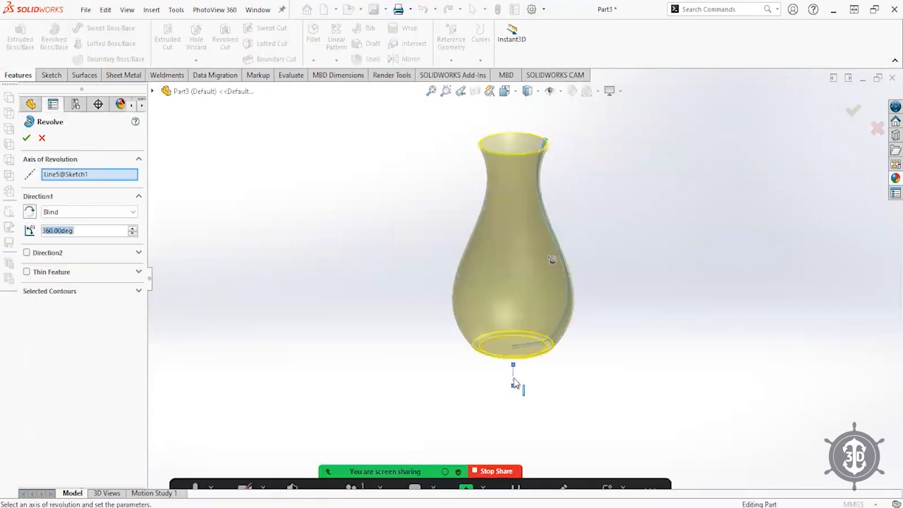
left_click(854, 110)
mouse_move(491, 299)
middle_mouse_down()
mouse_move(498, 198)
mouse_move(488, 311)
middle_mouse_up()
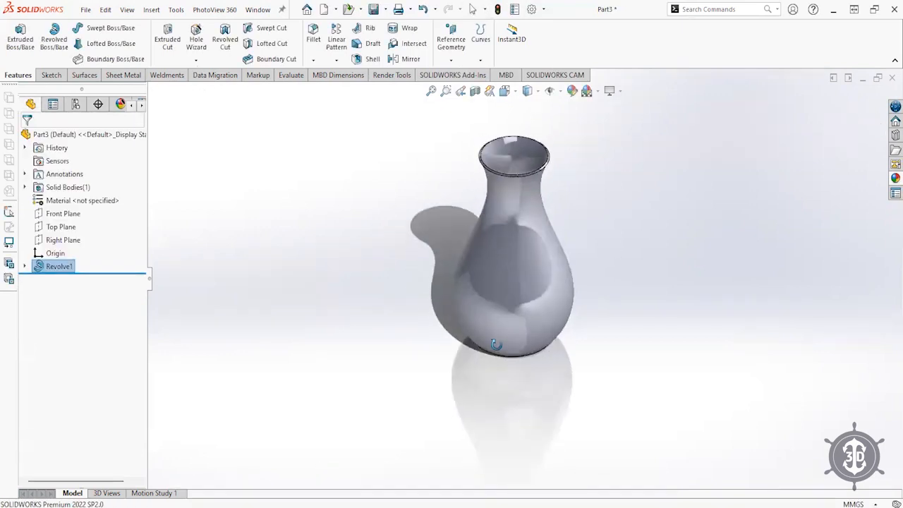
left_click(895, 178)
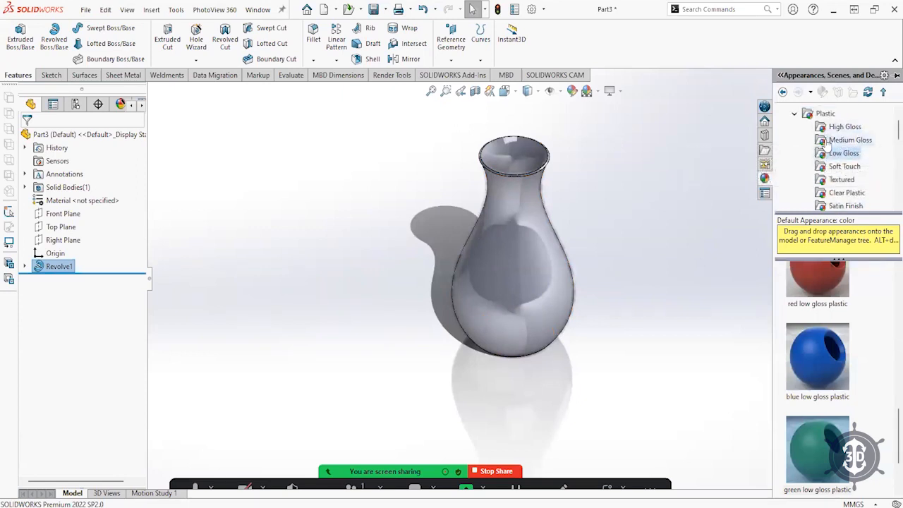
- Apply the Plastic > High Gloss > white high gloss plastic appearance to the vase
left_click(833, 140)
left_click(830, 154)
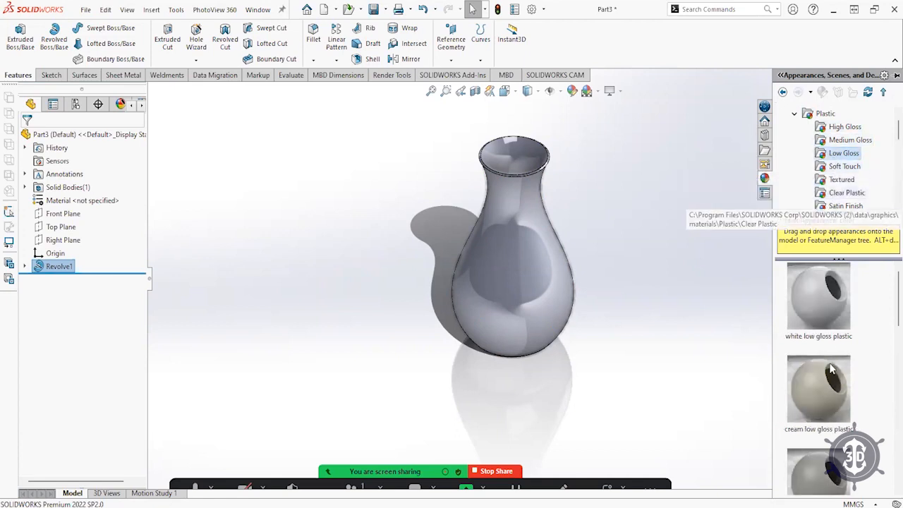
left_click(844, 127)
left_click(815, 305)
left_click_drag(506, 250, 514, 246)
left_click(525, 244)
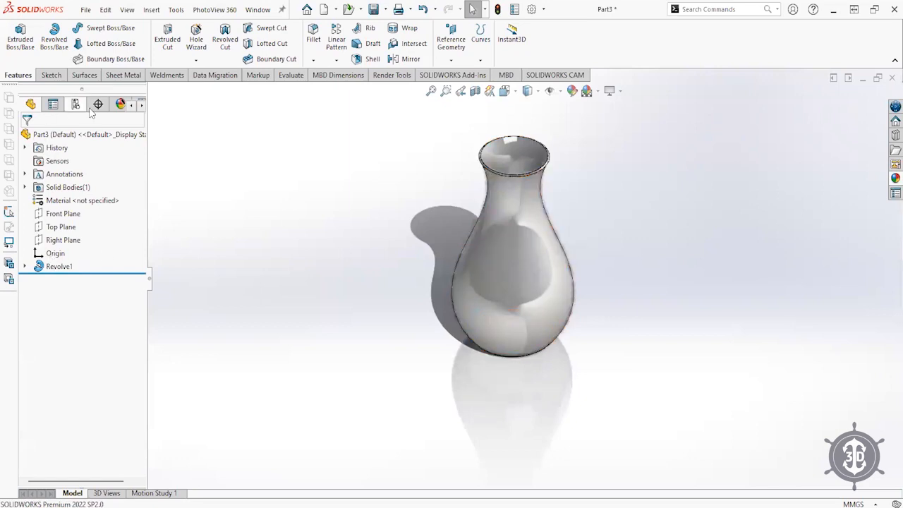
- Edit the white high gloss plastic to use blurry reflections and 2.00 mm rounded sharp edges
left_click(121, 104)
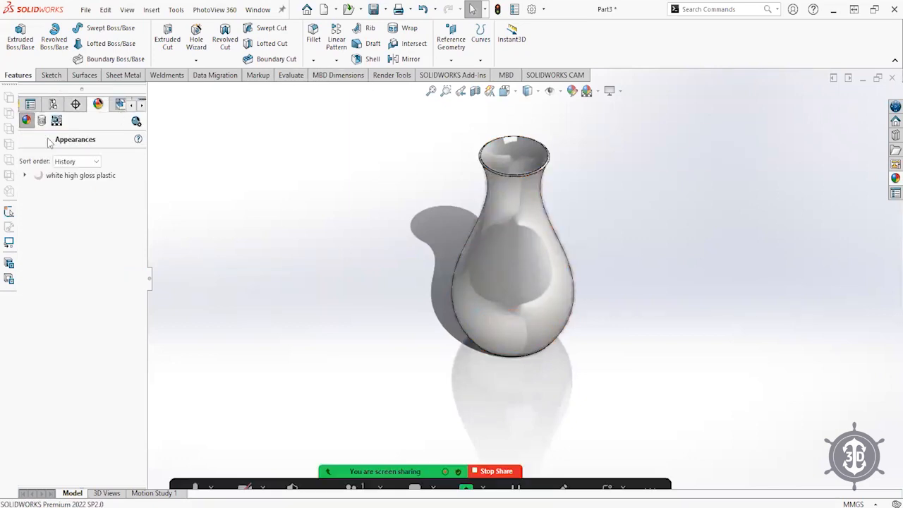
left_click(51, 176)
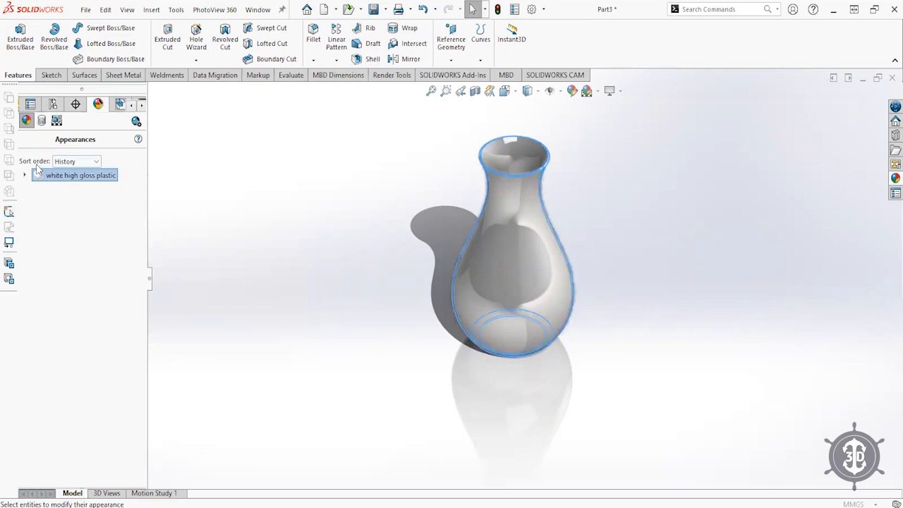
double_click(39, 175)
left_click(51, 175)
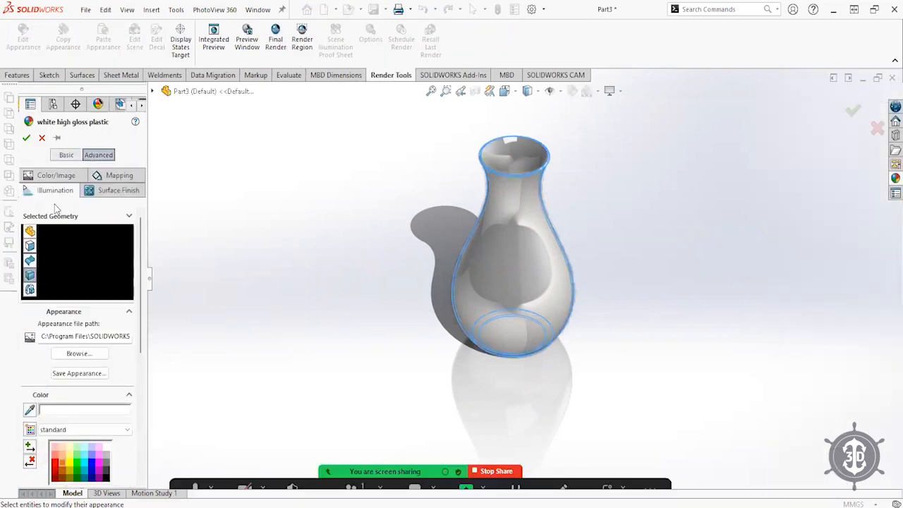
scroll(84, 395, "down", 5)
left_click_drag(88, 452, 23, 463)
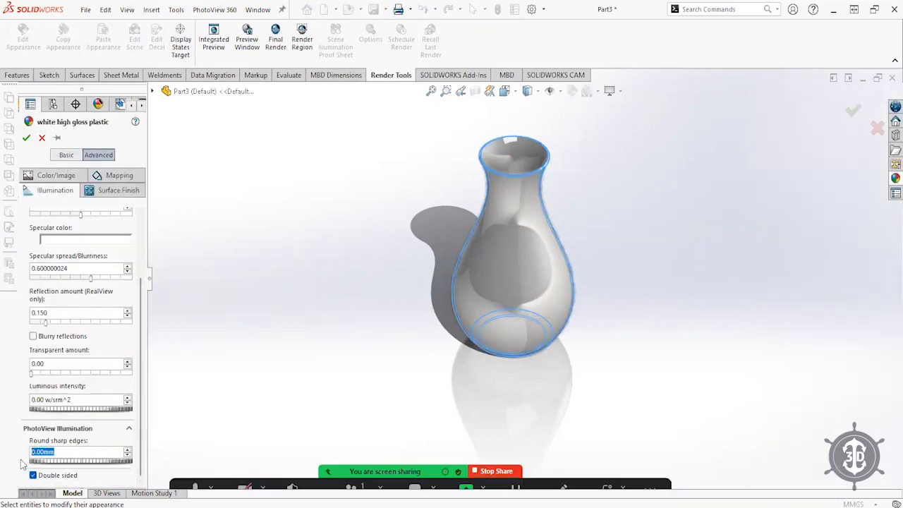
left_click(62, 336)
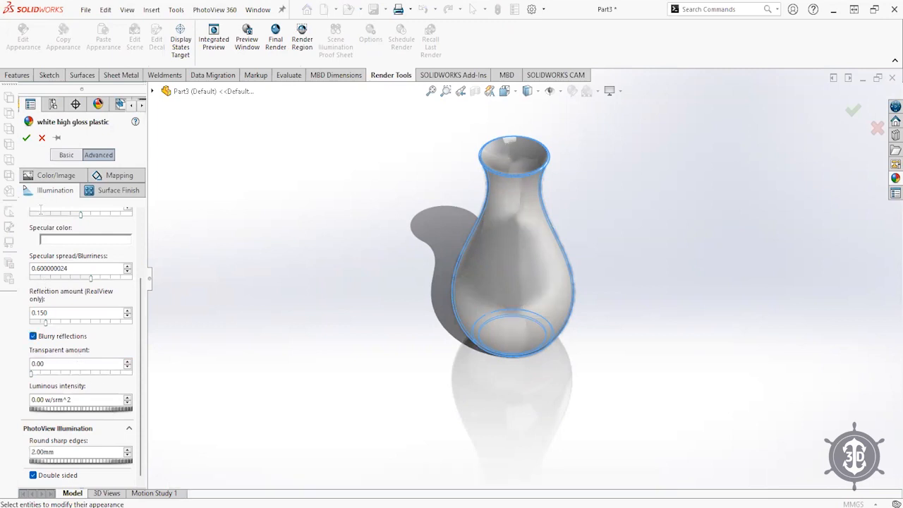
left_click(26, 138)
- Orbit the vase to a new angle and toggle its perspective display
scroll(555, 217, "down", 3)
middle_click_drag(485, 242, 424, 232)
left_click(612, 91)
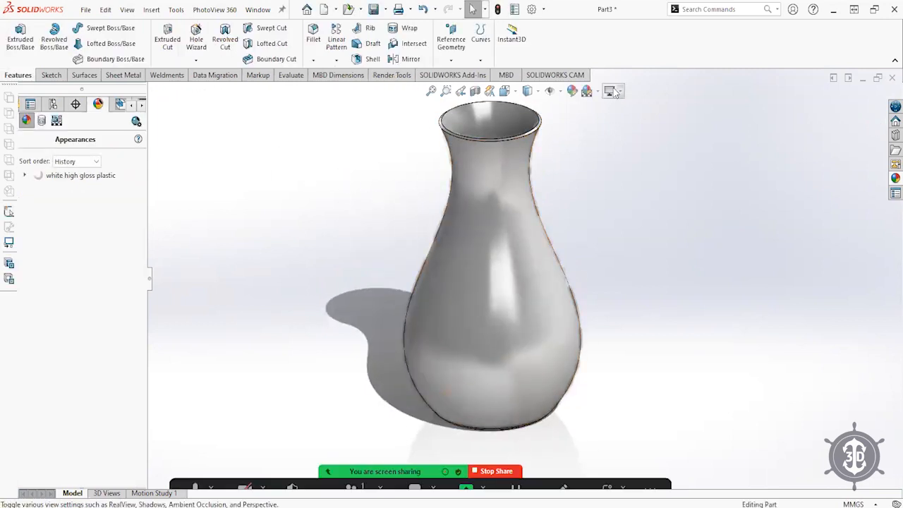
left_click(628, 151)
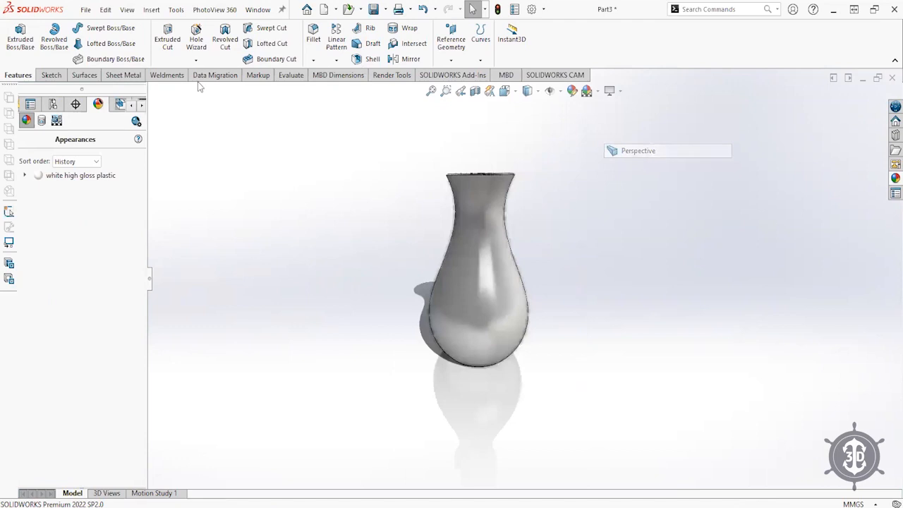
- Turn on the perspective view of the vase and orbit to view it from above
left_click(127, 10)
mouse_move(151, 77)
left_click(283, 263)
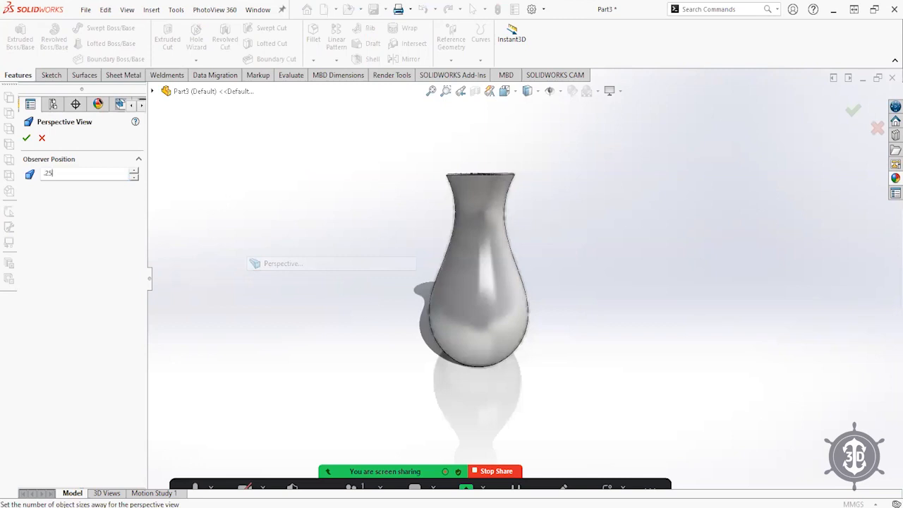
key("Return")
mouse_move(487, 226)
middle_mouse_down()
mouse_move(522, 318)
mouse_move(497, 225)
middle_mouse_up()
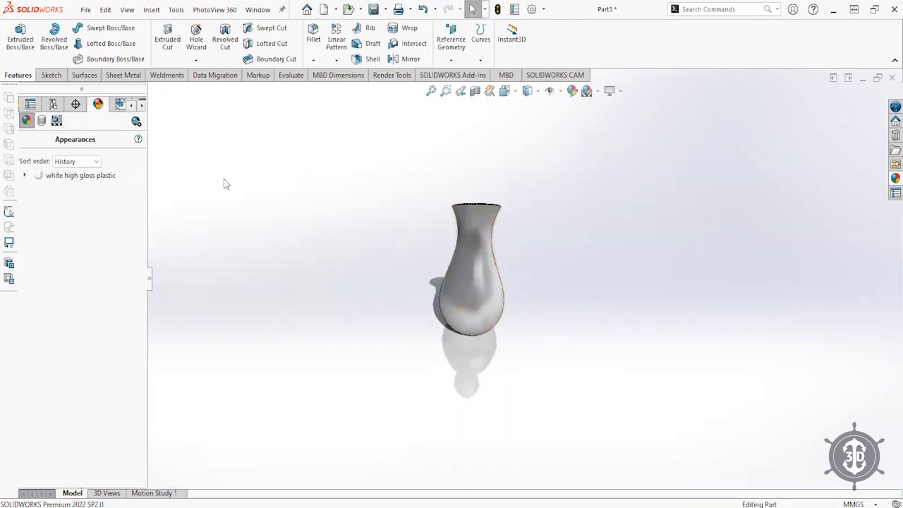
- Set the perspective observer position to 1 and bring up the Render Tools commands
left_click(138, 11)
mouse_move(145, 77)
left_click(279, 263)
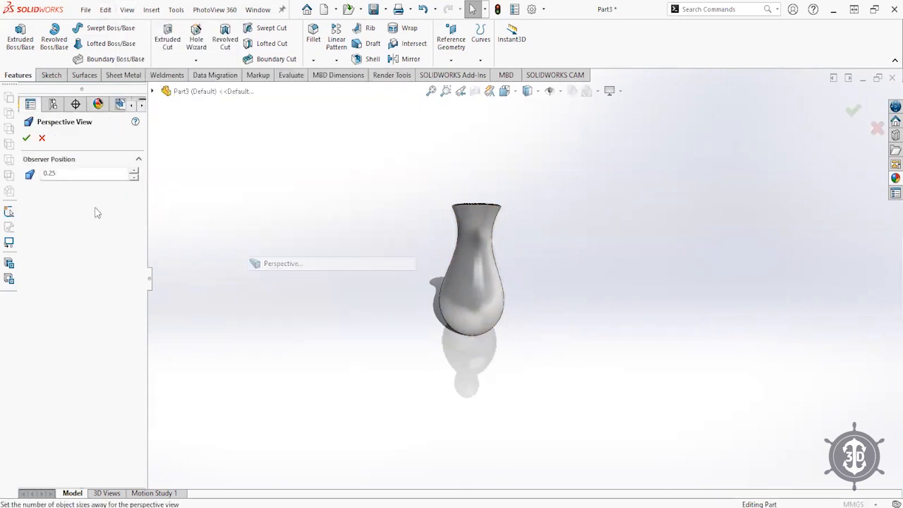
double_click(60, 172)
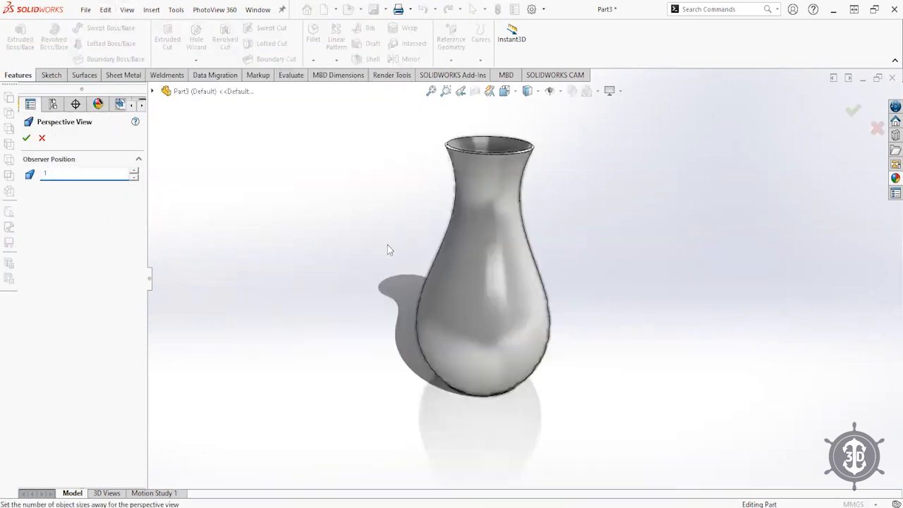
left_click(25, 139)
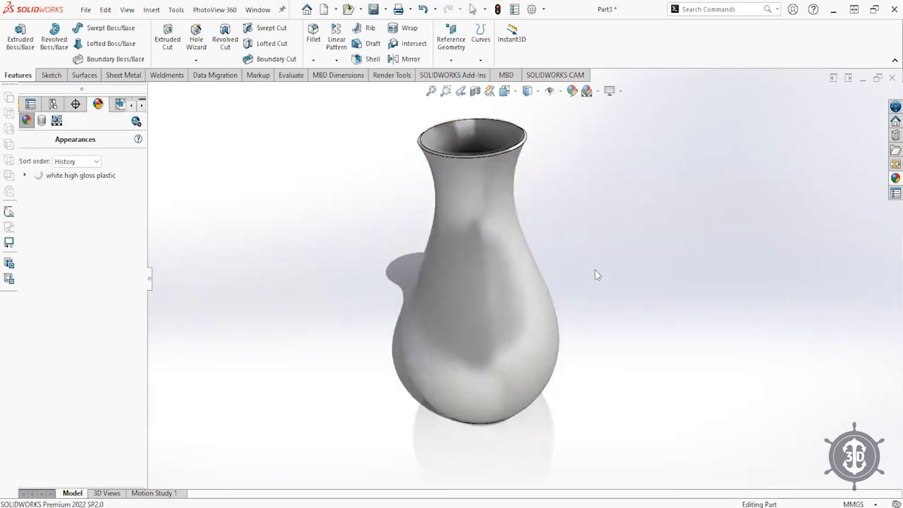
left_click(391, 75)
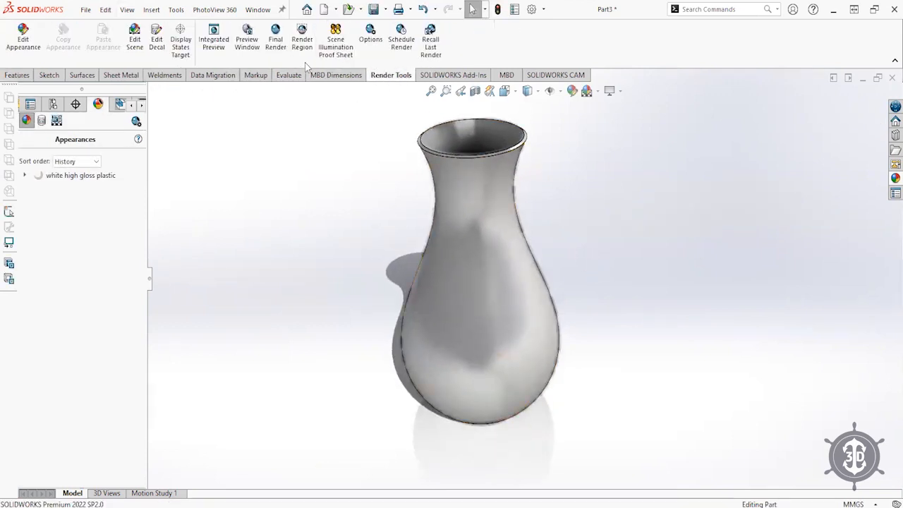
- Start the PhotoView 360 Integrated Preview and orbit the rendered vase to a frontal view
left_click(214, 43)
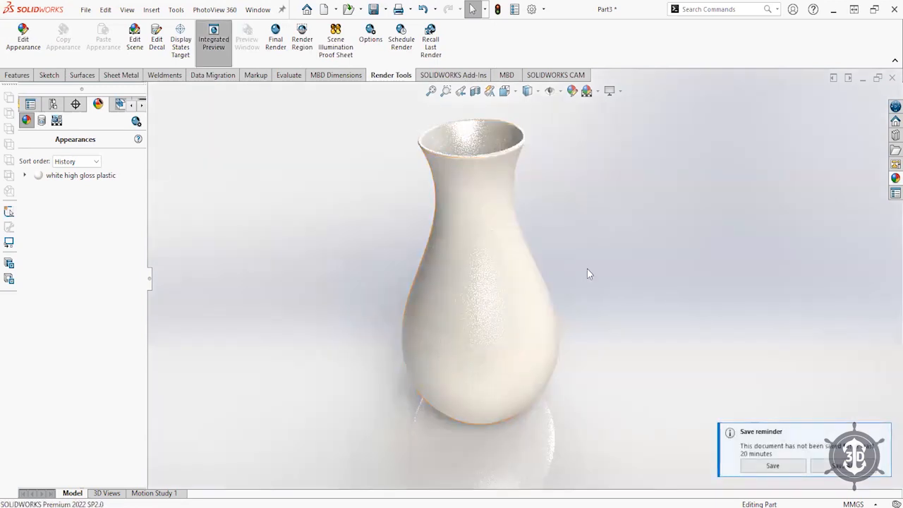
middle_click_drag(556, 212, 564, 343)
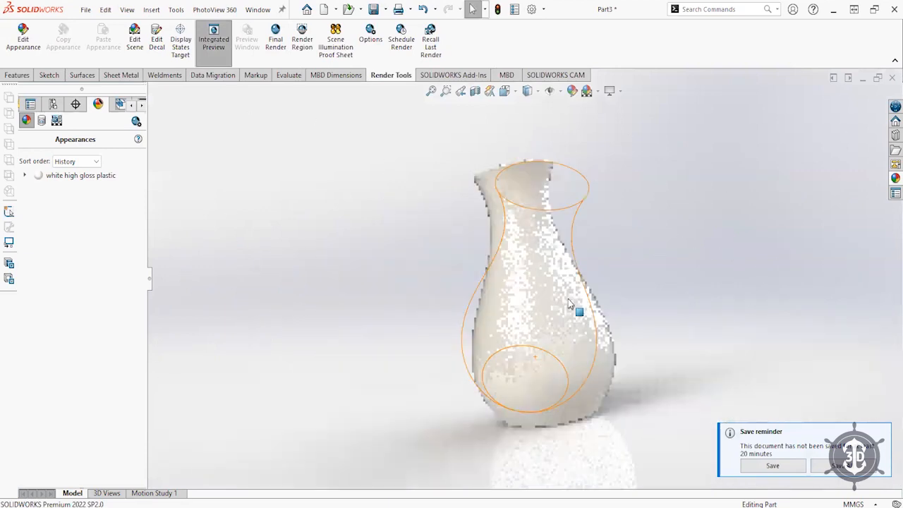
middle_click_drag(579, 216, 539, 247)
middle_click_drag(534, 317, 544, 295)
- Zoom and orbit to look straight down the vase opening, then back to an upright side view
scroll(575, 226, "down", 5)
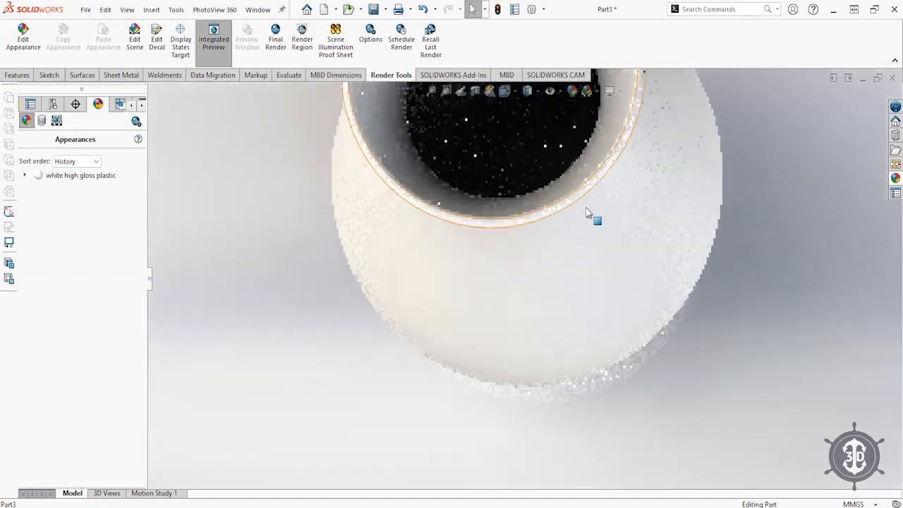
scroll(564, 332, "down", 2)
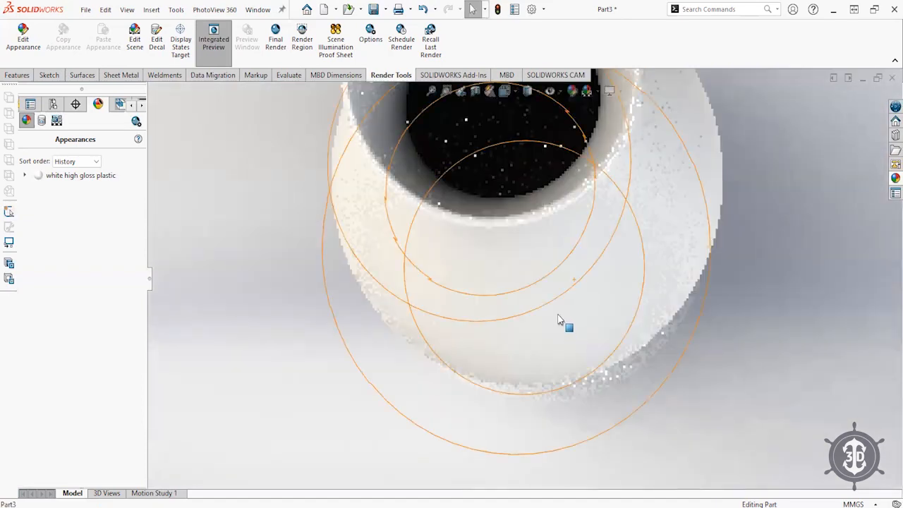
middle_click_drag(558, 320, 558, 304)
scroll(565, 296, "up", 6)
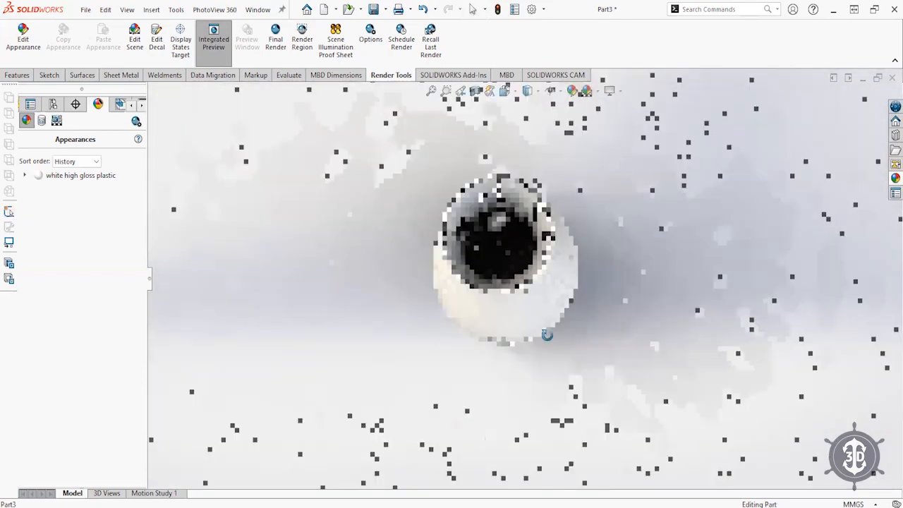
middle_click_drag(547, 335, 538, 232)
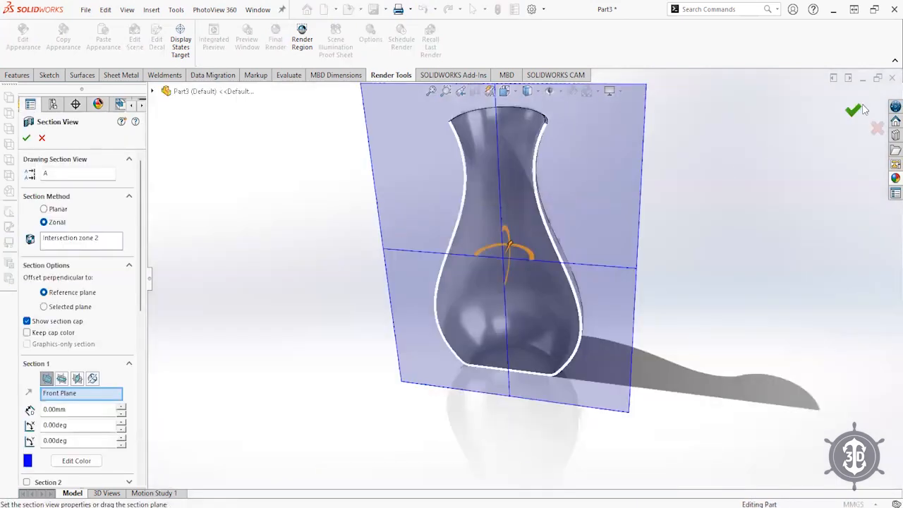
key("Return")
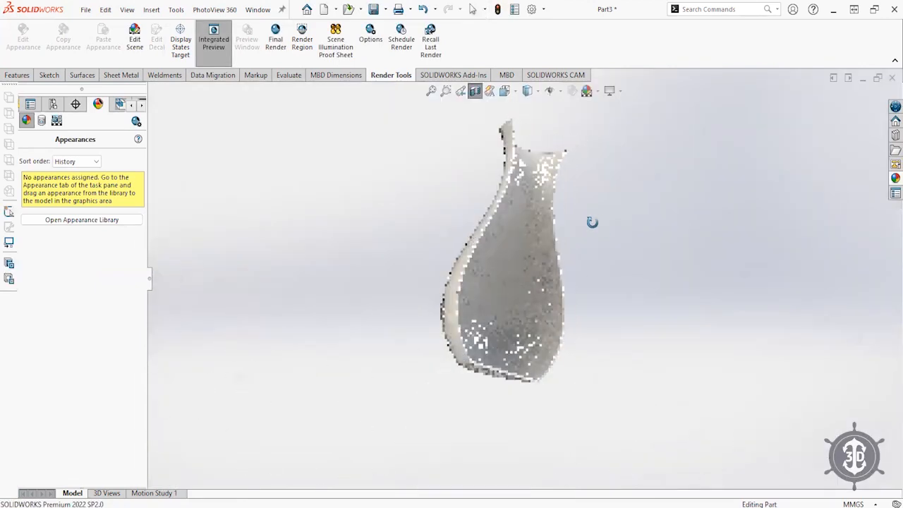
middle_click_drag(592, 222, 588, 357)
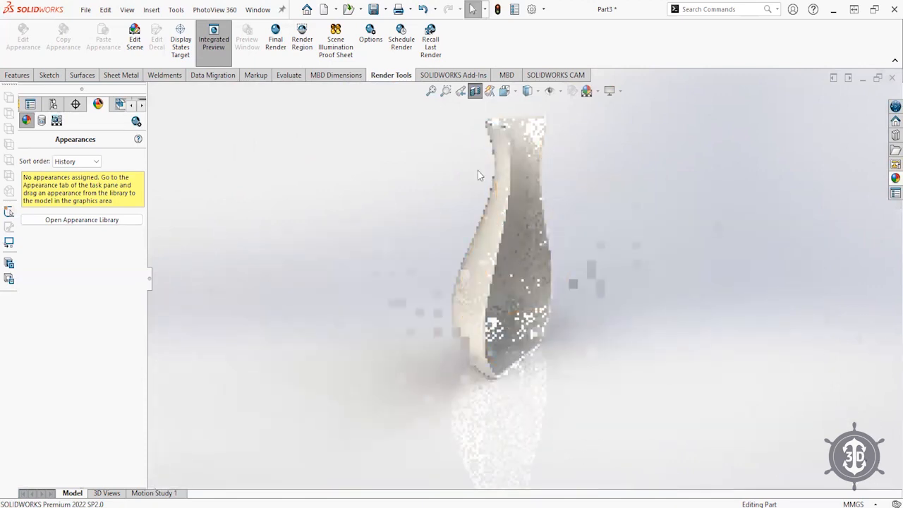
left_click(475, 91)
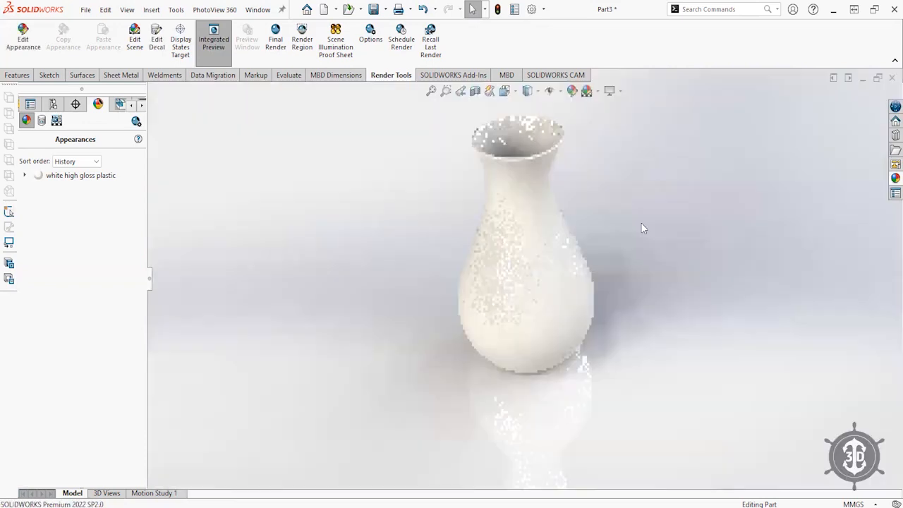
middle_click_drag(520, 280, 446, 303, "ctrl")
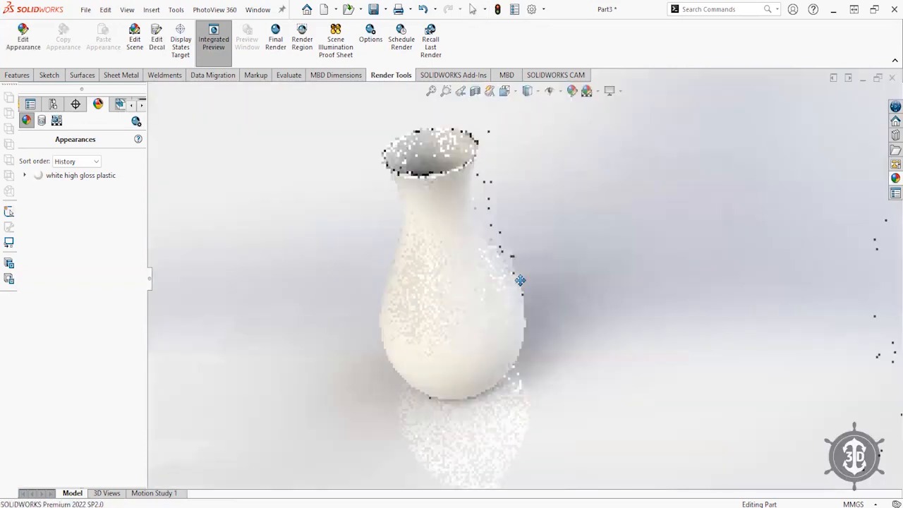
middle_click_drag(516, 283, 516, 283, "ctrl")
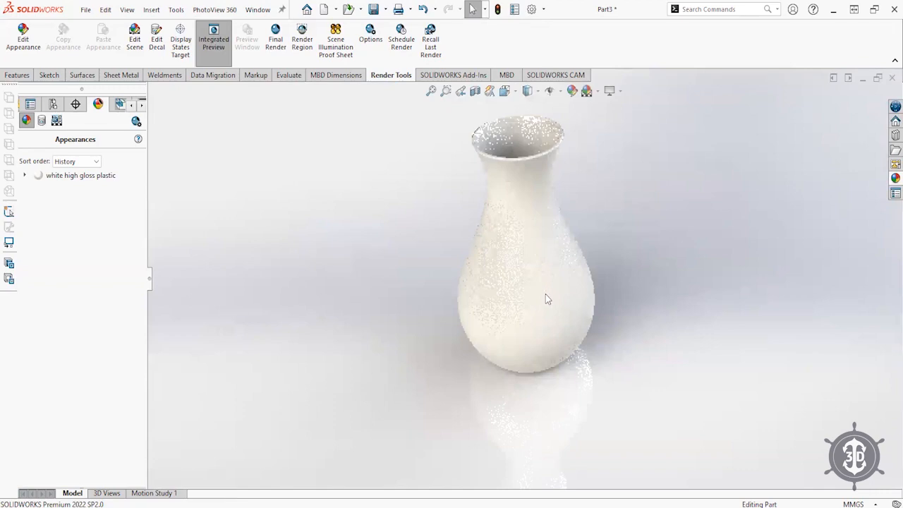